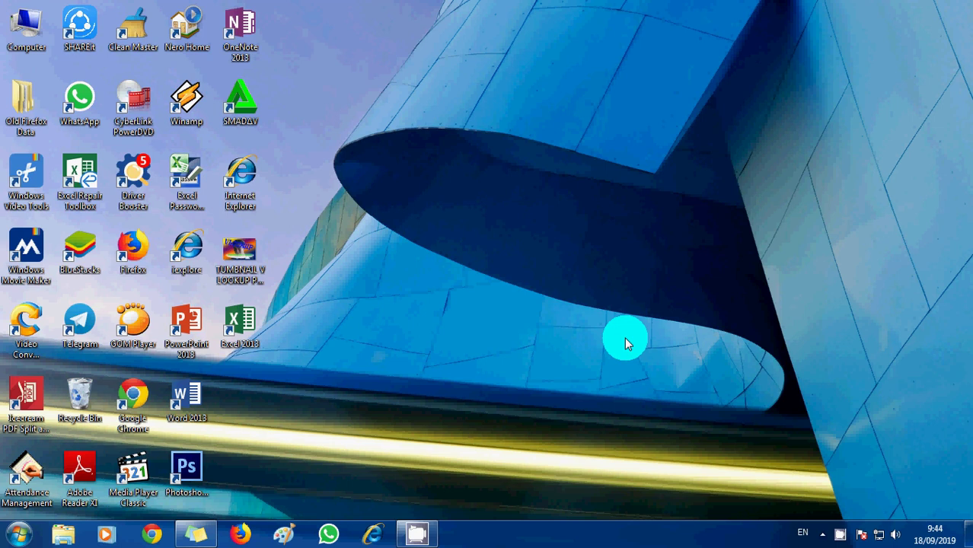
View the VLOOKUP thumbnail image and close the image viewer.
left_click(242, 255)
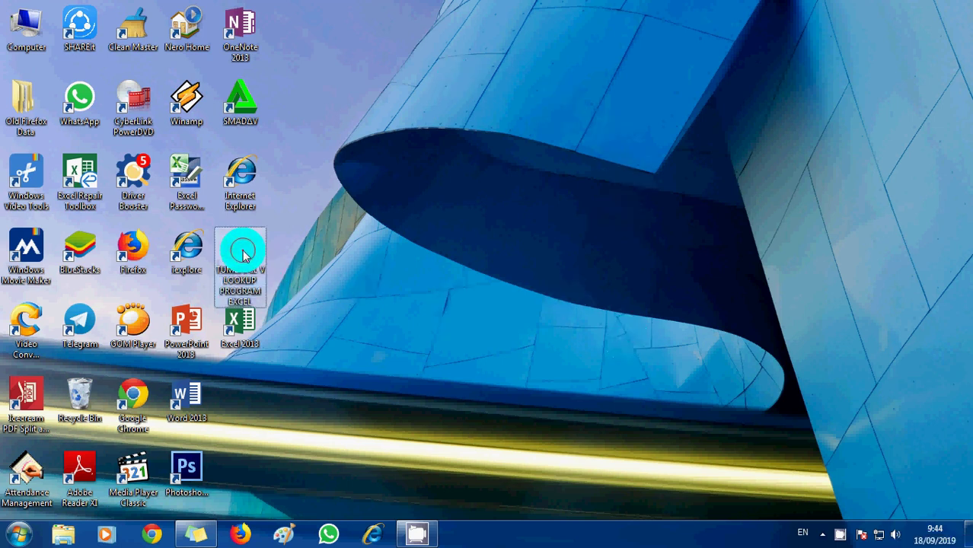
double_click(242, 255)
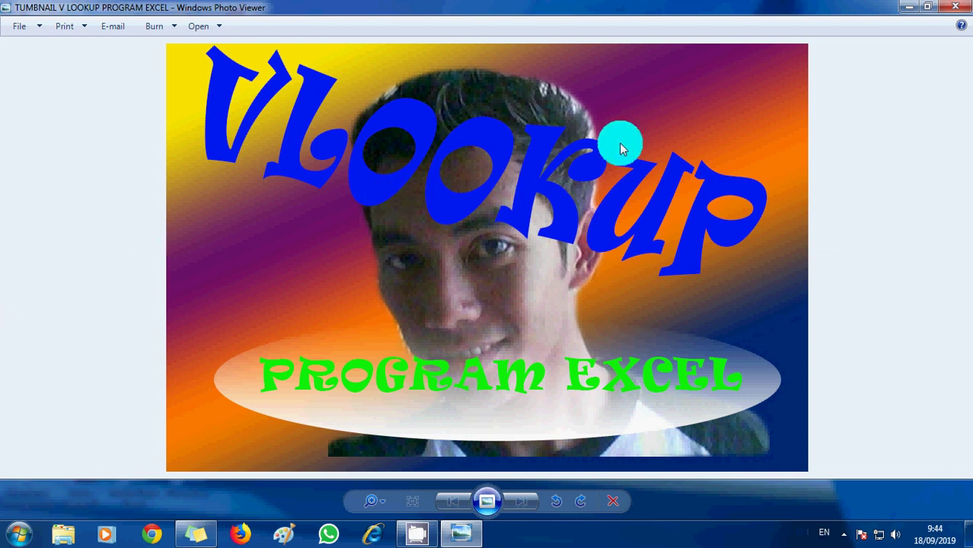
left_click(956, 6)
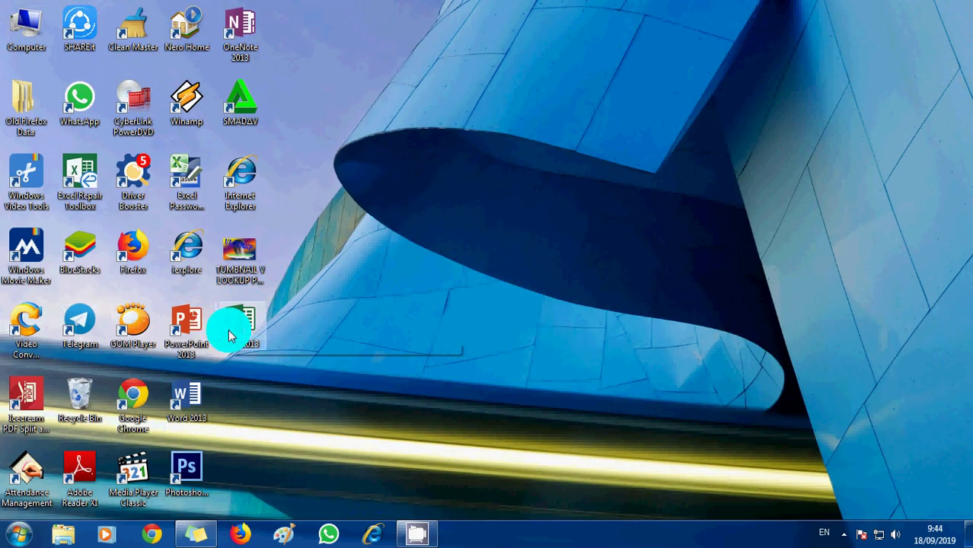
Launch Excel 2013 with a blank workbook and set the whole sheet to Times New Roman, size 22.
double_click(228, 329)
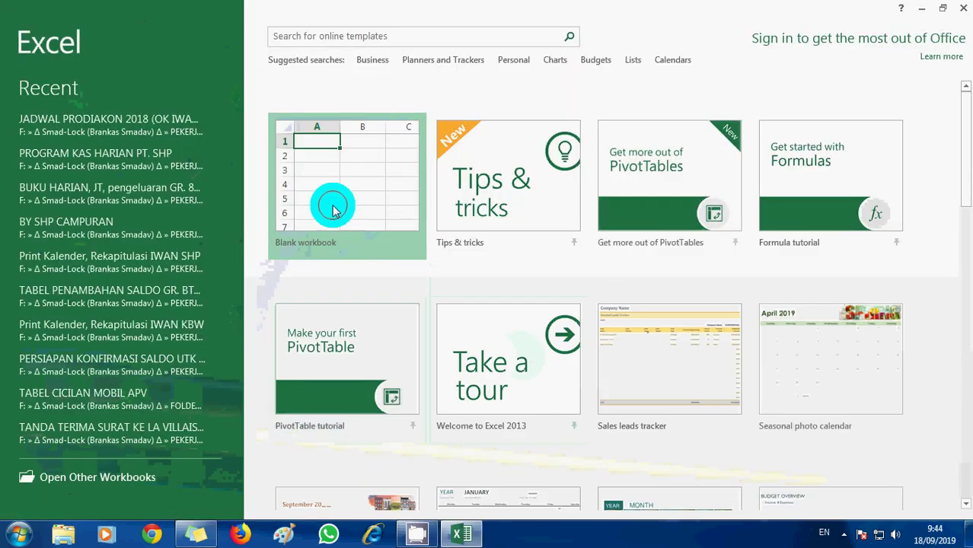
left_click(331, 203)
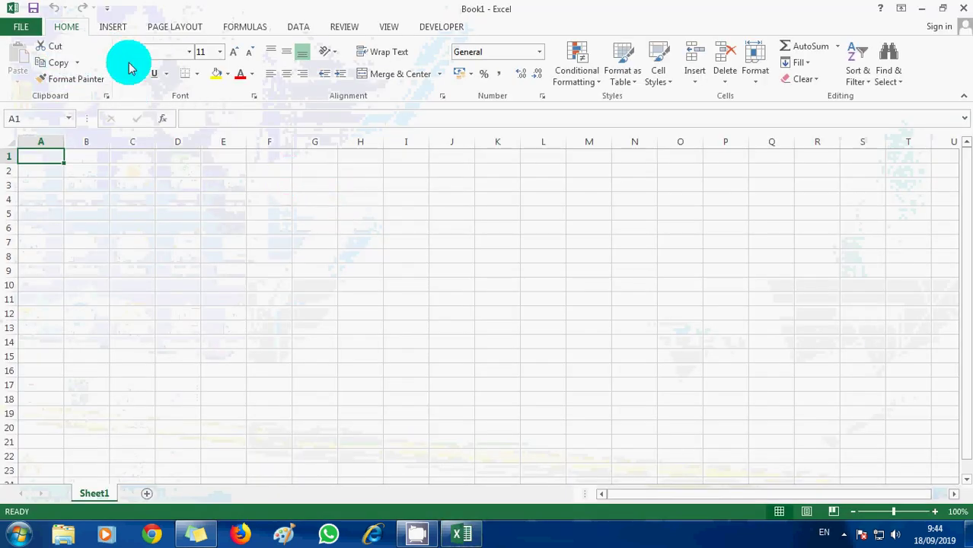
left_click(9, 140)
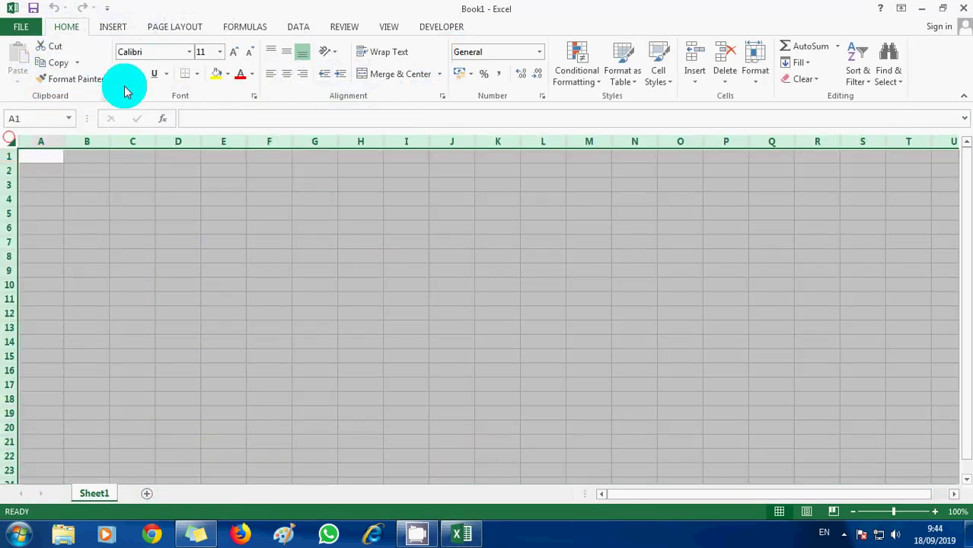
left_click(168, 52)
type("Times New Roman")
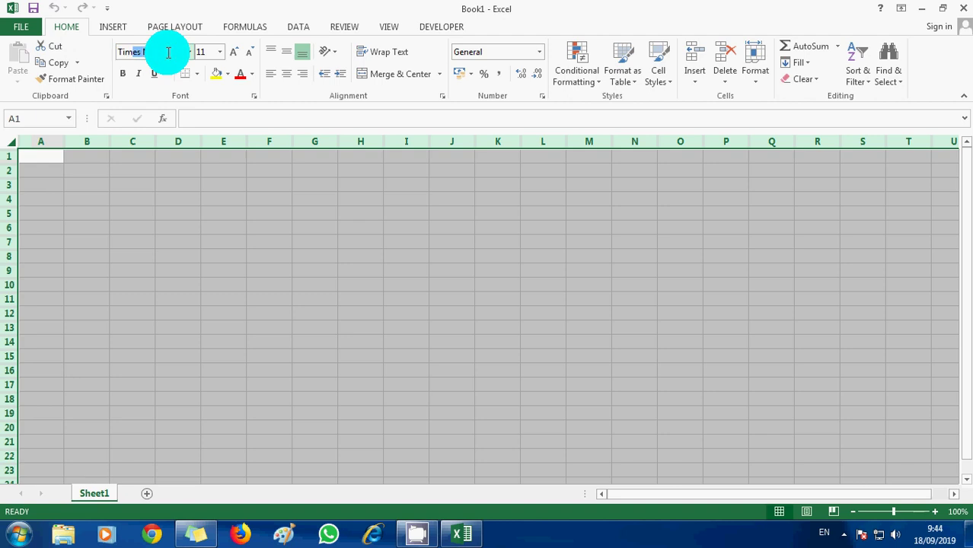
key("Return")
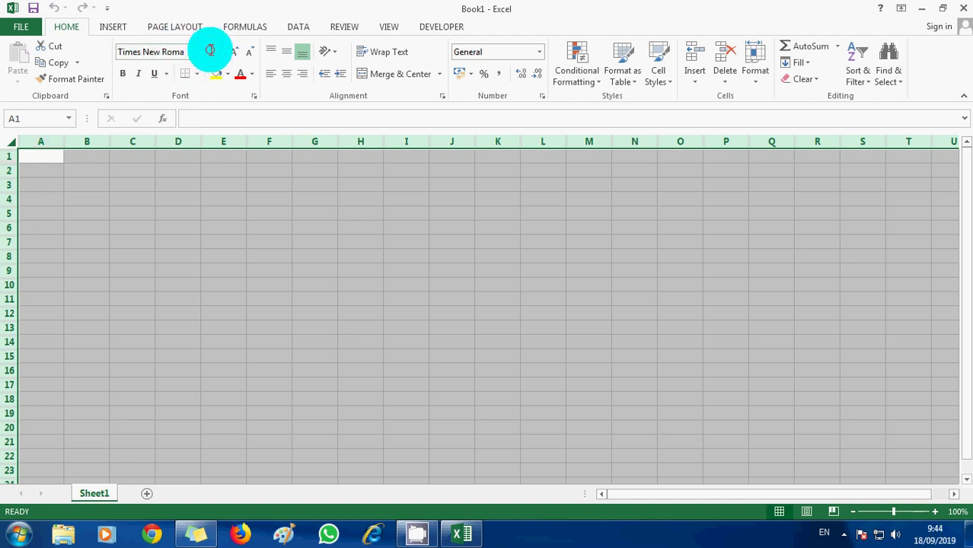
left_click(210, 51)
type("20")
key("Return")
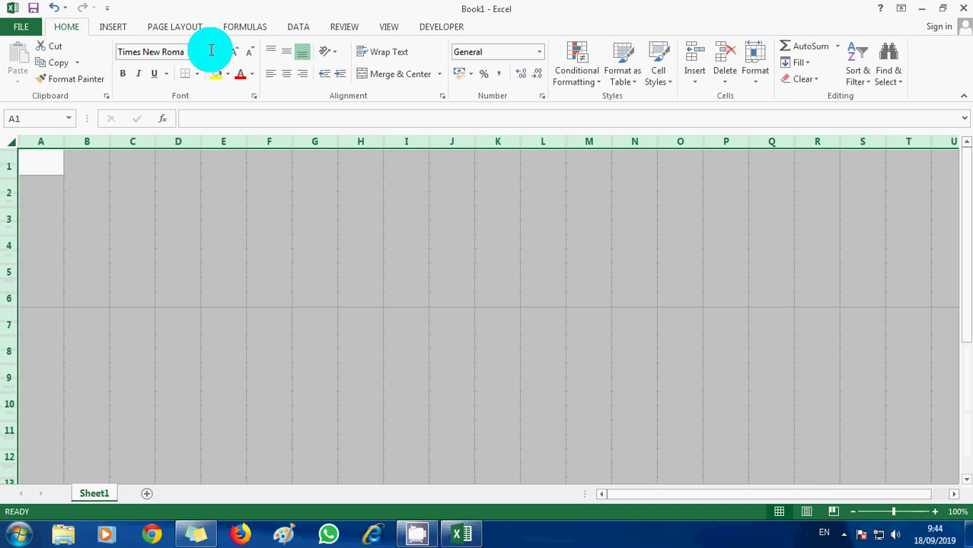
left_click(46, 162)
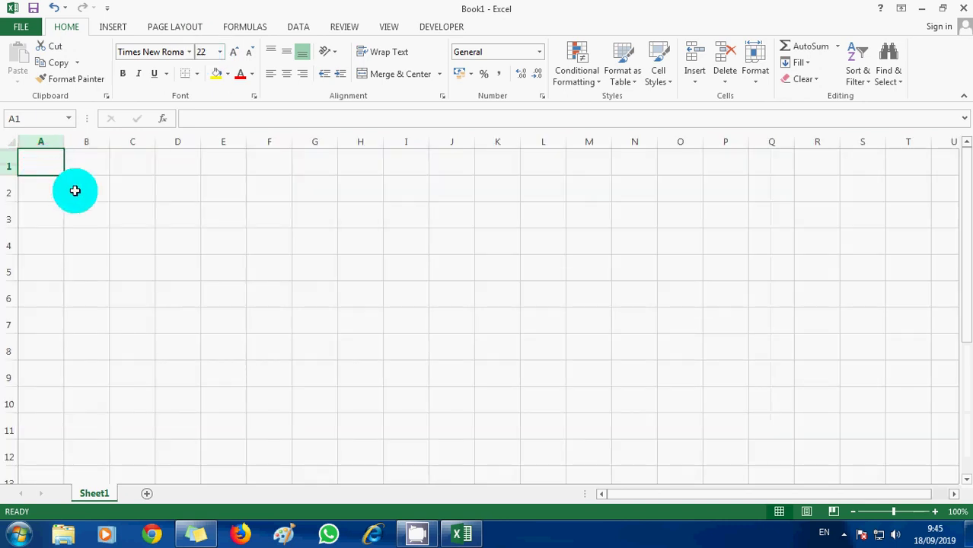
Enter the channel welcome greeting in C2 and 'MARI KITA BELAJAR LAGI TENTANG EXCEL' in C4.
key("Right")
key("Right")
key("Down")
type("SELAMA")
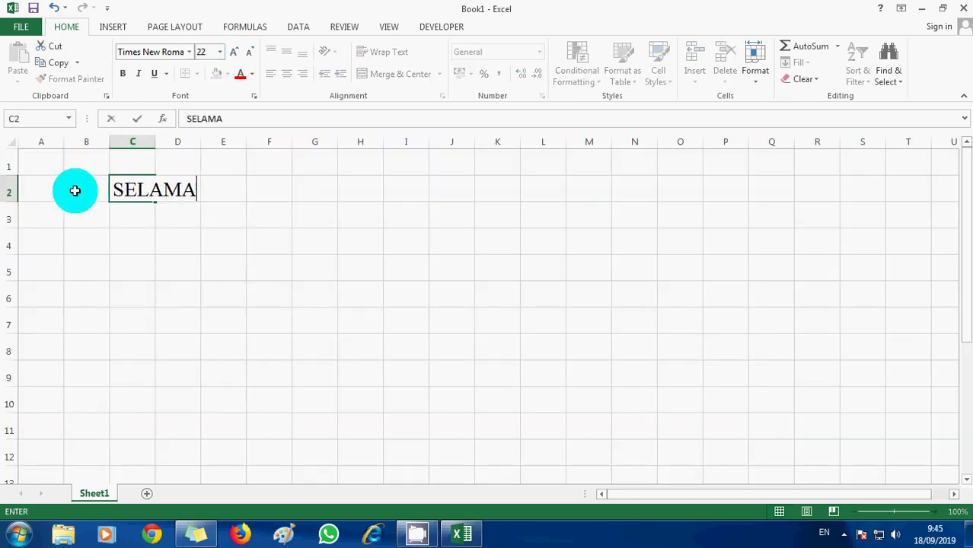
type("T PA")
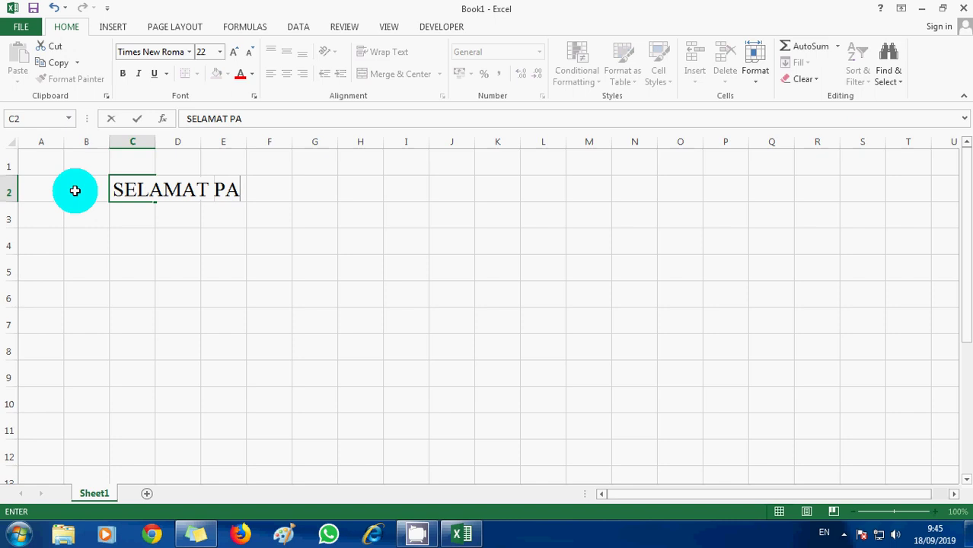
key("BackSpace")
key("BackSpace")
type("DATA")
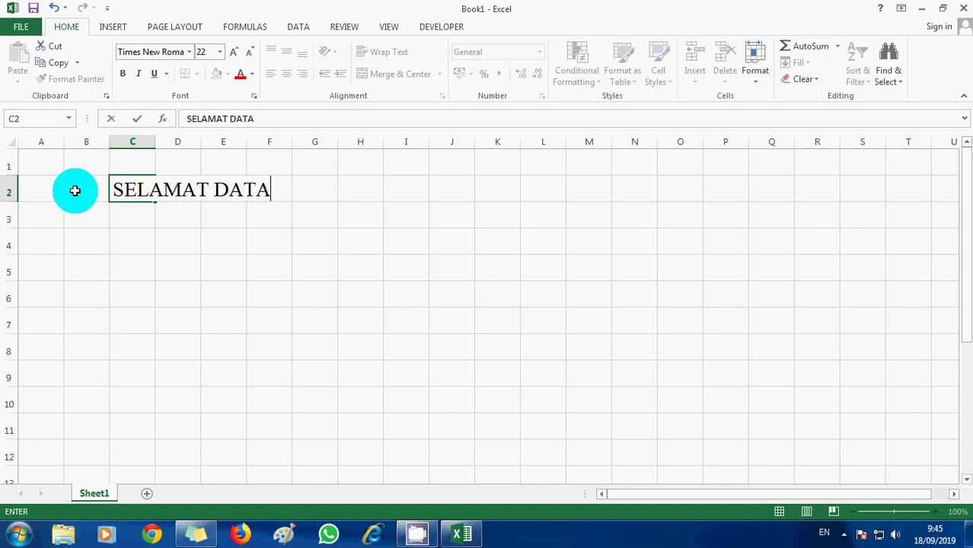
type("NG LAGI ")
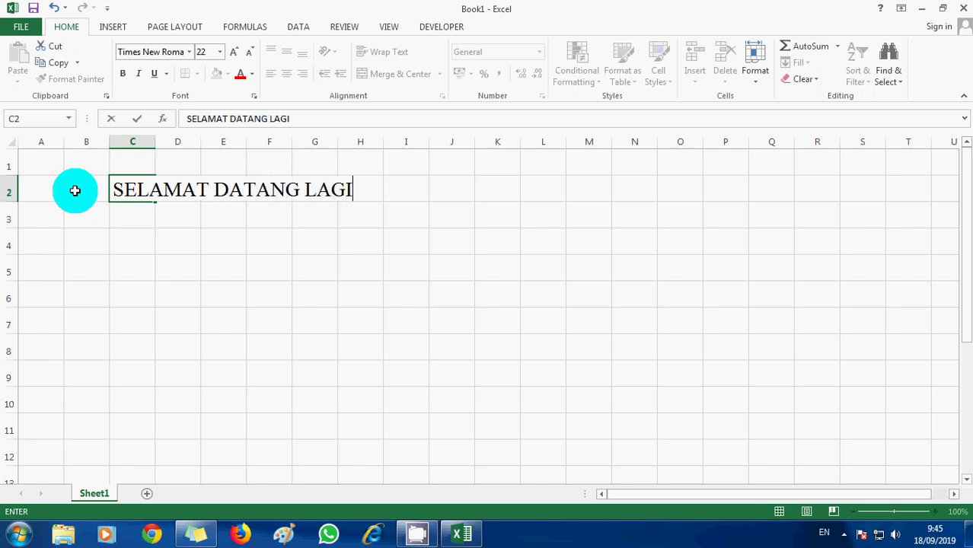
type("DI ")
type("CHANNE")
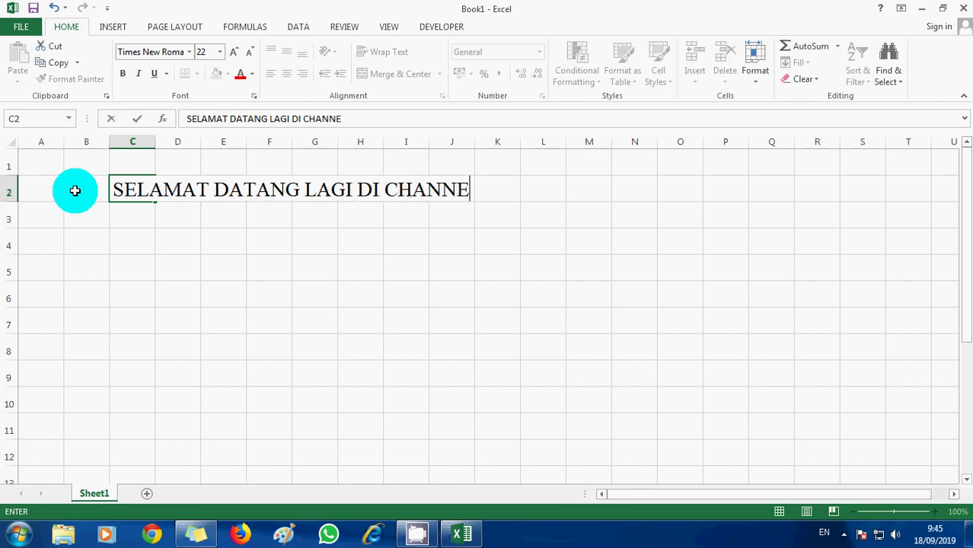
type("L \"")
type("TA")
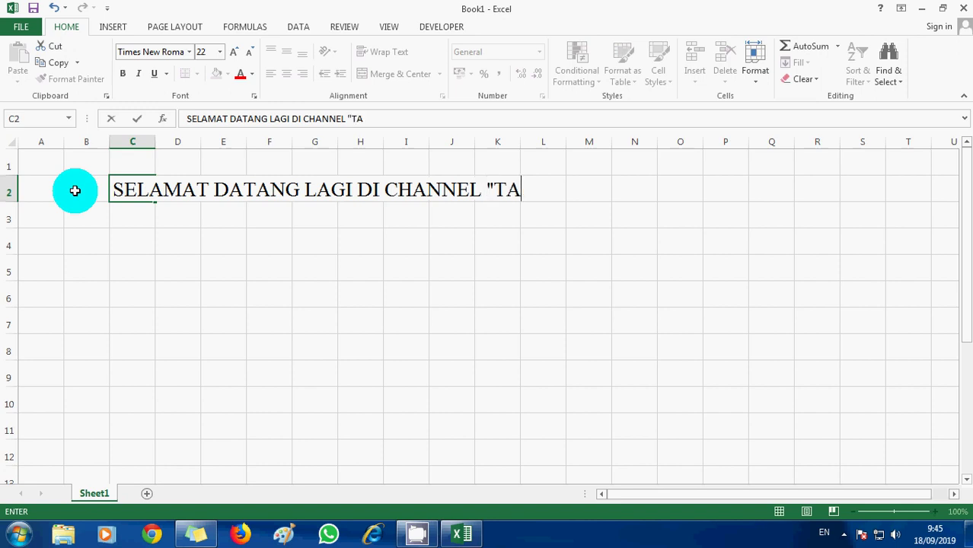
key("BackSpace")
key("BackSpace")
type("YAN IWAN")
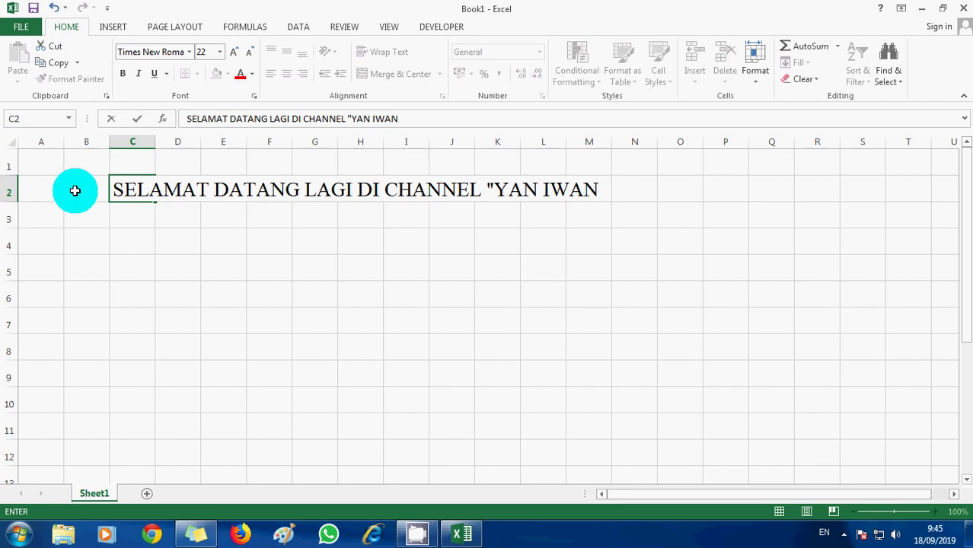
type("# ")
type("86")
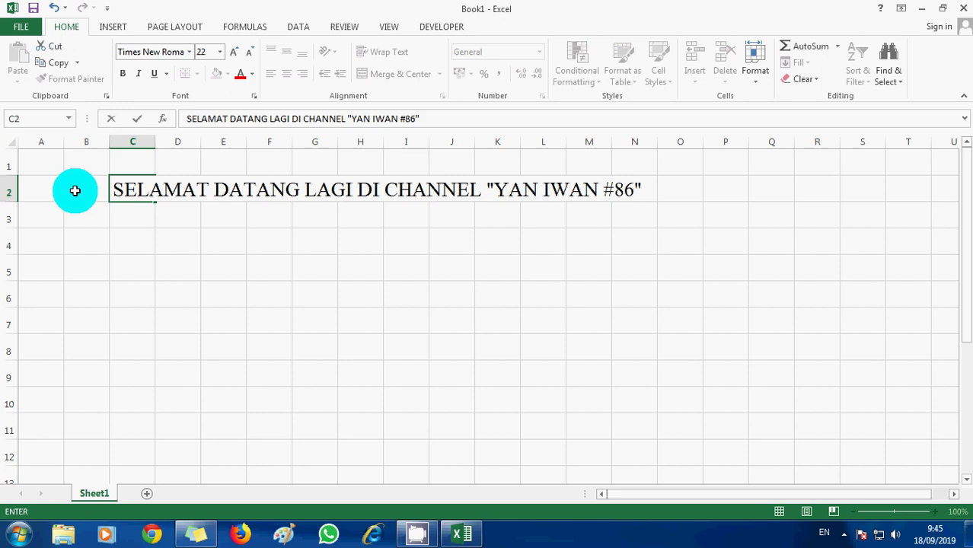
key("Return")
key("Return")
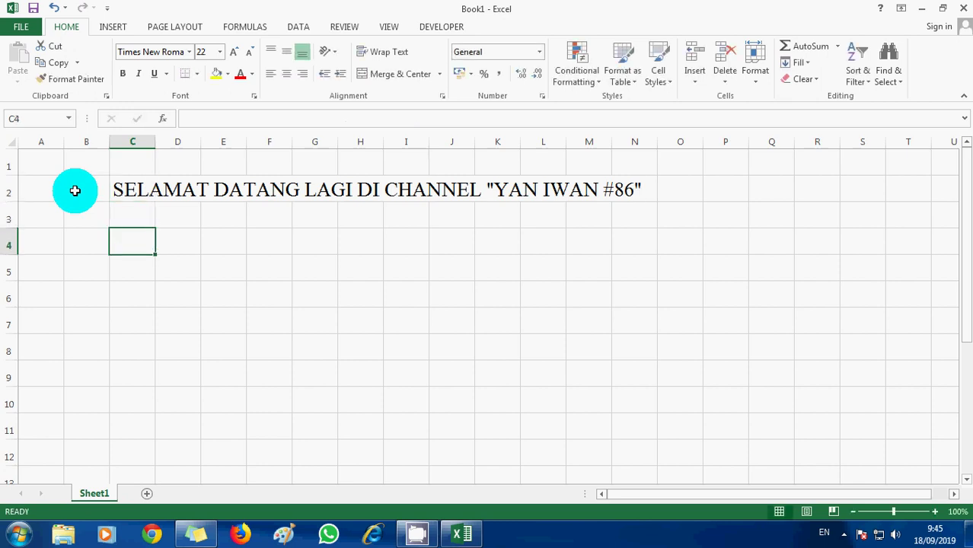
type("MARI KITA B")
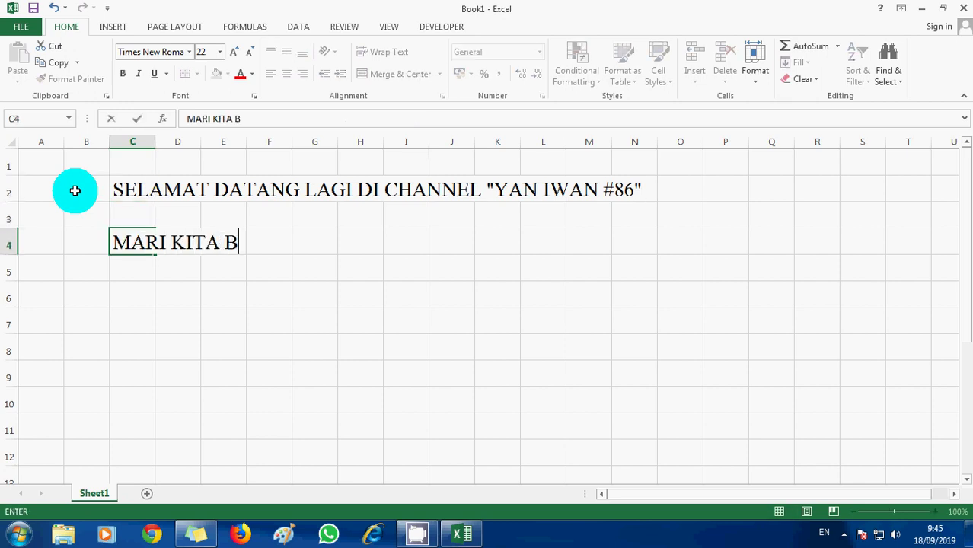
type("ELAJAR ")
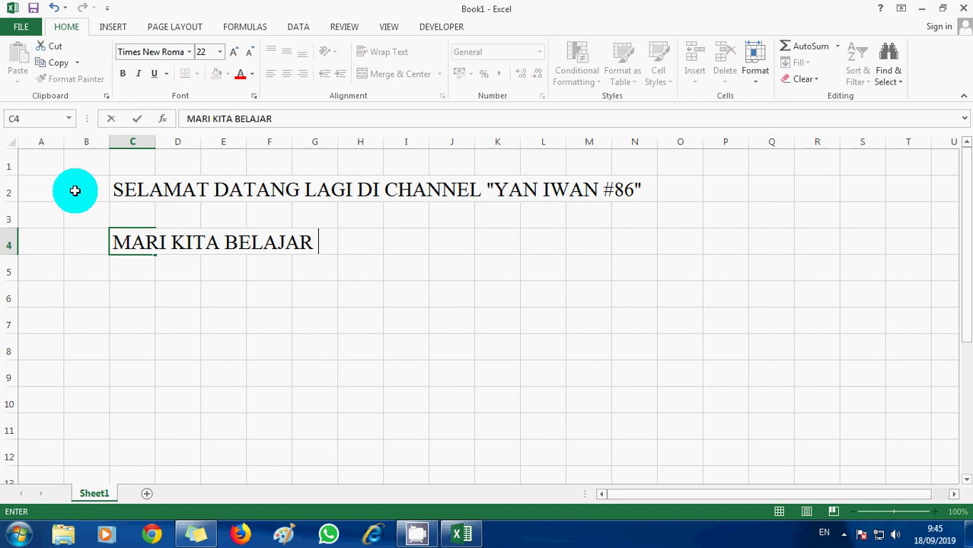
type("LAGI TE")
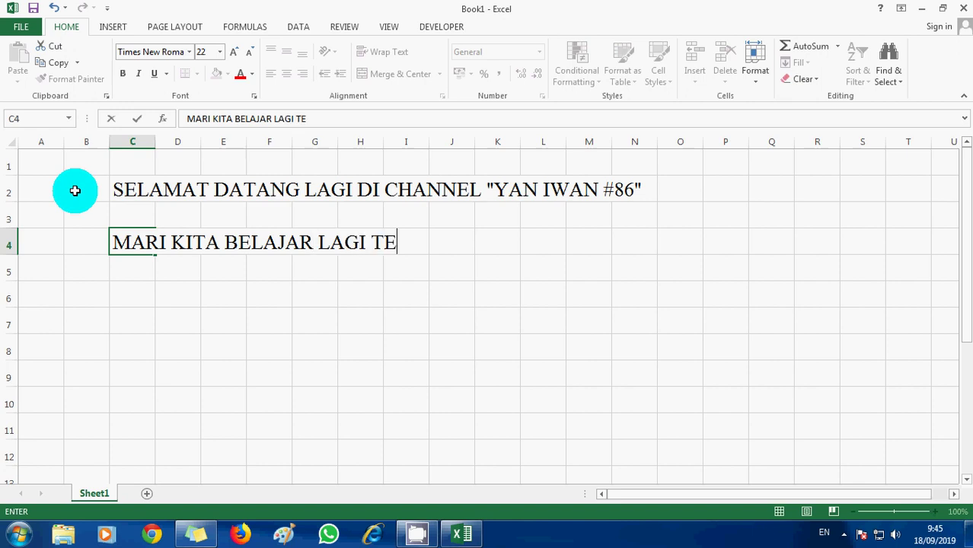
type("NTANG EX")
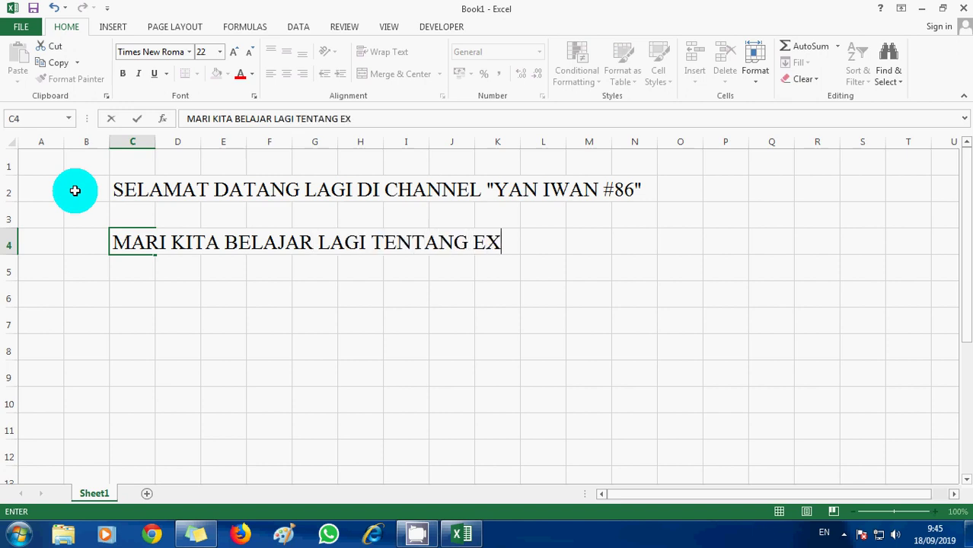
type("CEL")
key("Return")
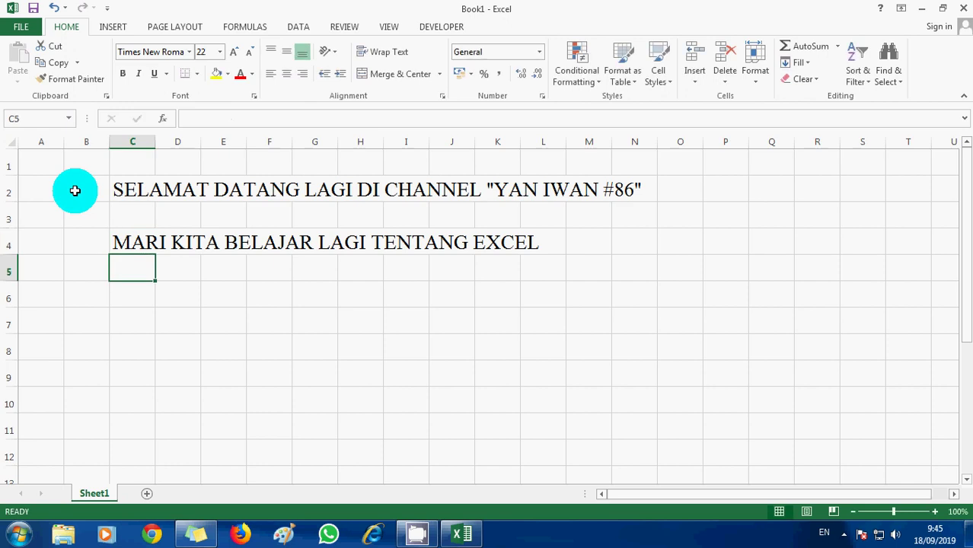
Enter the VLOOKUP sentence in C6, colour VLOOKUP red and append '???????'.
key("Return")
type("DI SI")
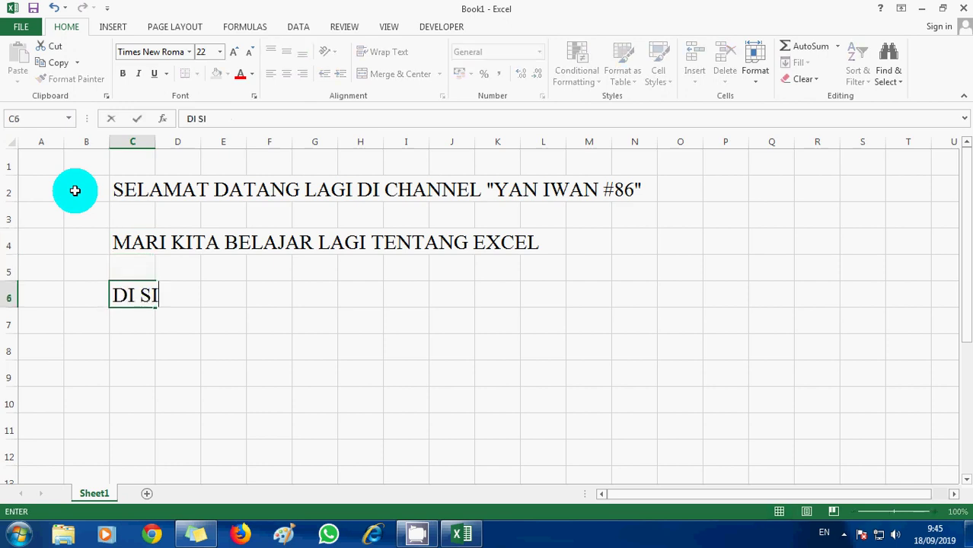
type("NI KITA AKA")
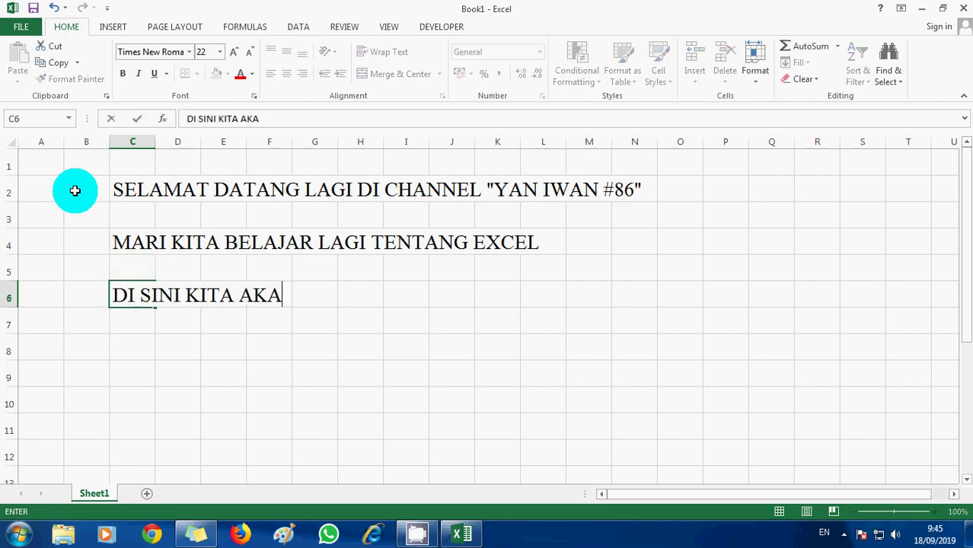
type("N BELAJAR ")
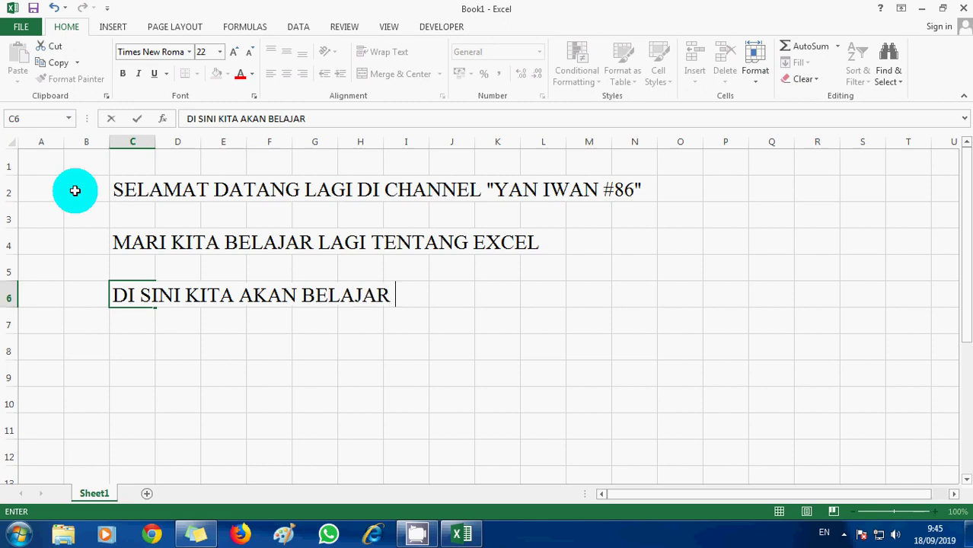
type("MENGENAI ")
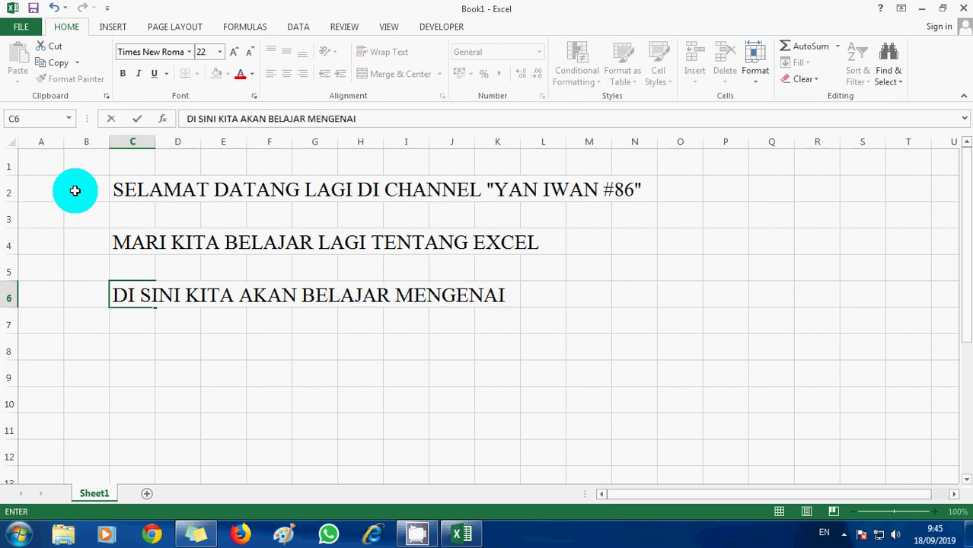
type("FI")
type("TUR FOR")
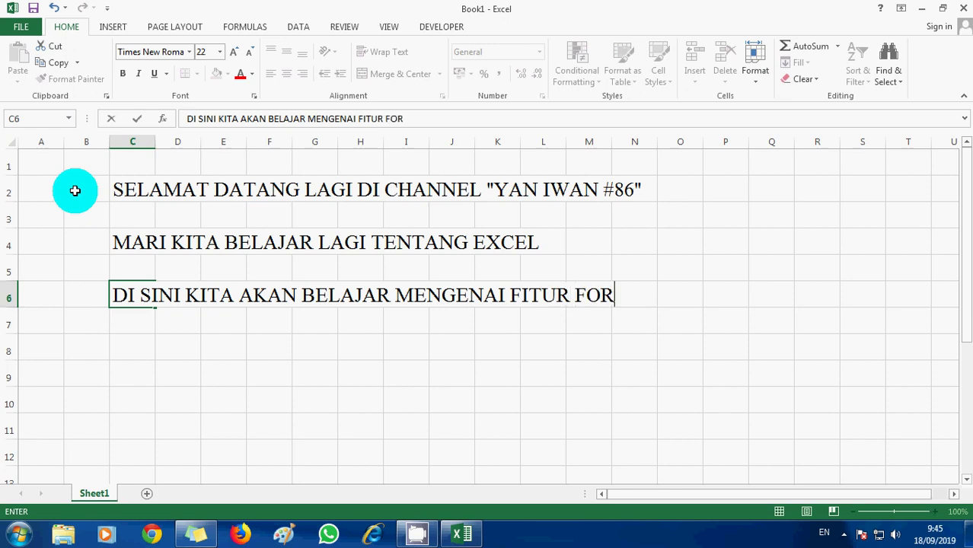
type("MULA ")
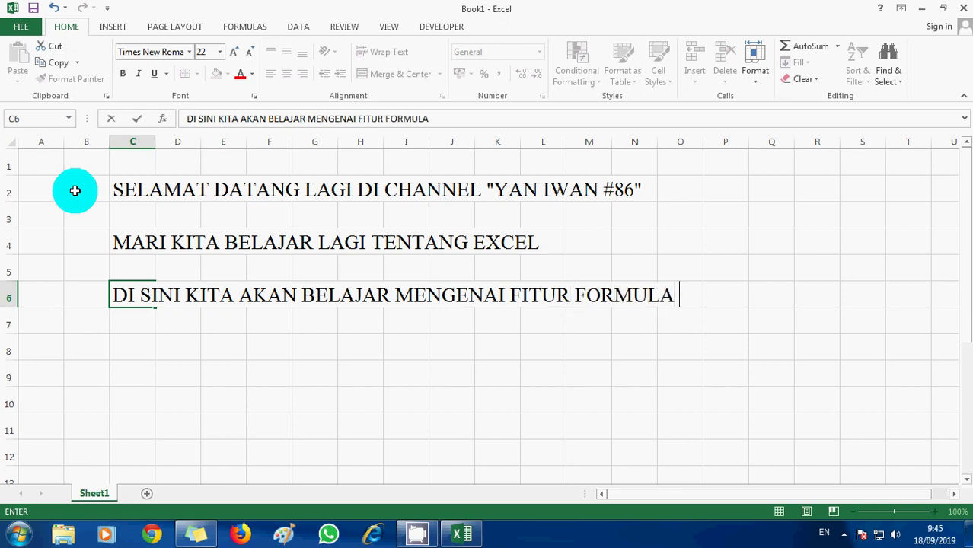
type("VLOOKU")
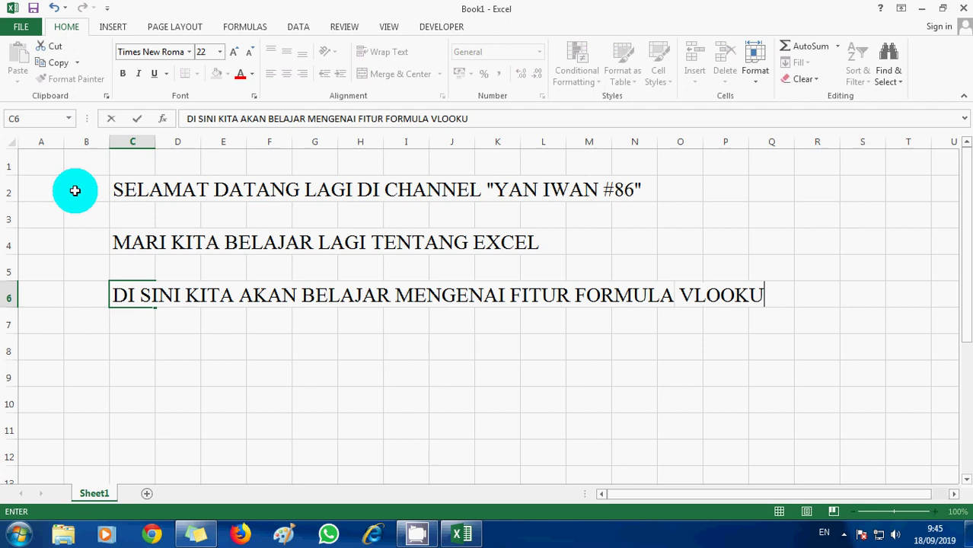
type("P")
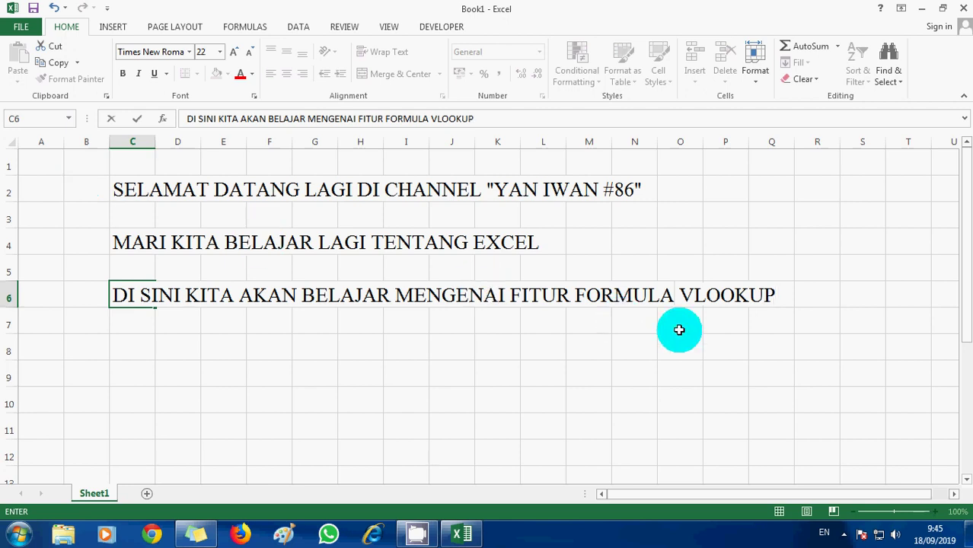
double_click(679, 294)
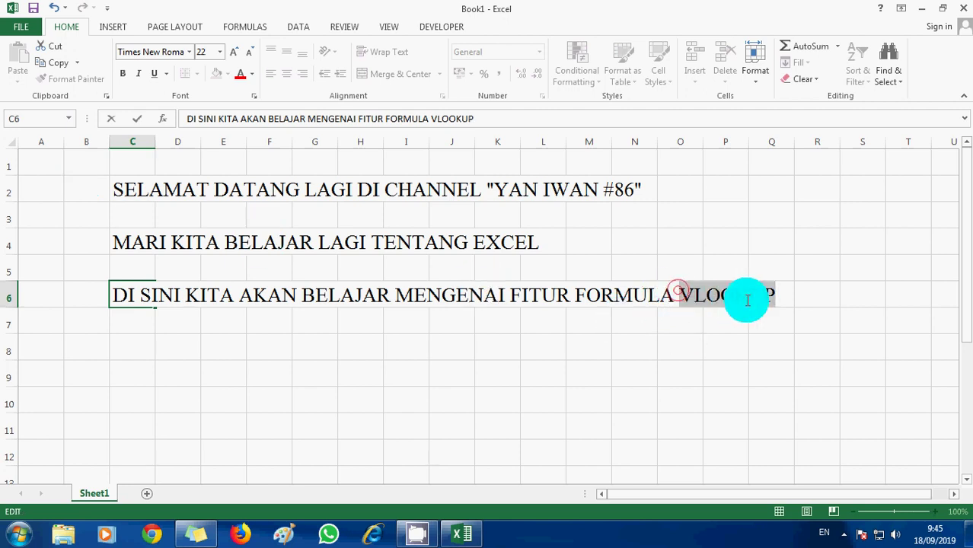
left_click(240, 74)
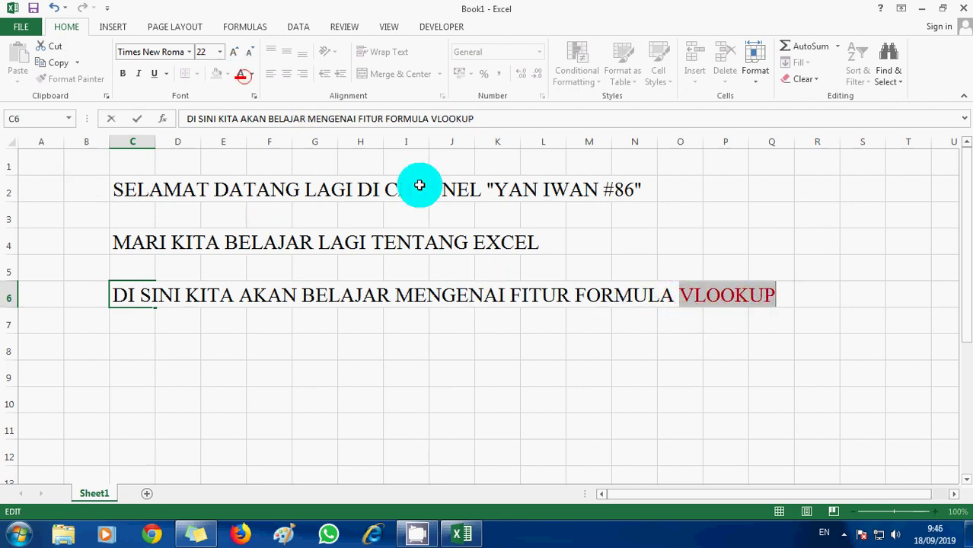
left_click(778, 297)
type("?????")
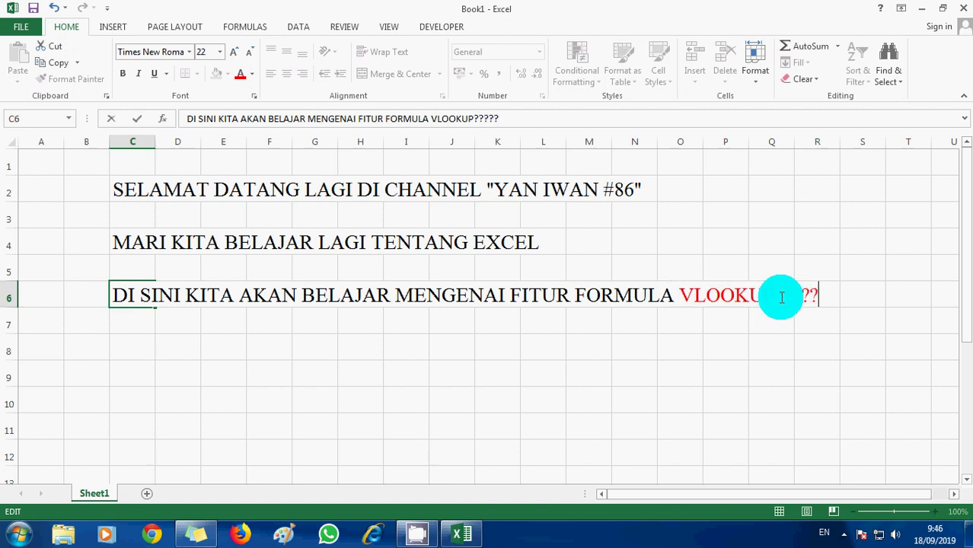
type("??")
In C8, write the note that VLOOKUP finds a column or name from a code, ending 'SEBAGAI BERIKUT:'.
left_click(139, 342)
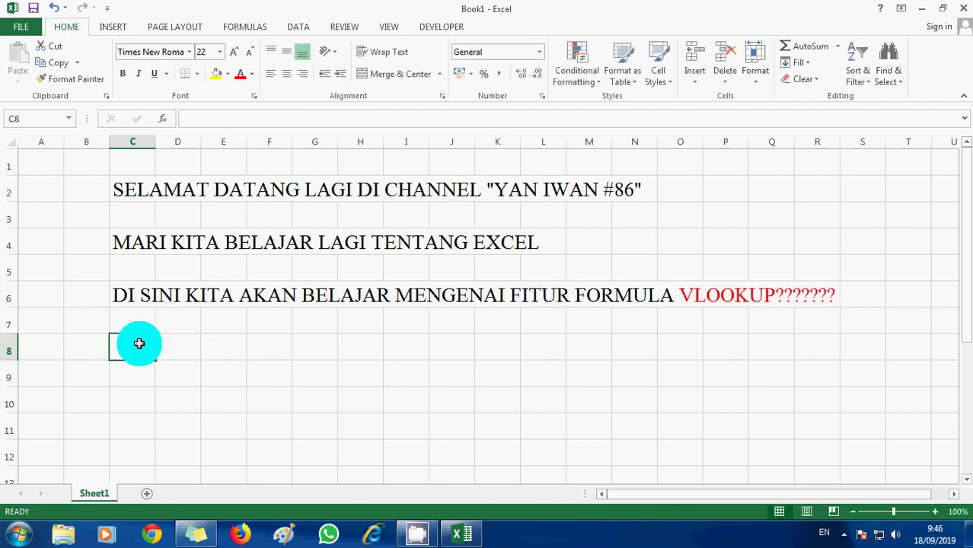
type("VLOOKU")
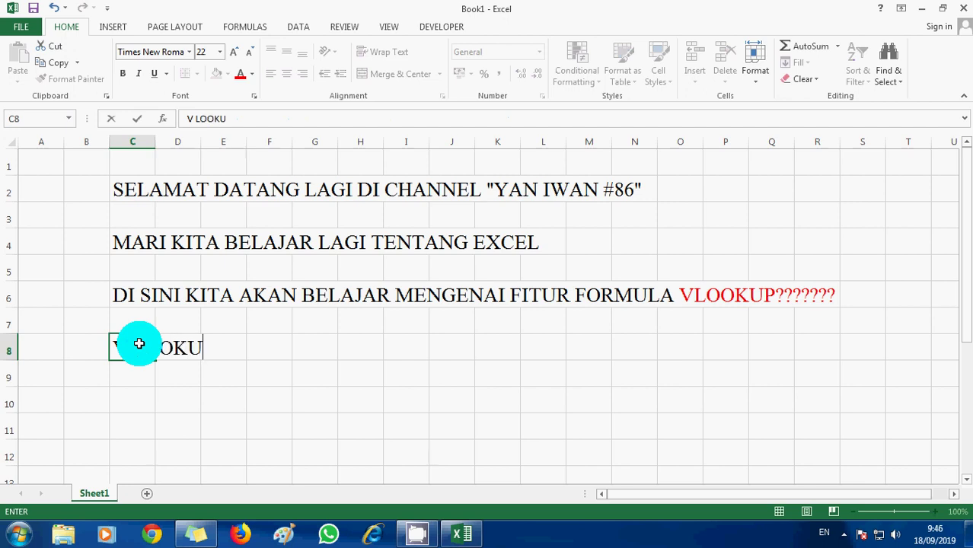
type("P MERU")
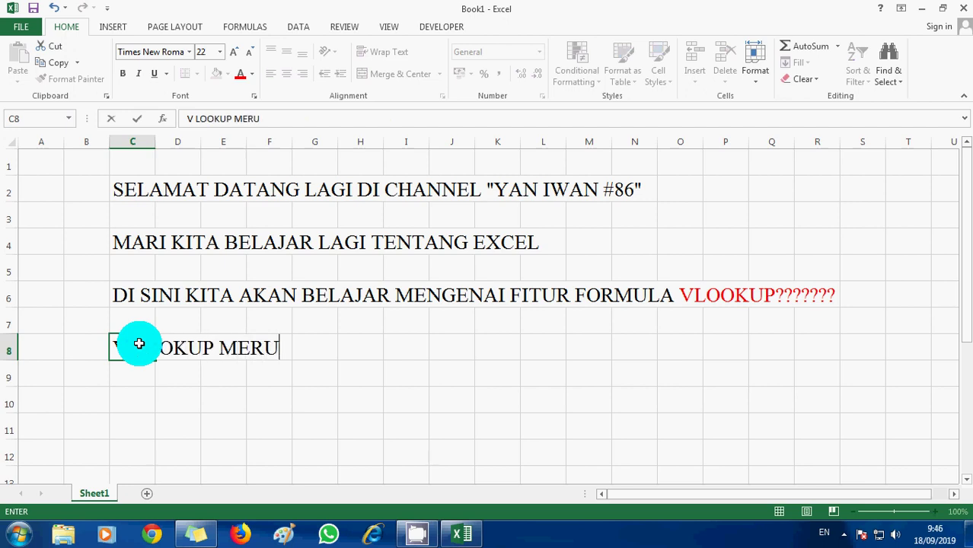
type("PAKAN ")
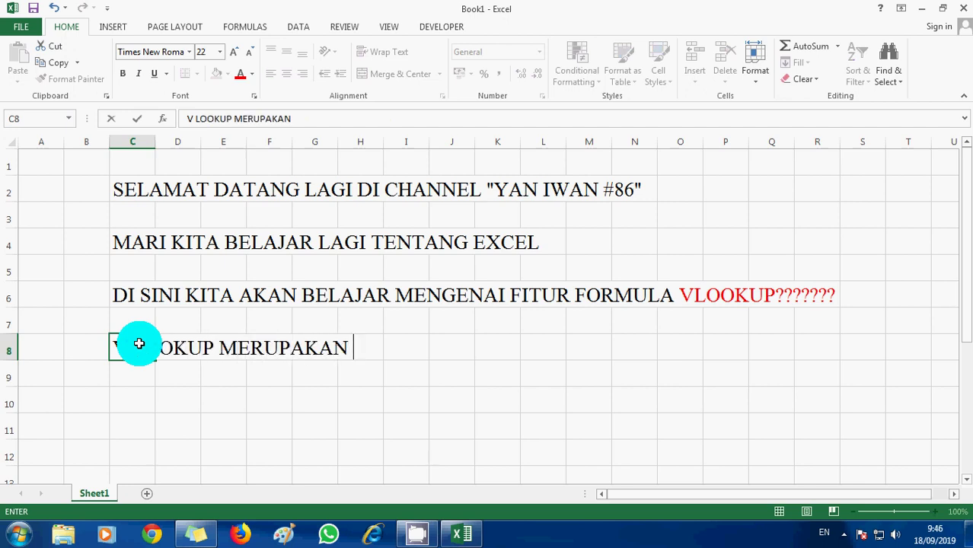
type("FITUR ")
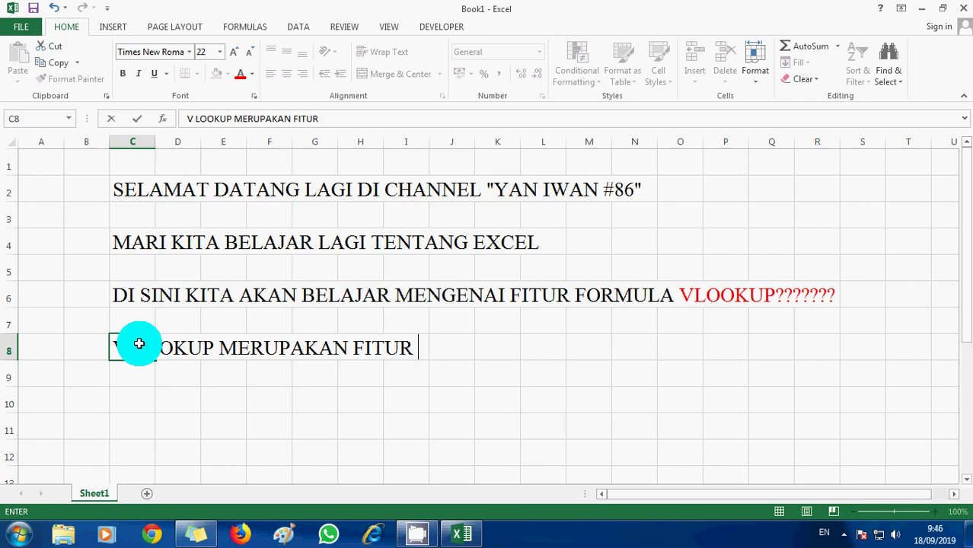
type("FORMULA E")
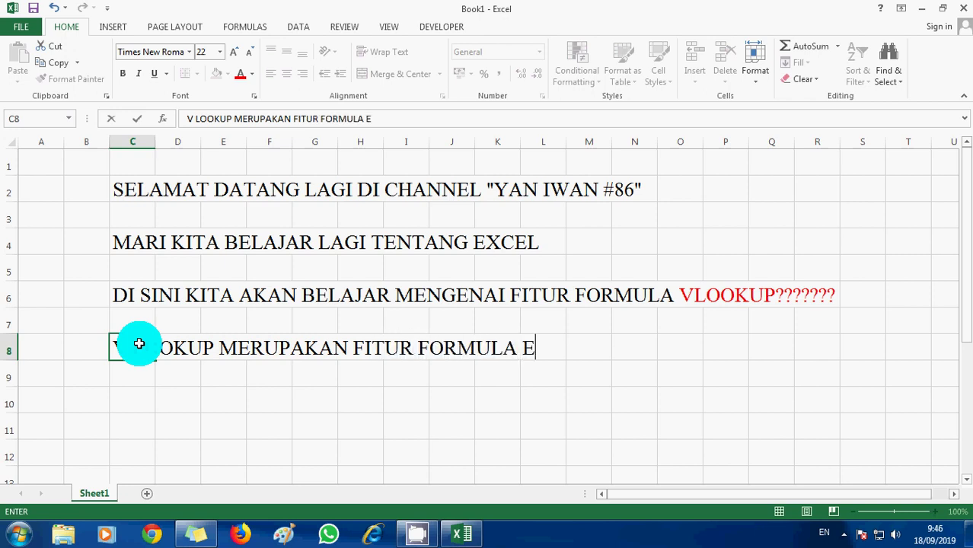
type("XCEL")
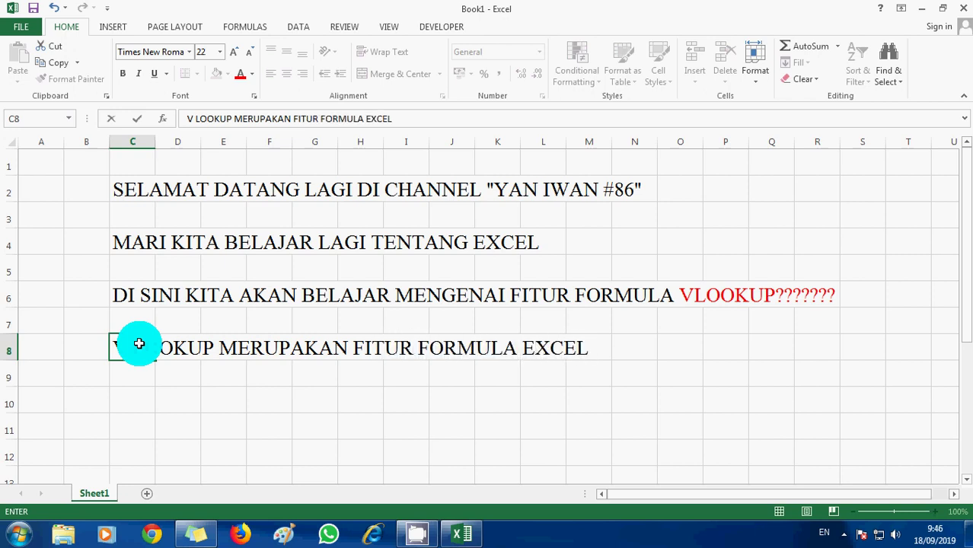
type(" UNTUK ")
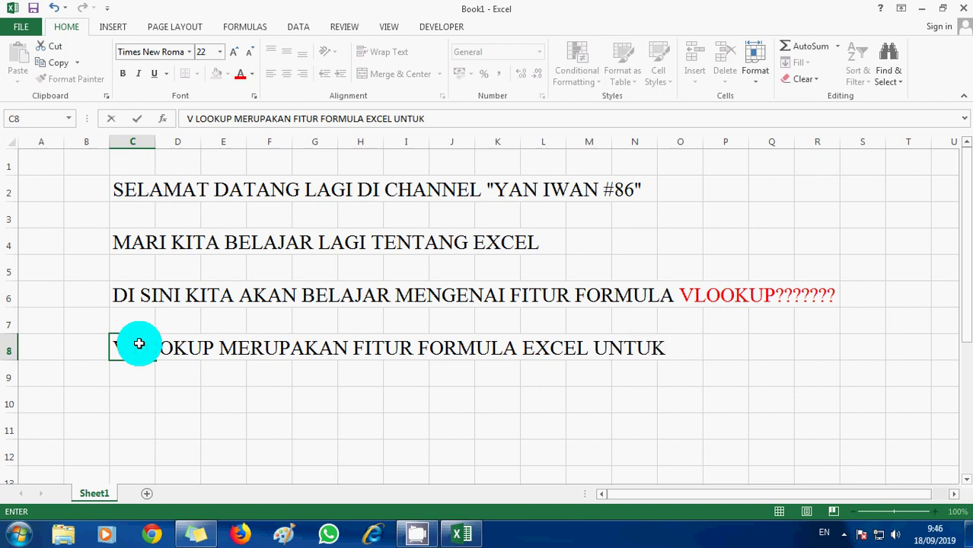
type("MENCARI ")
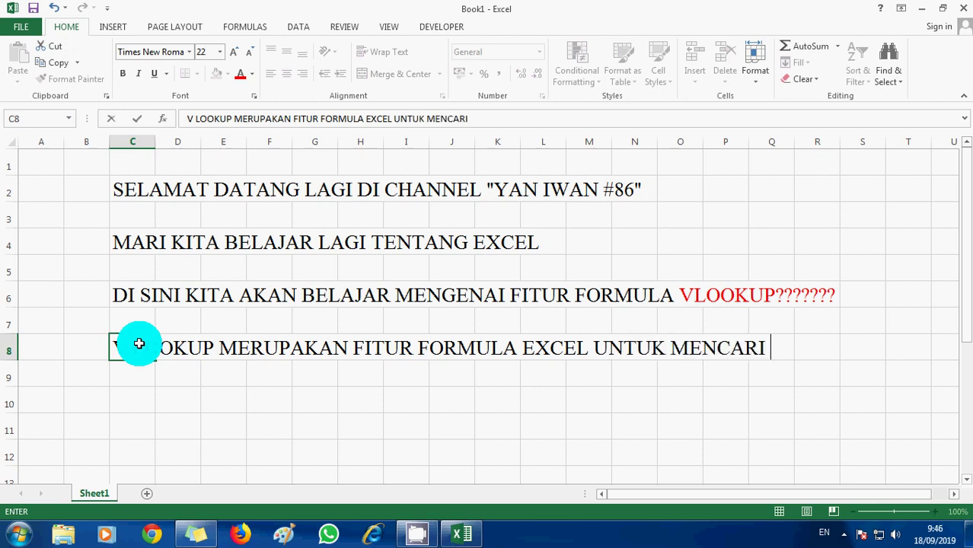
type("KOLO")
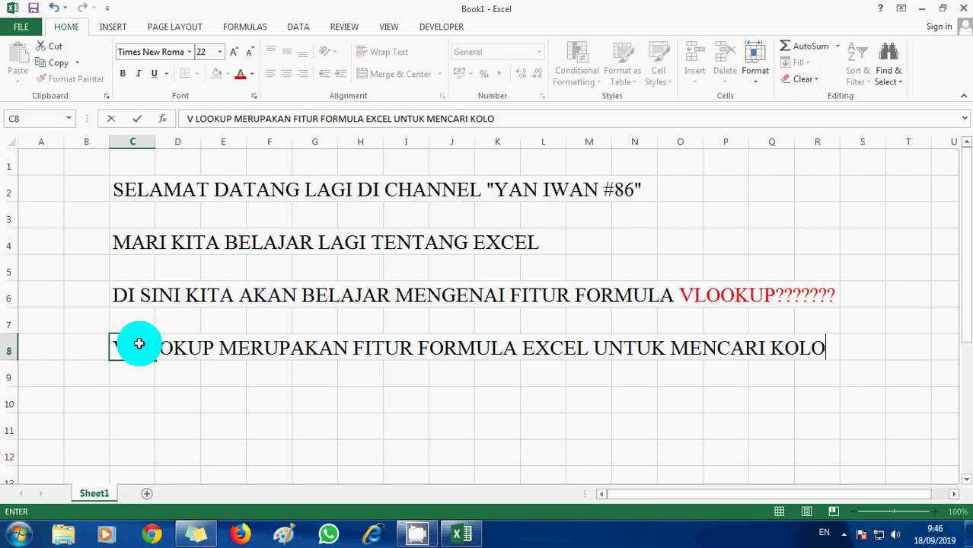
type("M ")
type("ATAU")
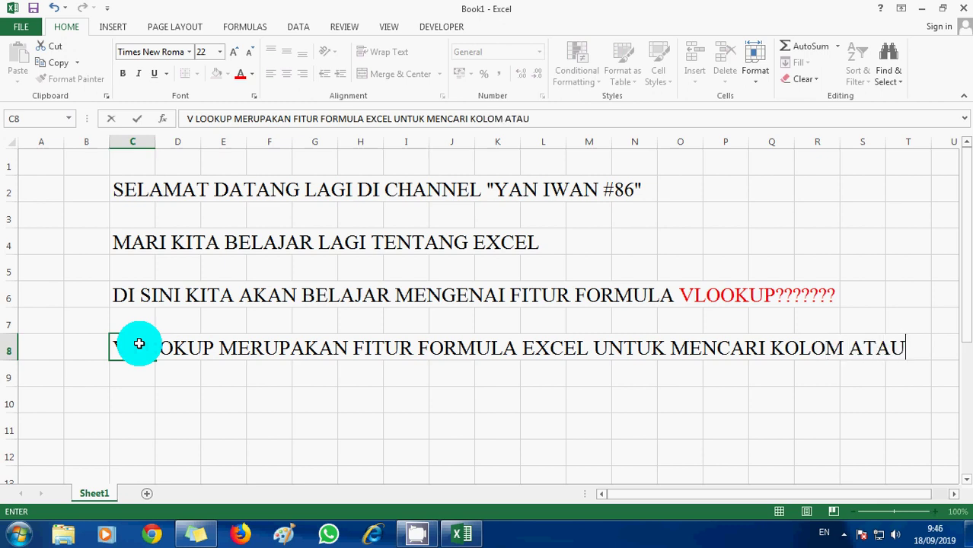
type(" NAMA ")
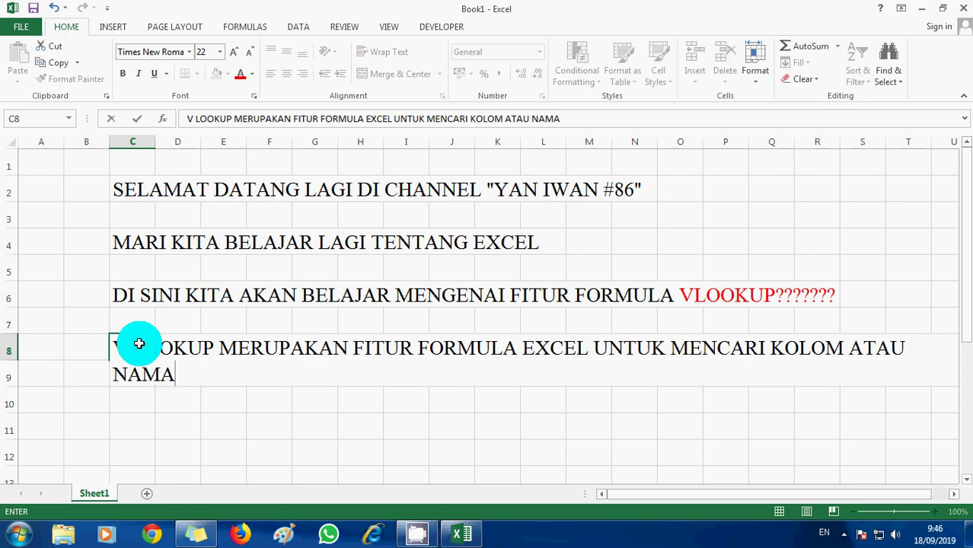
type("DARI ")
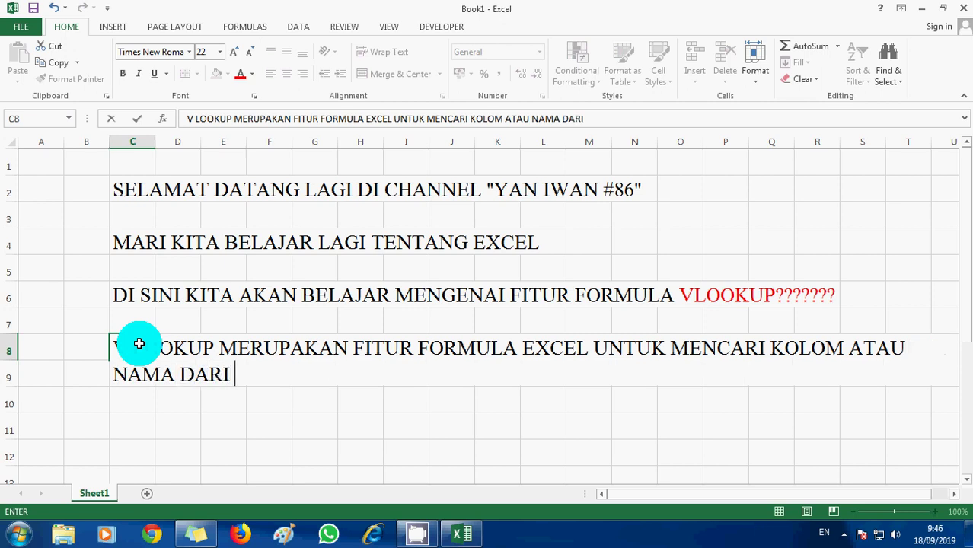
type("KOLOM DG ")
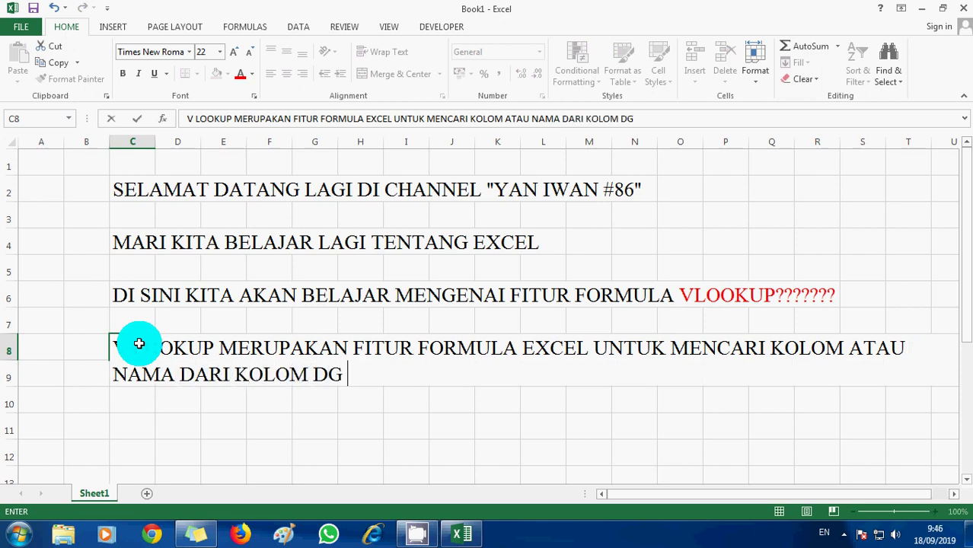
type("M")
type("NGINPUT ")
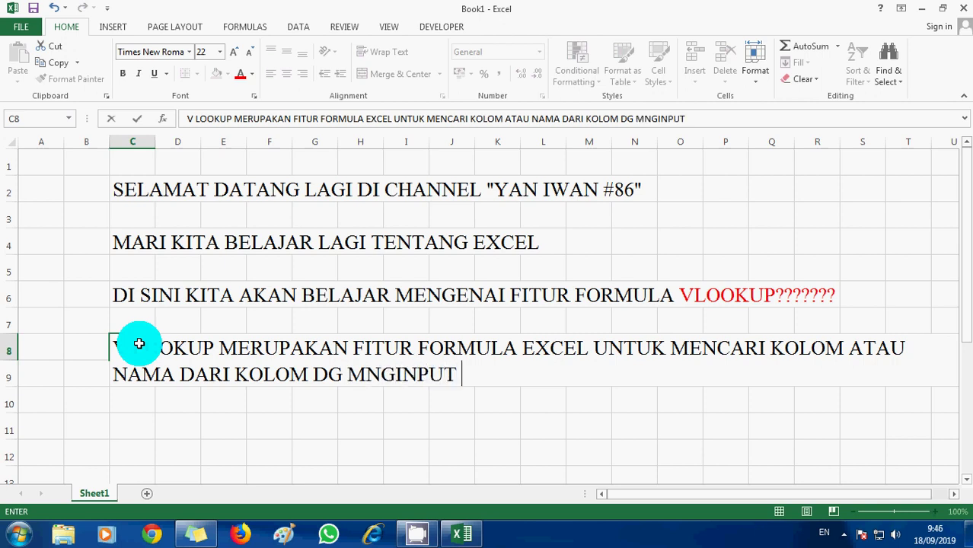
type("KODE DI")
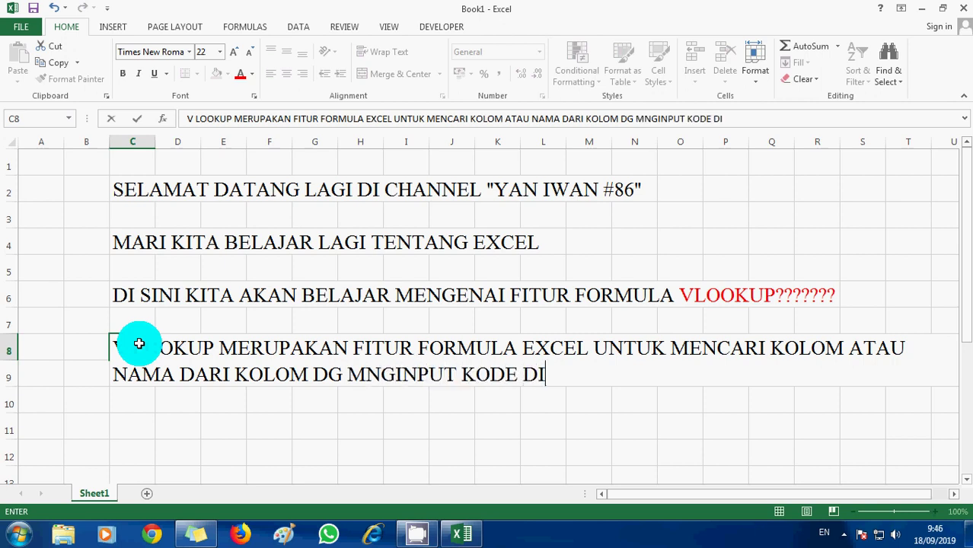
type(" DALAM")
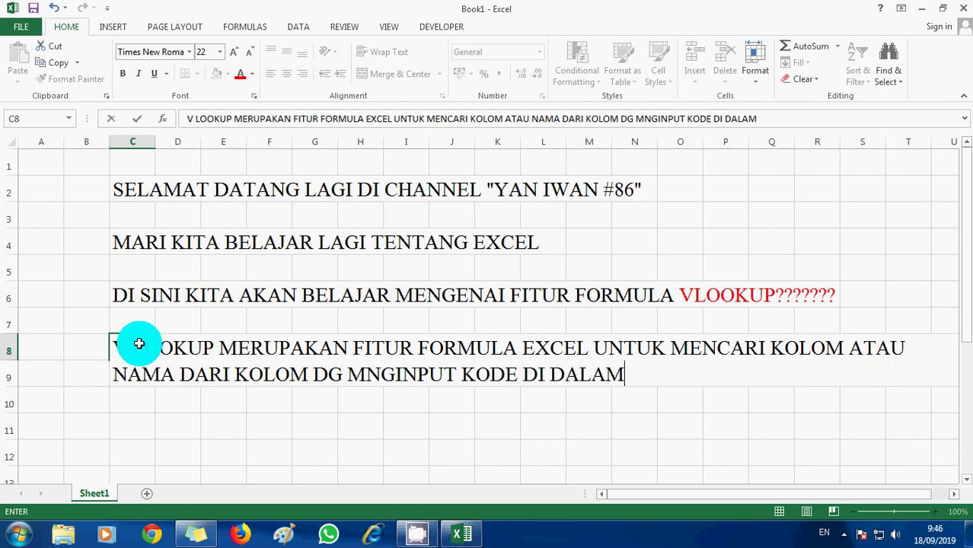
type("NYA BE")
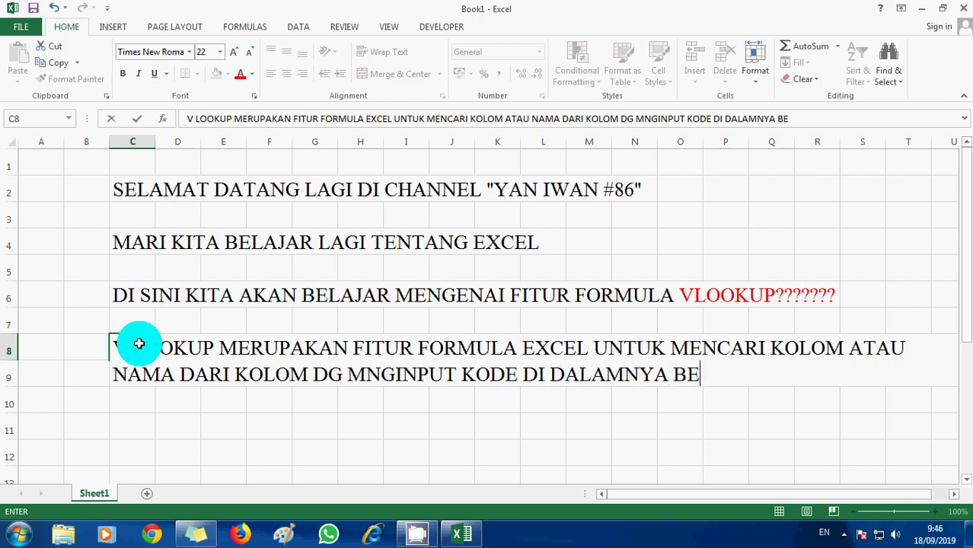
type("RIKUT SAYA ")
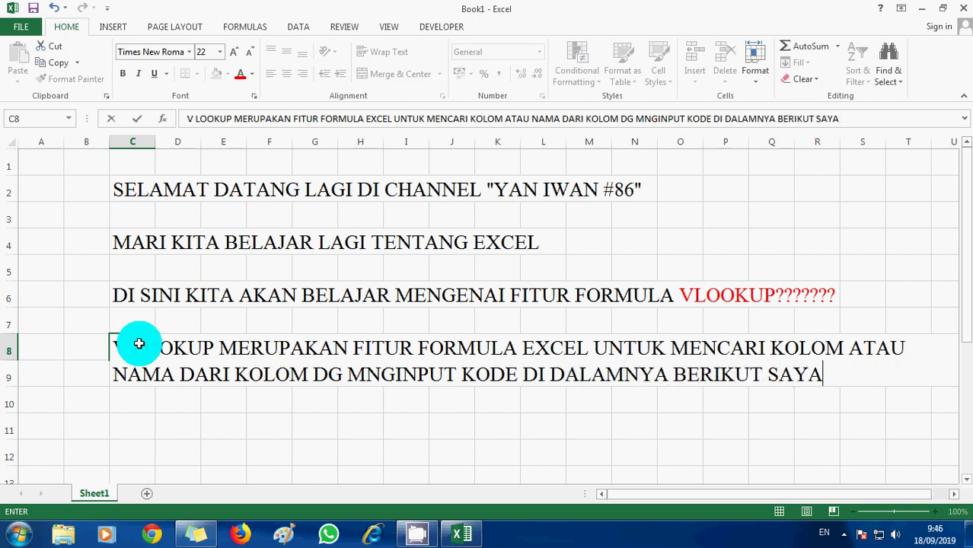
type("AKAN C")
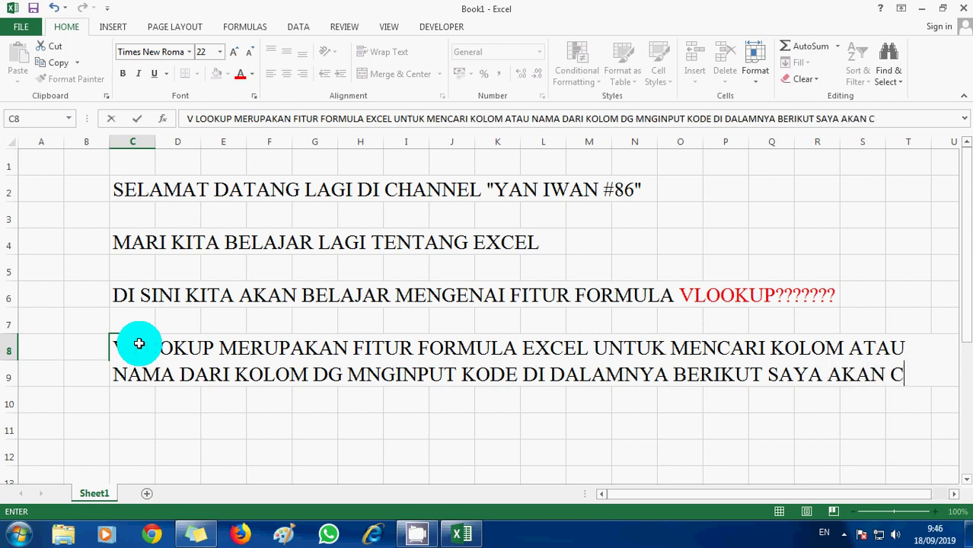
type("ONTOHKAN ")
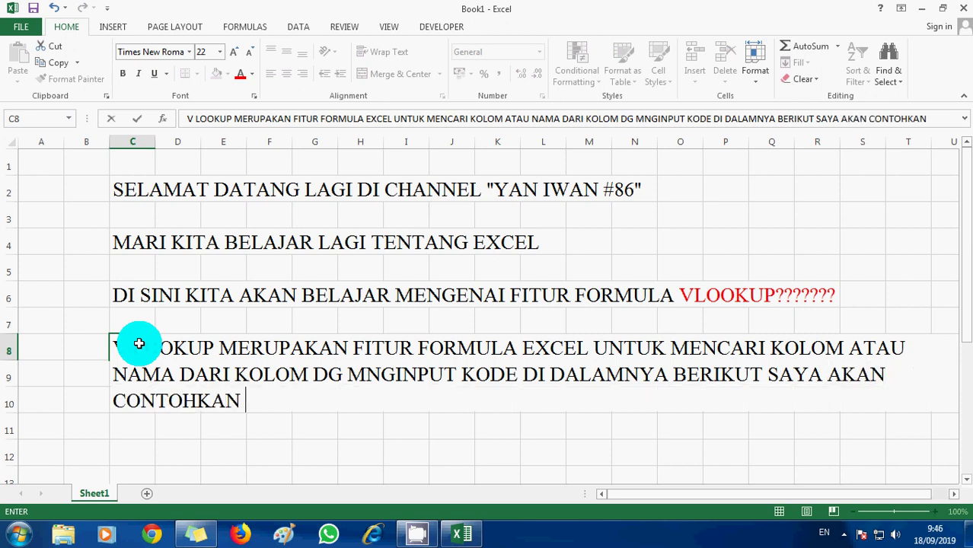
type("SEBAGAI BER")
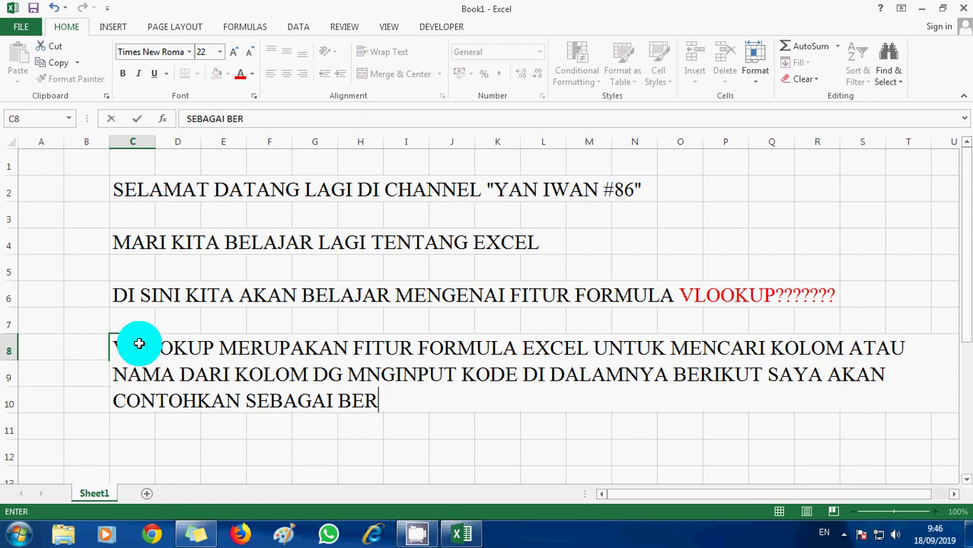
type("IKUT:")
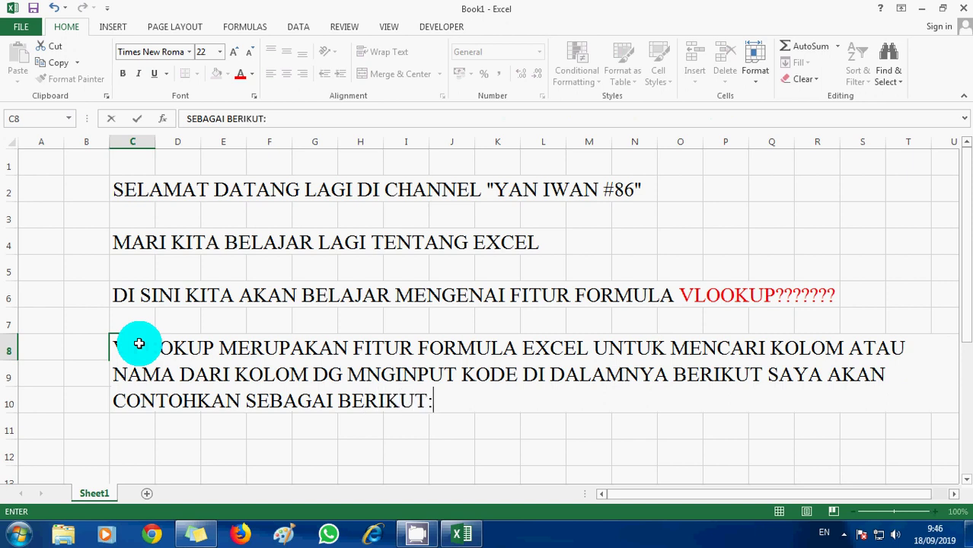
key("Return")
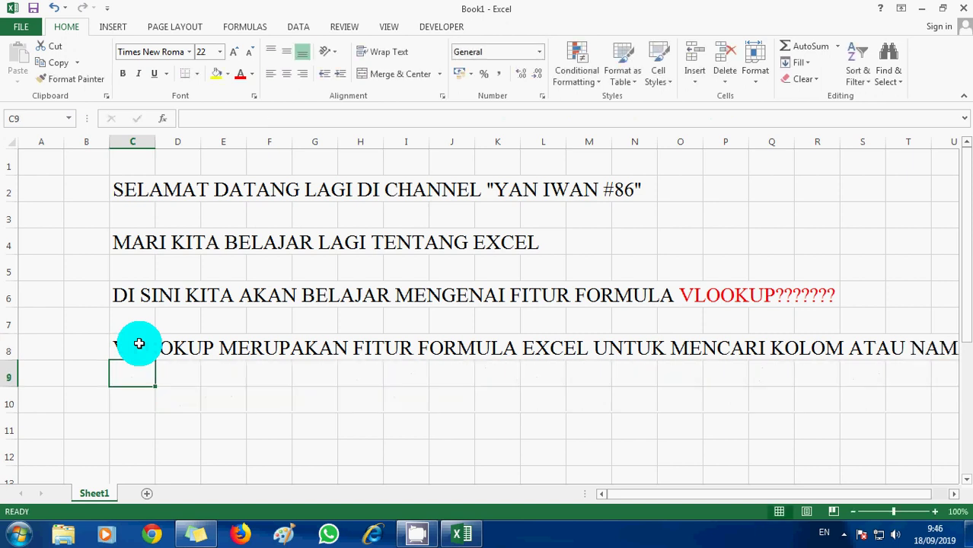
Enter '1. MASUKKAN KODE YA SAYA COBA DI SHEET 2' in C10, correcting the typos.
key("Return")
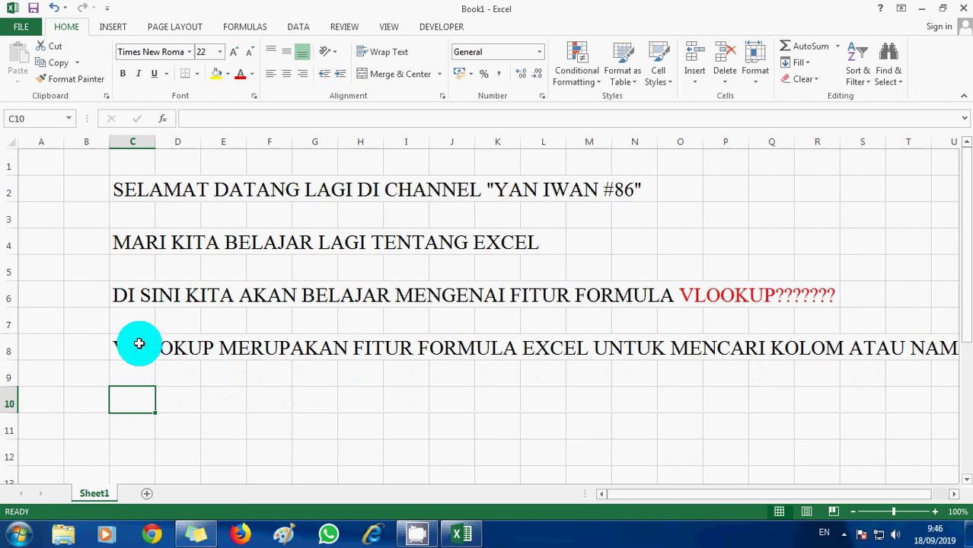
type("1.")
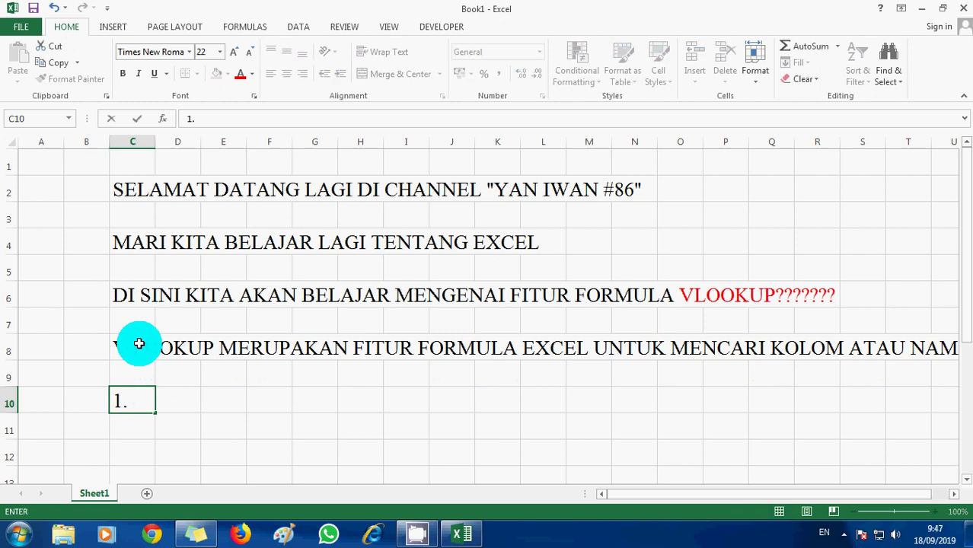
type(" MASUKKAN KO")
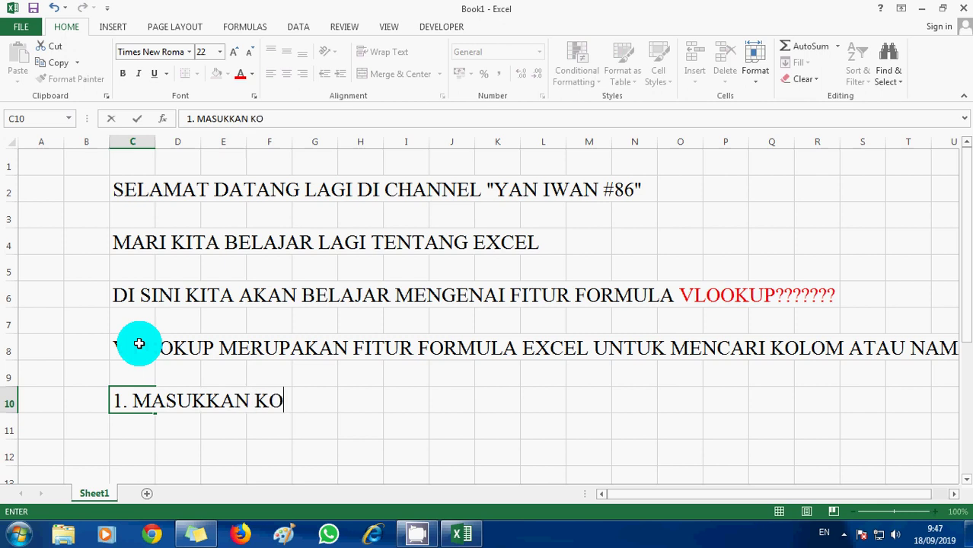
type("DE")
type(" YA SAYA")
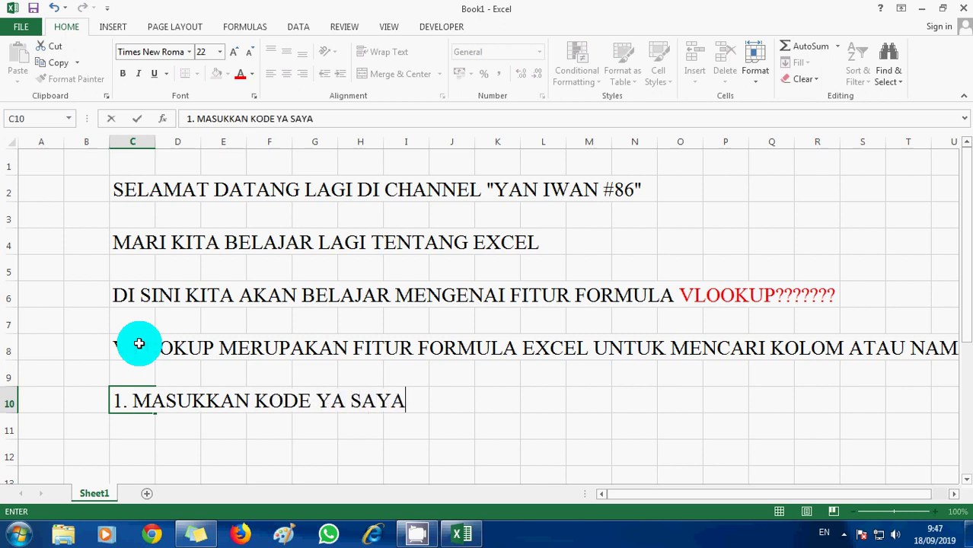
type(" COBA DI ")
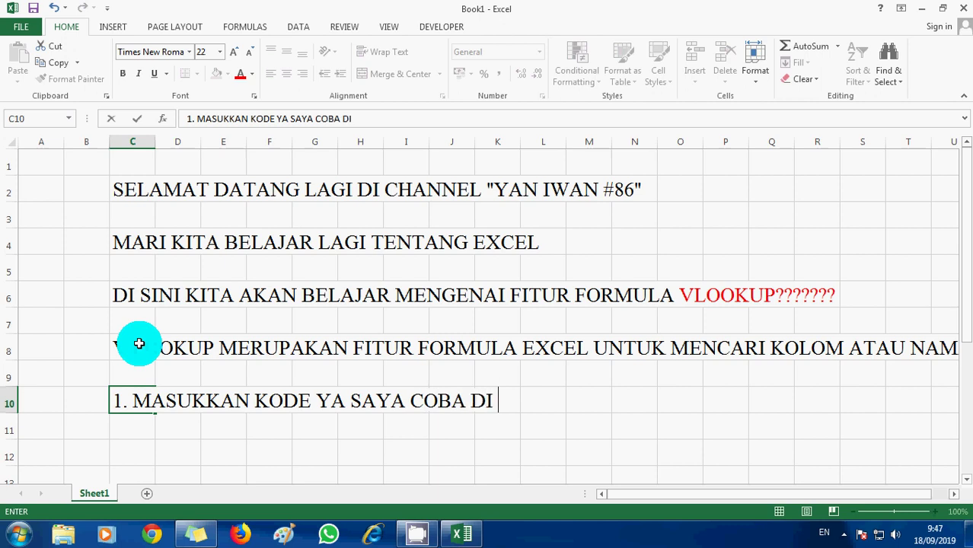
type("CEL")
key("BackSpace")
type("K")
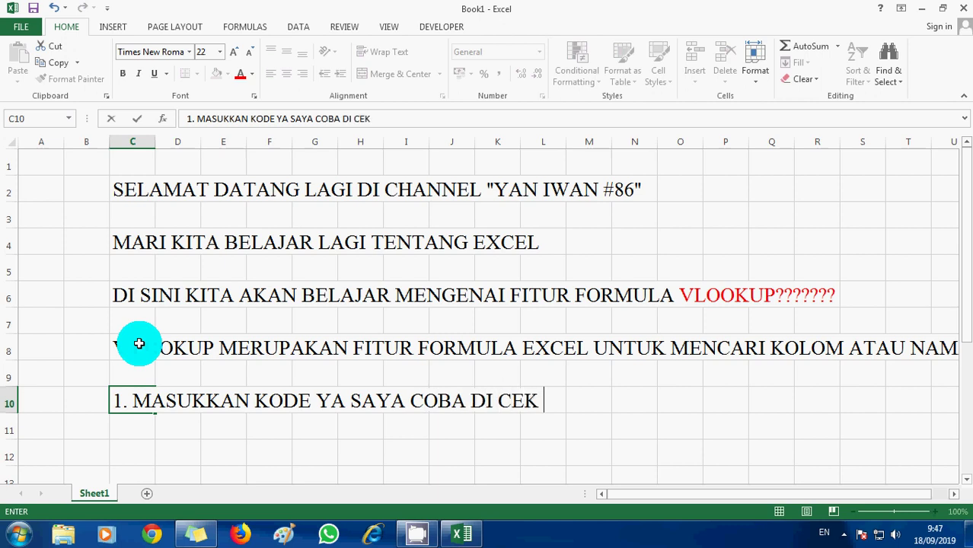
key("BackSpace")
key("BackSpace")
key("BackSpace")
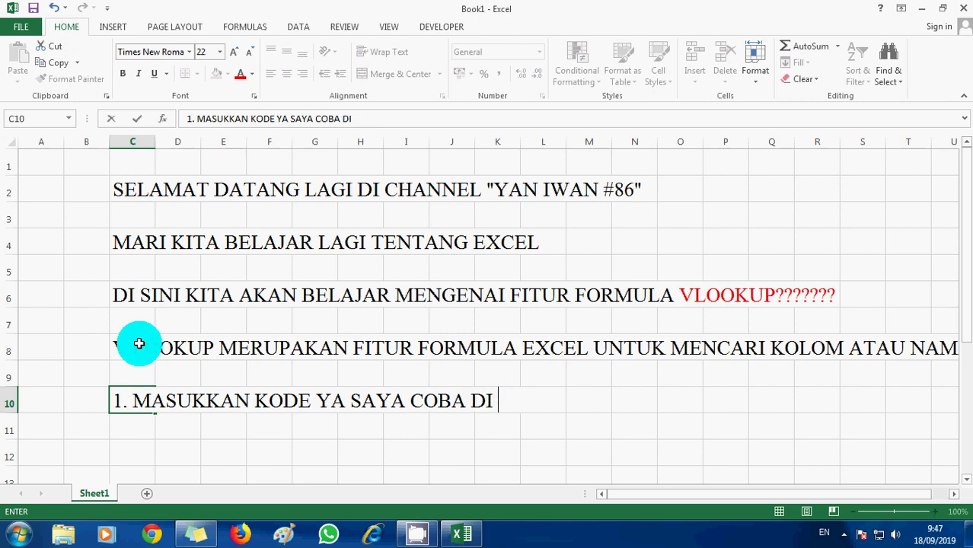
type("SHHE")
key("BackSpace")
key("BackSpace")
type("EET ")
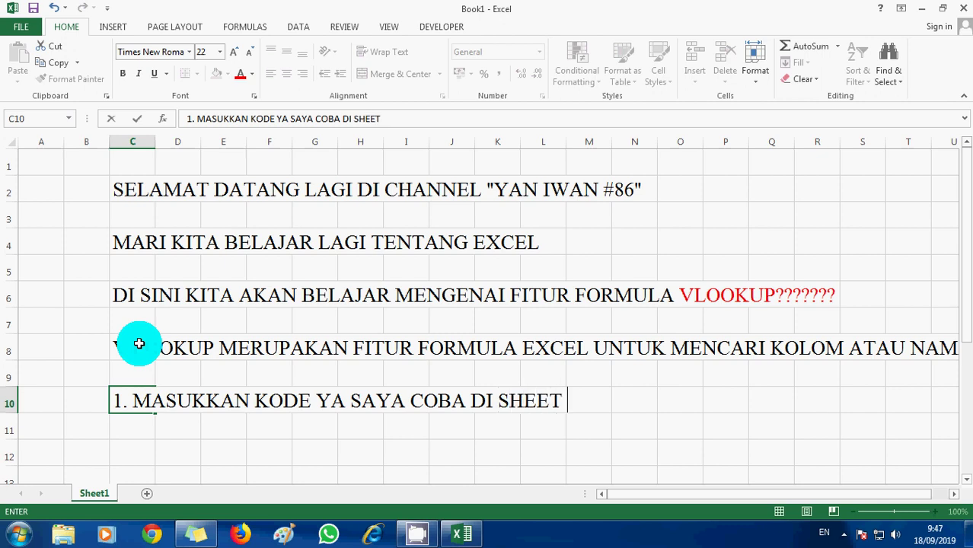
type("2")
key("Return")
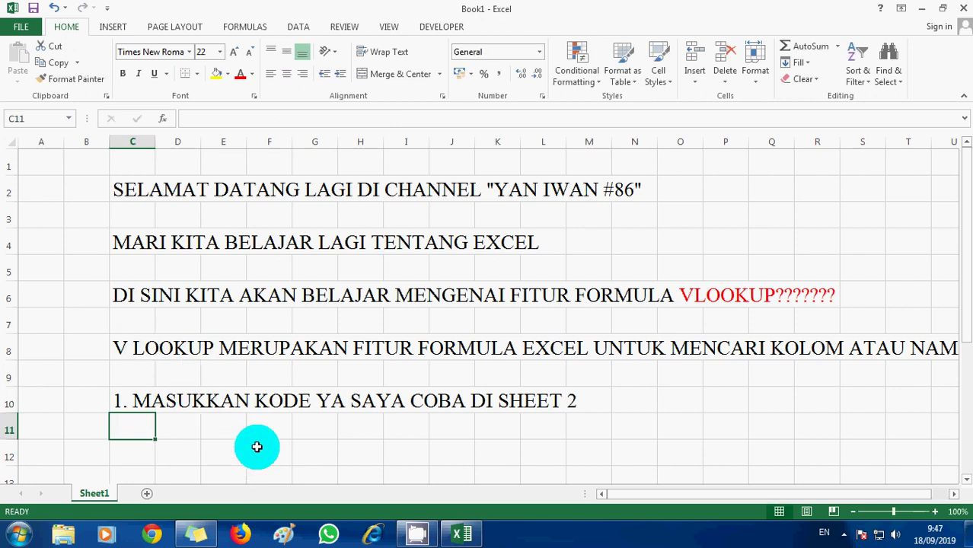
Add a new sheet and enter the headers NO. in A3 and KODE in B3.
left_click(142, 495)
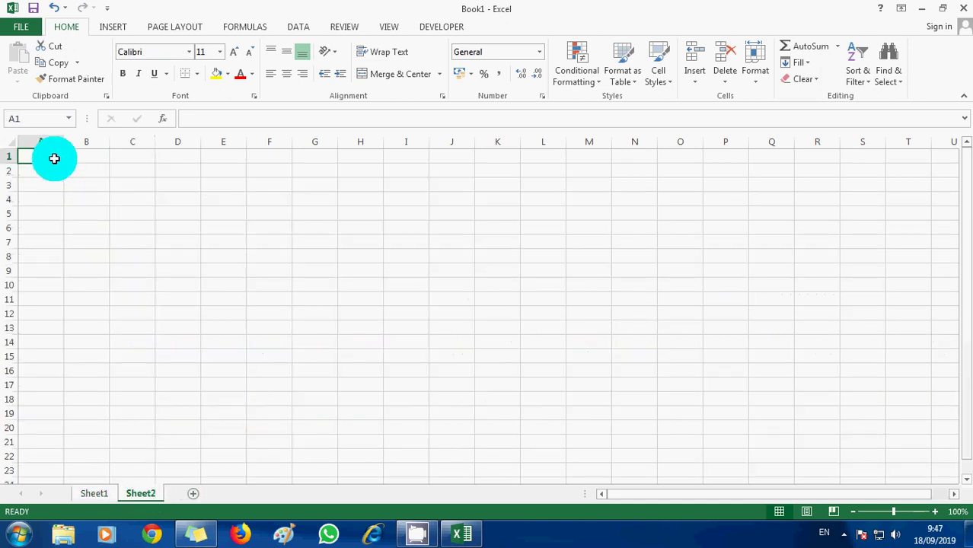
key("Down")
key("Down")
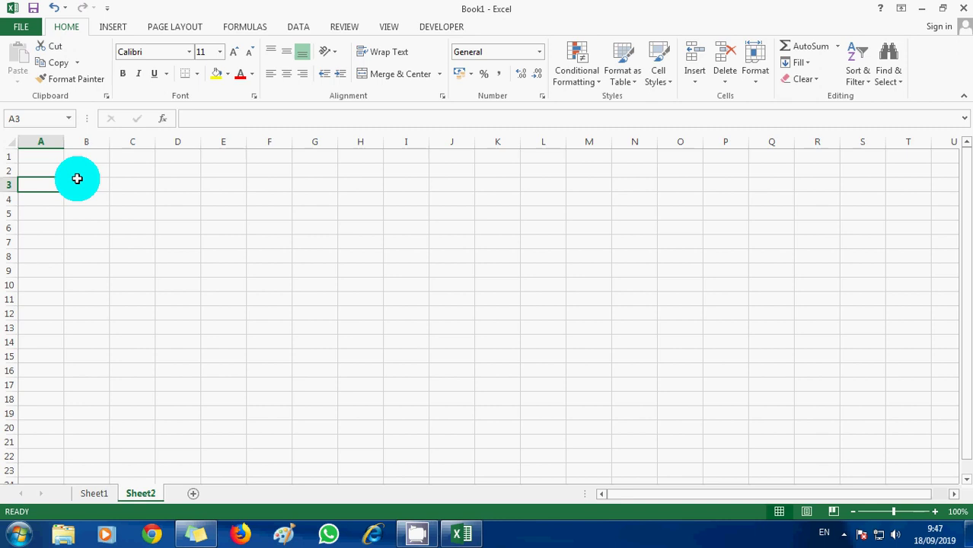
type("NO.")
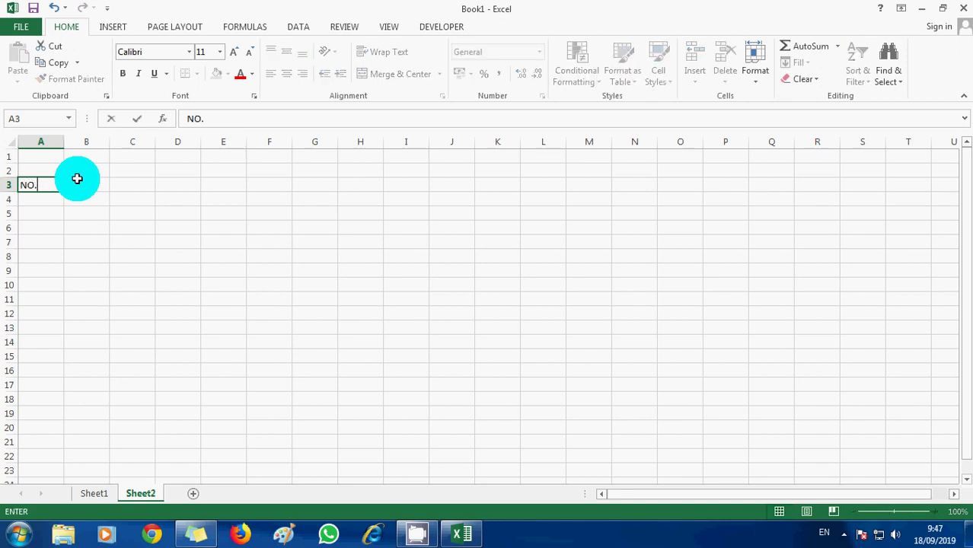
key("Return")
left_click(76, 178)
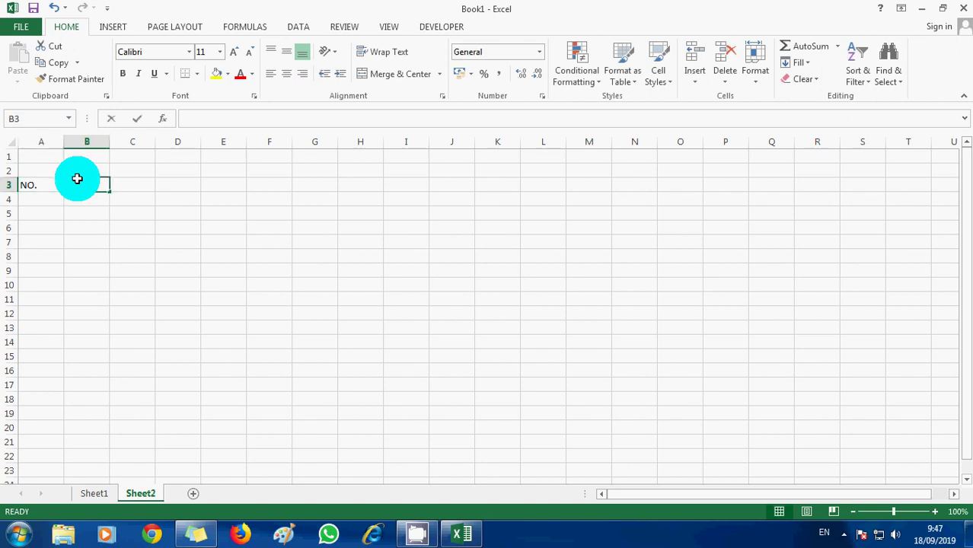
type("KODE")
key("Return")
Replace the B3 header with NAMA and enter WILAYAH in C3.
key("Up")
key("Right")
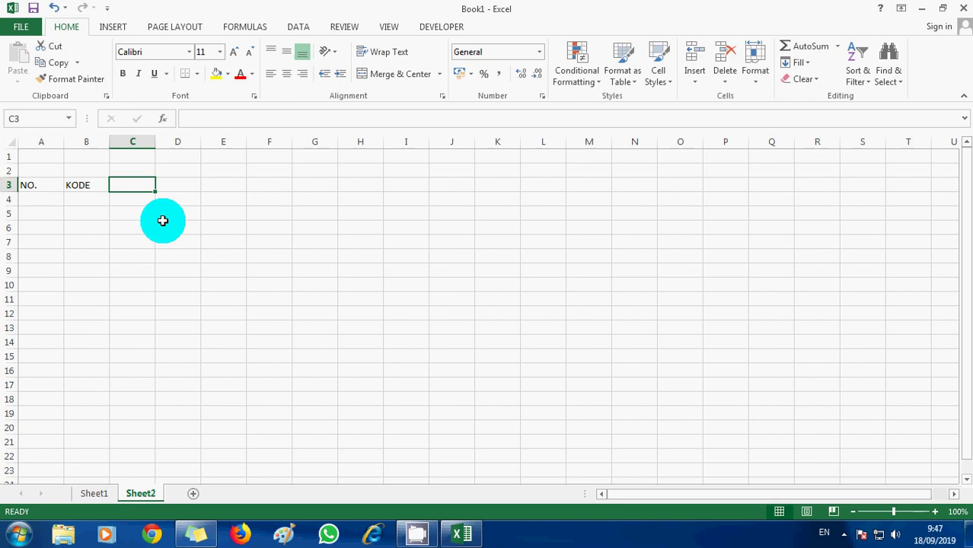
key("Left")
key("Delete")
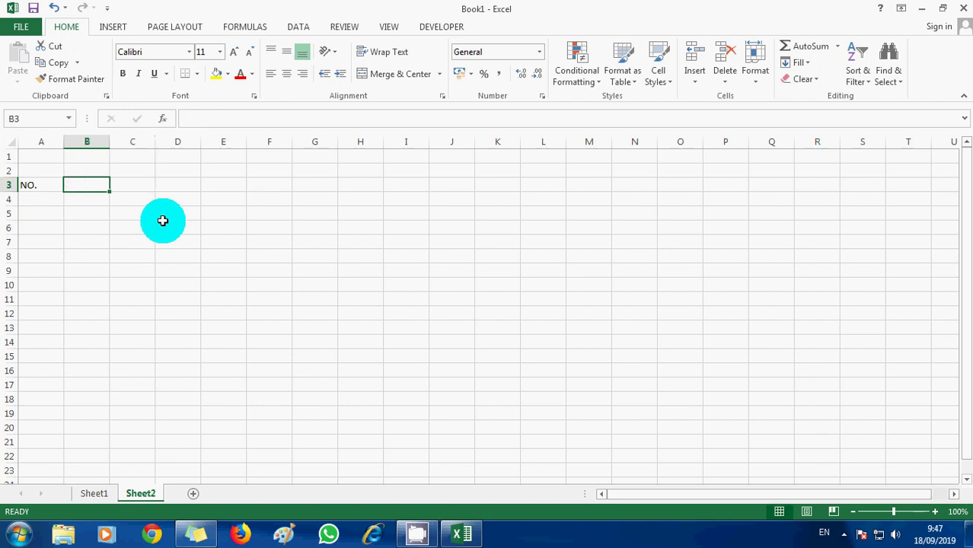
type("NAMA")
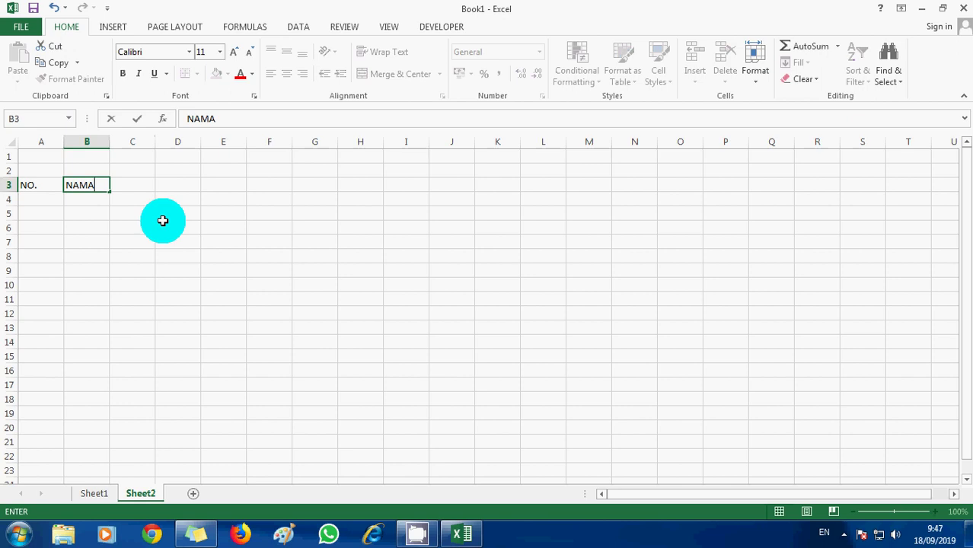
key("Return")
key("Up")
key("Right")
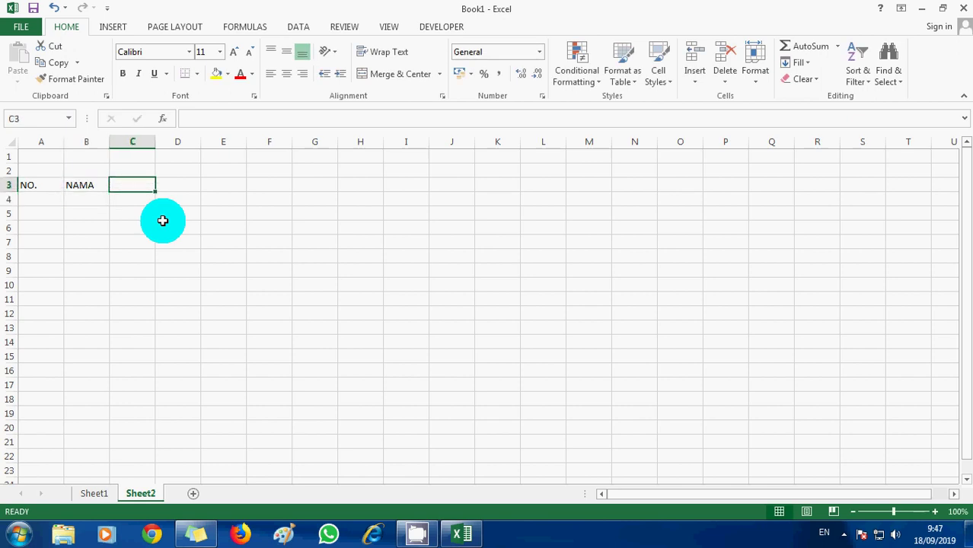
type("WILAYAH")
key("Return")
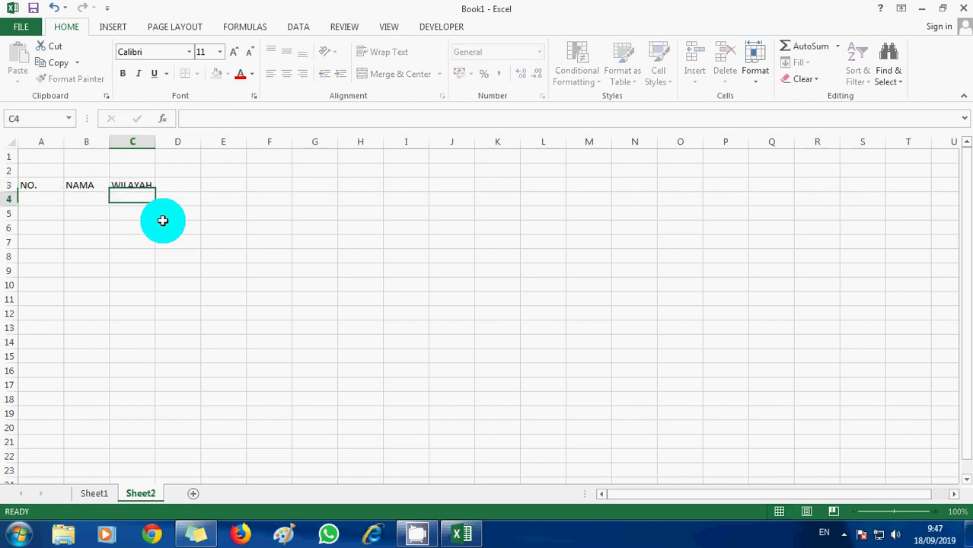
left_click(37, 186)
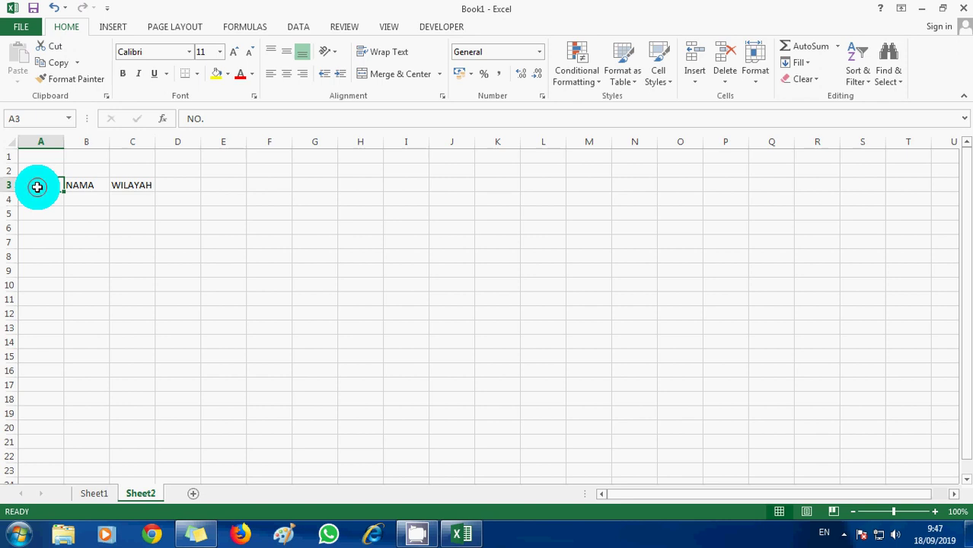
Apply All Borders to the range A3:C13.
key("shift+Right")
key("shift+Right")
key("shift+Down")
key("shift+Down")
key("shift+Down")
key("shift+Down")
key("shift+Down")
key("shift+Down")
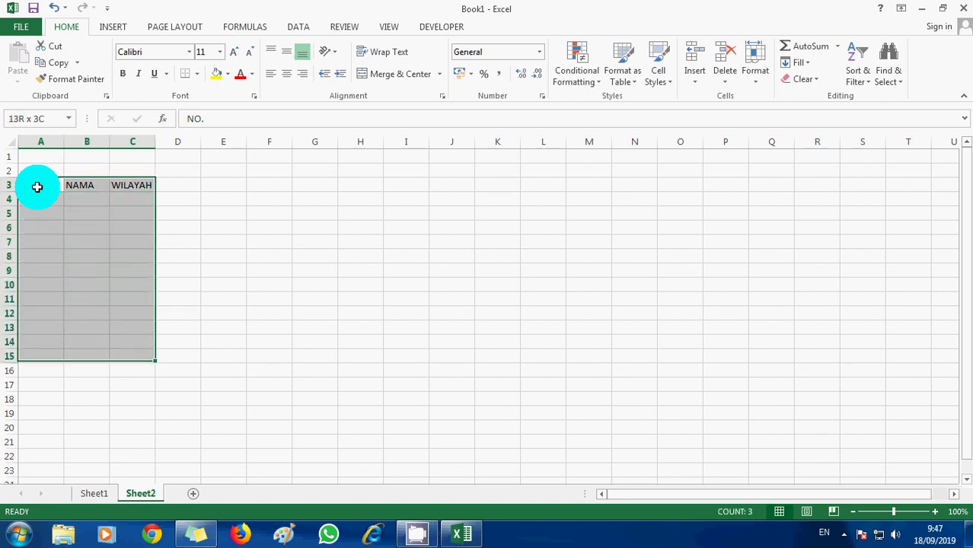
key("shift+Up")
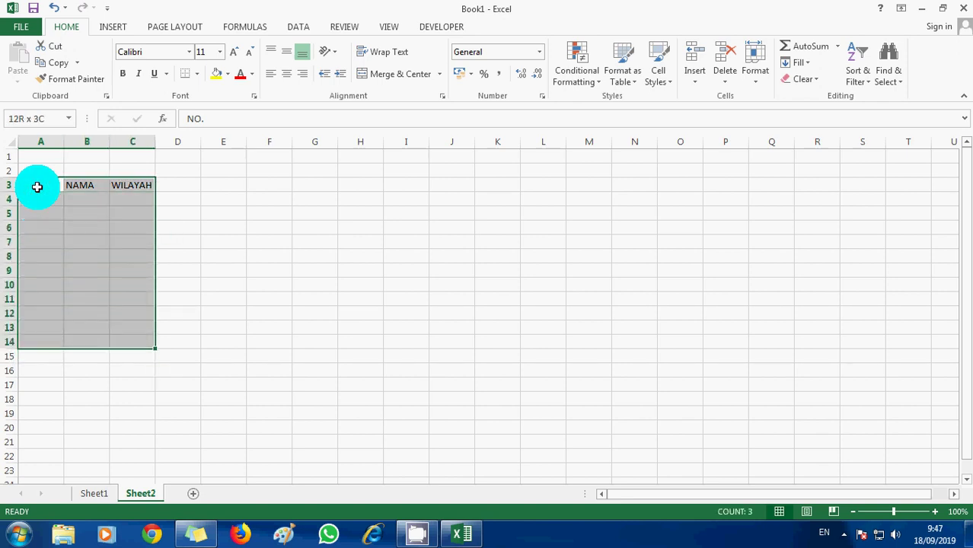
key("shift+Up")
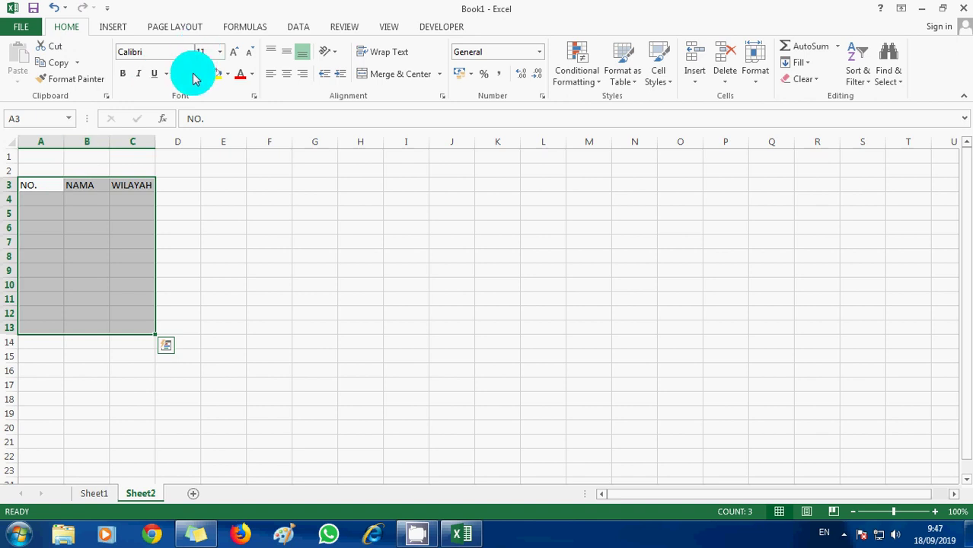
left_click(195, 74)
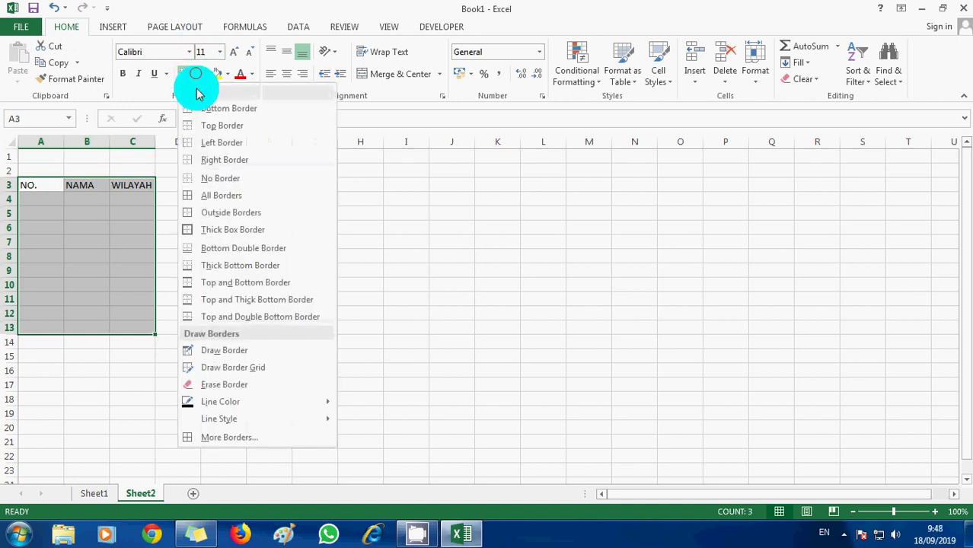
left_click(187, 195)
Make the row 3 headers bold and centre columns A through C.
left_click(9, 184)
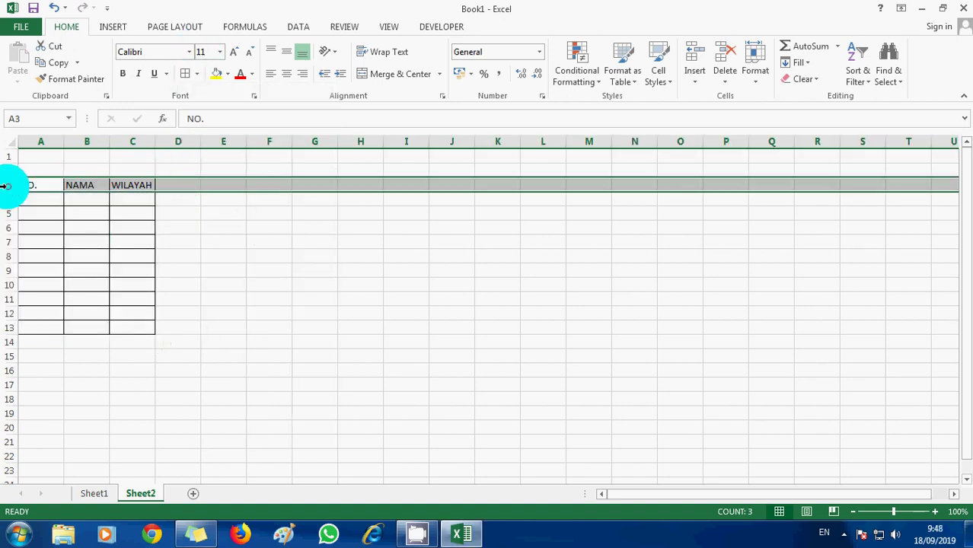
left_click(123, 73)
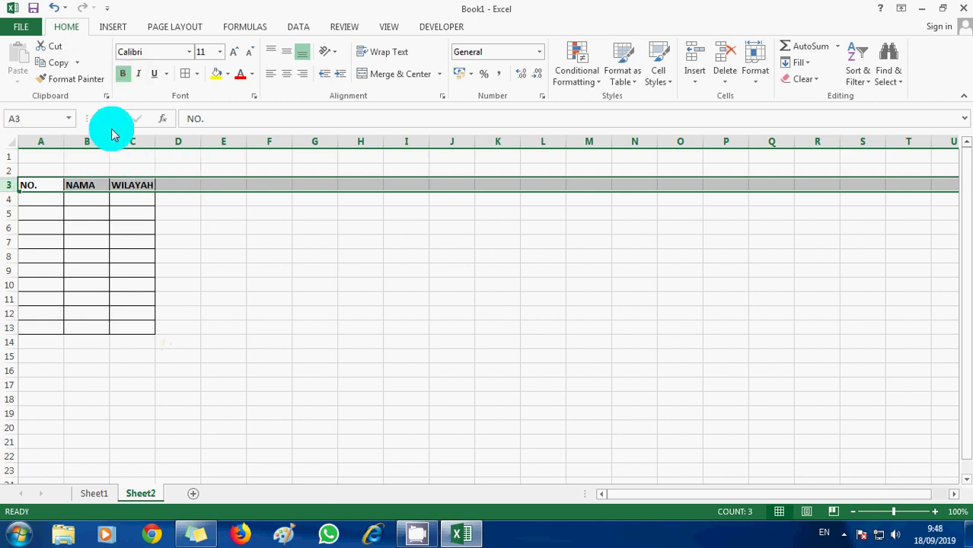
left_click_drag(42, 141, 132, 142)
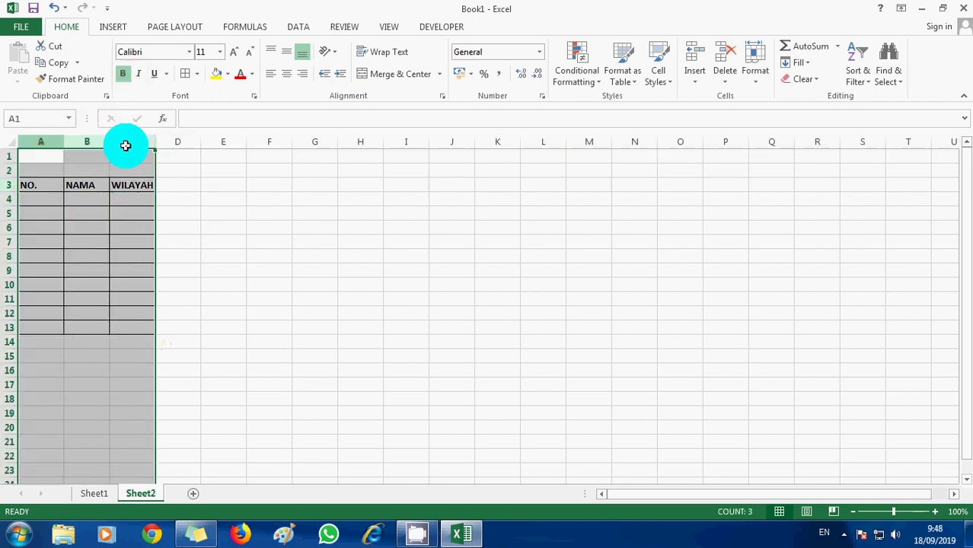
left_click(283, 74)
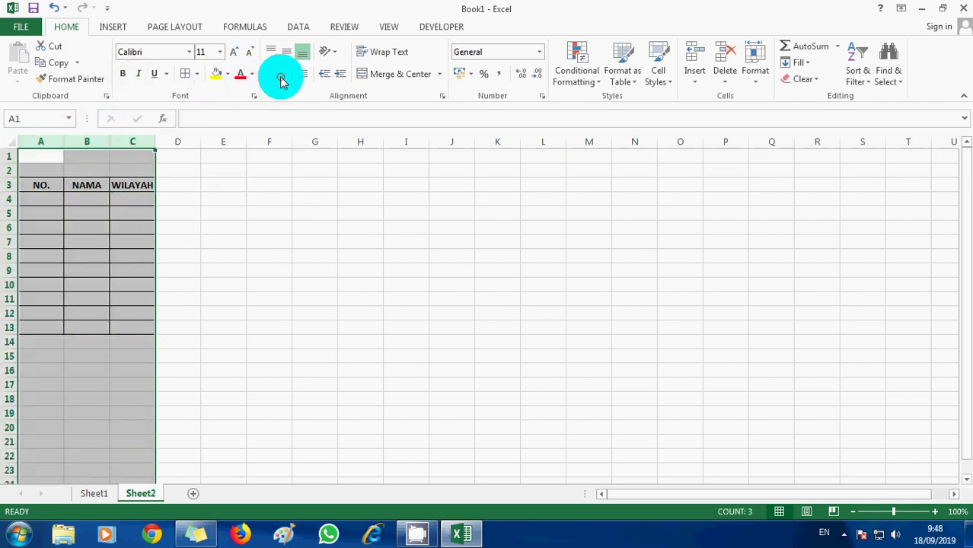
Number cells A5:A13 from 1 to 9, leaving A4 blank.
left_click(213, 174)
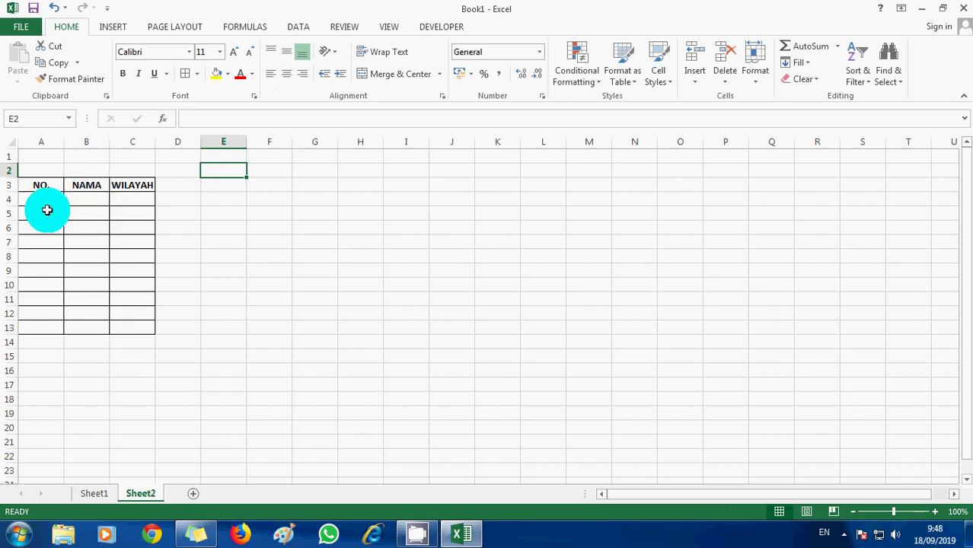
left_click(41, 200)
key("Return")
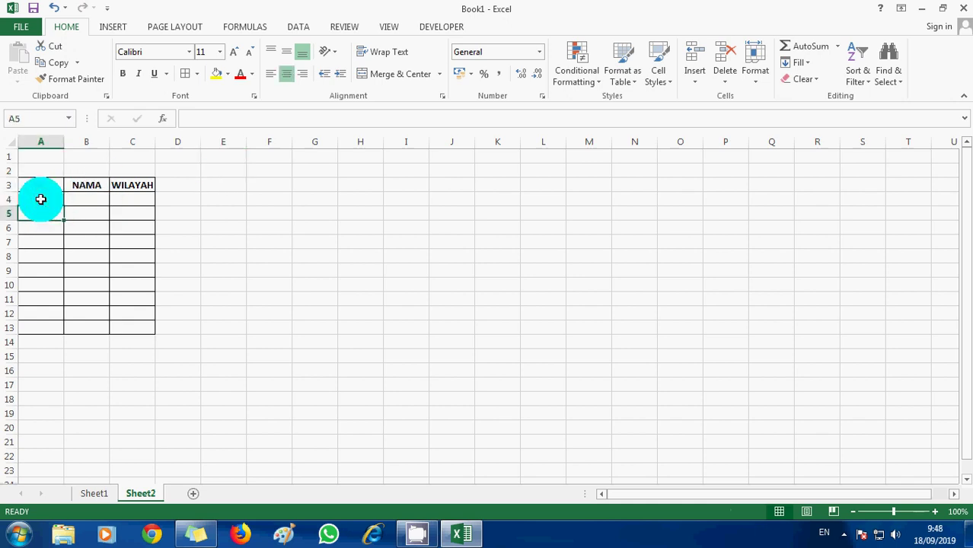
type("1 2 3 4 5 6 ")
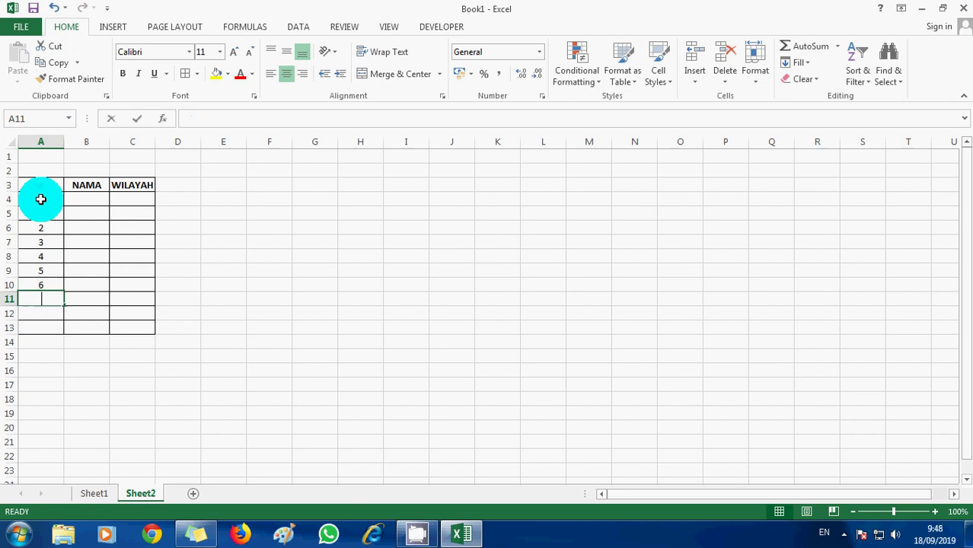
type("7 8 9")
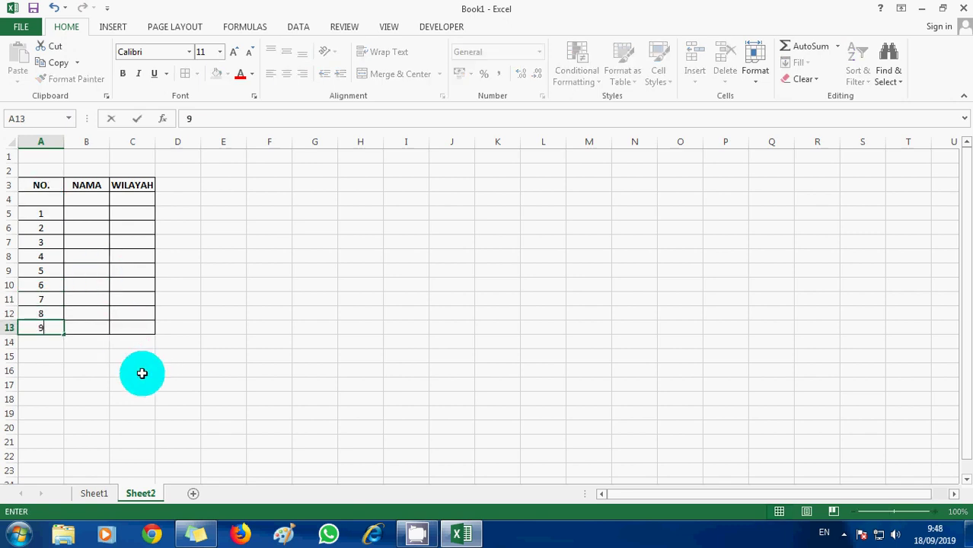
left_click(142, 373)
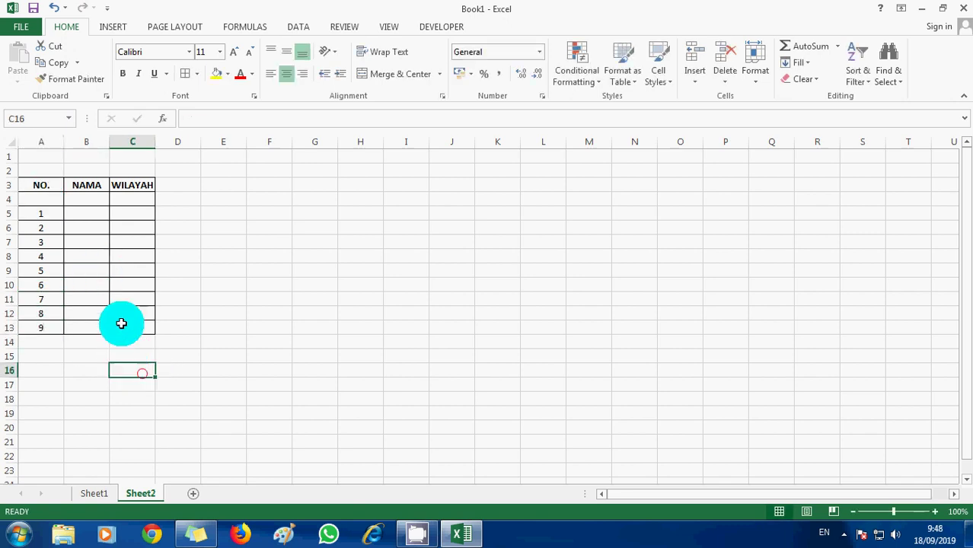
Enter the first five names in B5:B9 of the NAMA column.
left_click(85, 215)
type("DON")
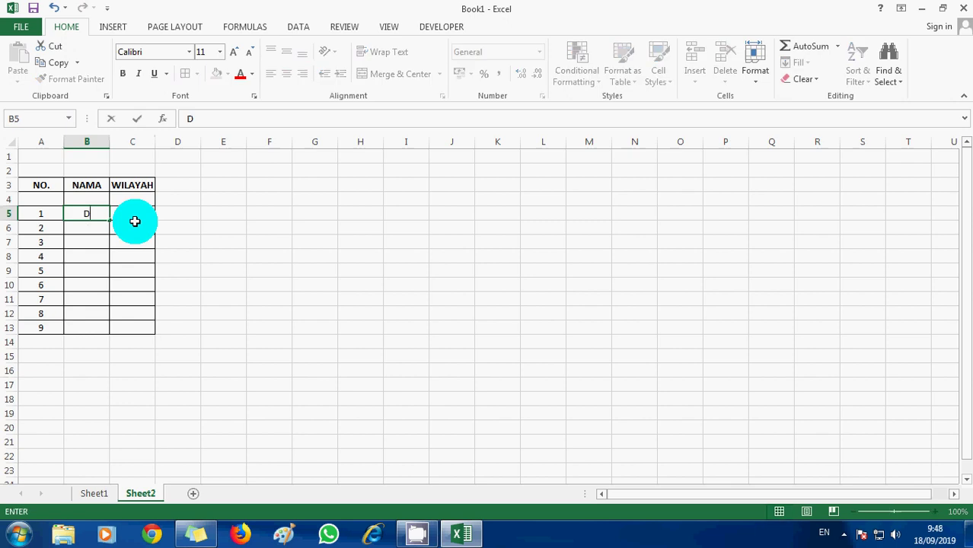
type("I")
key("Return")
type("SEP")
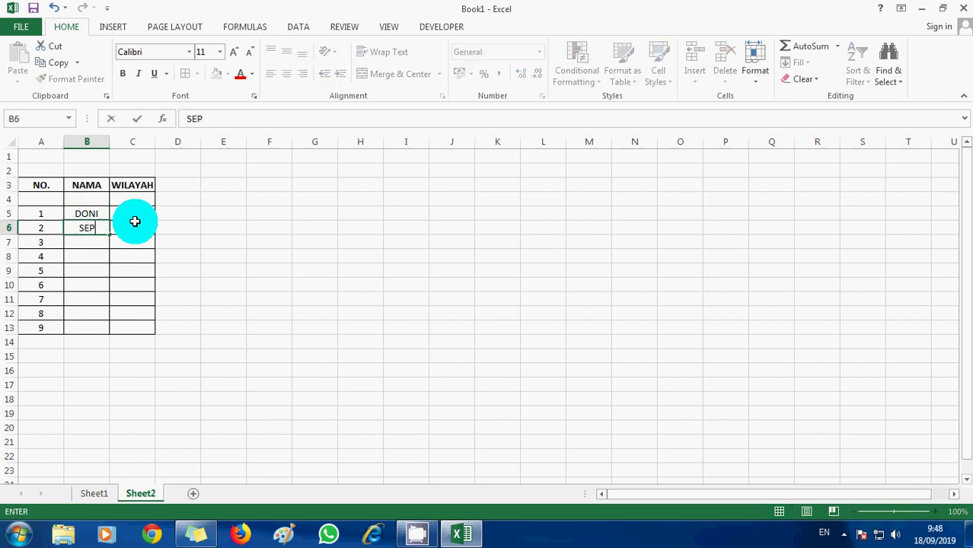
key("Return")
type("A")
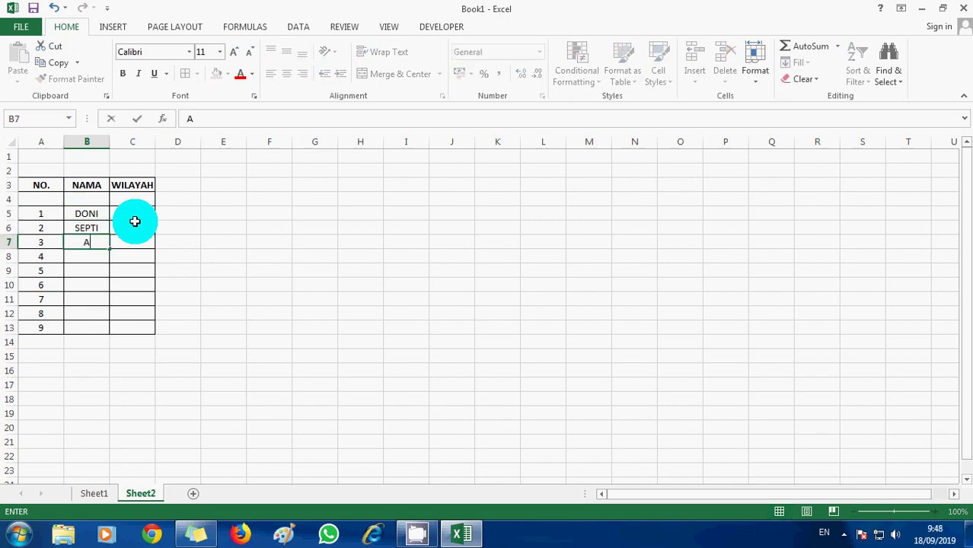
type("MIN")
key("Return")
type("PAPA")
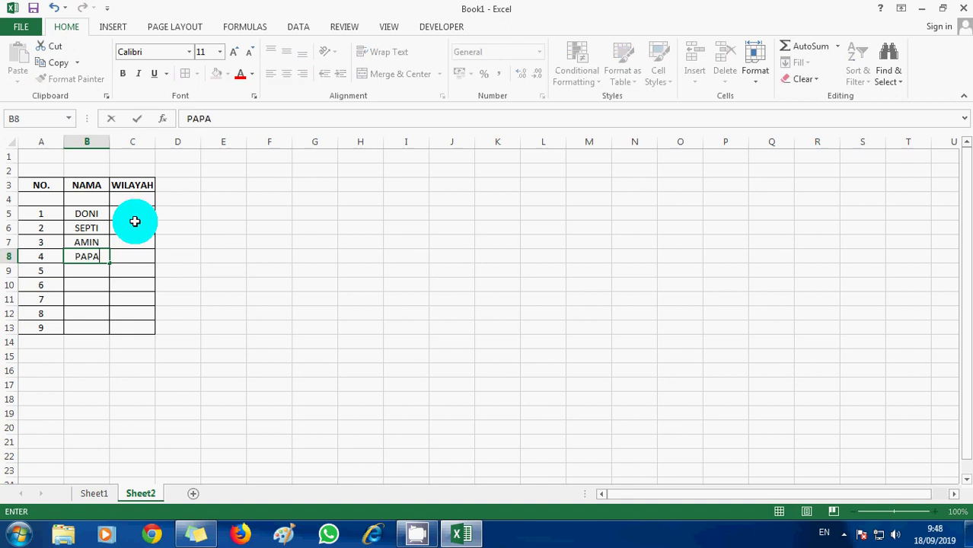
type("N")
key("Return")
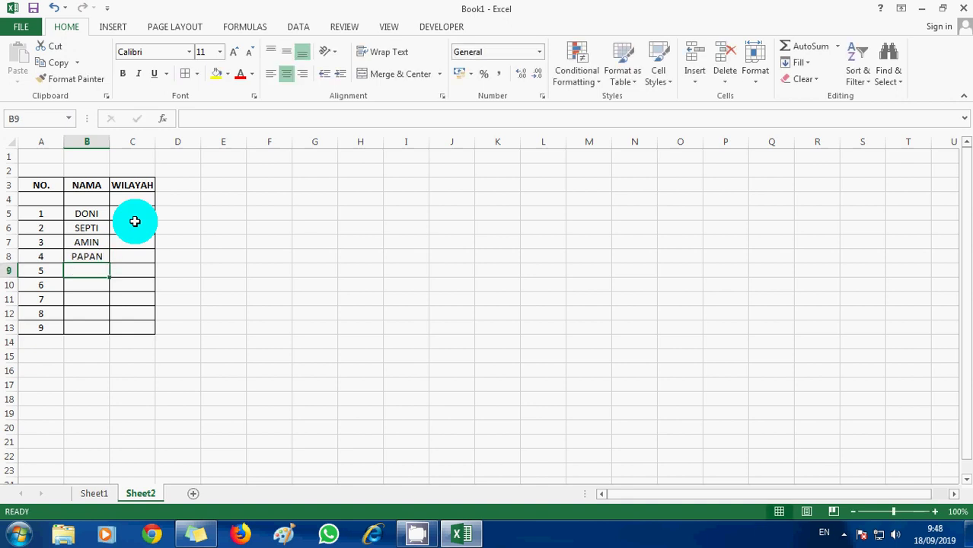
type("SOP")
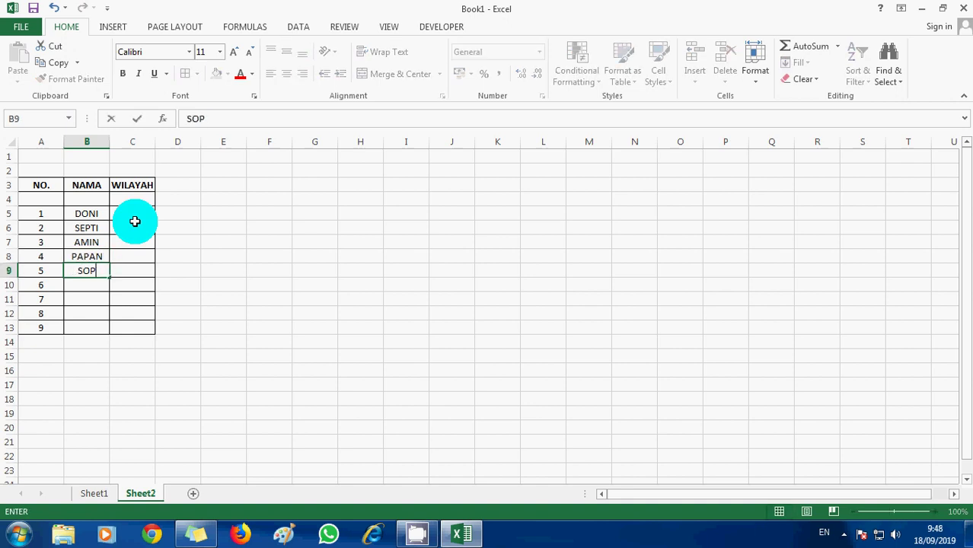
type("YAN")
key("Return")
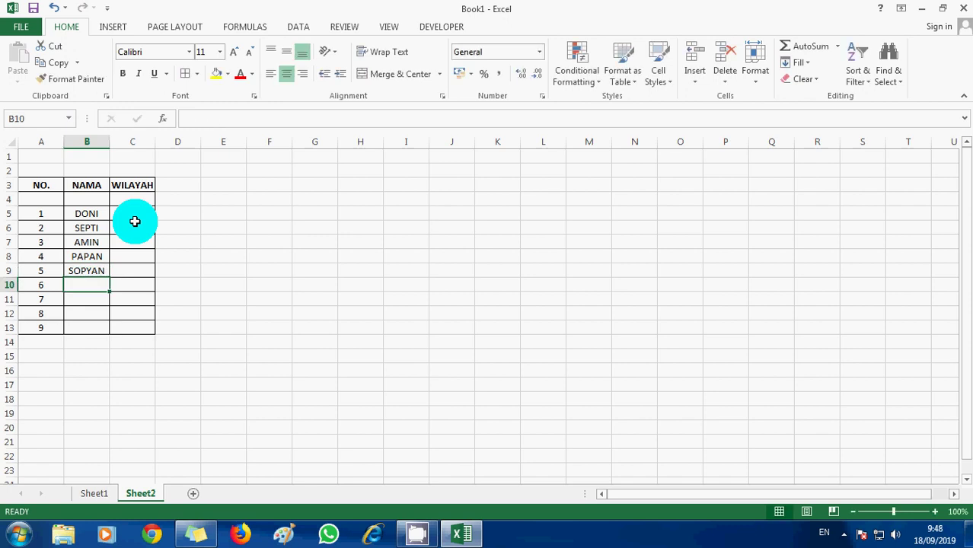
Enter the remaining names in B10:B13, retyping the entry in B12.
type("ANDAH")
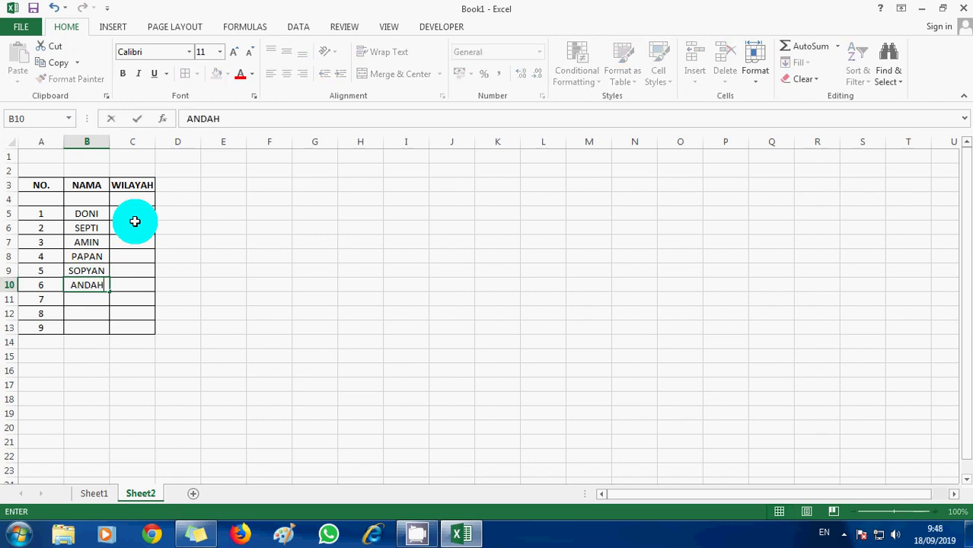
key("Return")
type("LUPI")
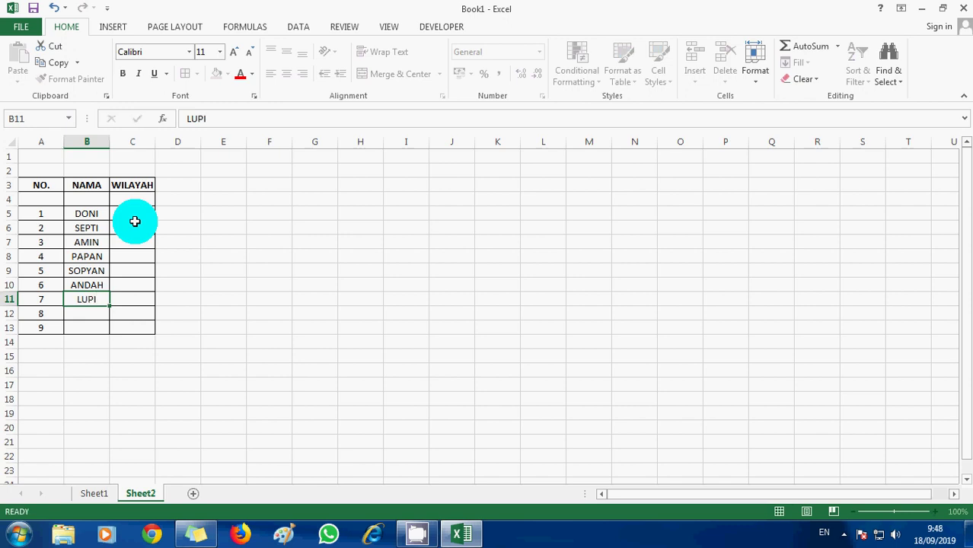
key("Return")
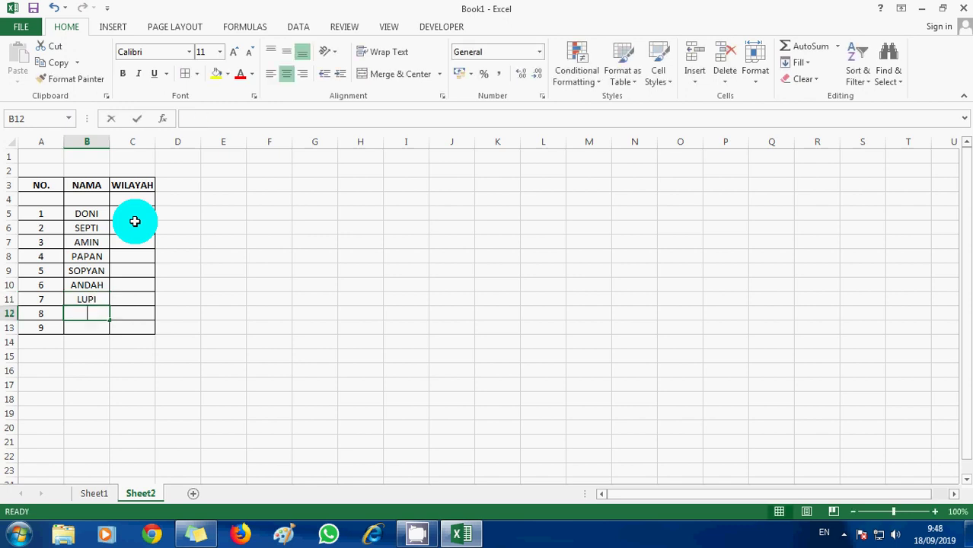
type("SAPI")
key("Return")
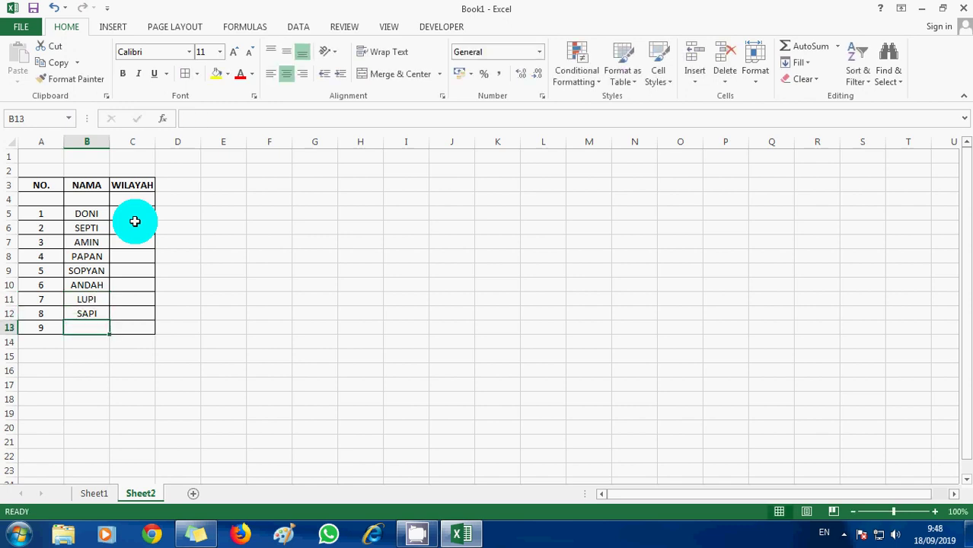
key("Up")
type("SU")
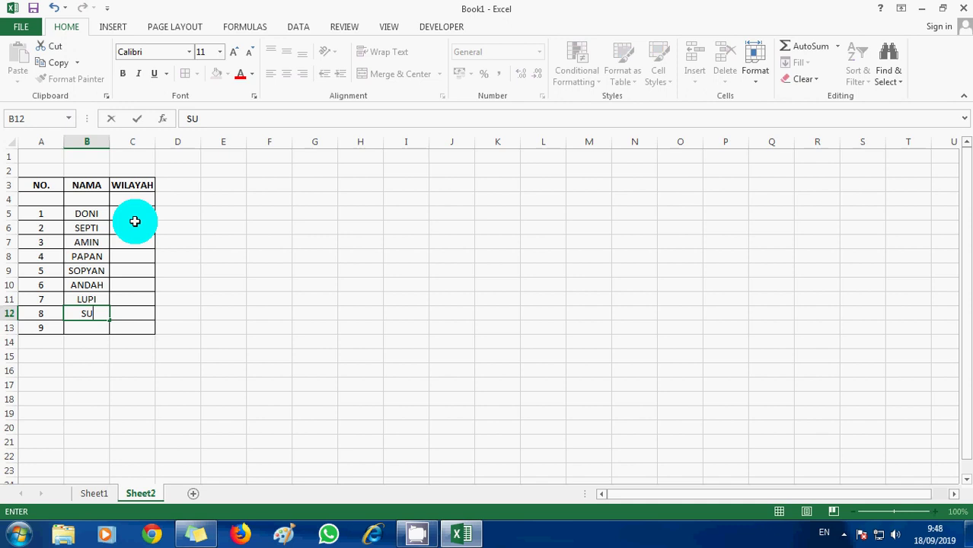
key("Return")
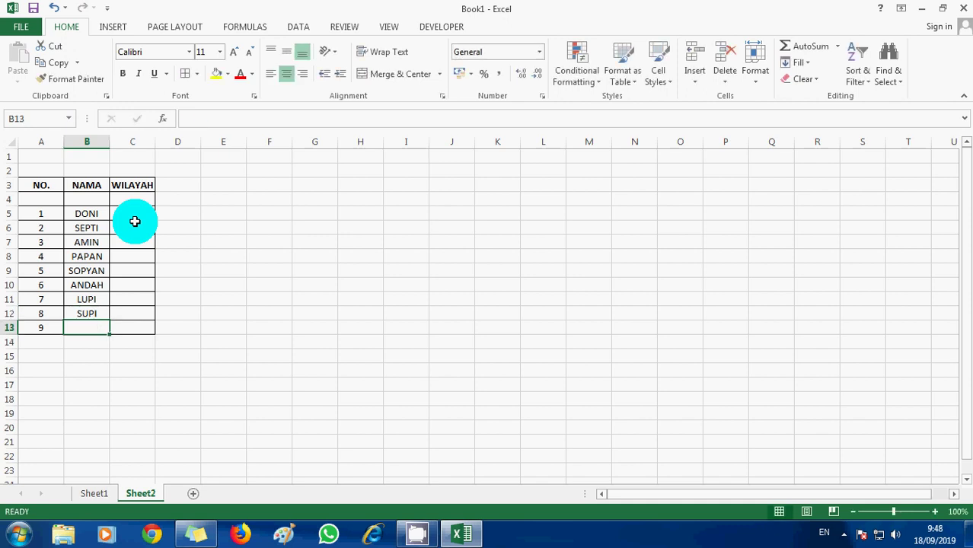
type("SOPYAN")
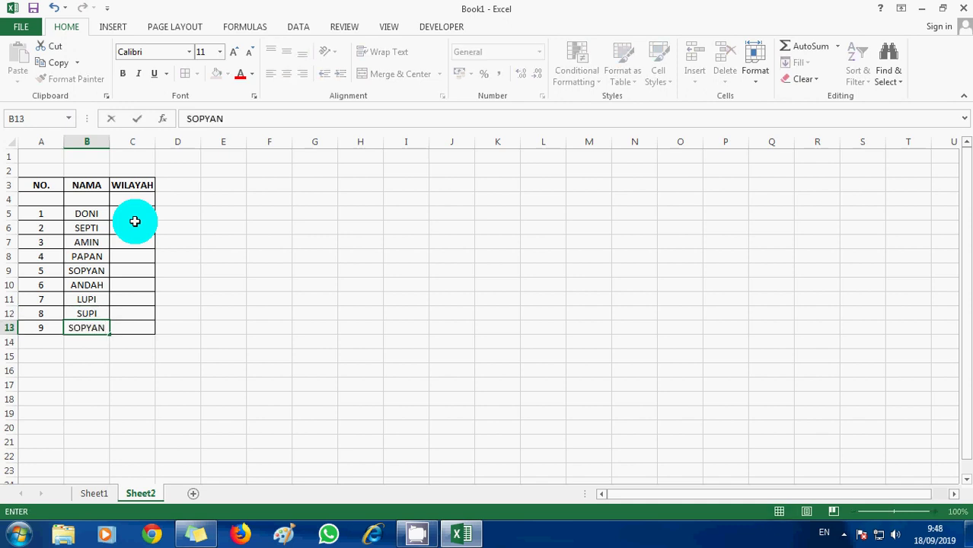
key("Return")
key("Up")
key("Up")
key("Up")
key("Right")
key("Up")
Enter MAGELANG, MADURA, TABANAN, BADUNG and KARANGASEM in C5:C9.
key("Up")
key("Up")
key("Up")
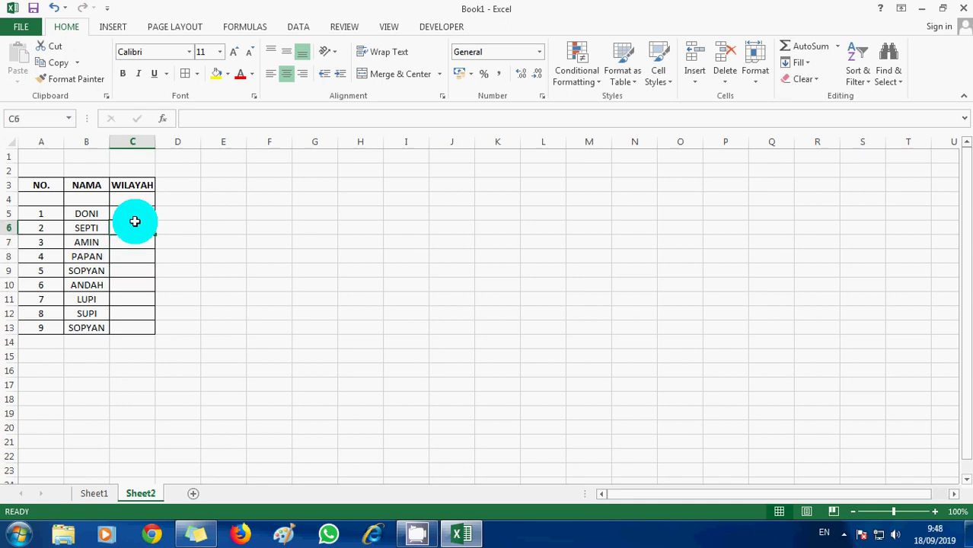
key("Up")
type("MAG")
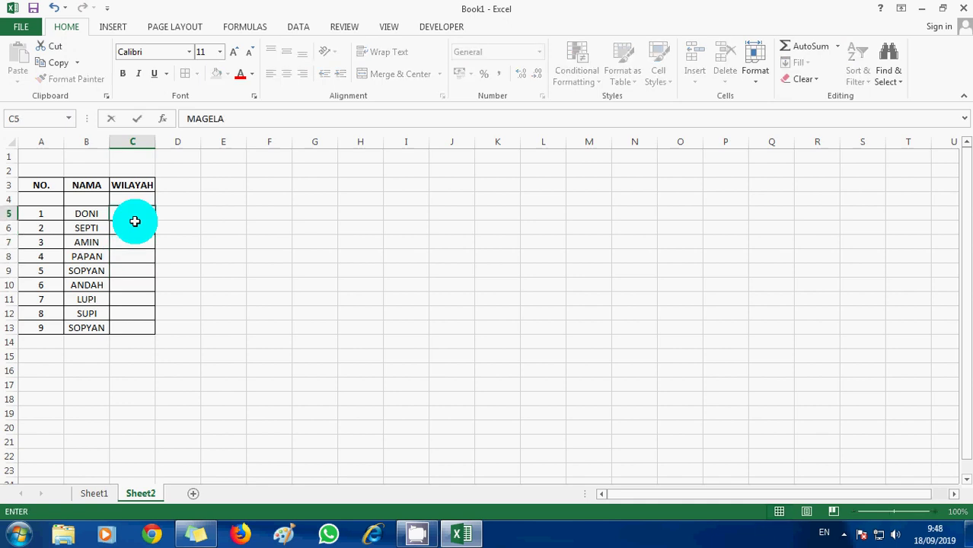
type("NG")
key("Return")
type("MADURA")
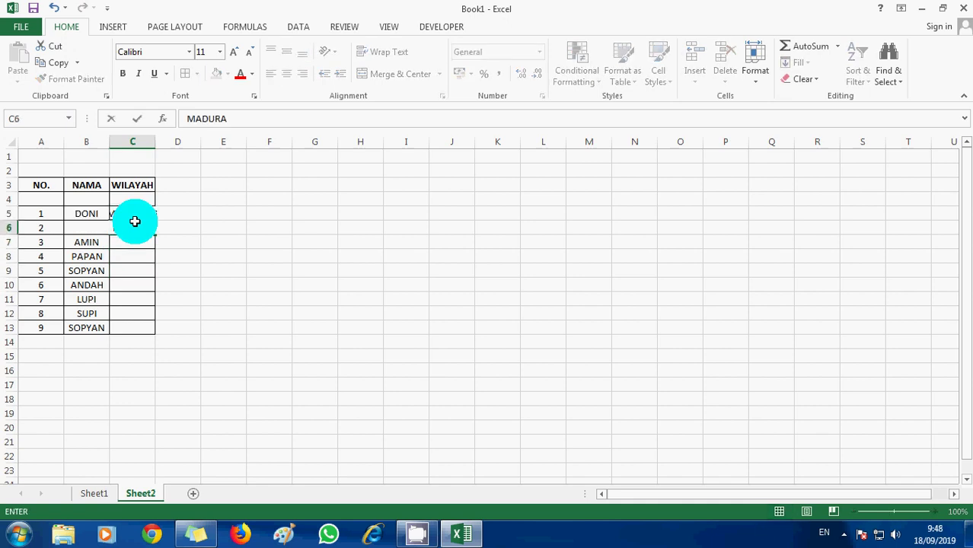
key("Return")
type("TABANA")
key("Return")
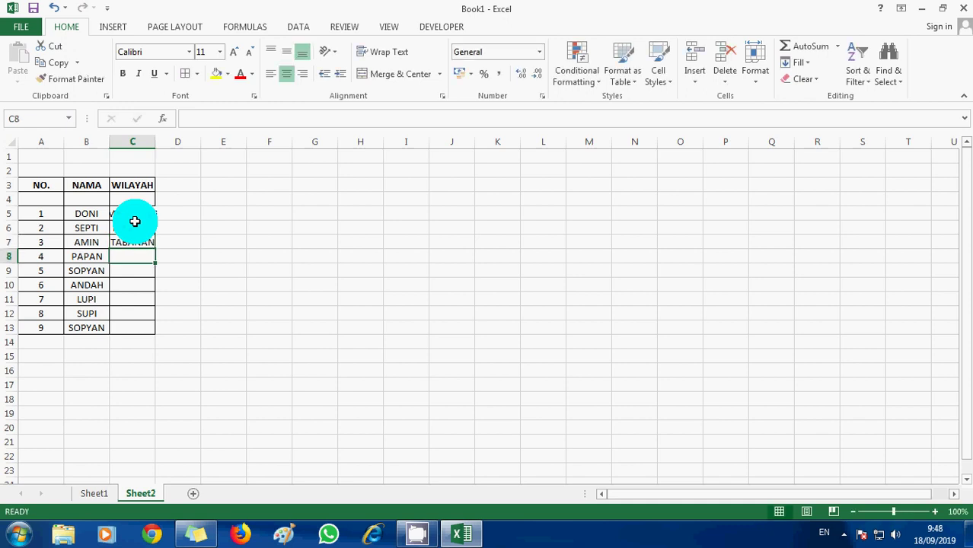
type("BADUNG")
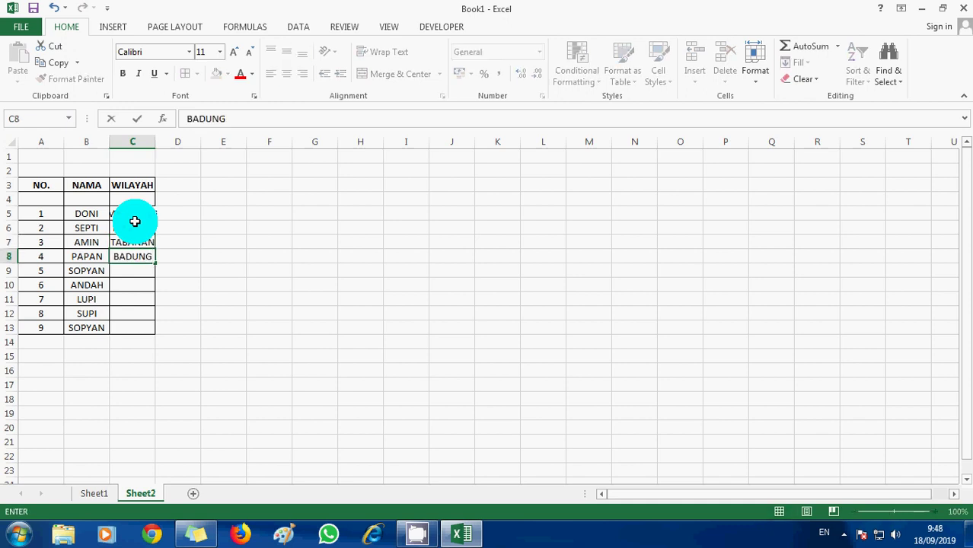
key("Return")
type("KARANGAS")
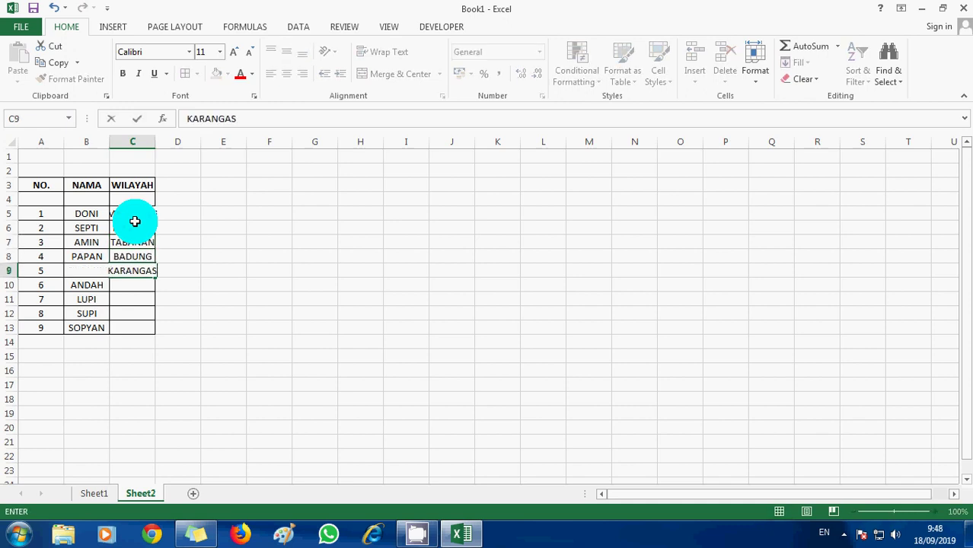
type("EM")
key("Return")
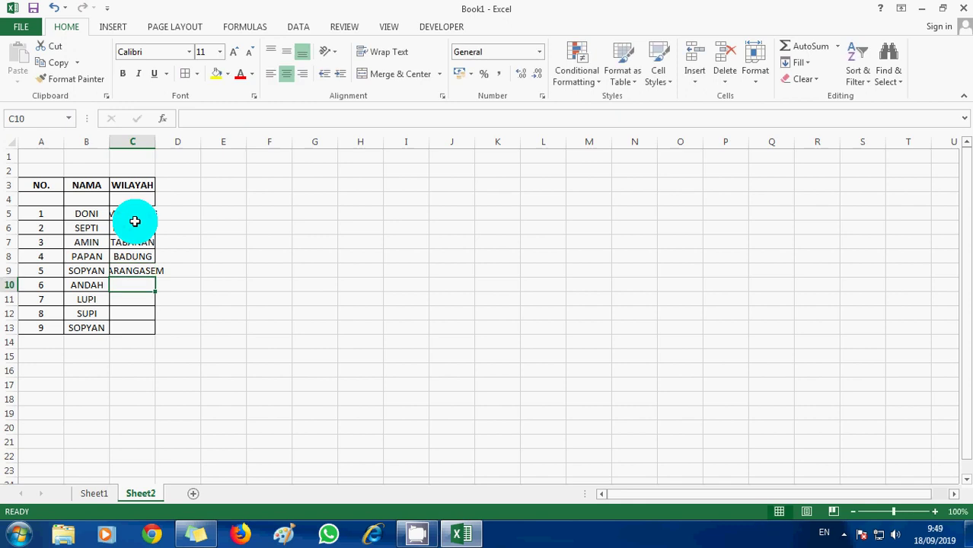
Enter MALANG, MAGELANG, SINGARAJA and GIANYAR in C10:C13, AutoFit column C, return to Sheet1.
type("MAGELANG")
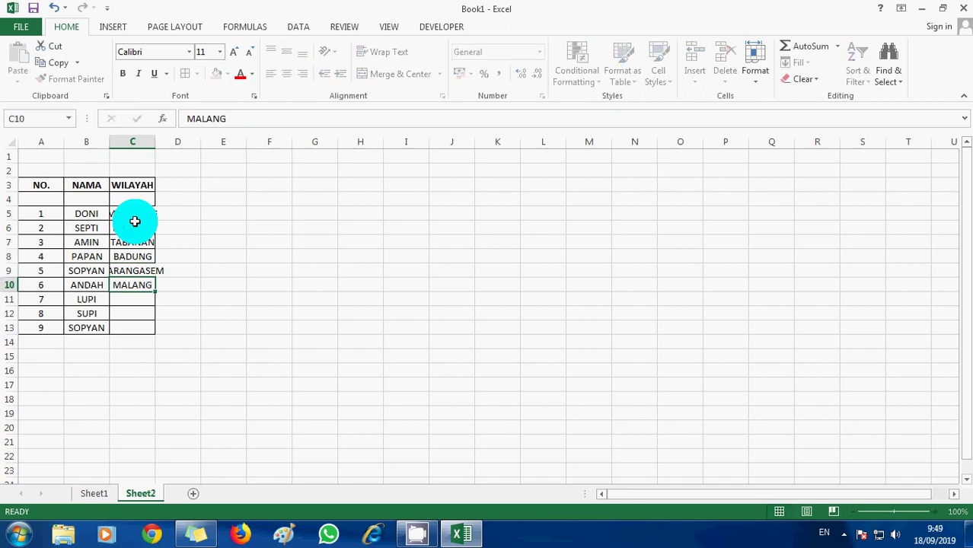
key("Return")
type("MAGELANG")
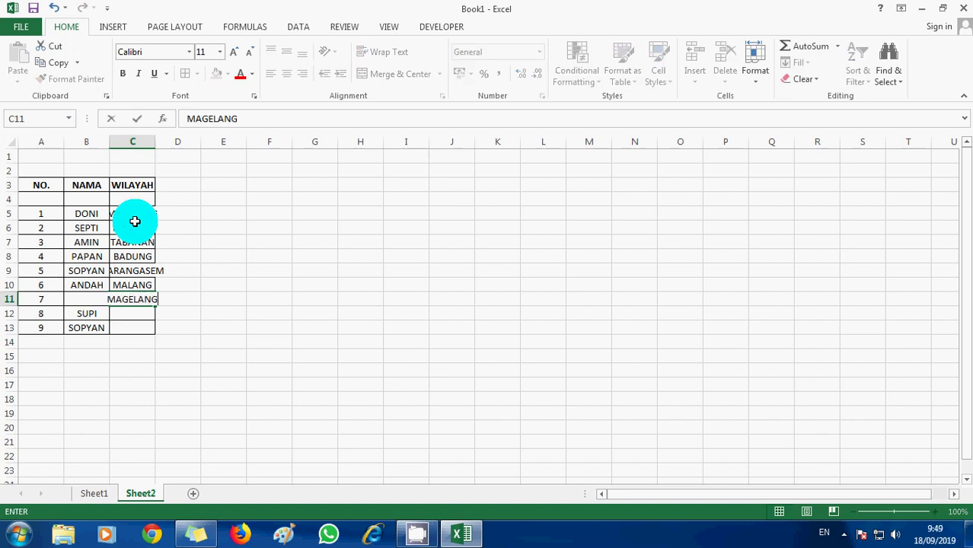
key("Return")
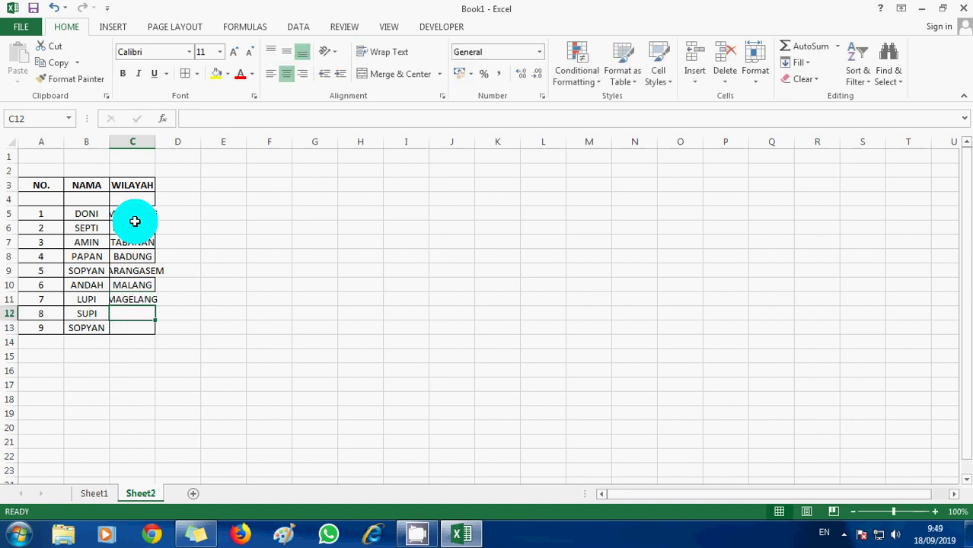
type("SI")
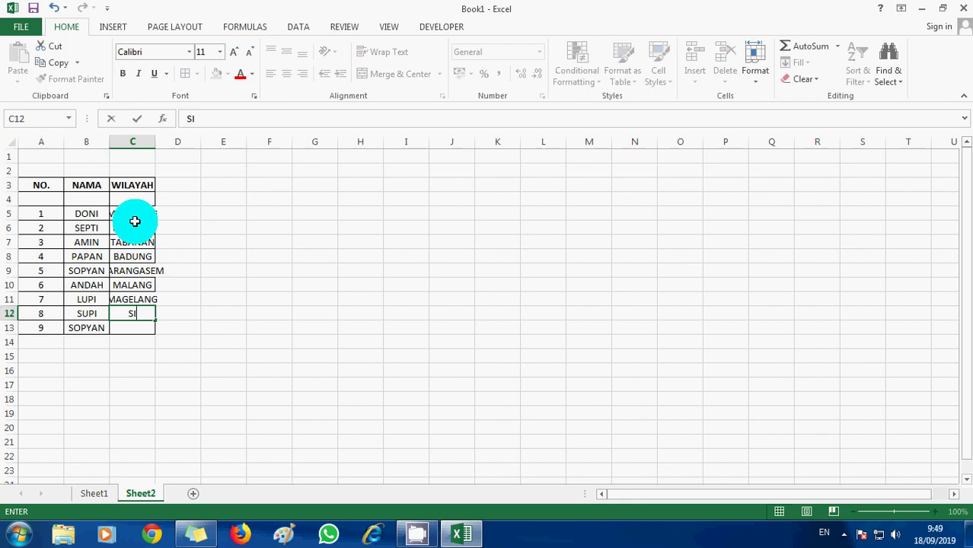
type("NGARAJA")
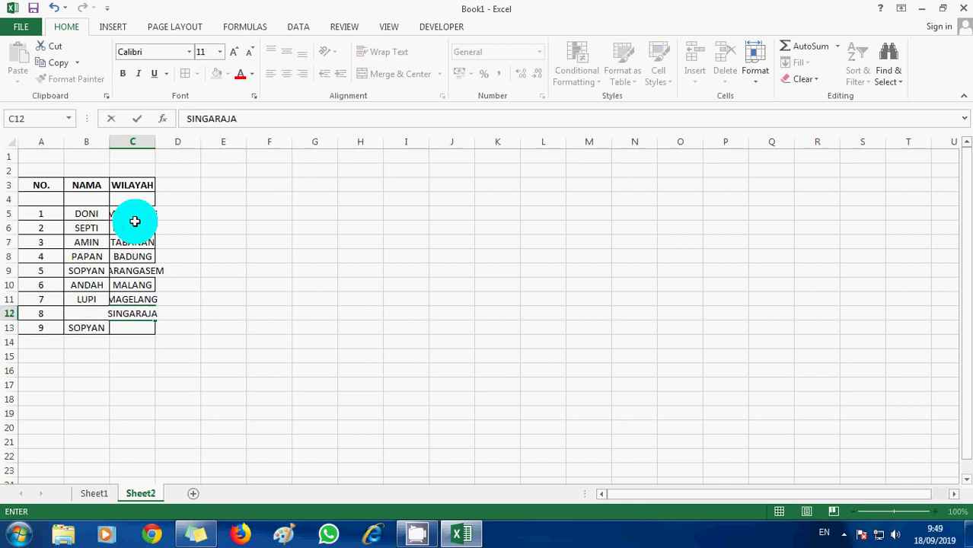
key("Return")
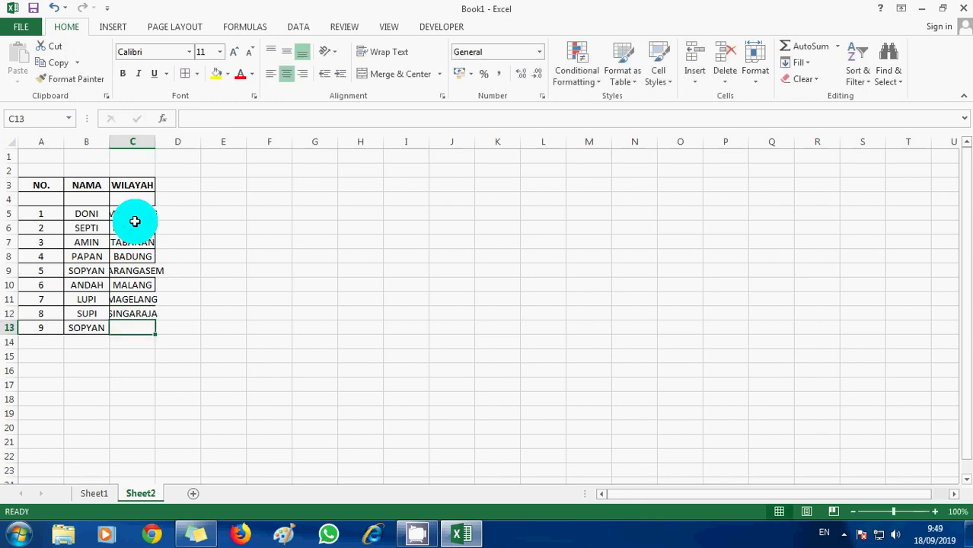
type("GIANYA")
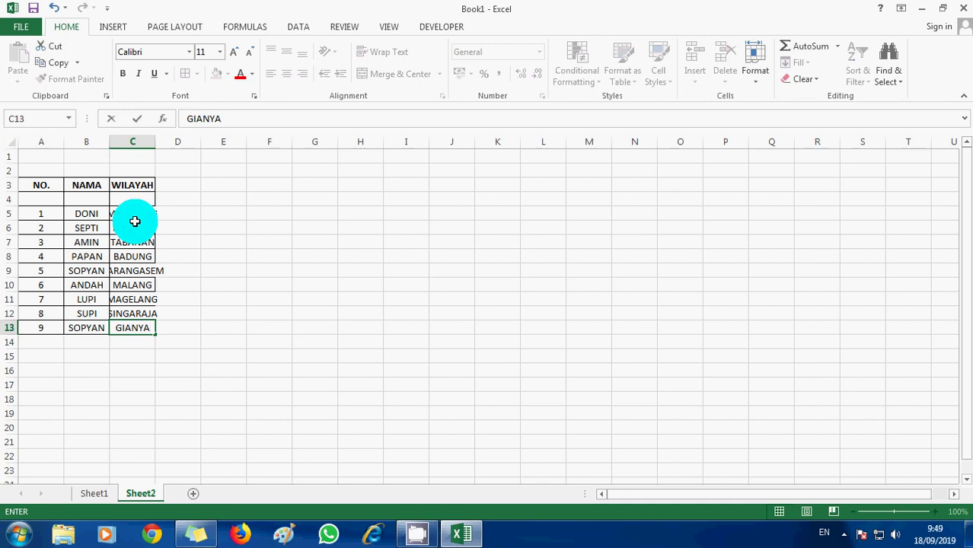
type("R")
key("Return")
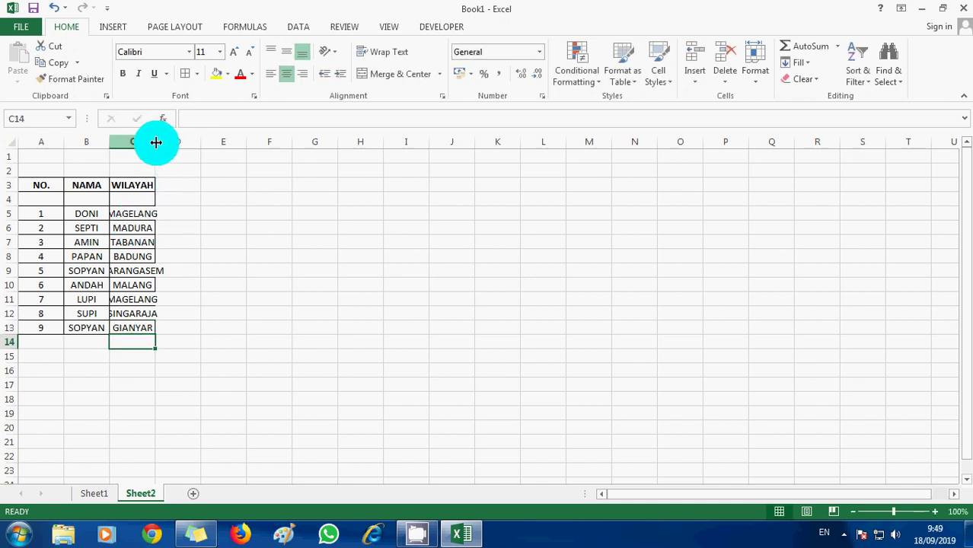
double_click(155, 142)
left_click(273, 270)
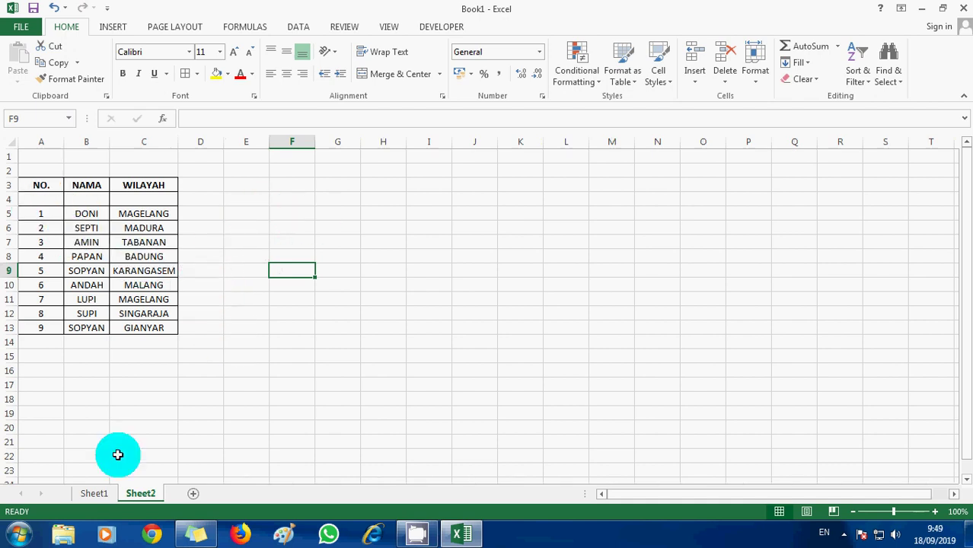
left_click(104, 488)
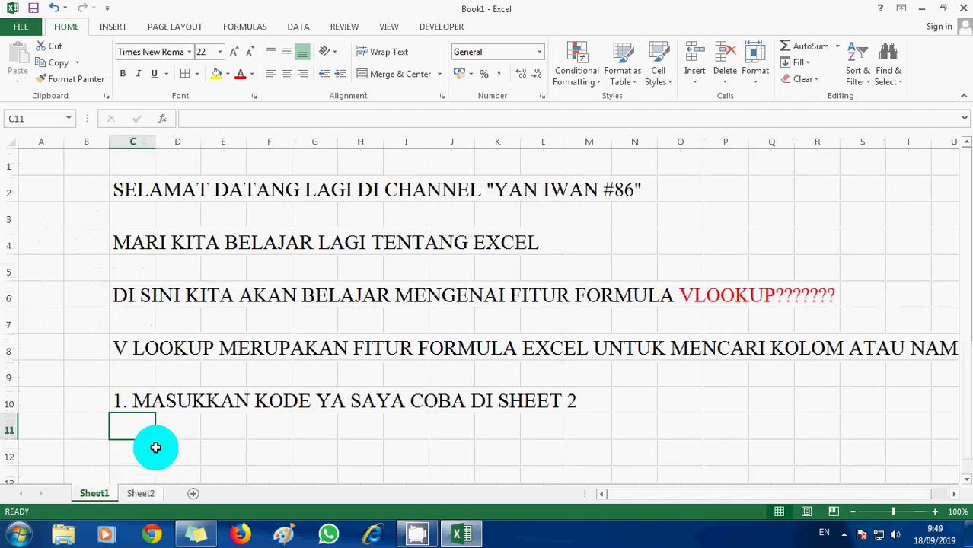
Enter the note ending 'DI SINI KITA SEBUT MASTER' in C12 and colour the word MASTER red.
left_click(155, 447)
type("OKE")
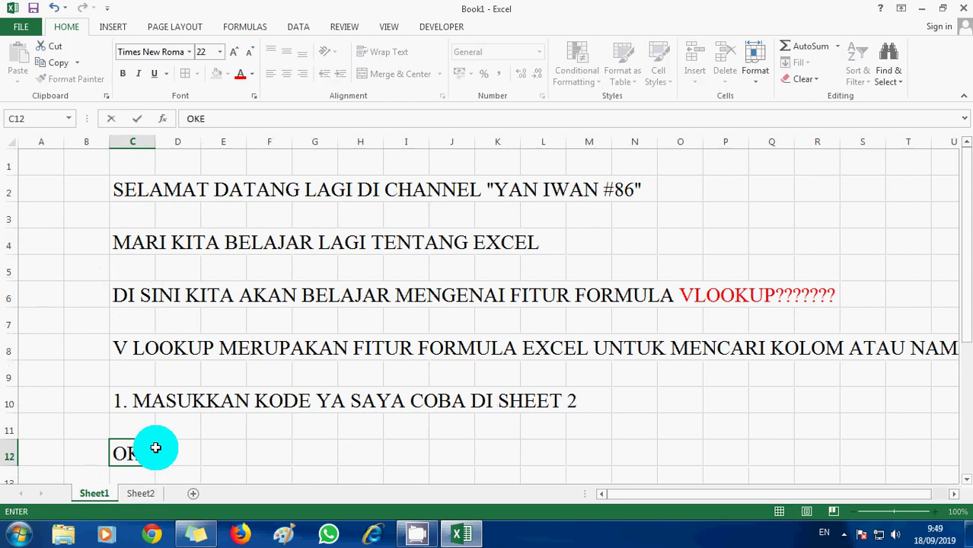
type(" SEMUA S")
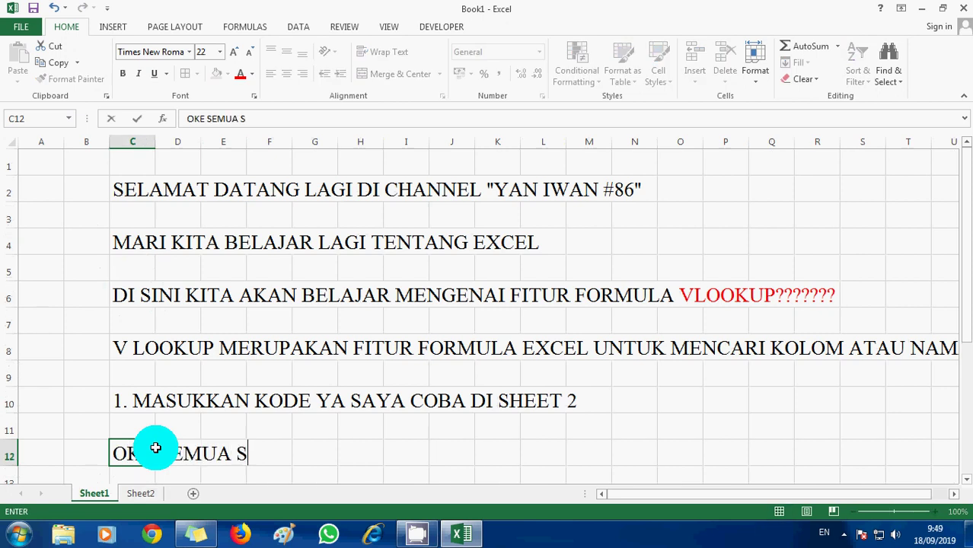
type("UDAH KITA ")
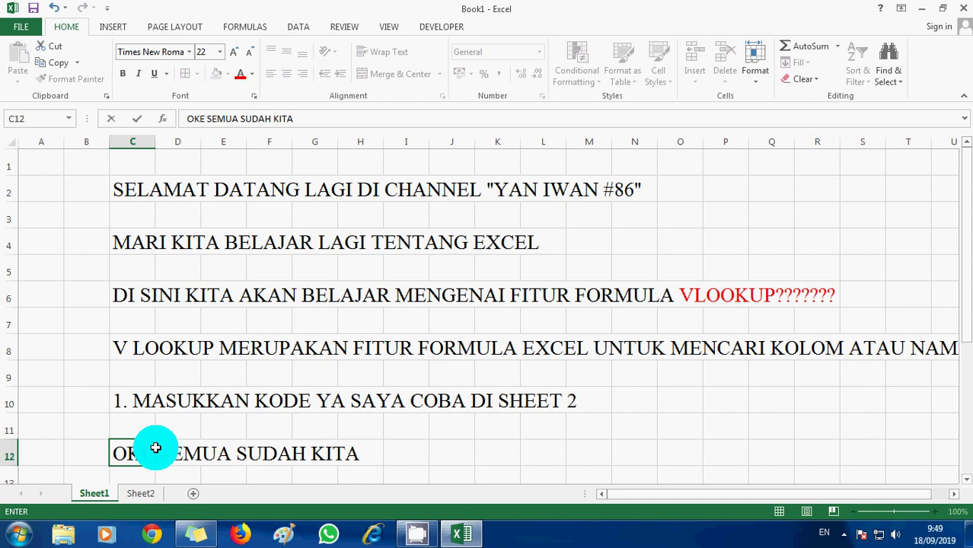
type("MAS")
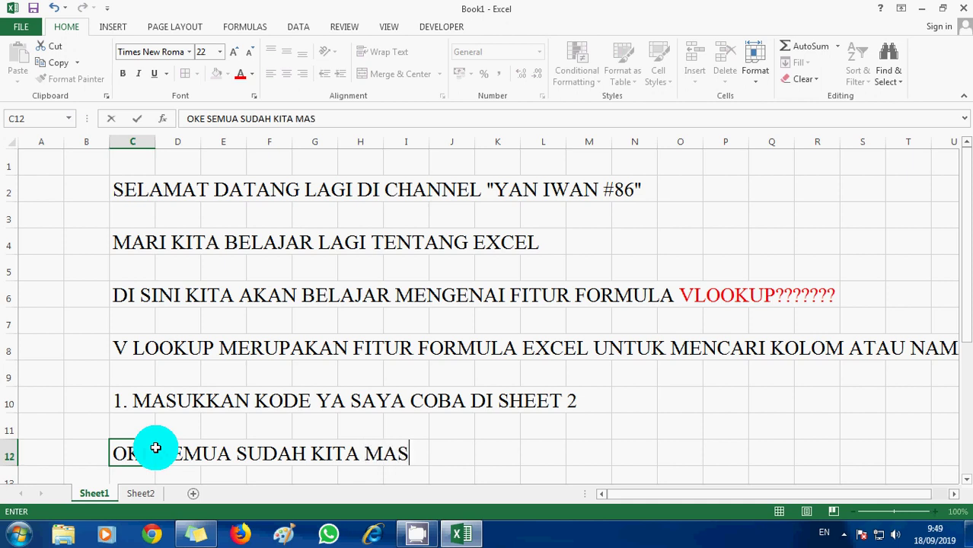
type("UKKAN ")
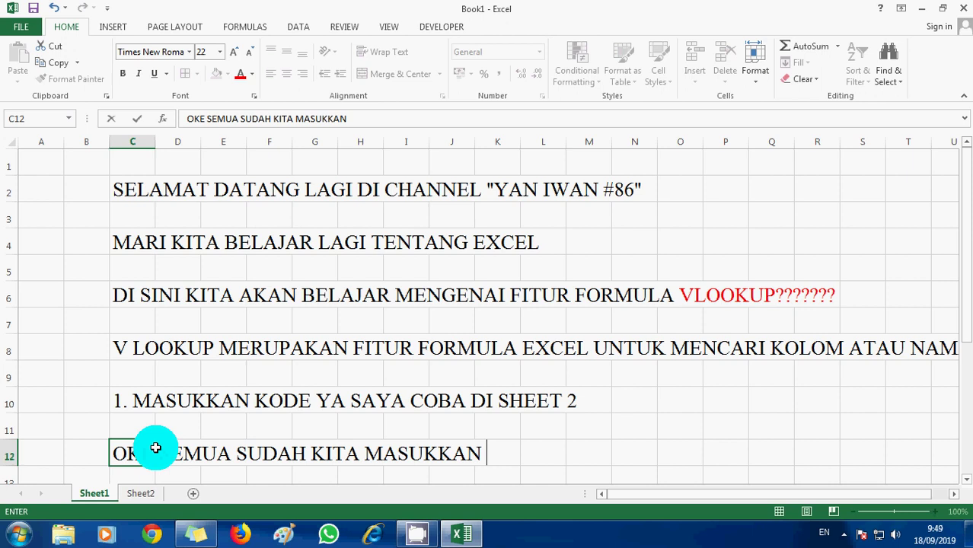
type("BAG")
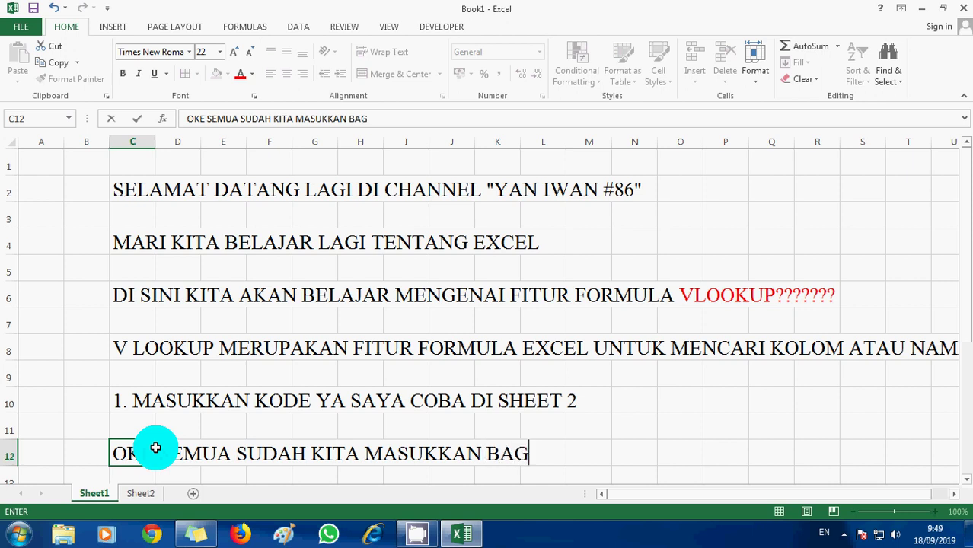
type("IAN-BAG")
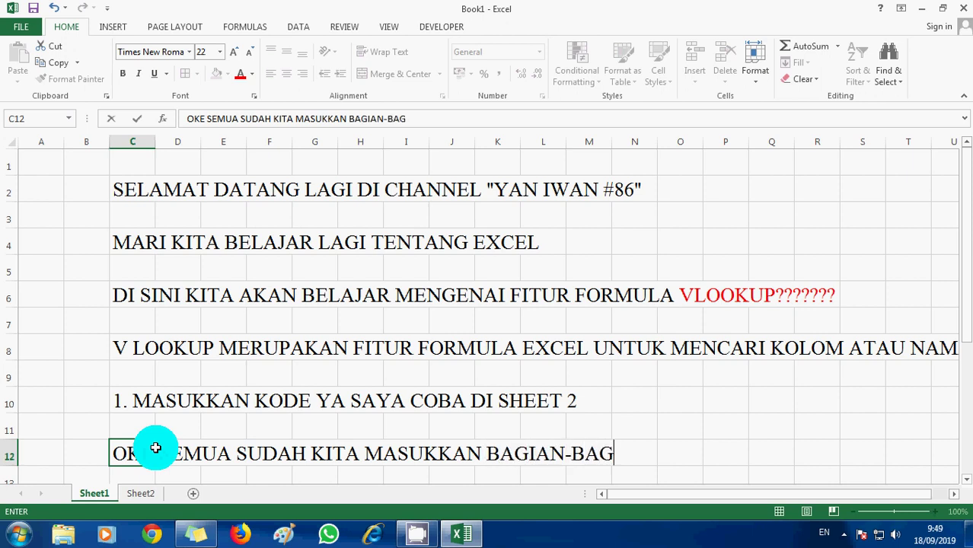
type("IAN PEND")
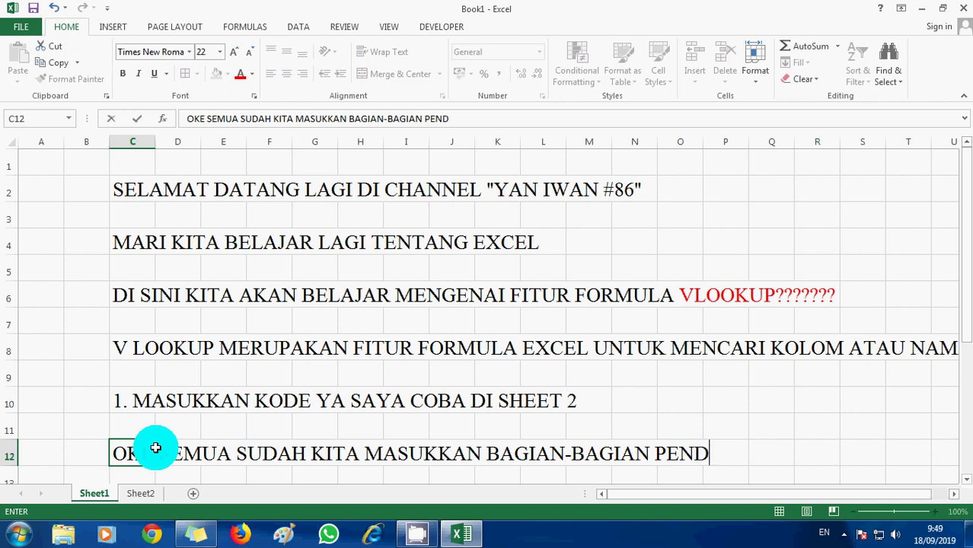
type("UKUNG D")
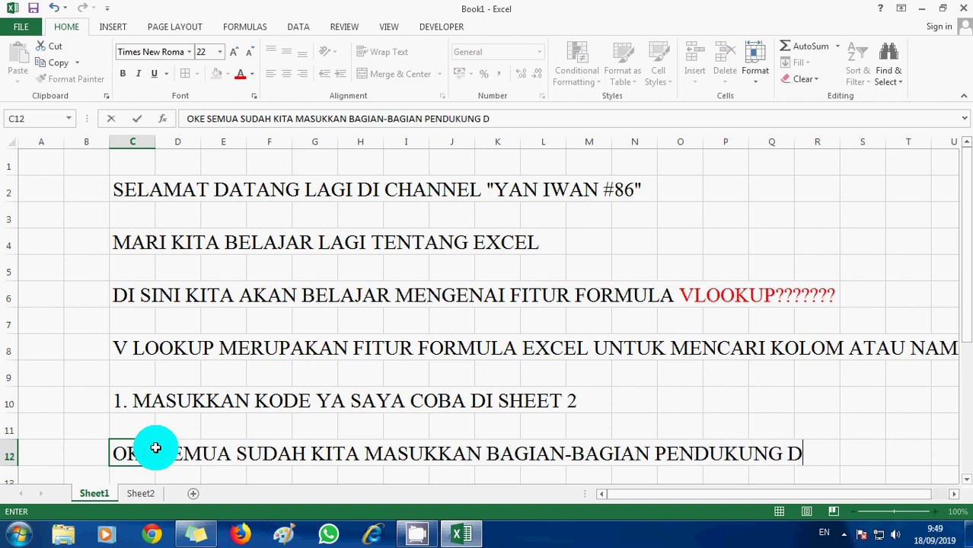
type("I SINI ")
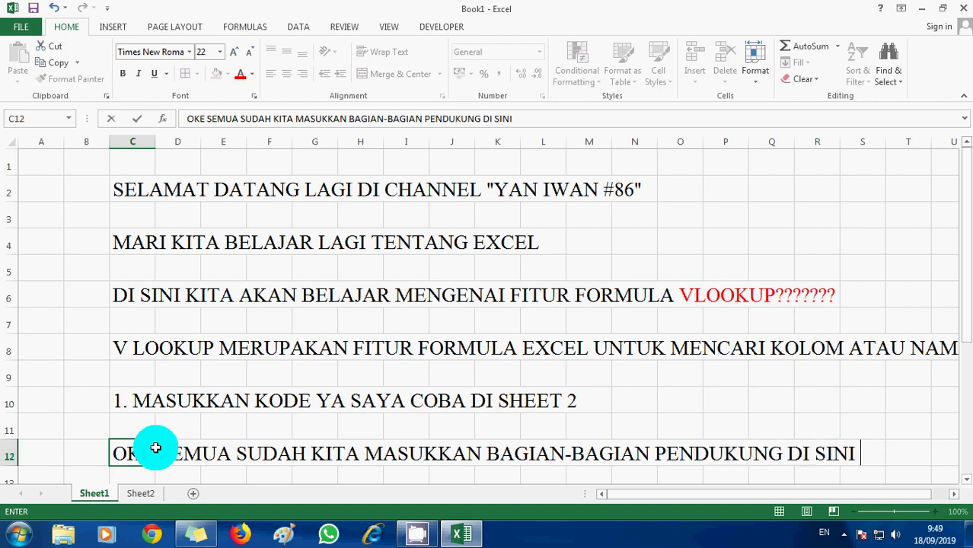
type("KITA SEBU")
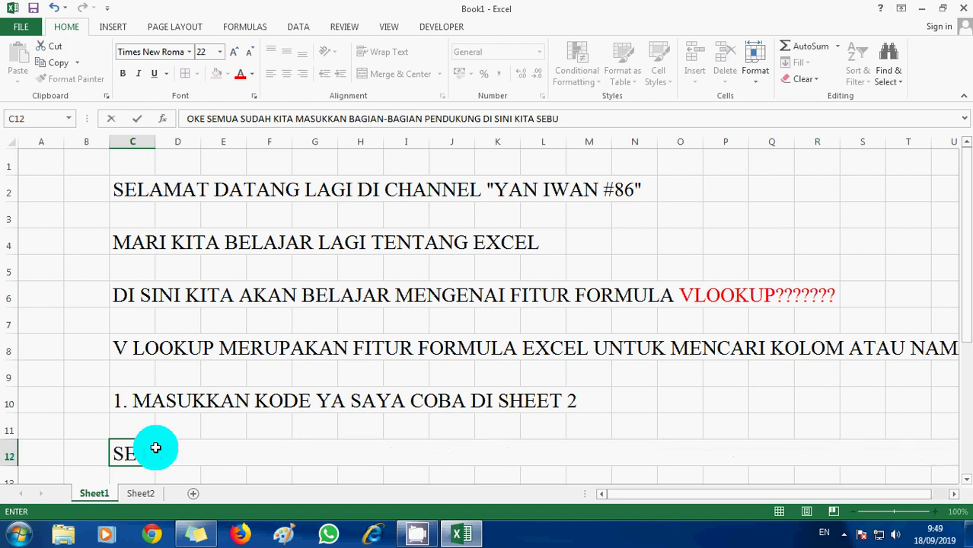
type("T MASTE")
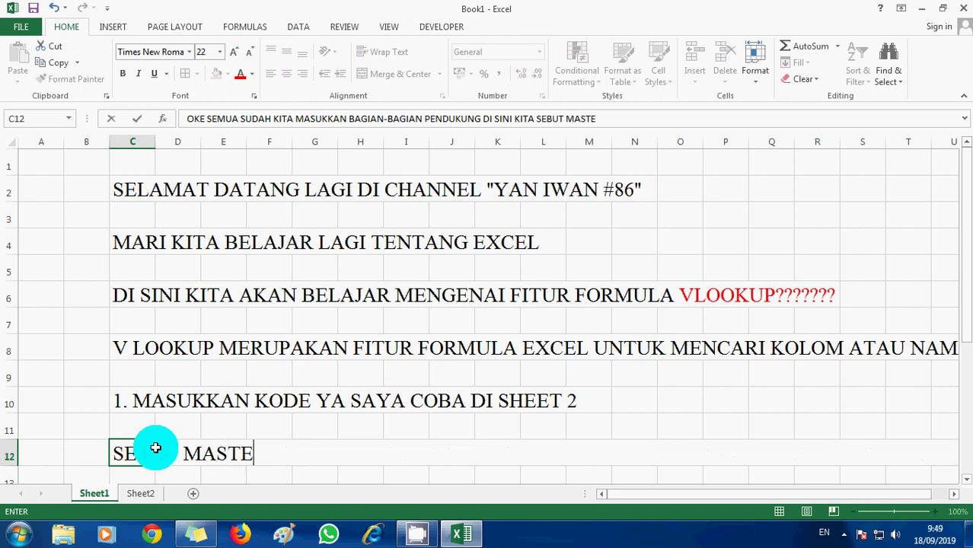
type("R")
left_click_drag(184, 450, 272, 458)
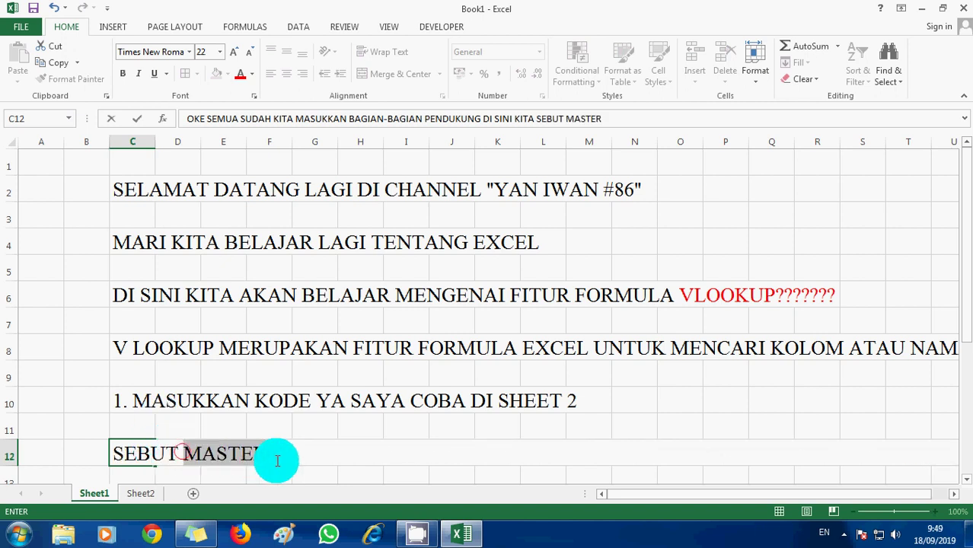
left_click(243, 72)
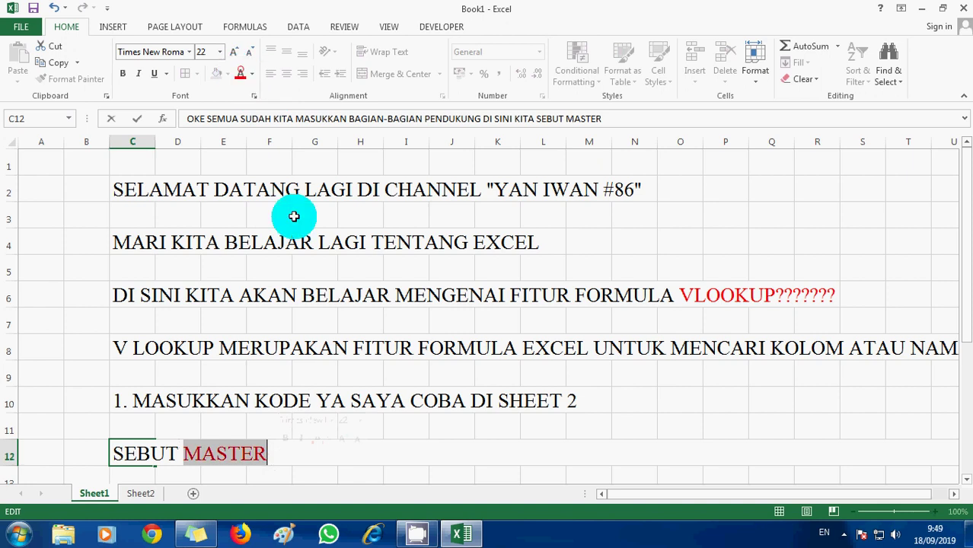
left_click(310, 433)
Rename the Sheet2 tab to MASTER.
left_click(143, 493)
double_click(143, 493)
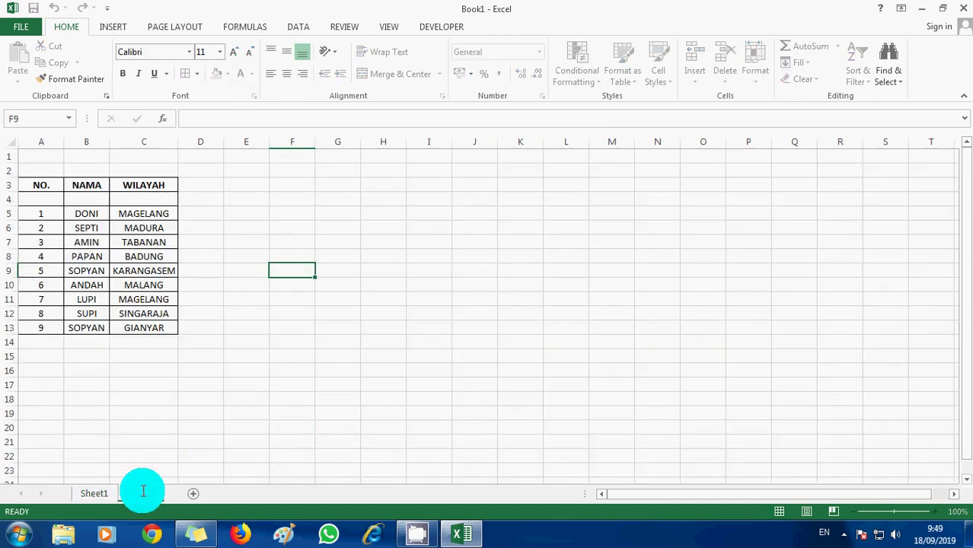
key("BackSpace")
key("BackSpace")
key("BackSpace")
type("MASTER")
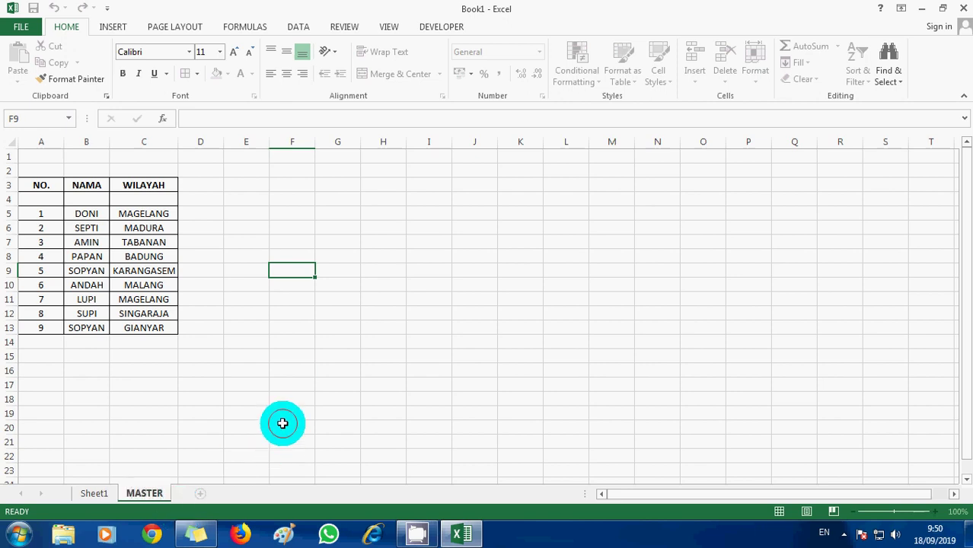
left_click(280, 425)
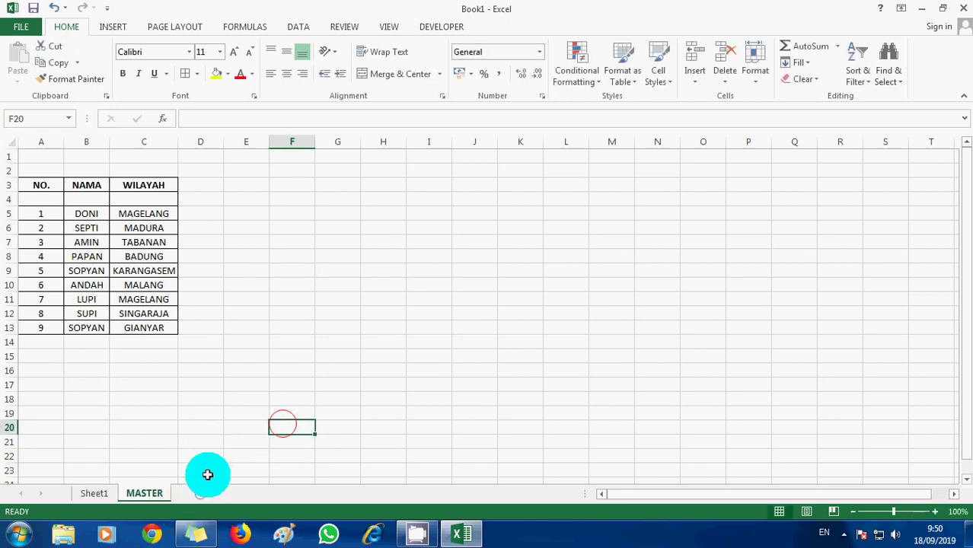
Add a new blank worksheet named VLOOKUP.
left_click(194, 494)
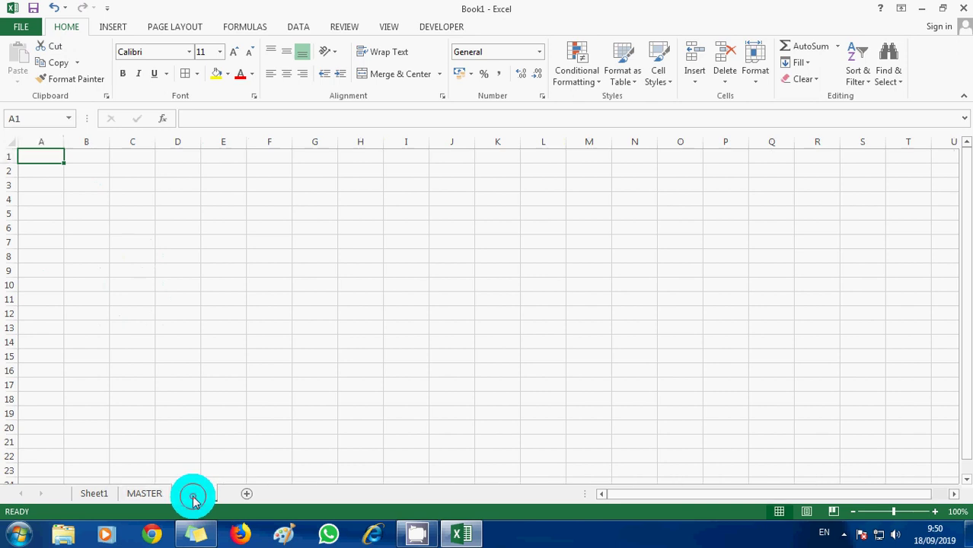
double_click(194, 495)
type("VL")
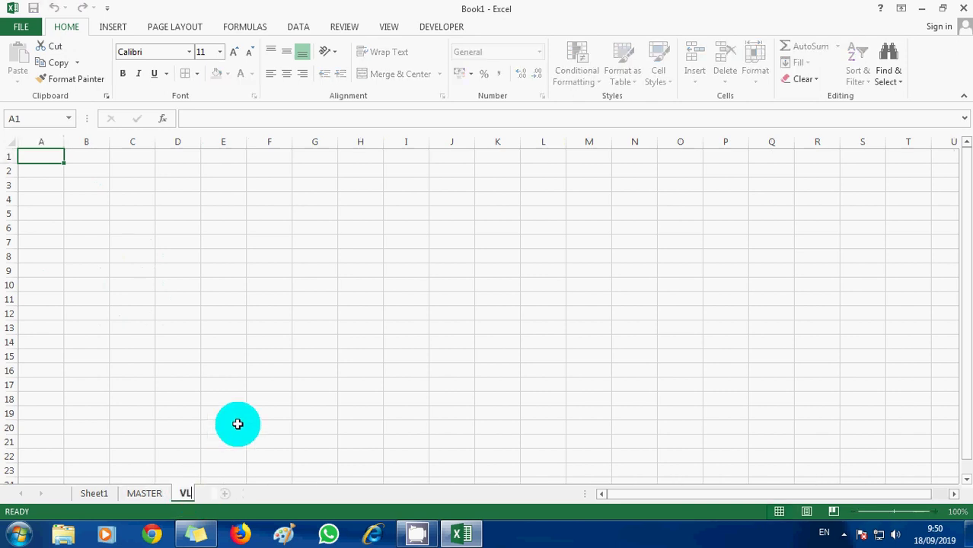
type("OOKUP")
left_click(224, 355)
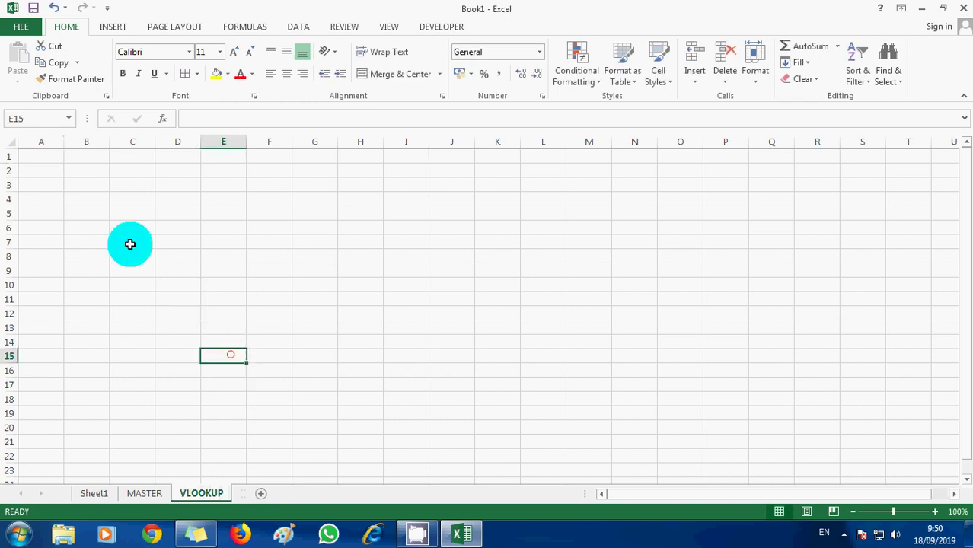
left_click(50, 170)
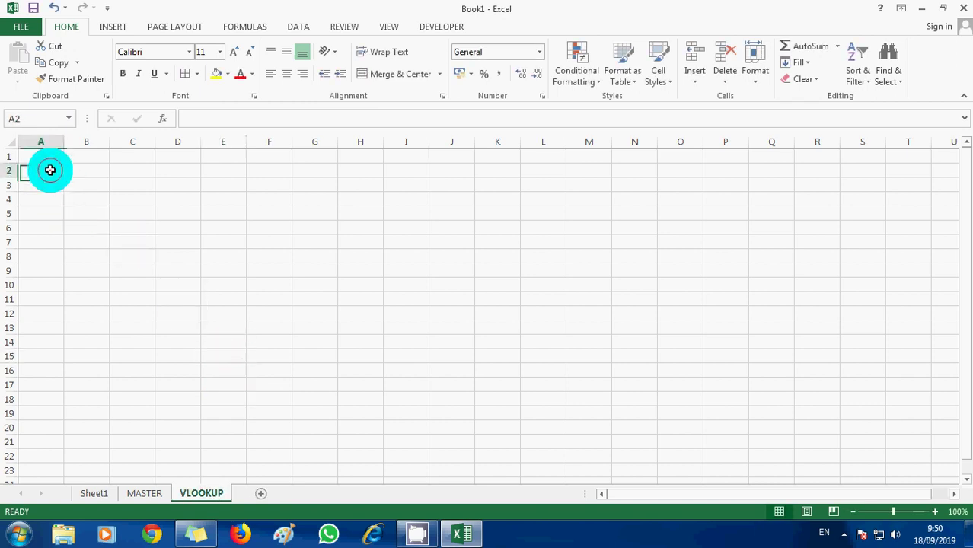
Copy the MASTER table, from the NO. header to its last row.
left_click(146, 494)
left_click(41, 188)
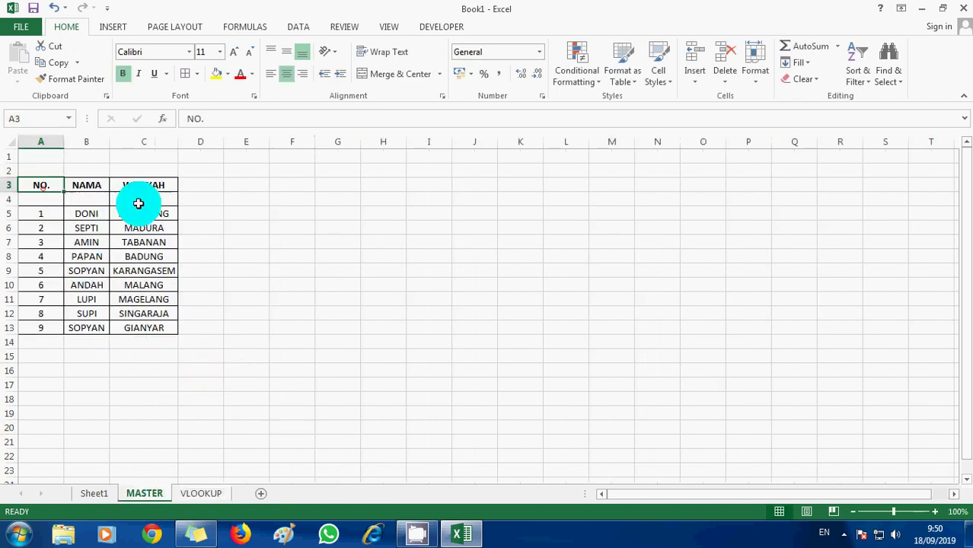
key("shift+Right")
key("shift+Right")
key("shift+Down")
key("shift+Down")
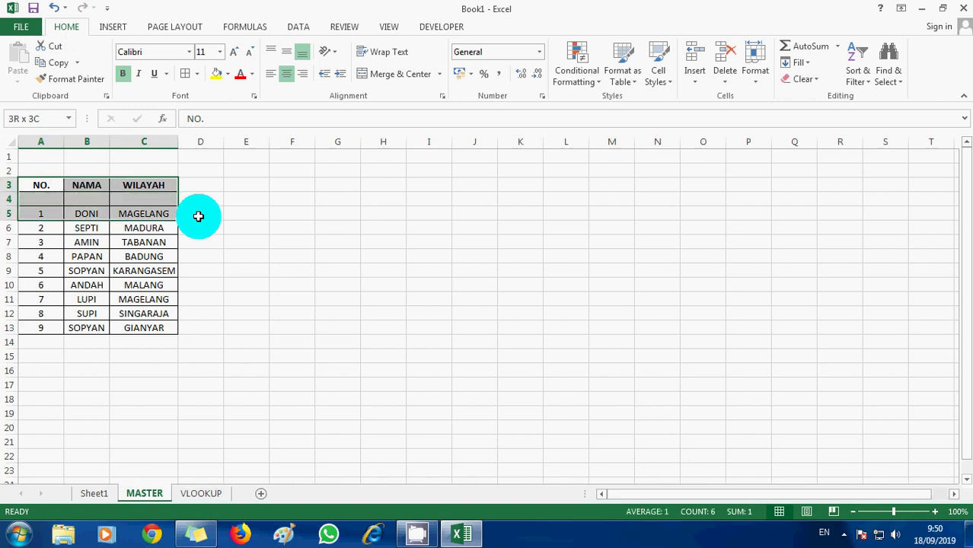
key("shift+Down")
key("shift+Down")
key("shift+Down")
key("shift+Down")
key("shift+Down")
key("shift+Down")
key("shift+Down")
key("shift+Down")
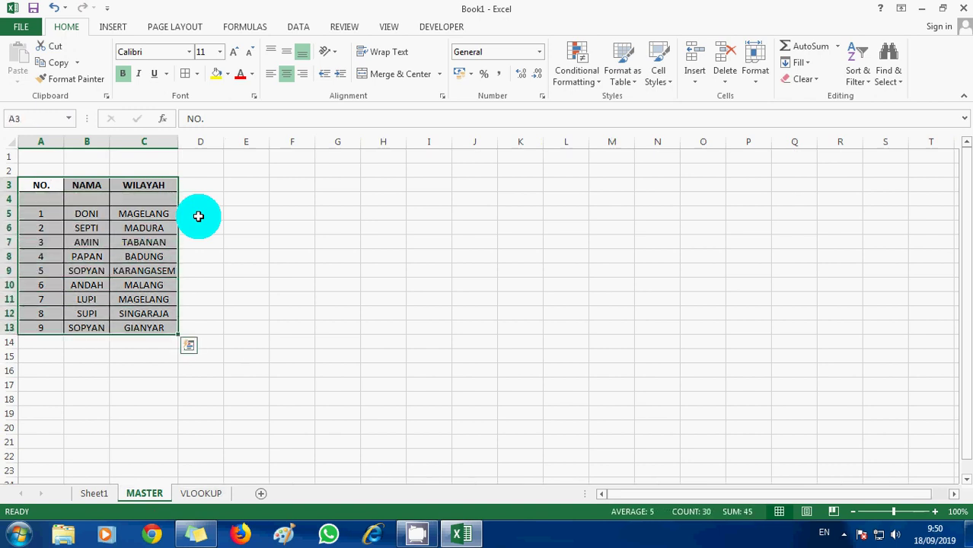
key("ctrl+c")
Paste the table at A2 on the VLOOKUP sheet and autofit column C.
left_click(201, 494)
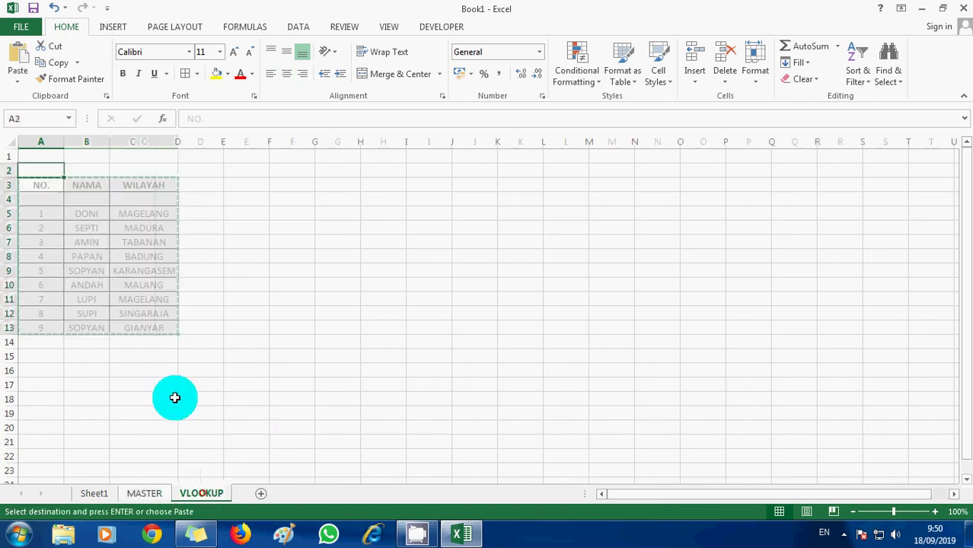
key("Return")
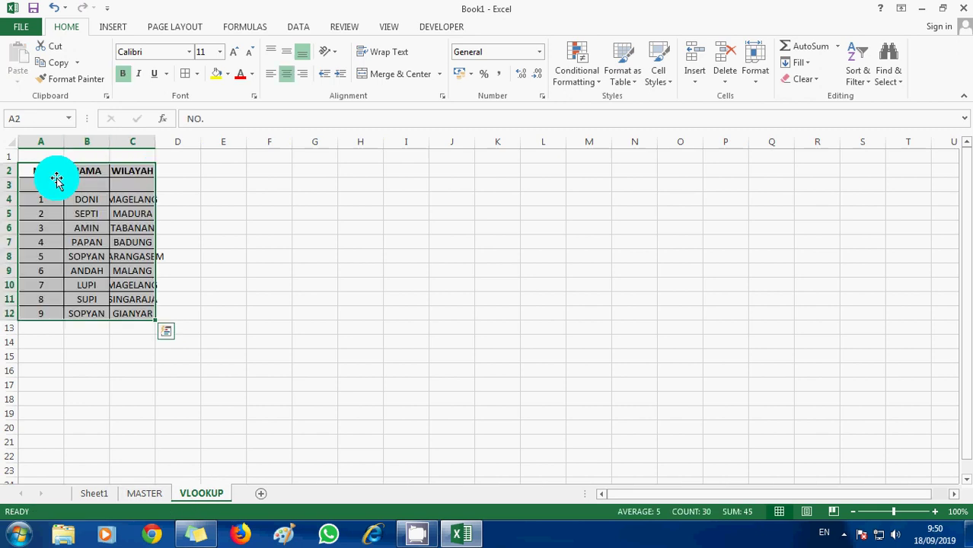
left_click(196, 202)
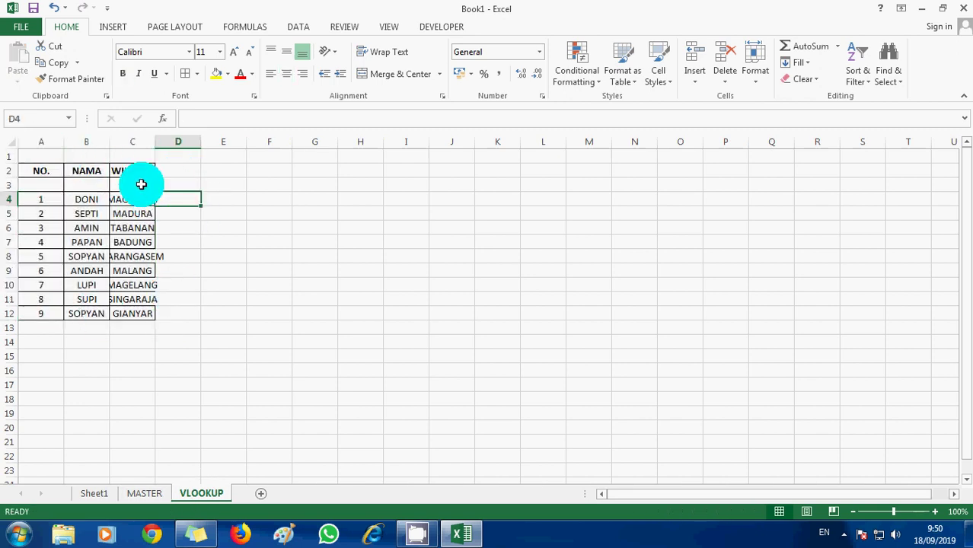
double_click(156, 142)
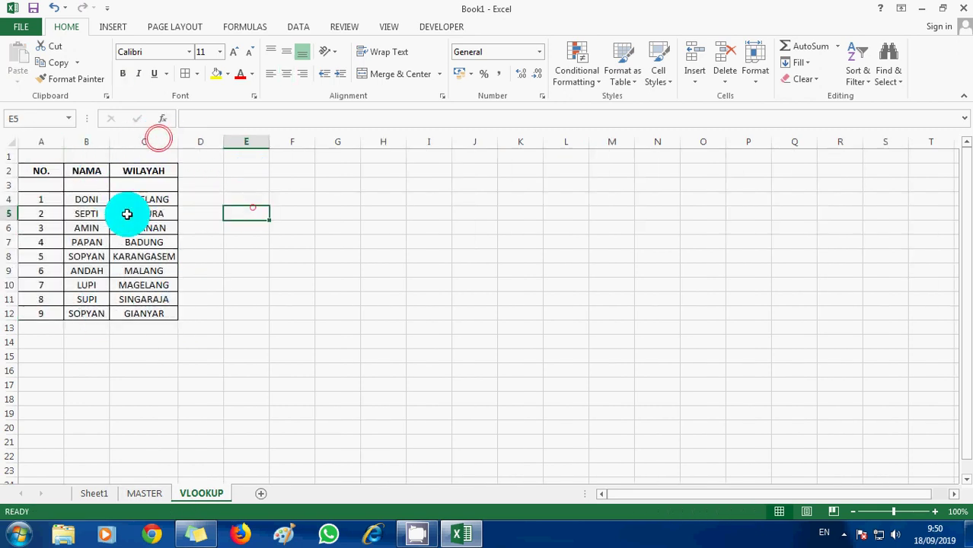
Clear the names, regions and numbers 1–9 from the pasted rows, keeping headers and borders.
left_click_drag(86, 198, 90, 200)
key("shift+Down")
key("shift+Down")
key("shift+Down")
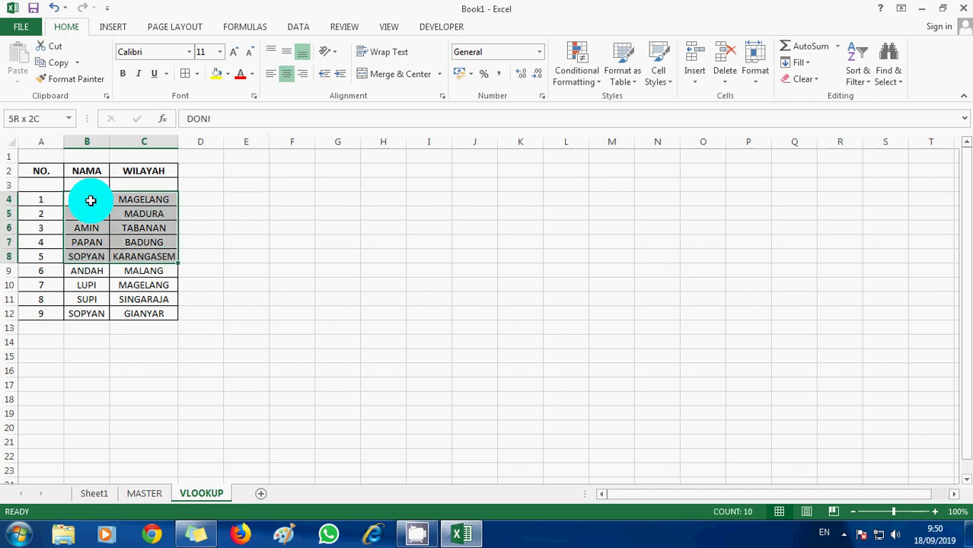
key("Delete")
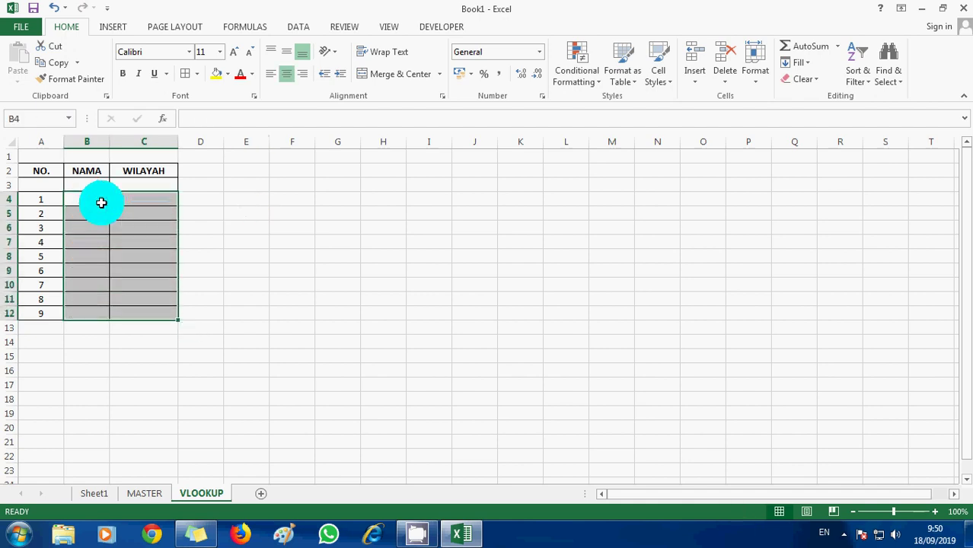
left_click(54, 201)
key("shift+Down")
key("shift+Down")
key("shift+Down")
key("shift+Down")
key("shift+Down")
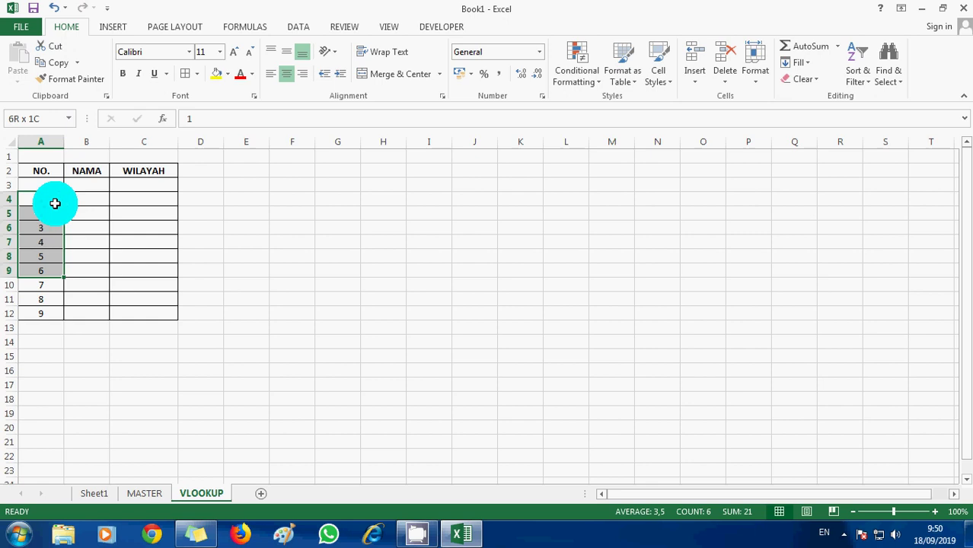
key("shift+Down")
key("shift+Down")
key("shift+Down")
key("Delete")
left_click(296, 242)
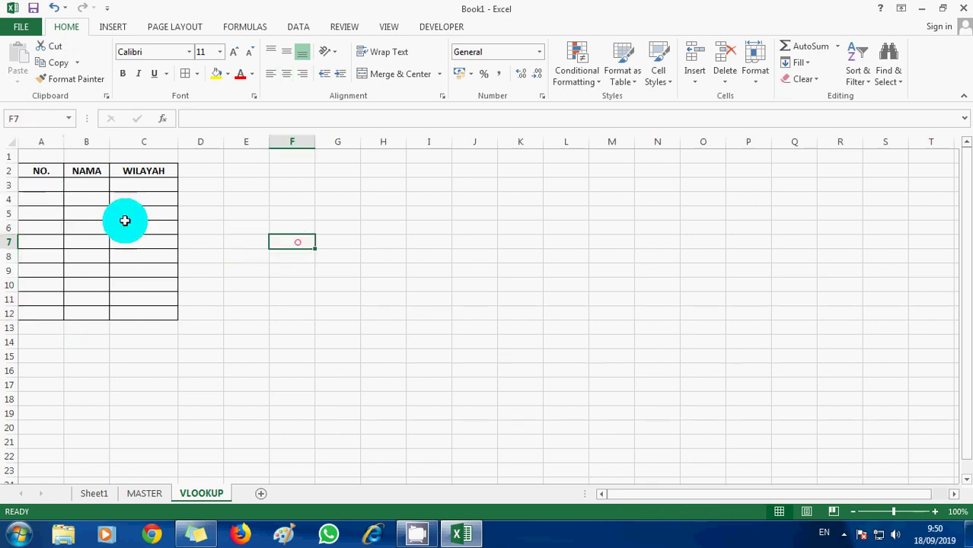
left_click(43, 194)
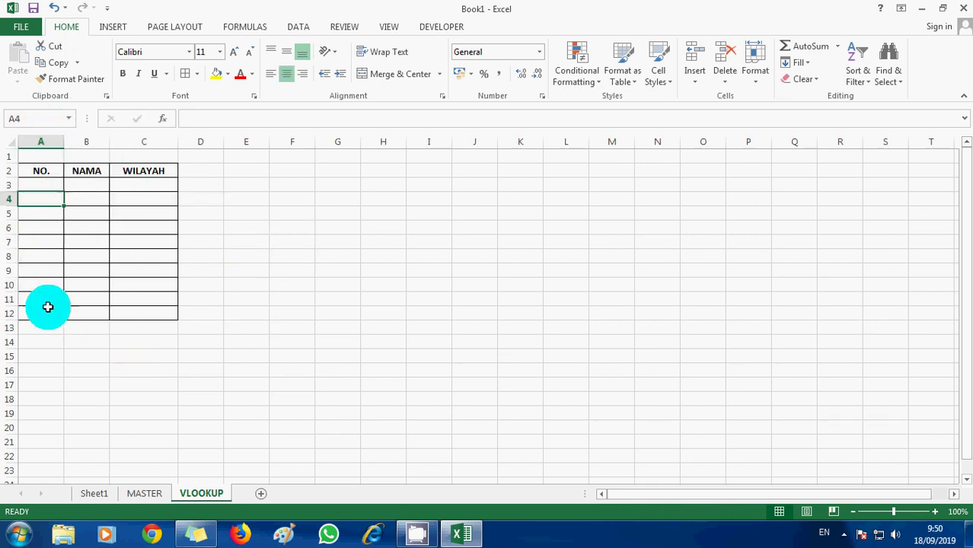
Type the note 'SEKARANG KITA COBA MEMASUKKAN RUMUS vlookup' in F3 on the VLOOKUP sheet.
left_click(102, 493)
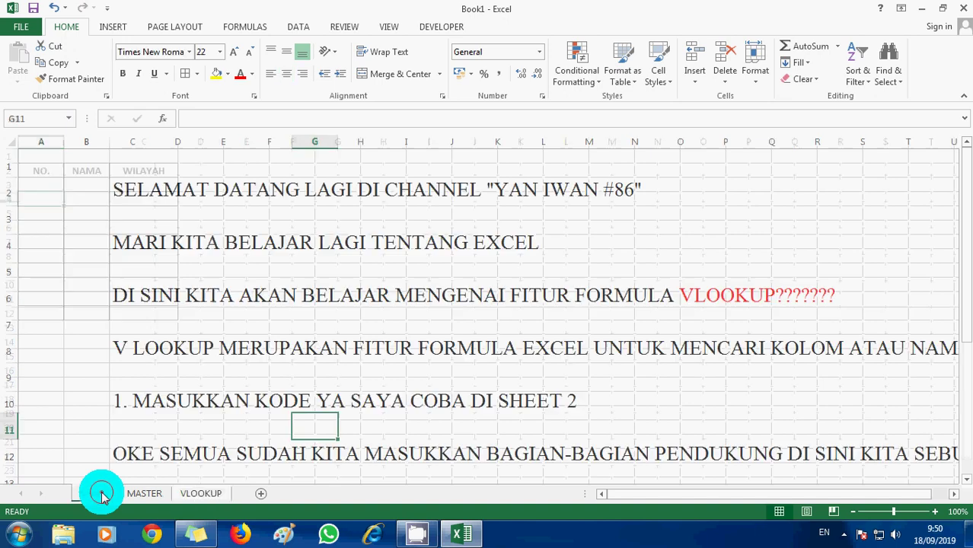
left_click(186, 493)
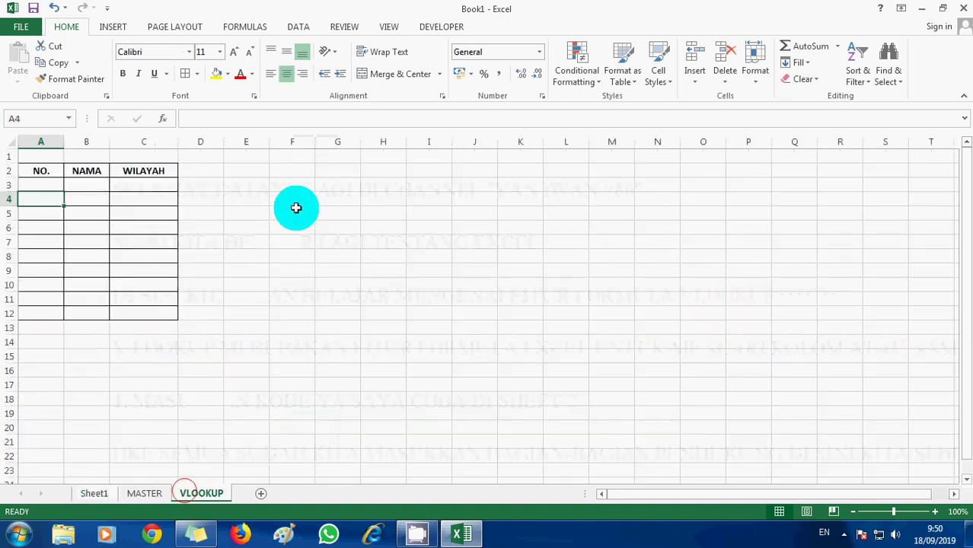
left_click(299, 183)
type("SEKARANG KITA COBA MEMASUKKAN RUMUS vlookup")
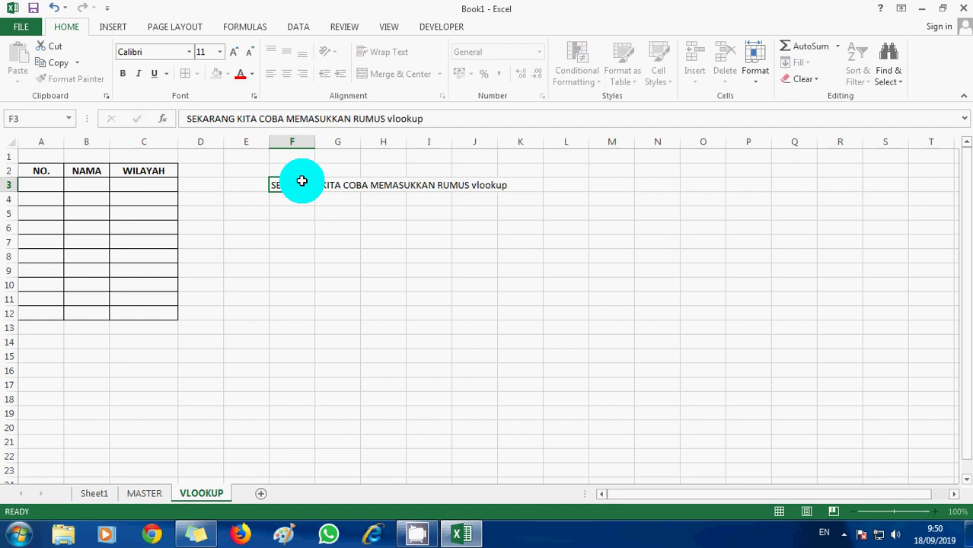
key("Return")
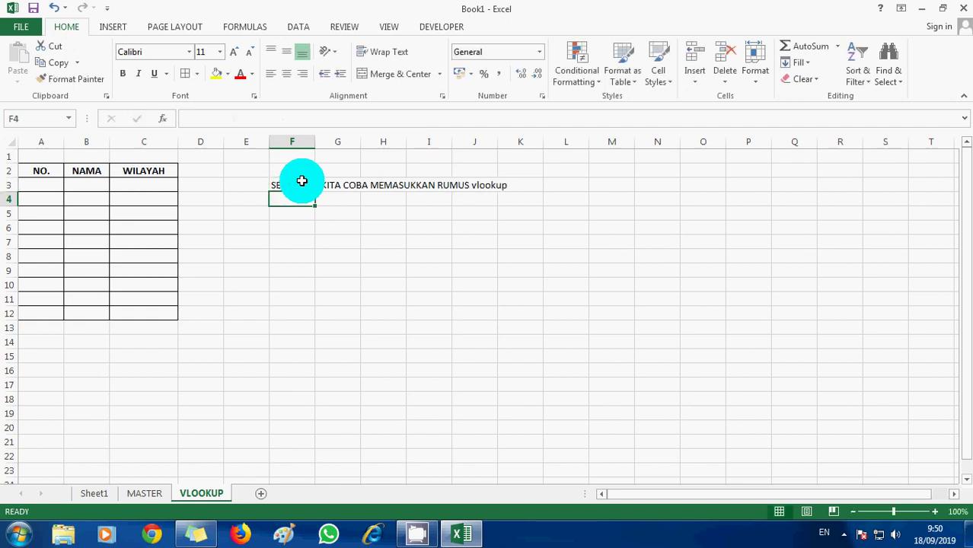
Raise the font of columns F to K to size 16.
left_click(302, 180)
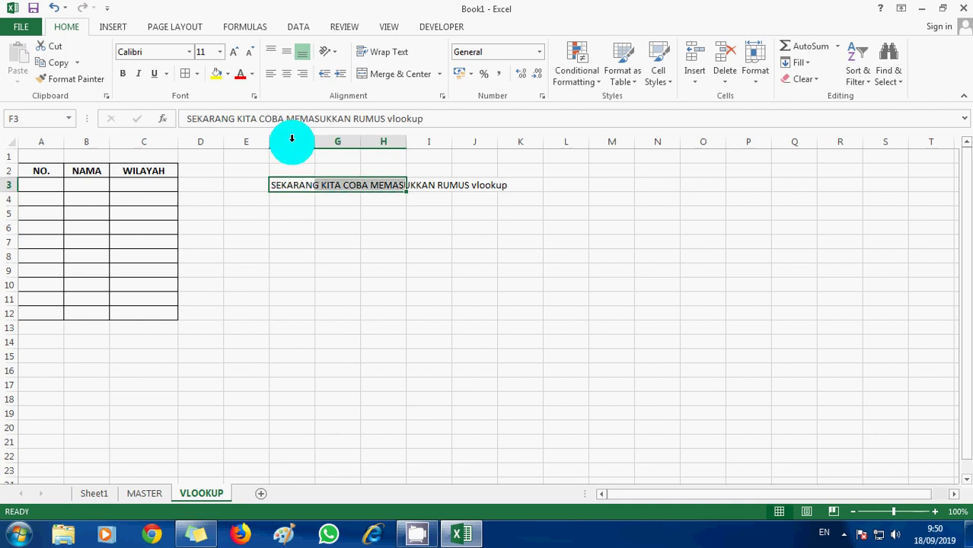
left_click_drag(292, 141, 504, 170)
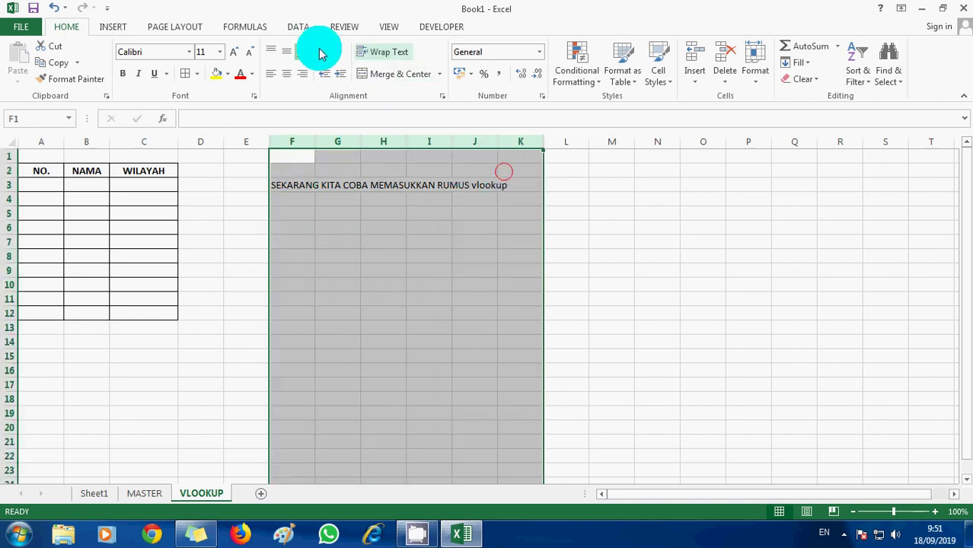
left_click(234, 53)
left_click(234, 55)
left_click(235, 55)
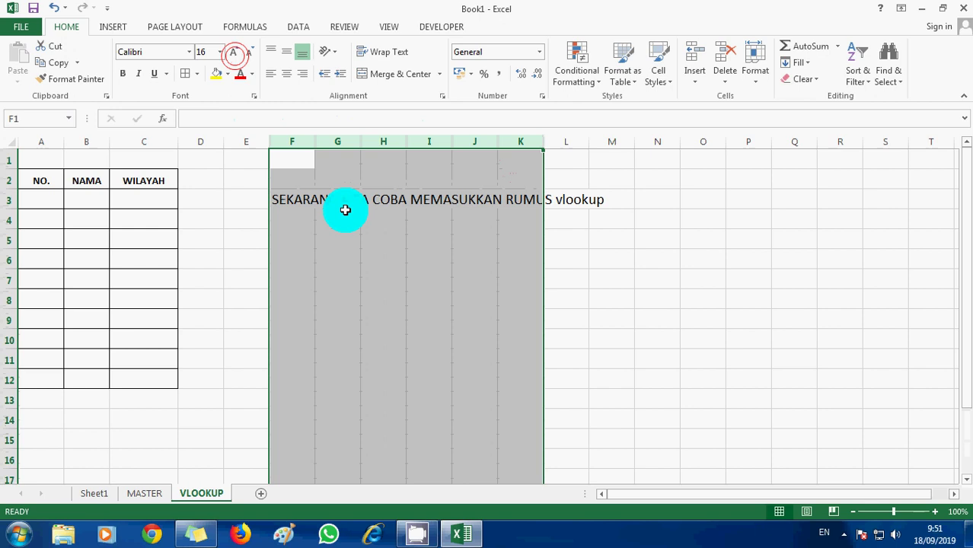
left_click(338, 257)
left_click(287, 218)
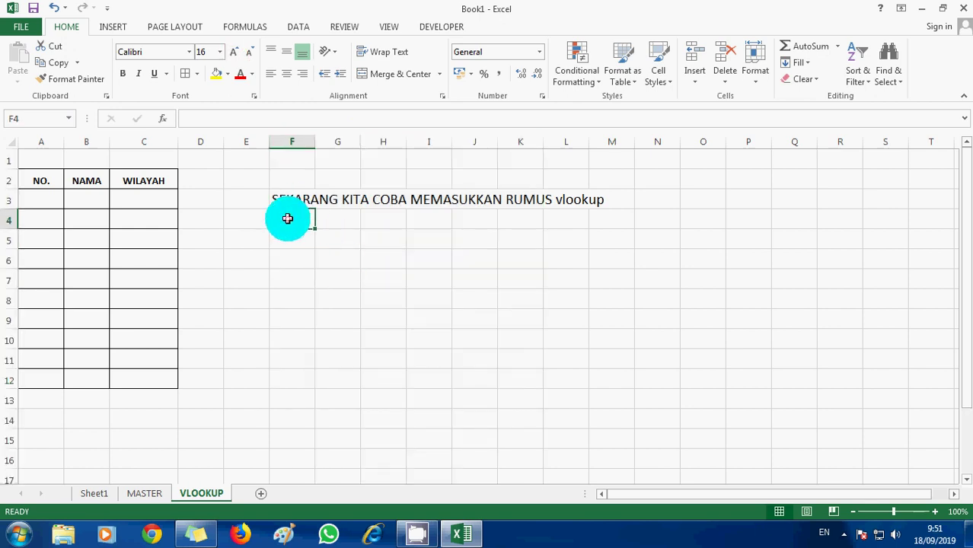
key("Return")
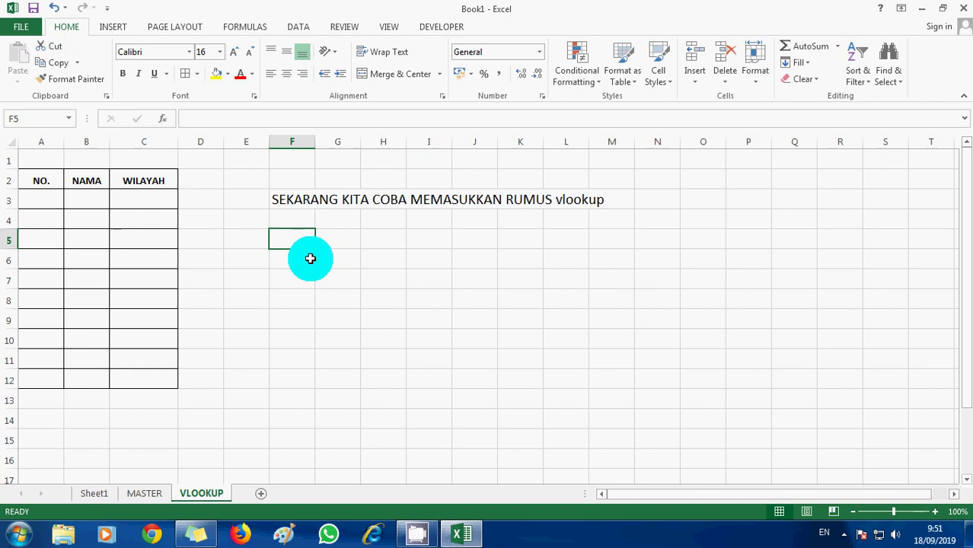
Write the first note line in cell F5.
type("di cell a")
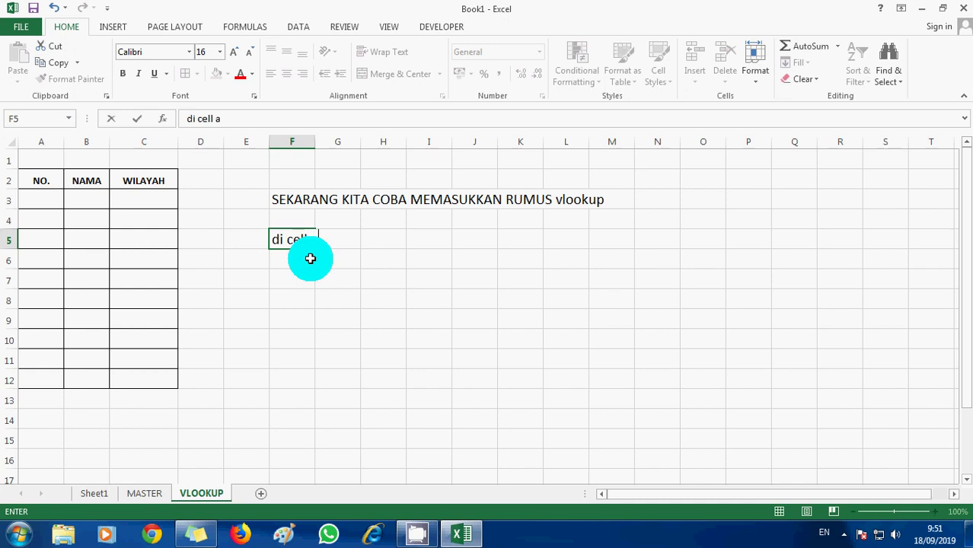
type("4 se")
type("perti video")
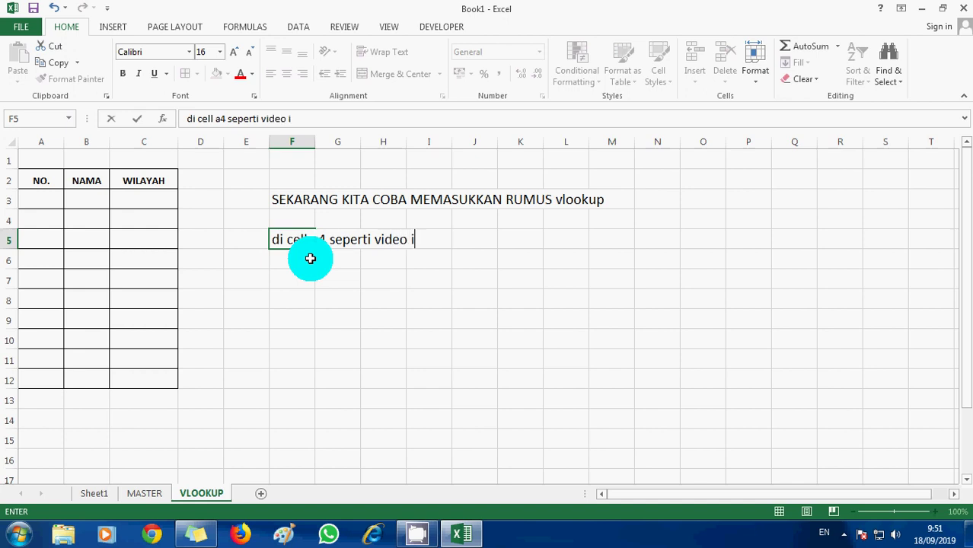
type("ihat cursor")
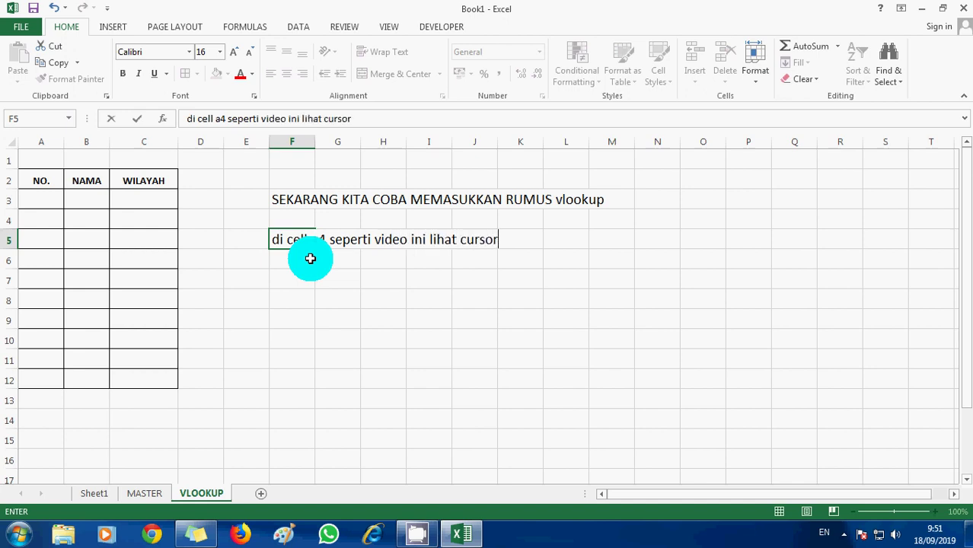
key("Return")
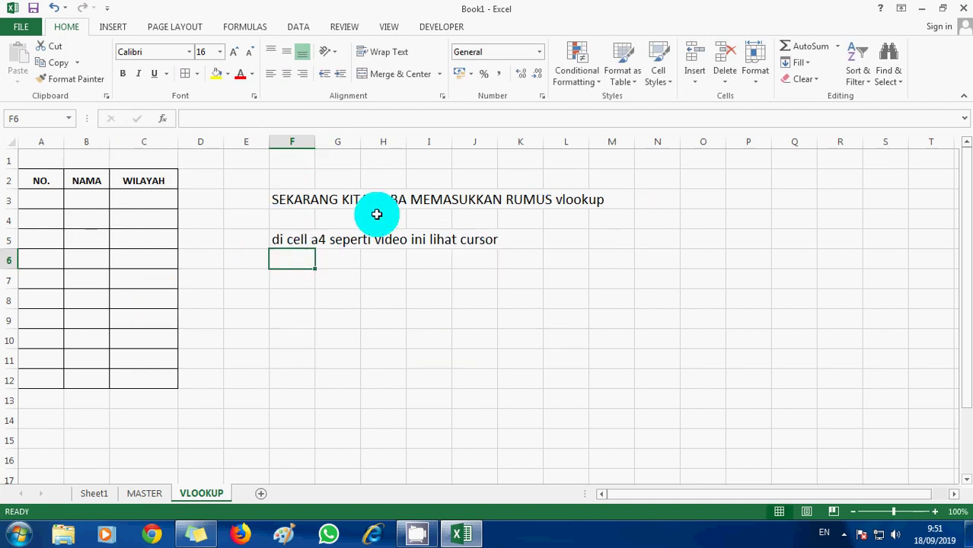
Enter the code 3 in cell A4.
left_click(38, 220)
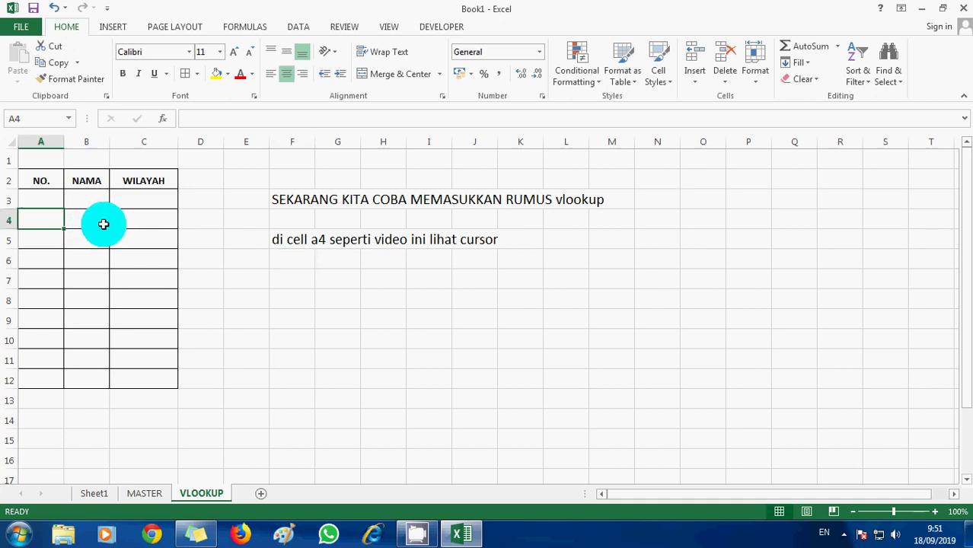
type("1")
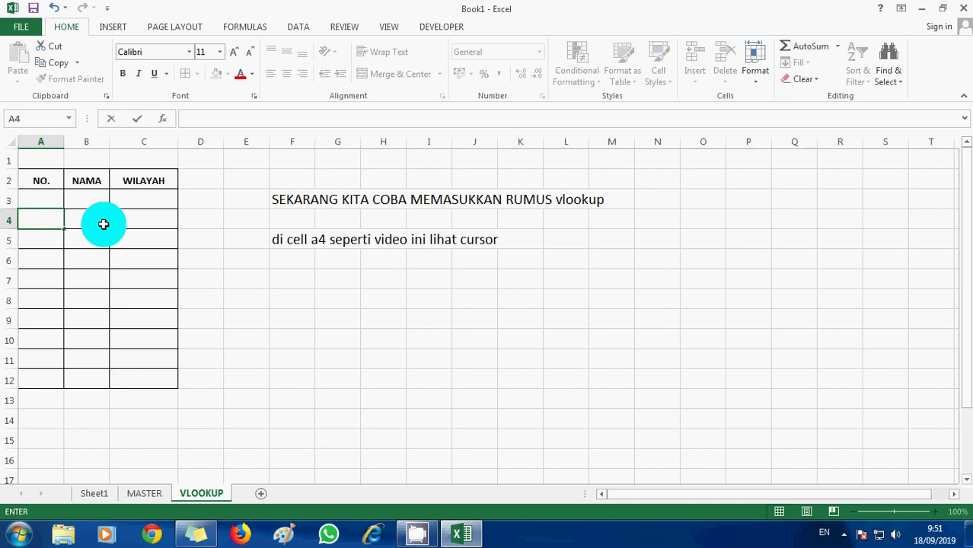
type("3")
key("ctrl+Return")
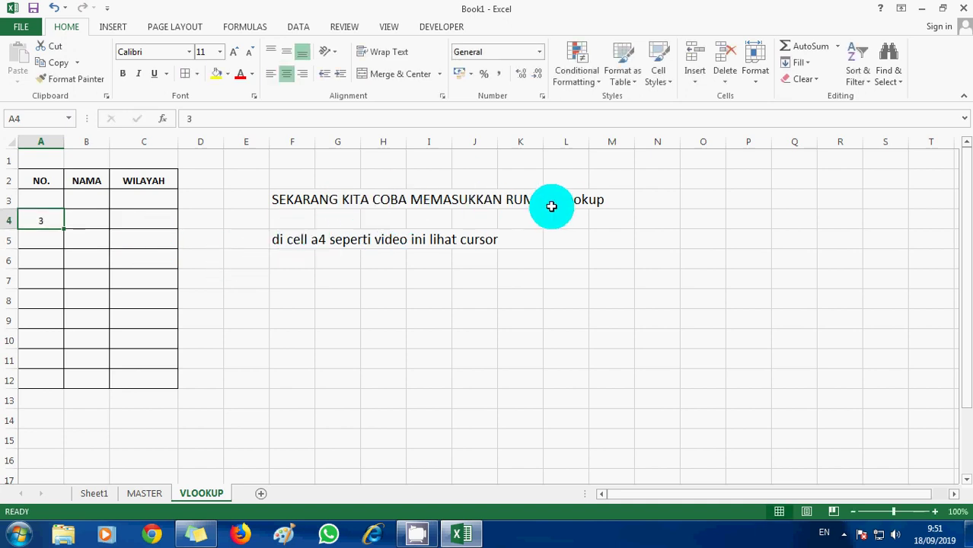
Extend the F5 note to say a code goes in A4.
left_click(290, 242)
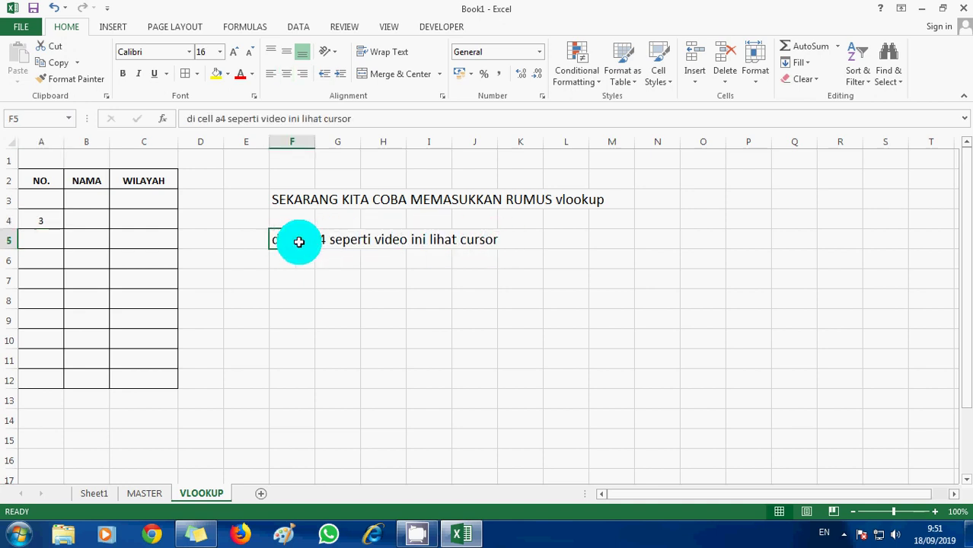
double_click(299, 241)
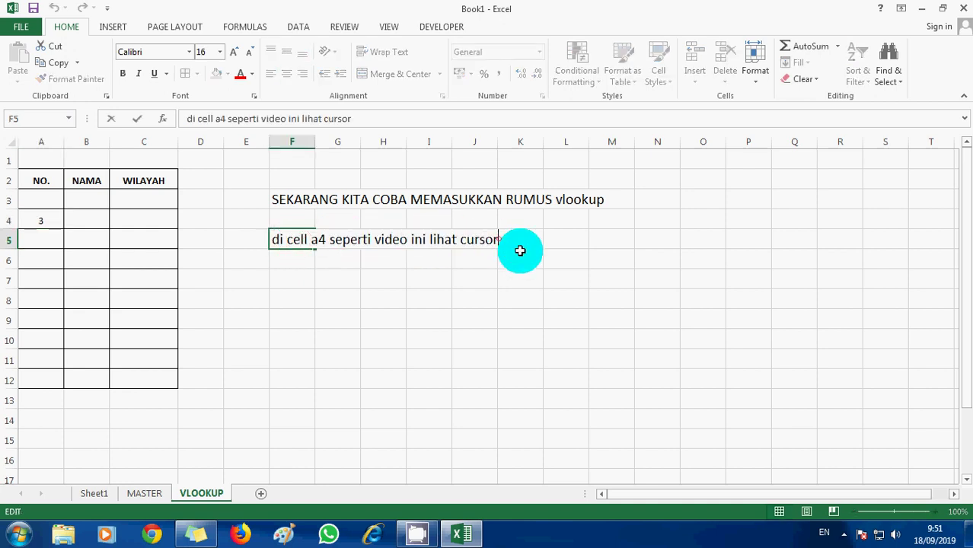
type(" masu")
type("kkan kode")
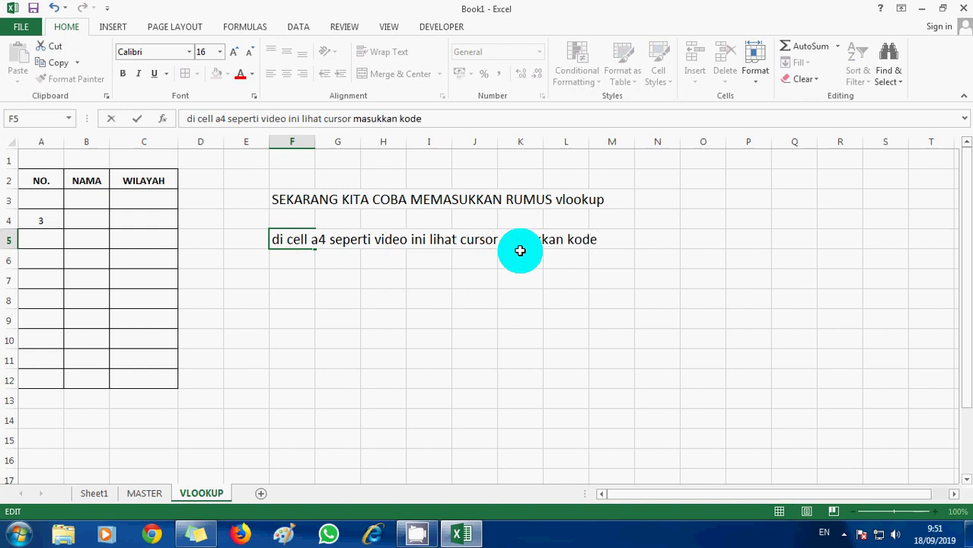
left_click(536, 295)
Add 'di cell b4 kita masukkan rumusnya' in F6, fixing the rumusnya typo.
left_click(303, 265)
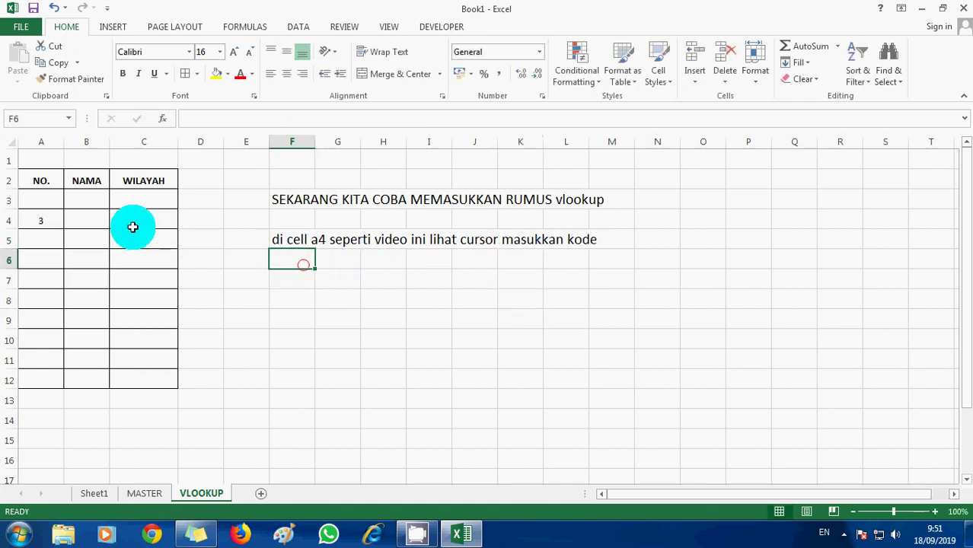
left_click(96, 215)
left_click(283, 258)
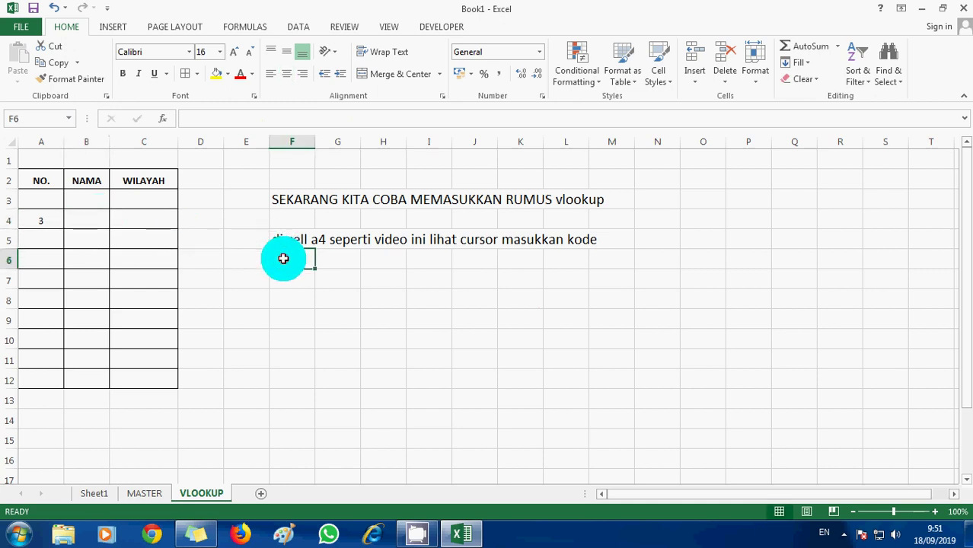
type("di cell")
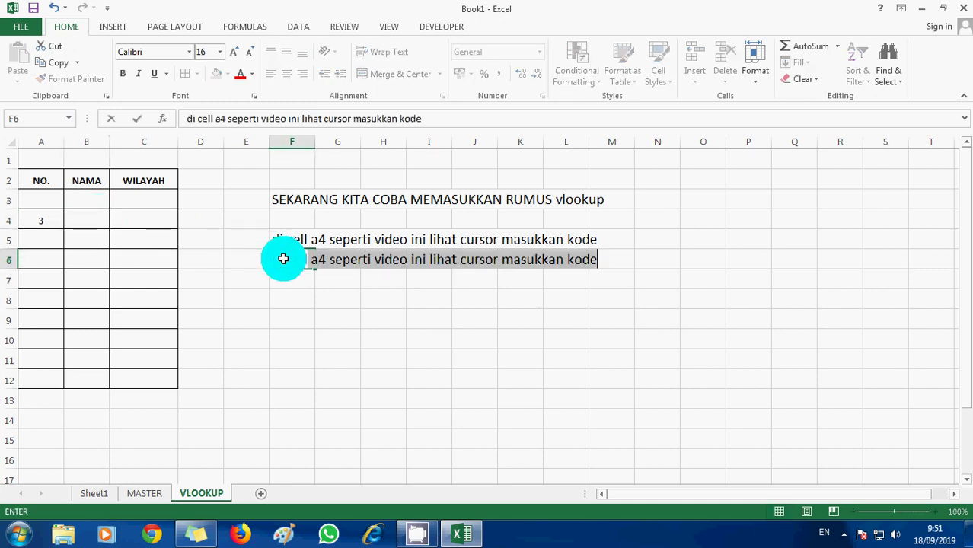
type(" b4")
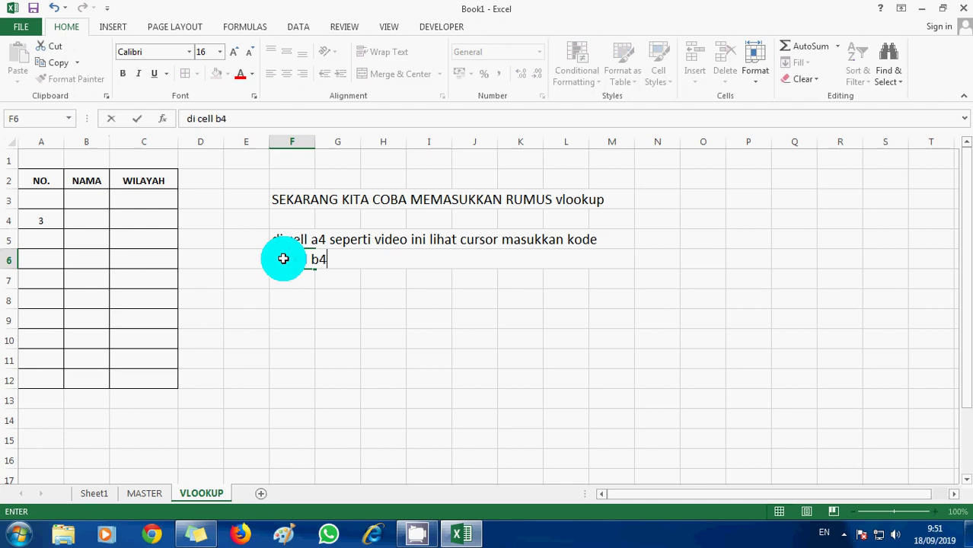
type(" kita masu")
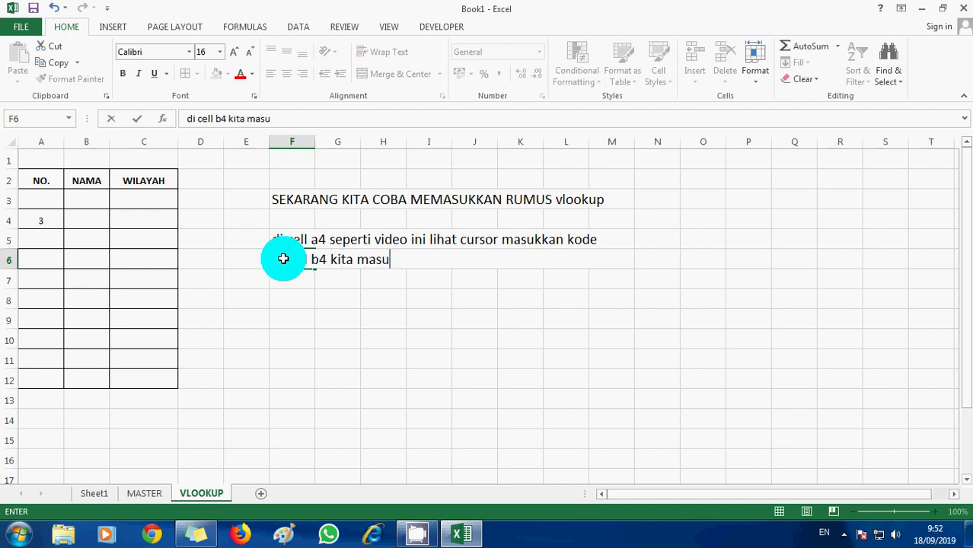
type("kkan umus")
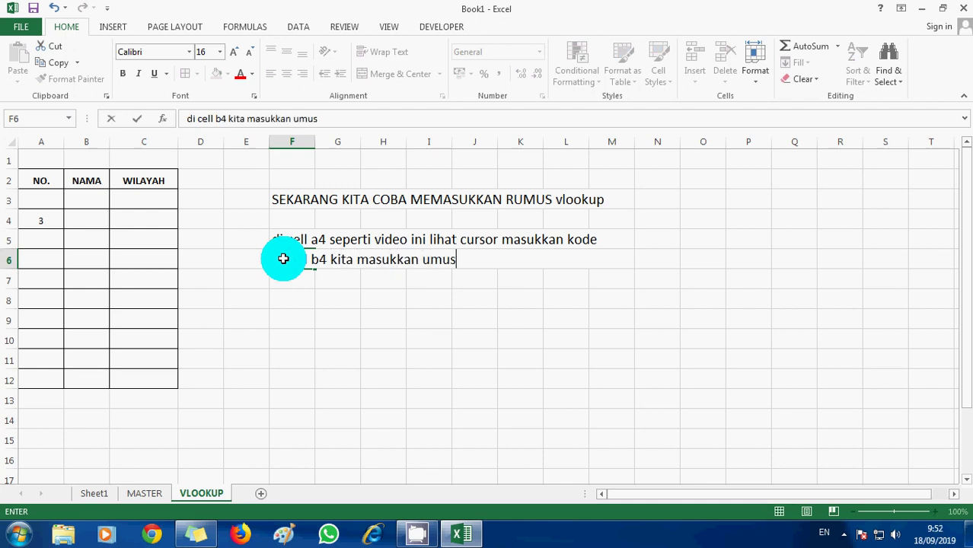
type("nya")
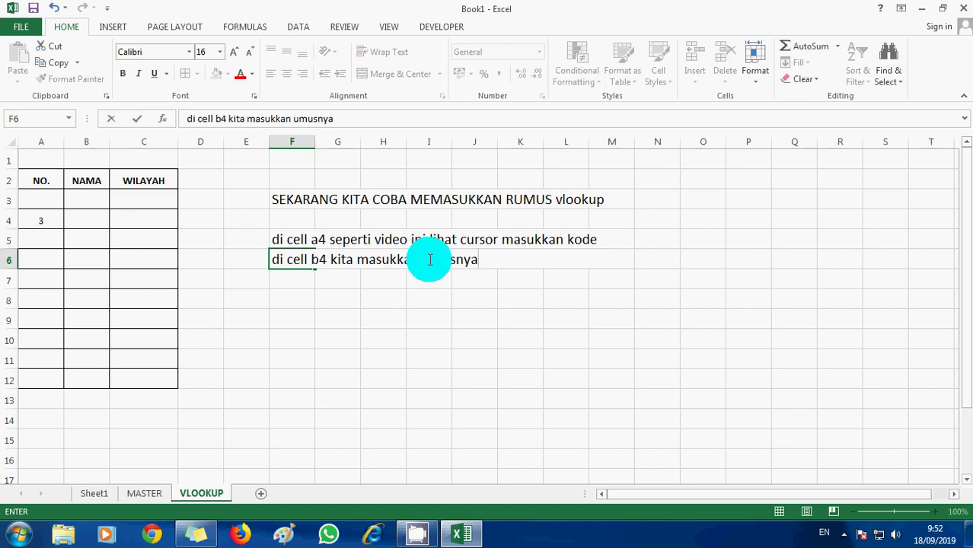
left_click(422, 263)
type("r")
left_click(432, 300)
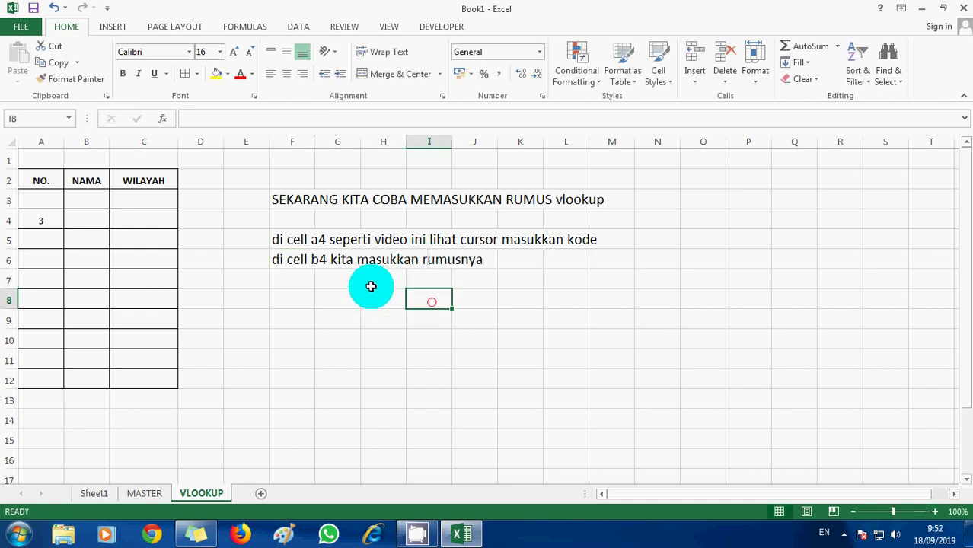
left_click(505, 259)
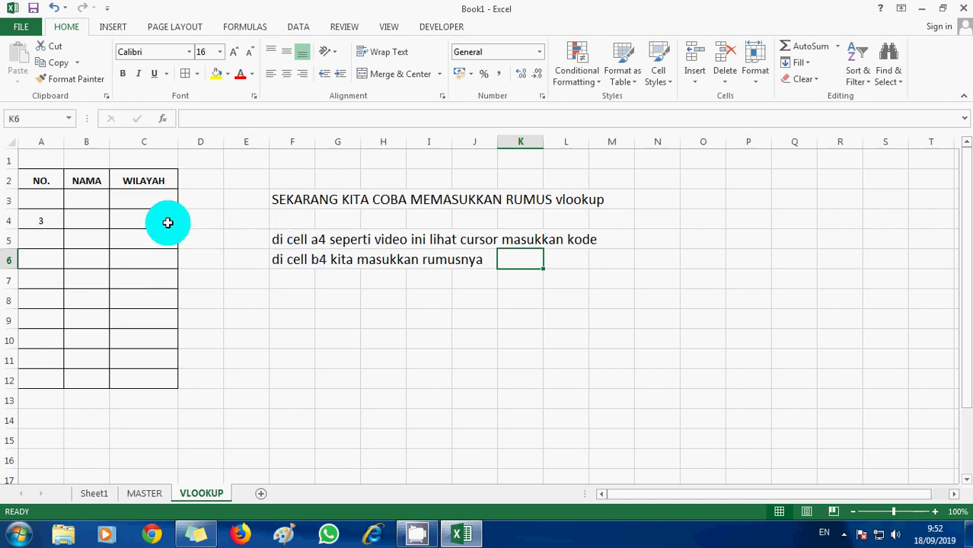
left_click(80, 220)
Begin B4's formula as =VLOOKUP(A4; and go to the MASTER sheet for the table.
left_click(92, 143)
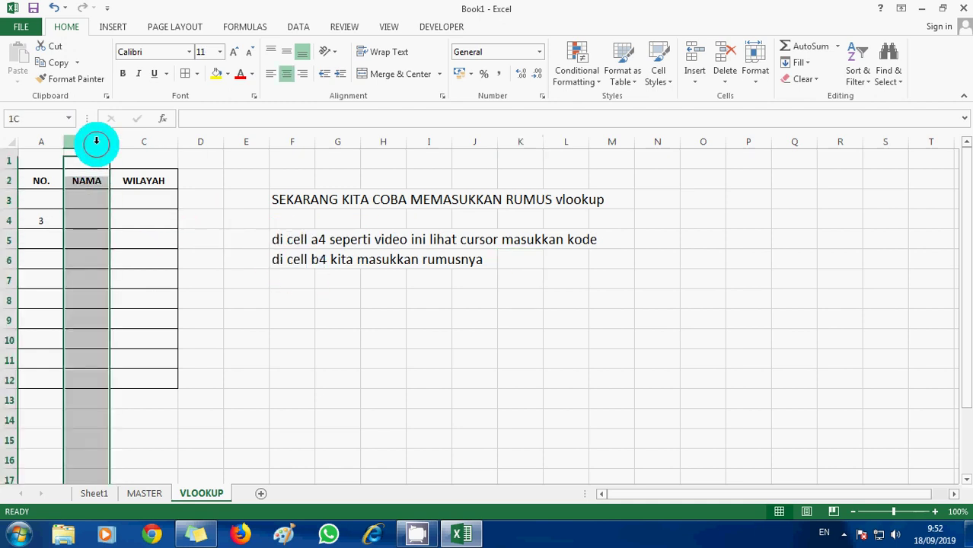
left_click(87, 215)
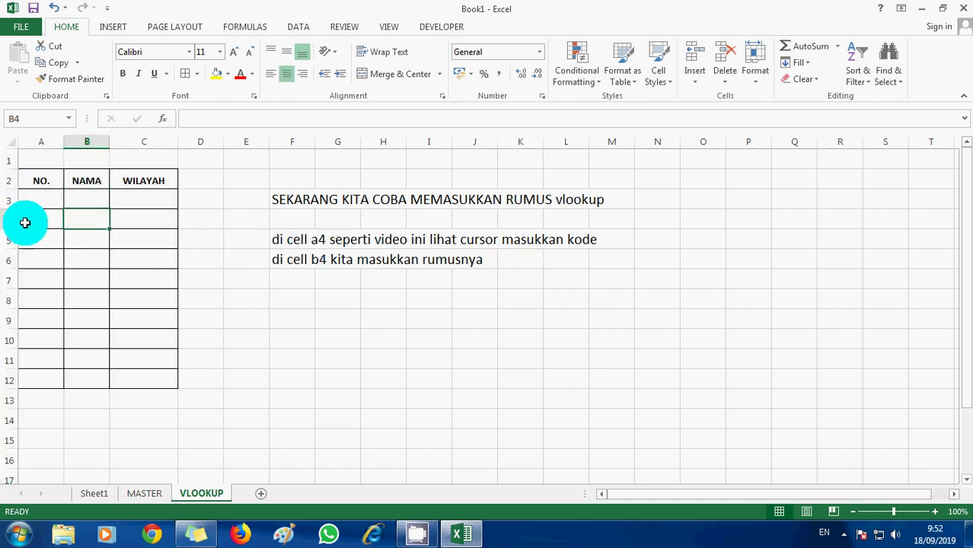
type("=")
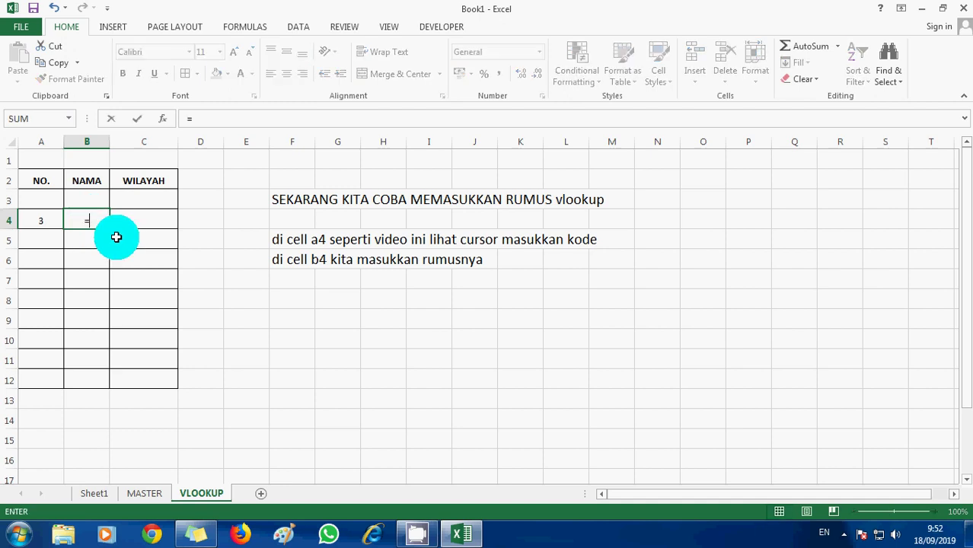
type("v")
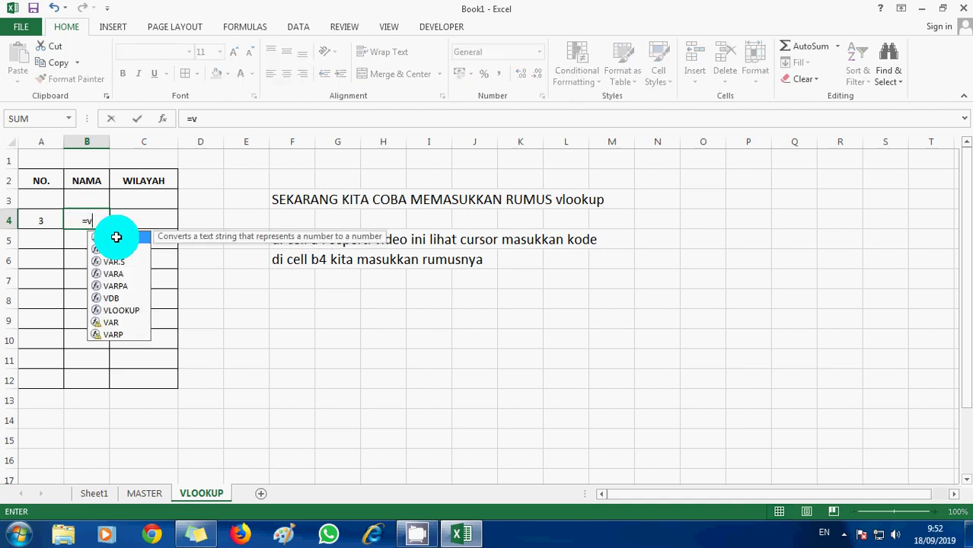
type("l")
key("BackSpace")
key("BackSpace")
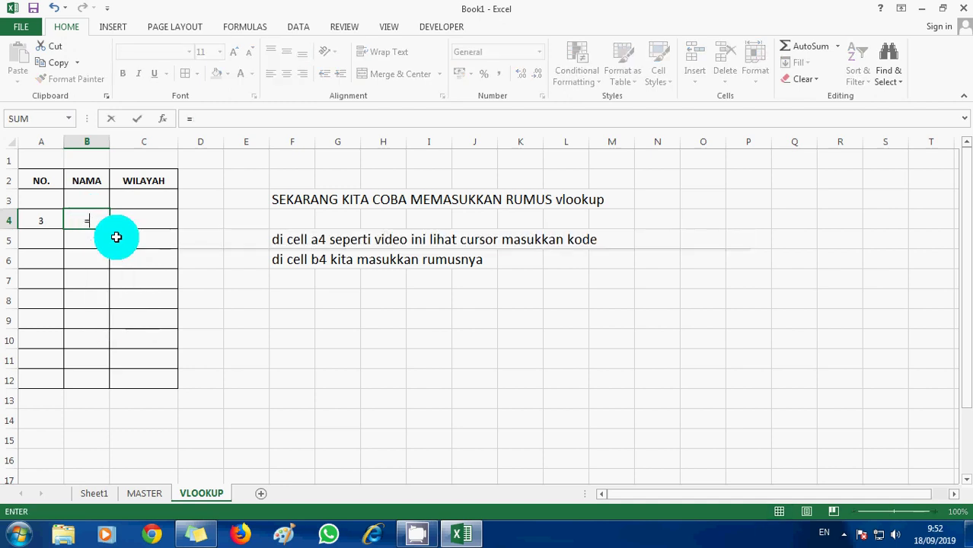
type("VLOOKU")
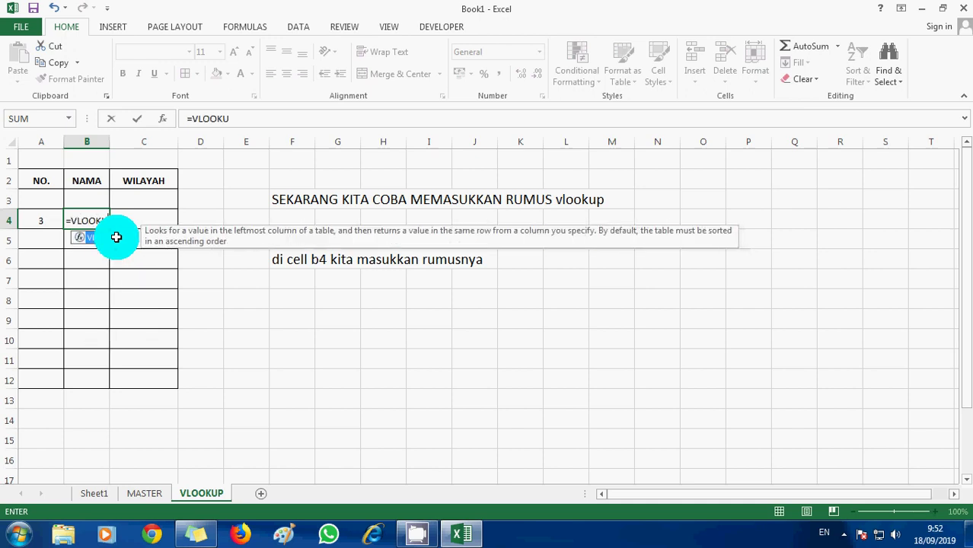
type("P")
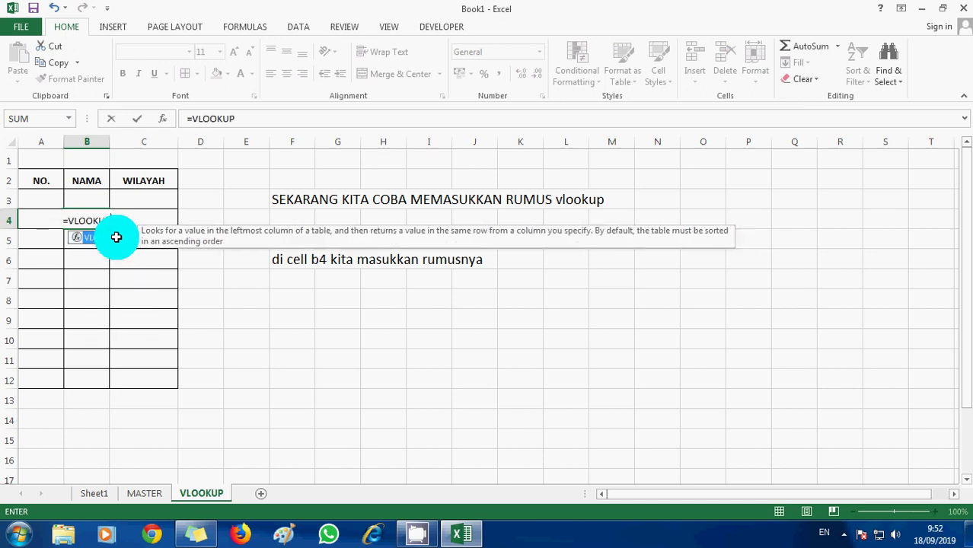
type("(")
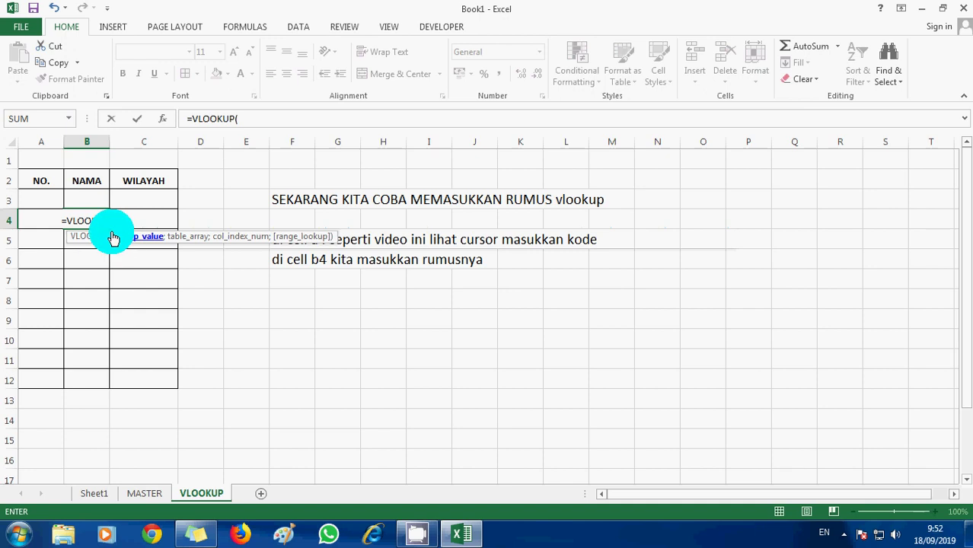
type("A")
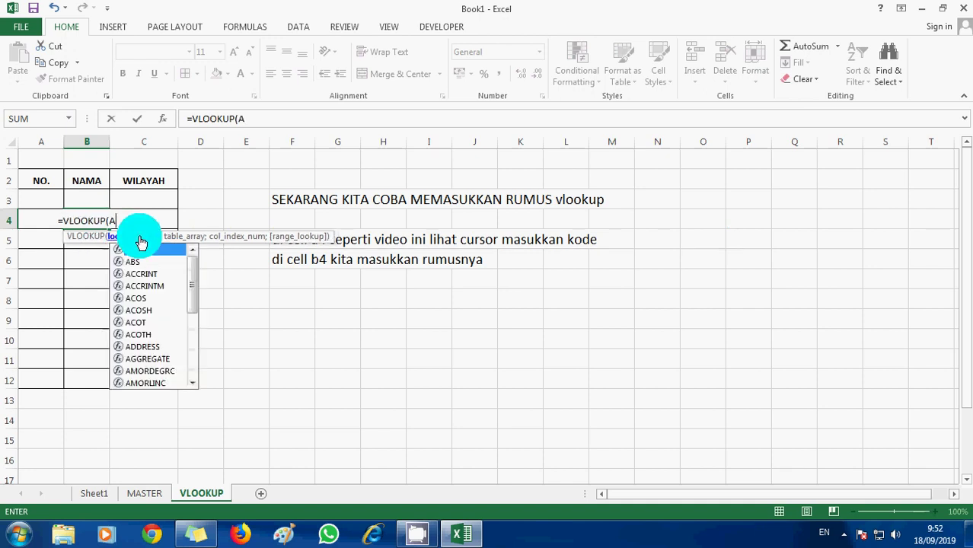
type("4")
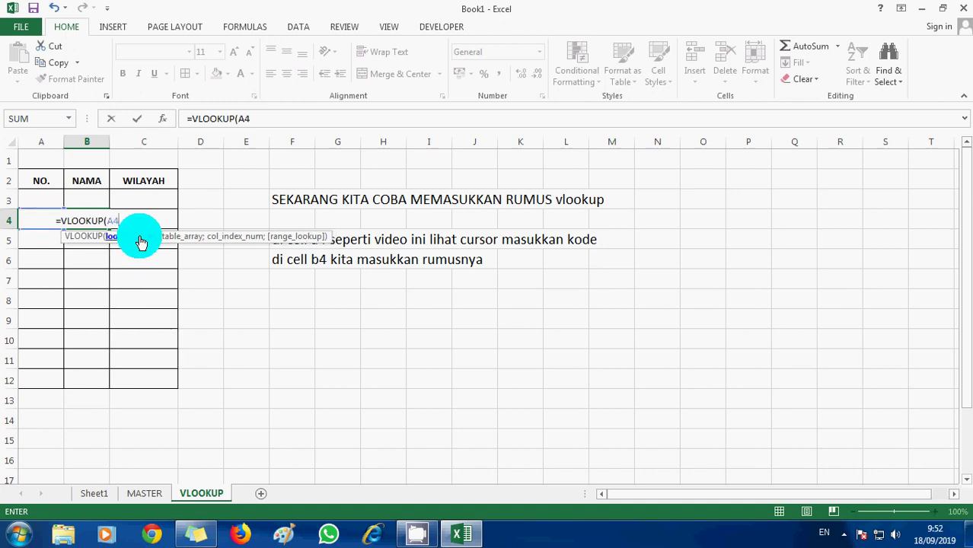
type(";")
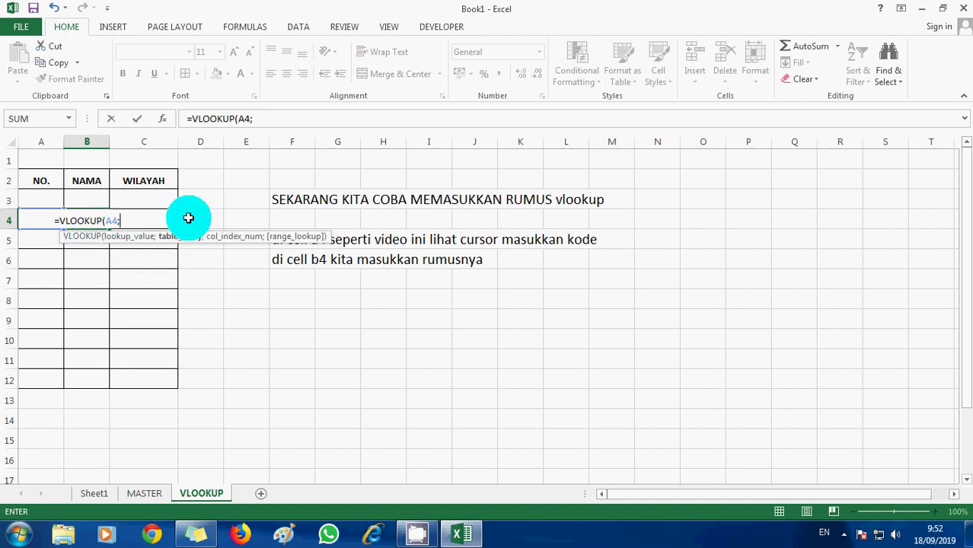
left_click(144, 492)
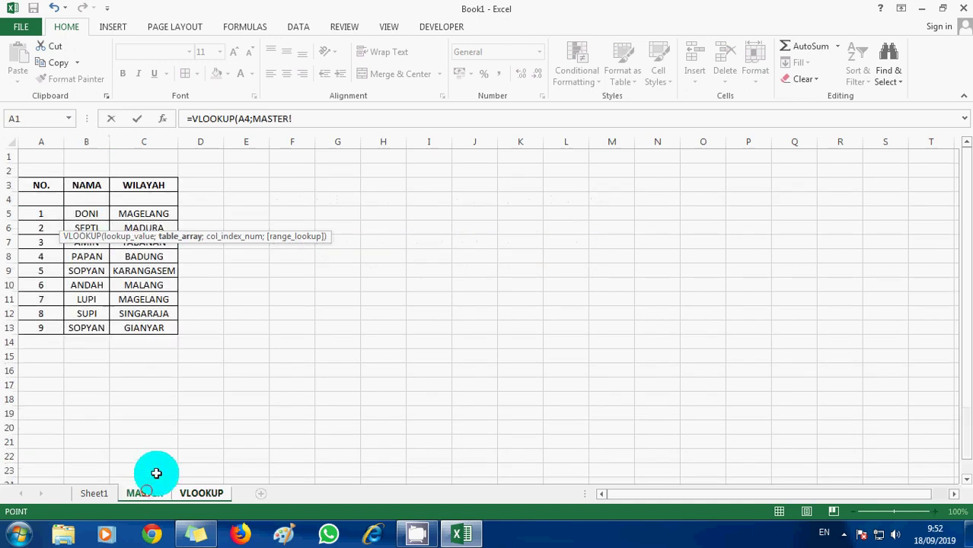
Set the lookup table argument to MASTER!$A$5:C13, the table's data rows.
left_click(41, 186)
key("shift+Right")
key("shift+Right")
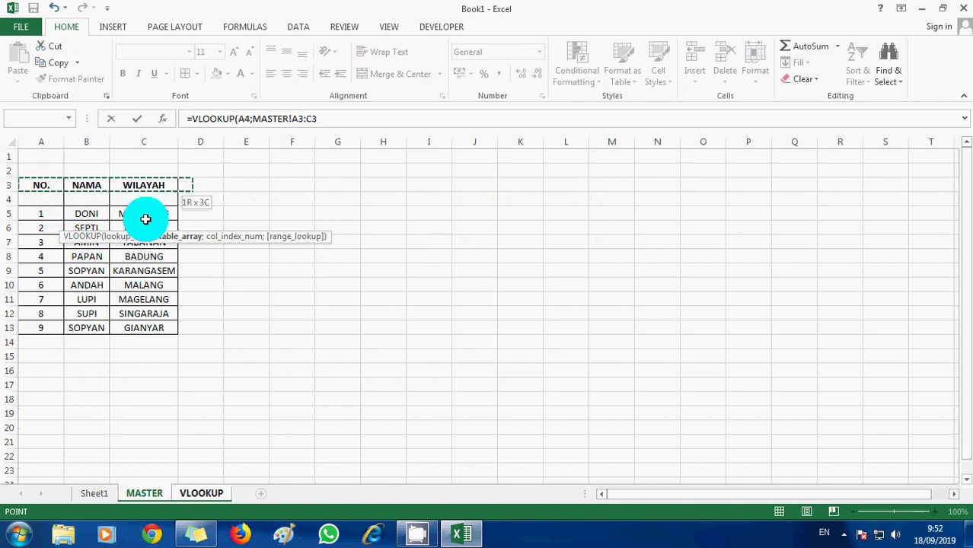
key("Down")
key("Down")
key("shift+Right")
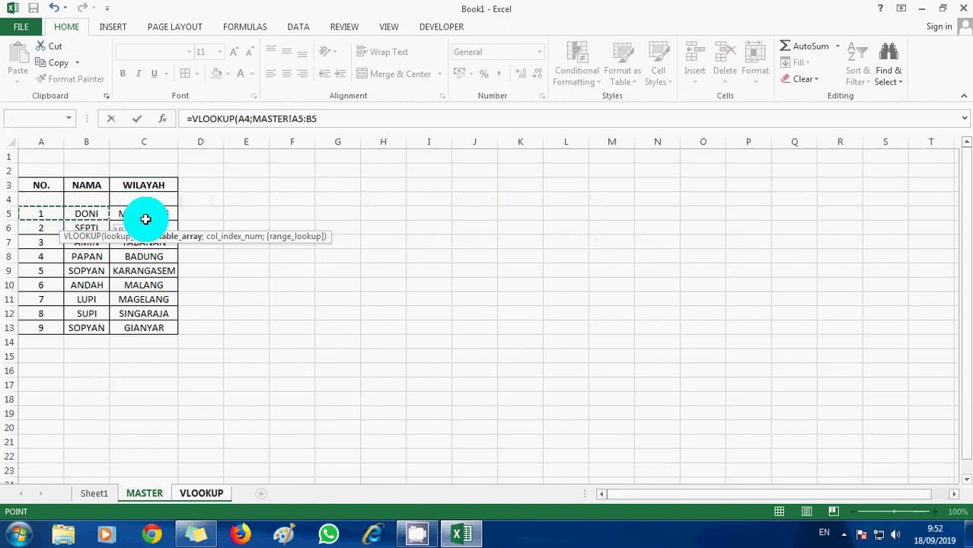
key("shift+Right")
key("shift+Down")
key("shift+Down")
key("shift+Down")
key("shift+Down")
key("shift+Down")
key("shift+Down")
key("shift+Down")
key("shift+Down")
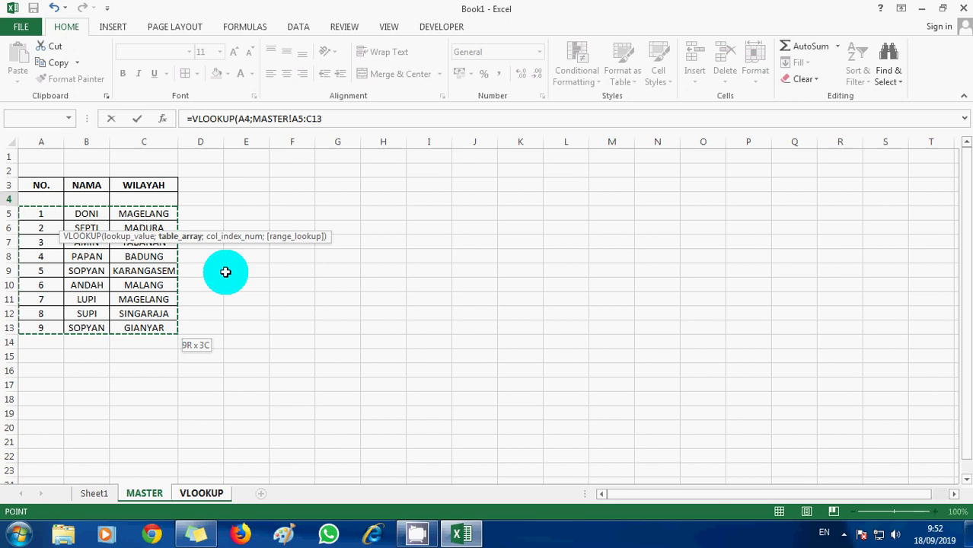
left_click(298, 117)
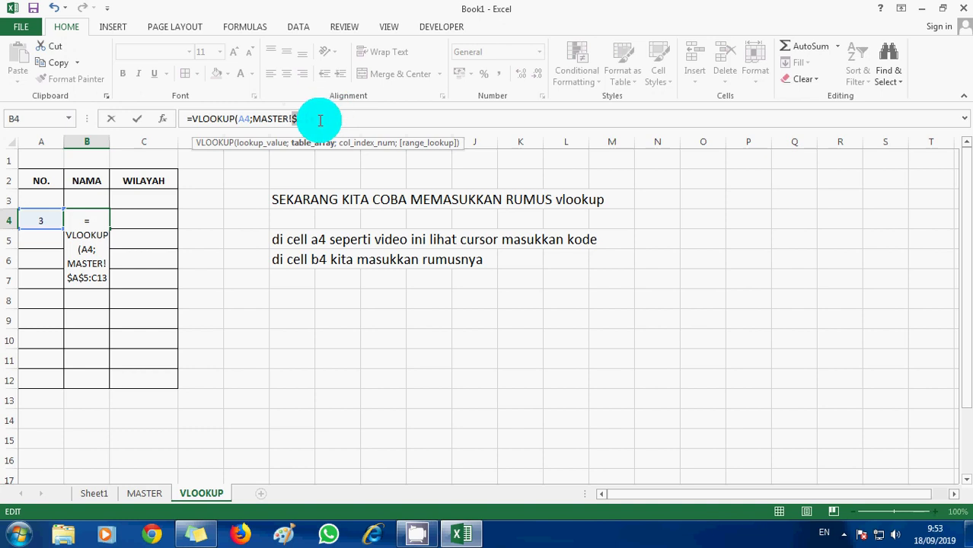
Lock the range as $A$5:$C$13 and finish the formula with column index 2.
left_click_drag(320, 120, 324, 119)
key("F4")
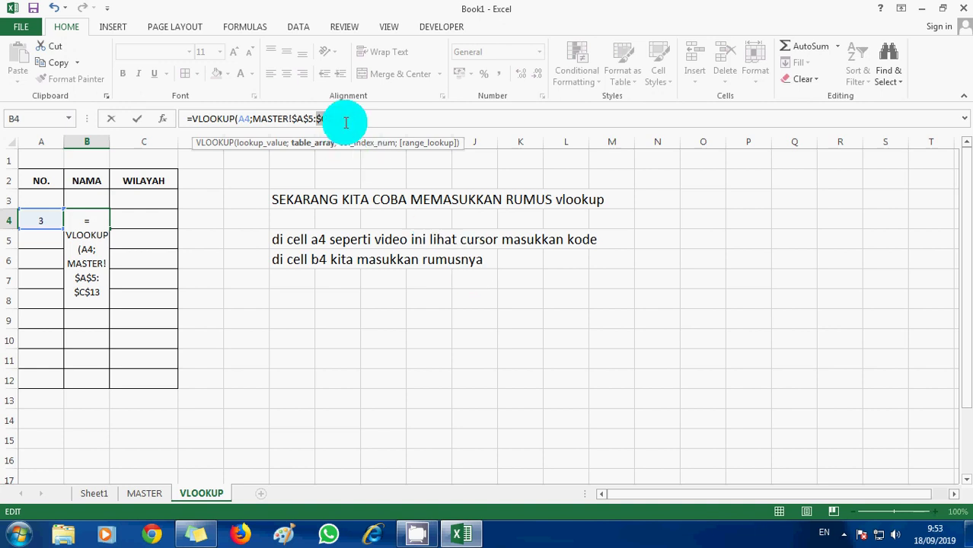
left_click(343, 118)
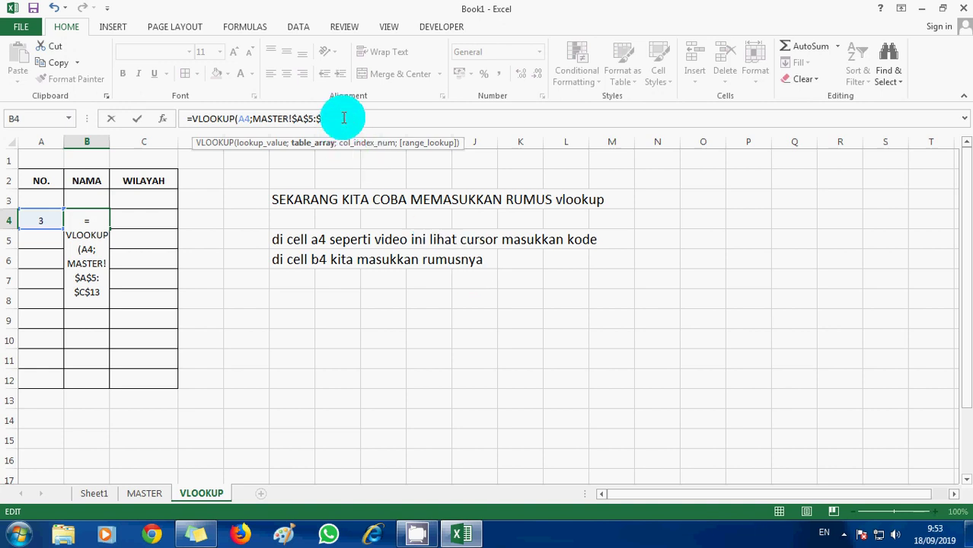
type(";")
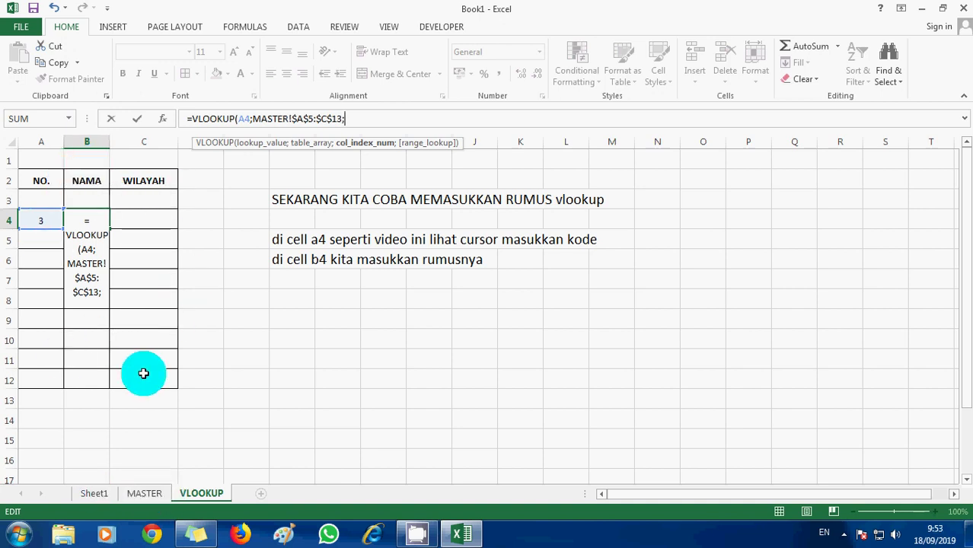
type("2")
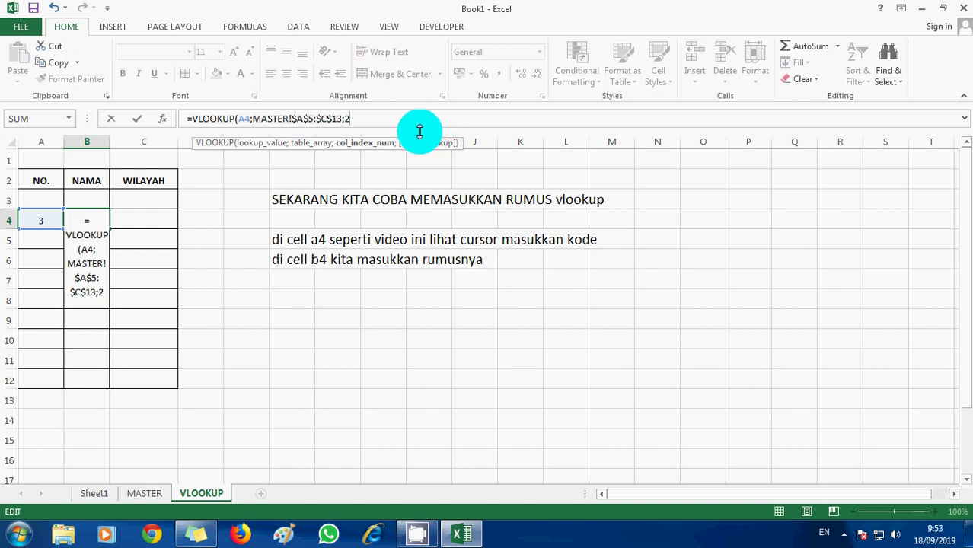
type(")")
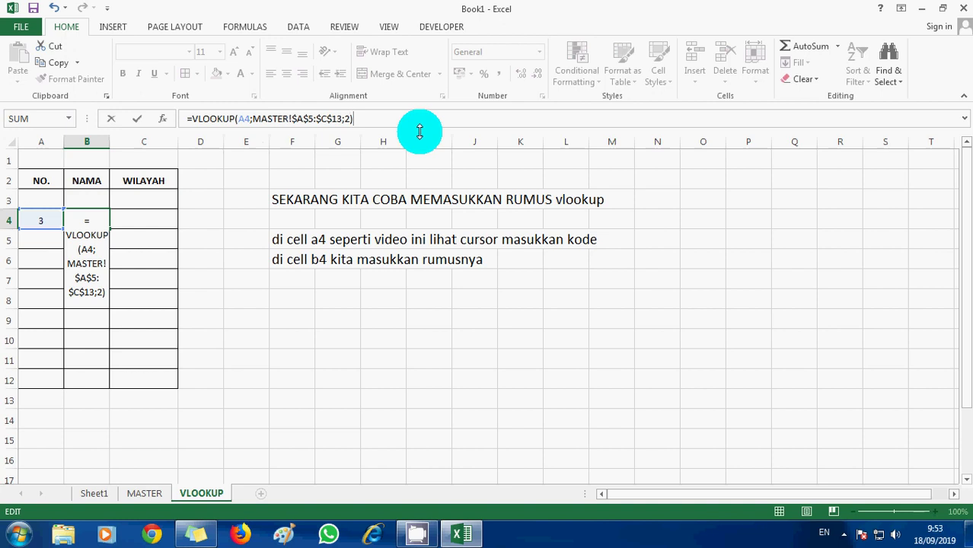
key("Return")
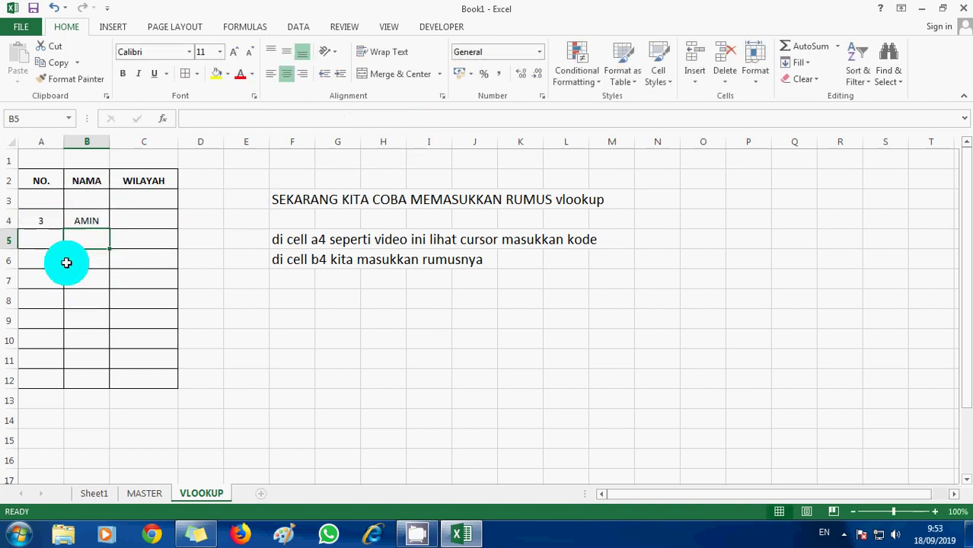
Test the lookup by changing A4 to 5, then back to 3.
left_click(44, 221)
type("5")
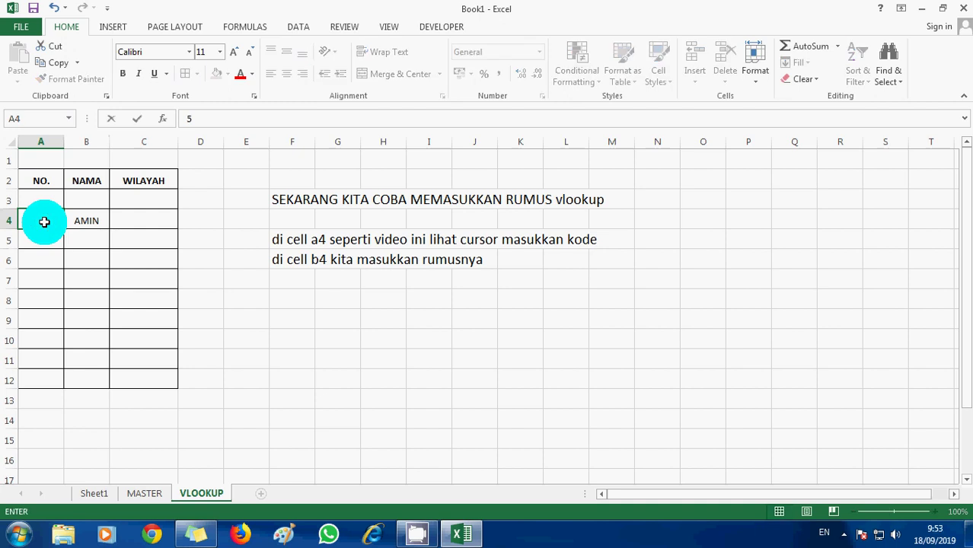
key("Return")
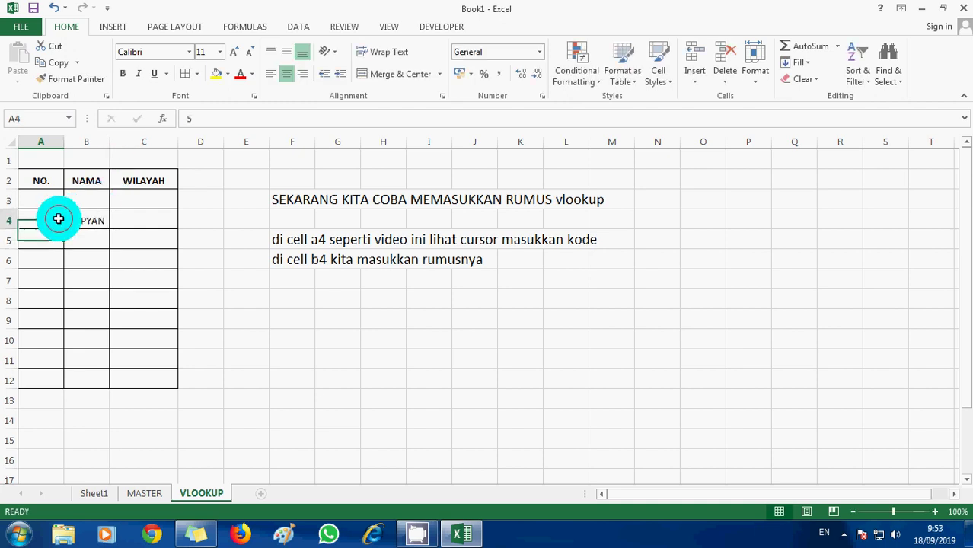
left_click(54, 219)
type("3")
key("Return")
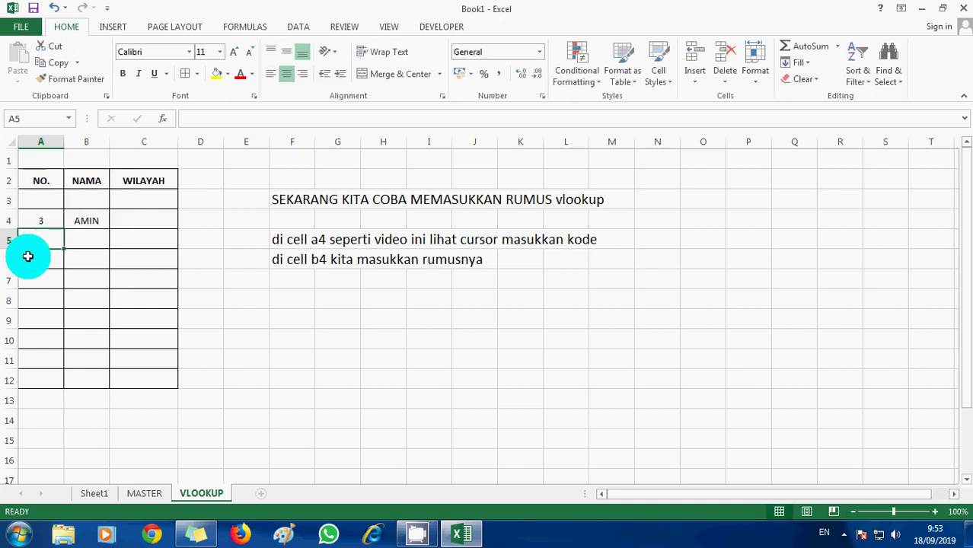
left_click(76, 225)
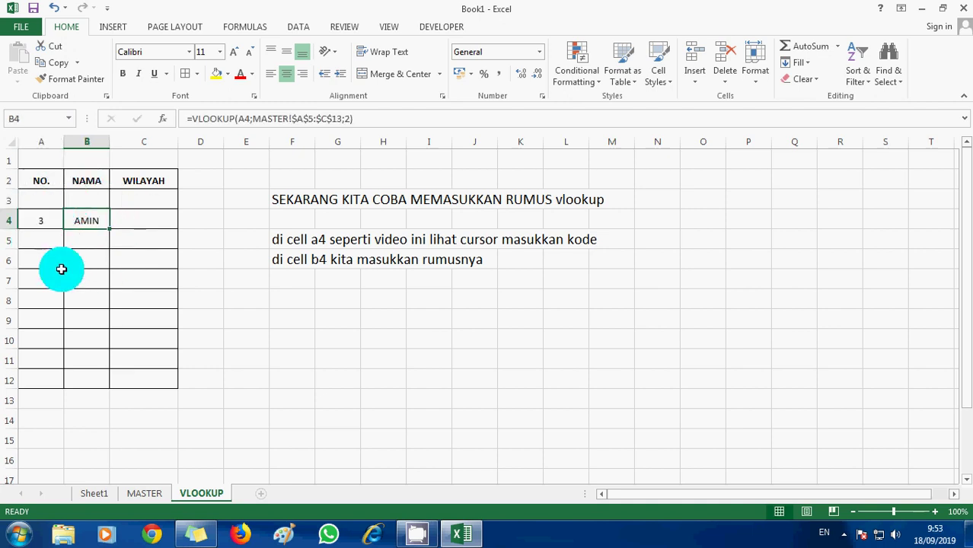
Fill the 3 and AMIN cells on MASTER and A4:B4 on VLOOKUP yellow.
left_click(142, 494)
left_click(42, 242)
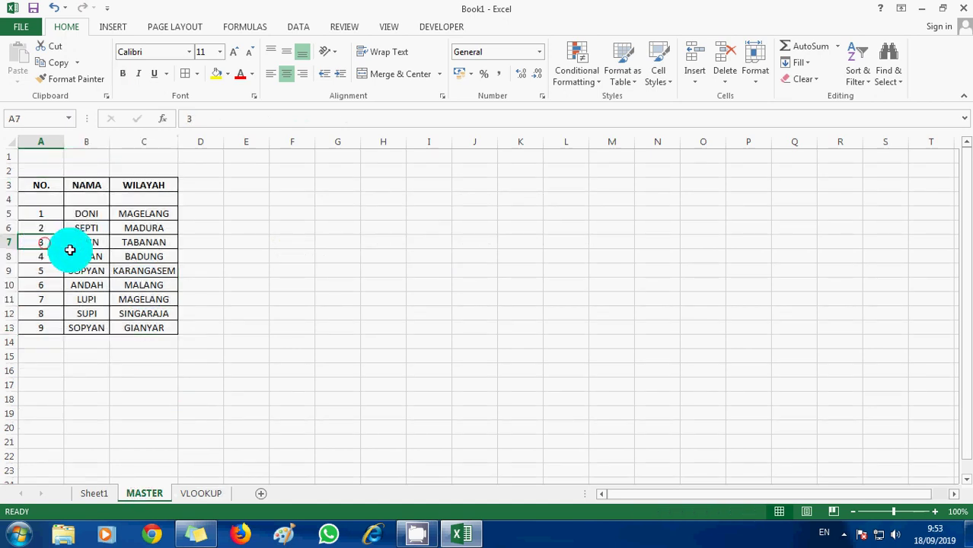
left_click_drag(70, 250, 153, 243)
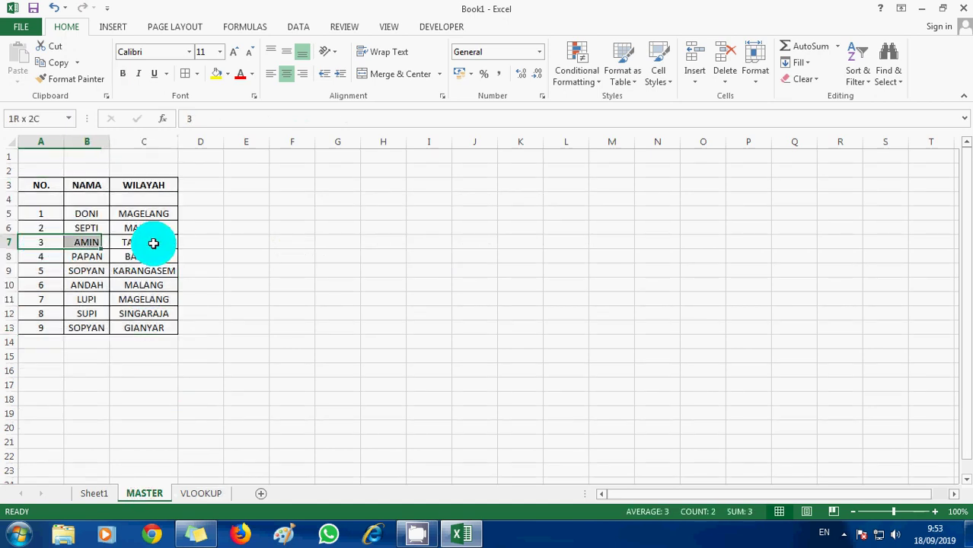
left_click(213, 74)
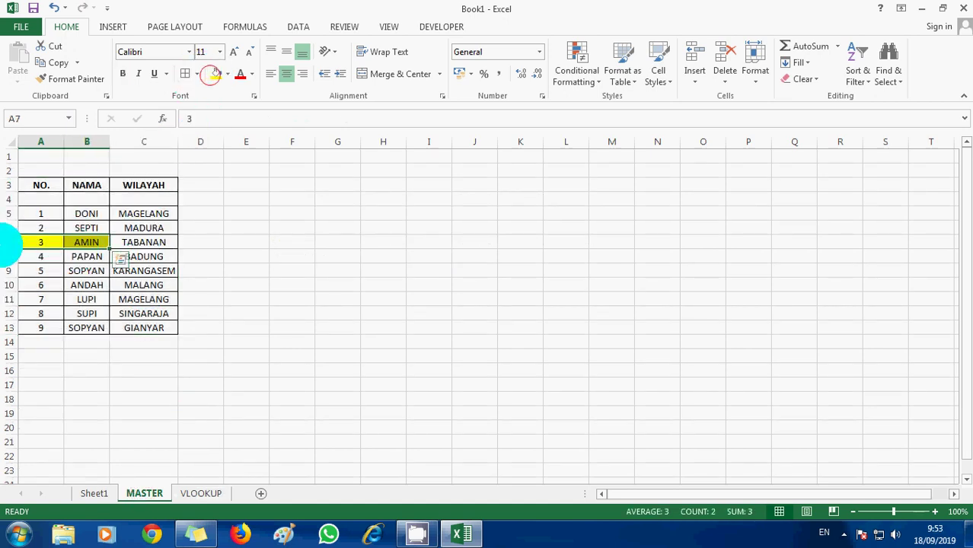
left_click(198, 494)
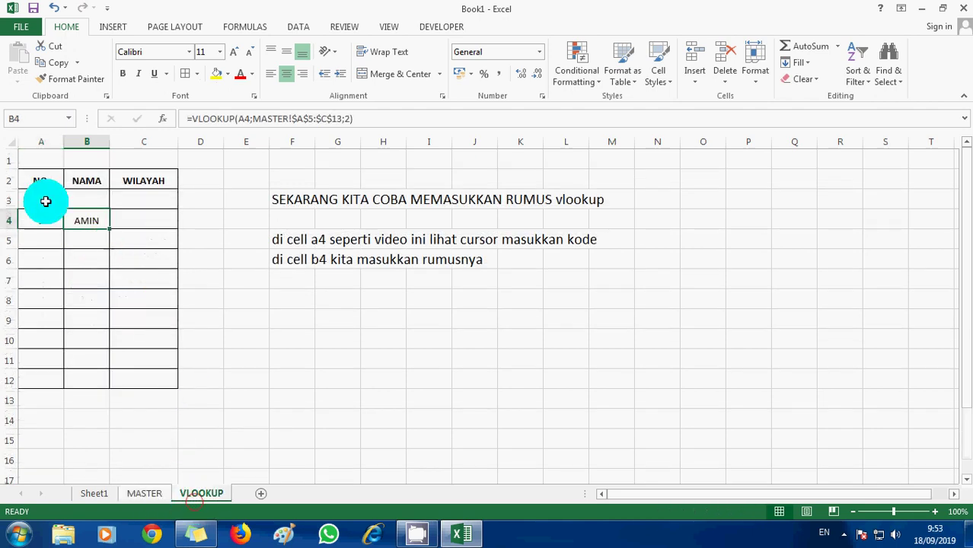
left_click_drag(33, 217, 87, 220)
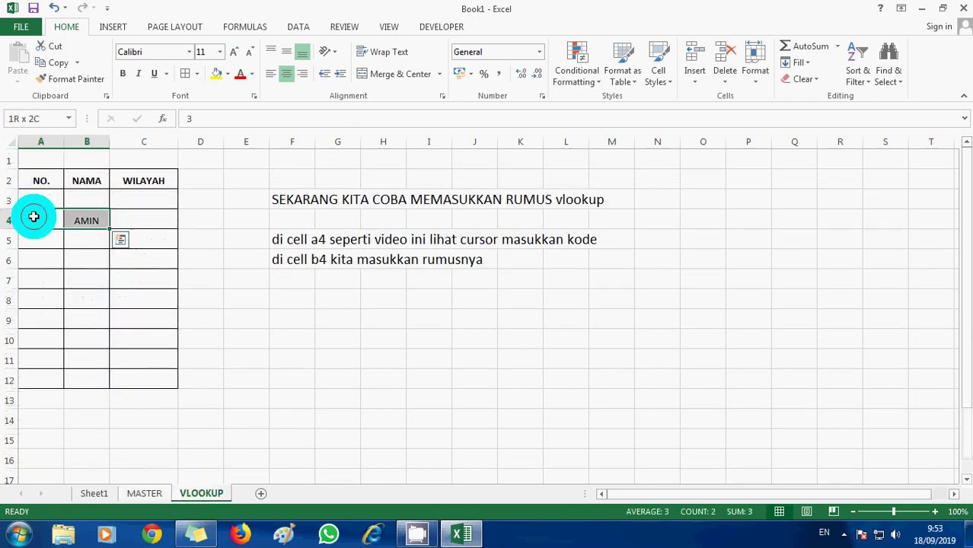
left_click(216, 74)
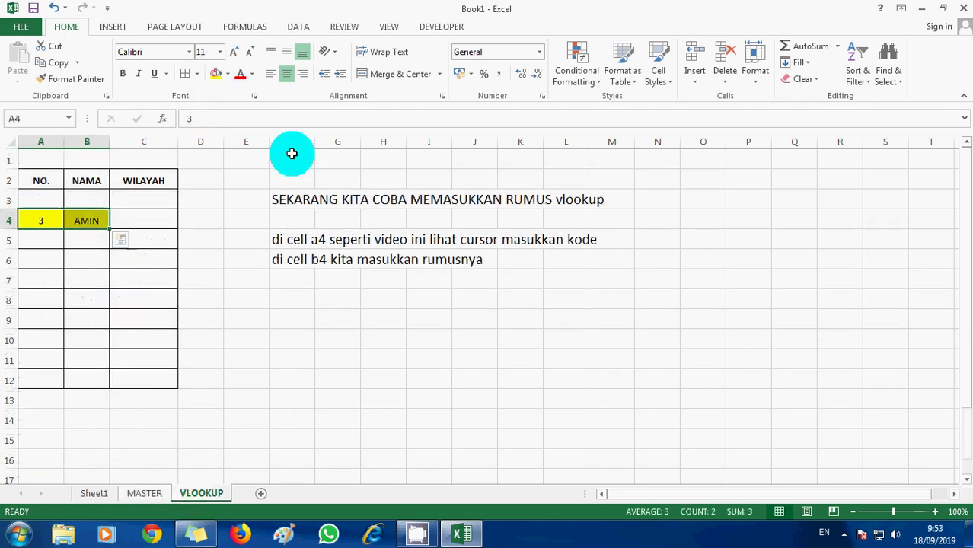
Append '(RUMUS VLOOKUP SUDAH JALAN)' to the note in cell F6.
left_click(486, 263)
double_click(297, 258)
type("(RUMUS VL")
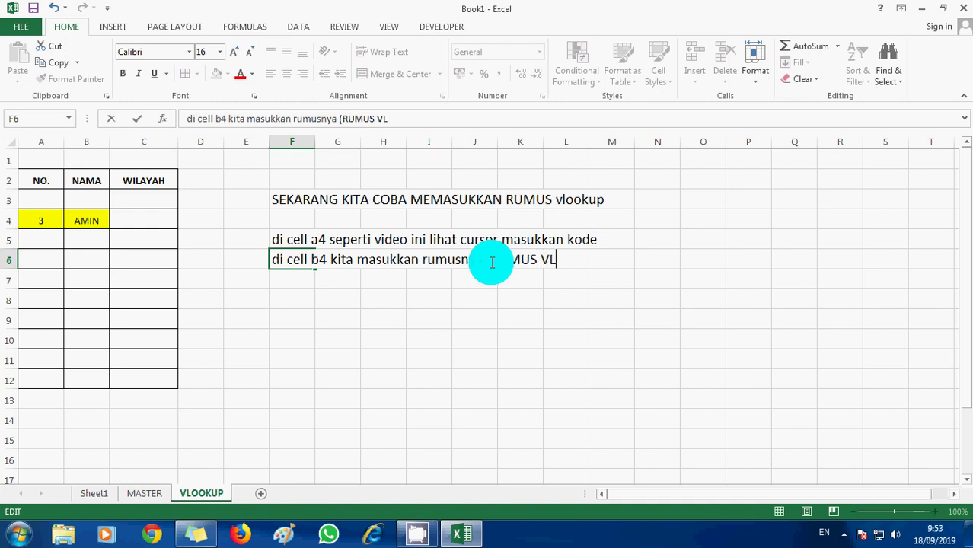
type("OOKUP SU")
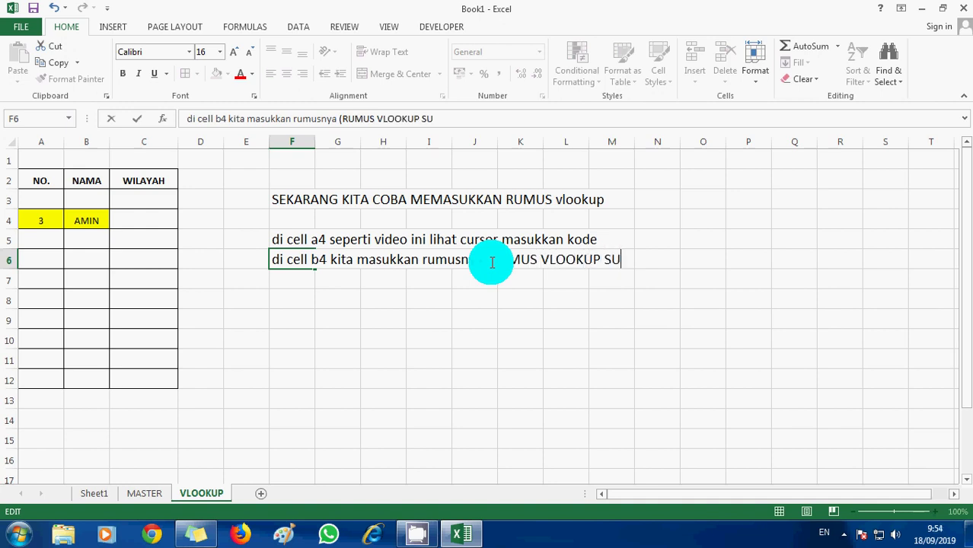
type("DAH JALAN")
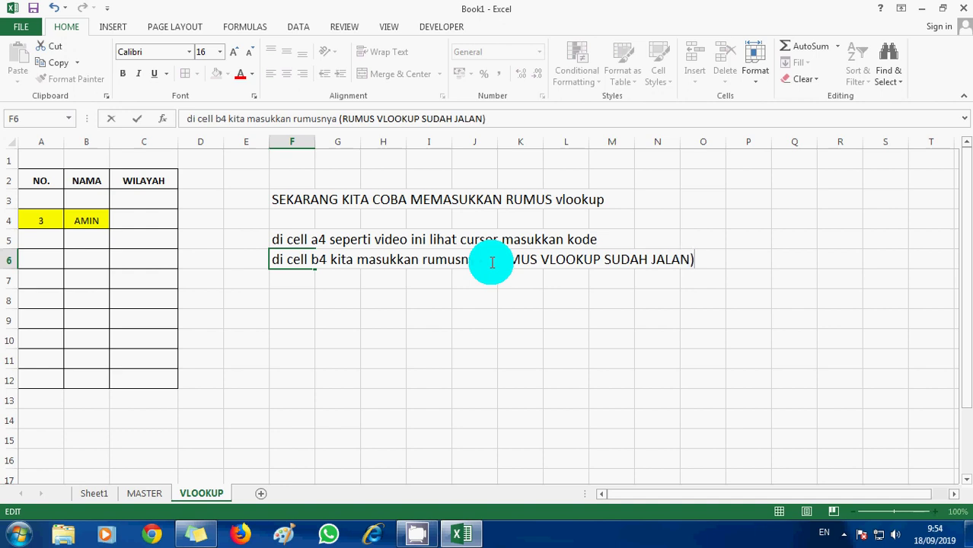
left_click(547, 305)
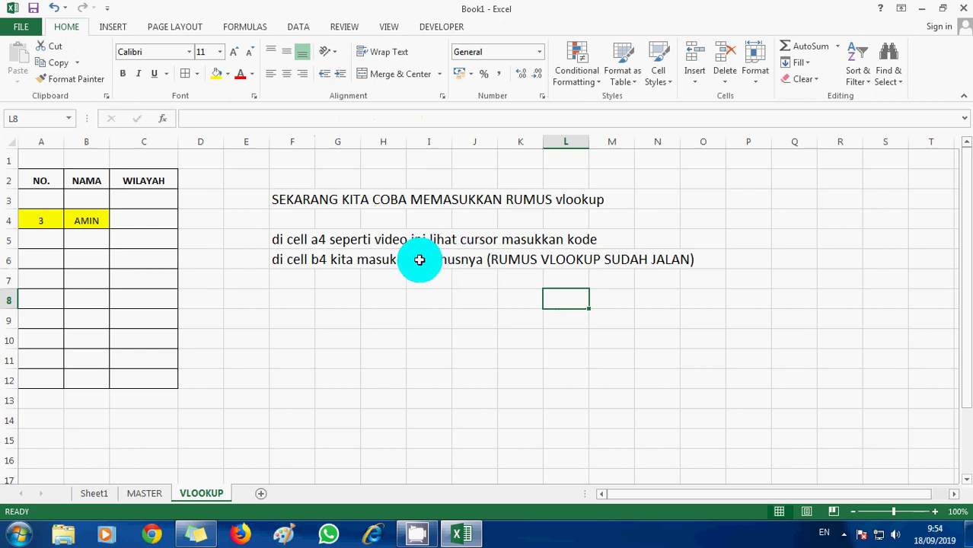
left_click(287, 279)
Enter the note 'di cell C4 kita masukkan lagi rumus vlookupnya lihat cursor' in F7.
left_click(287, 278)
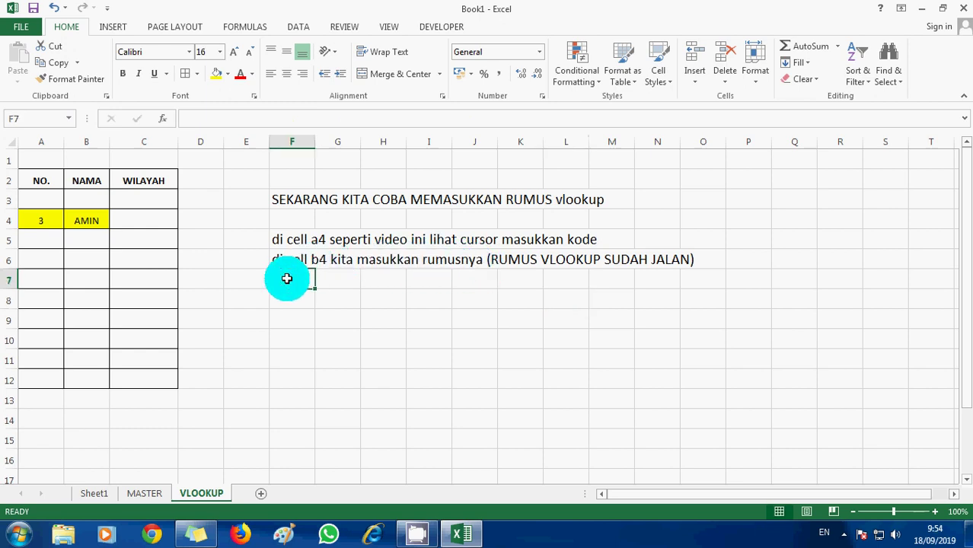
type("di cell C4")
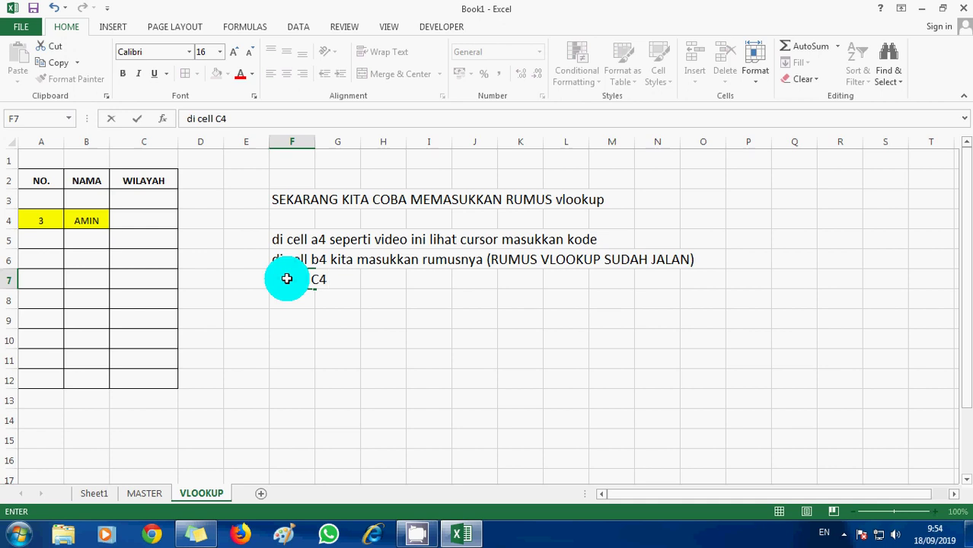
type(" kita masukka")
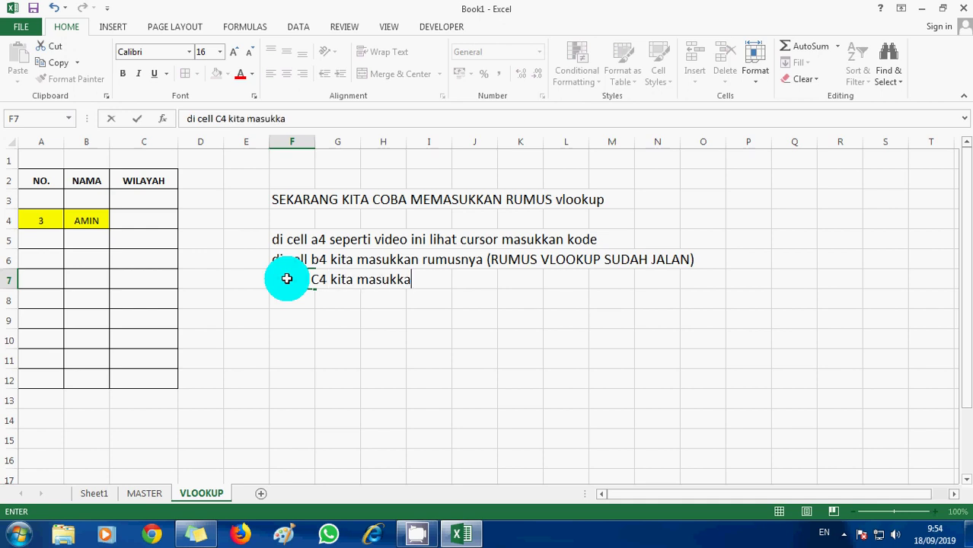
type("n lagi rumus vlo")
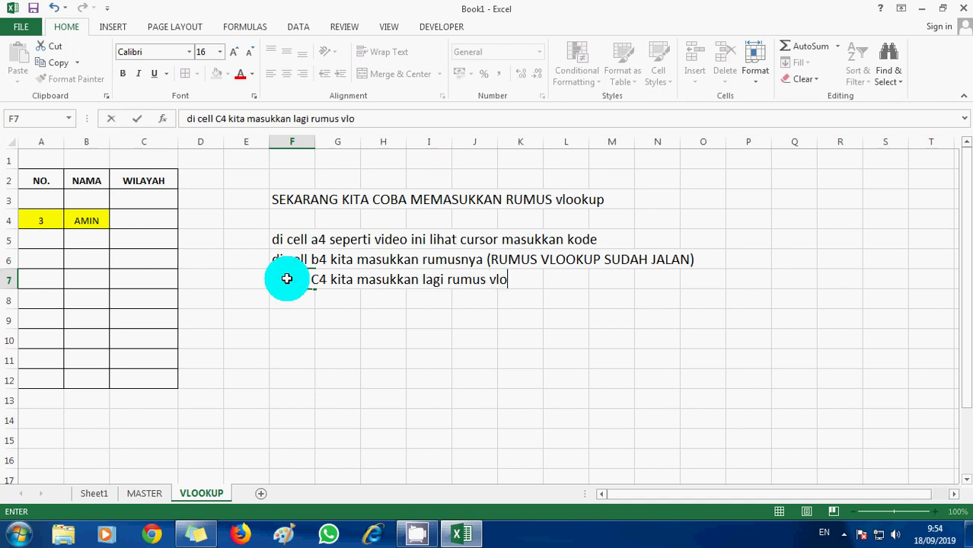
type("okupnya li")
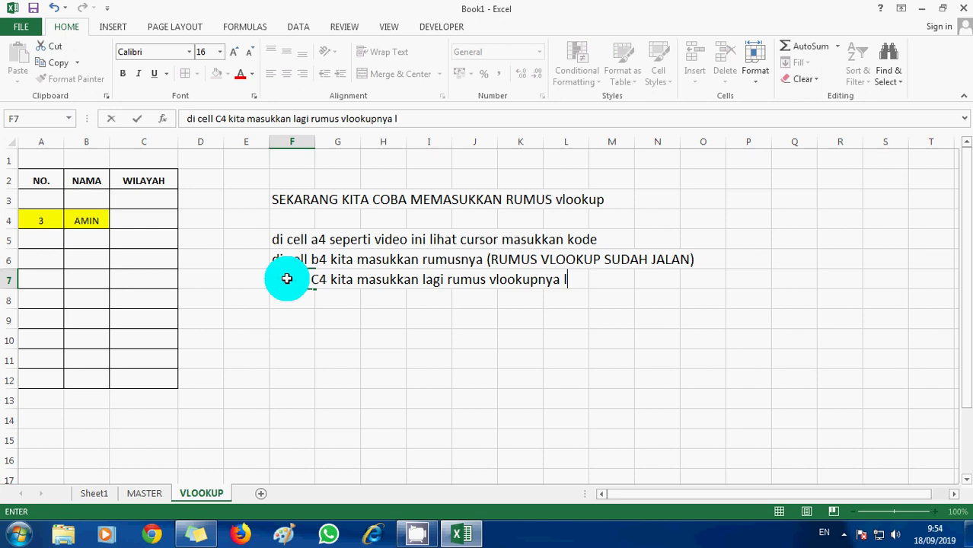
type("hat cursor")
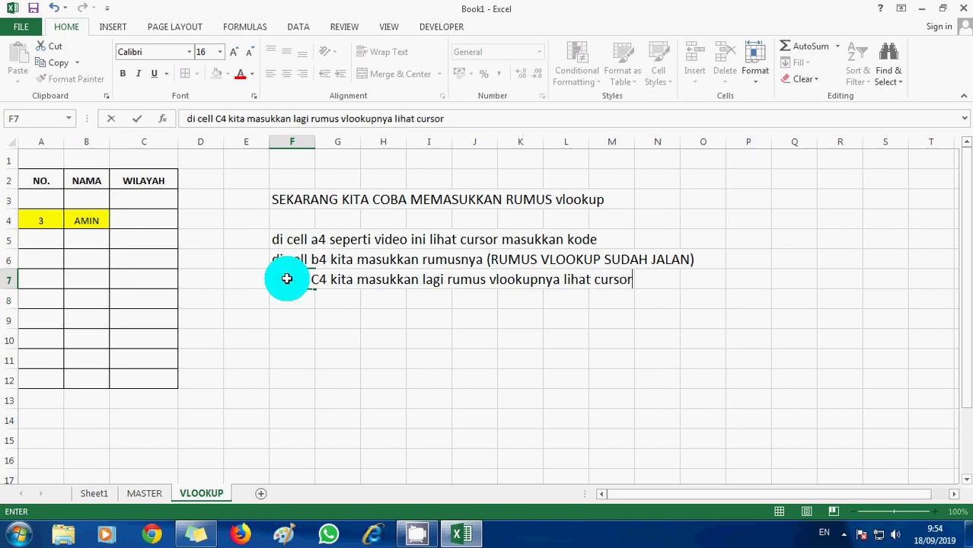
key("Return")
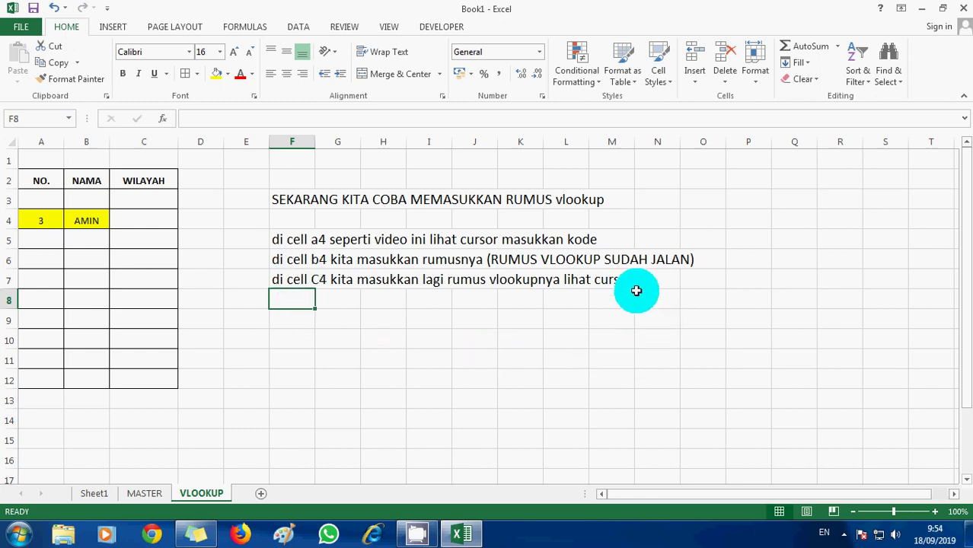
Enter =VLOOKUP(A4;MASTER!A5:C13;3) in C4 so it returns the region TABANAN.
left_click(147, 222)
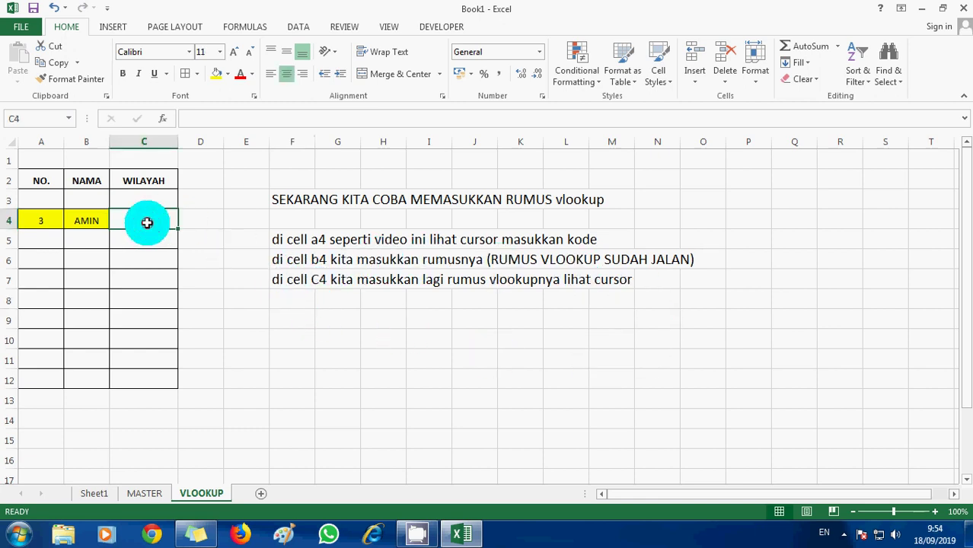
type("=")
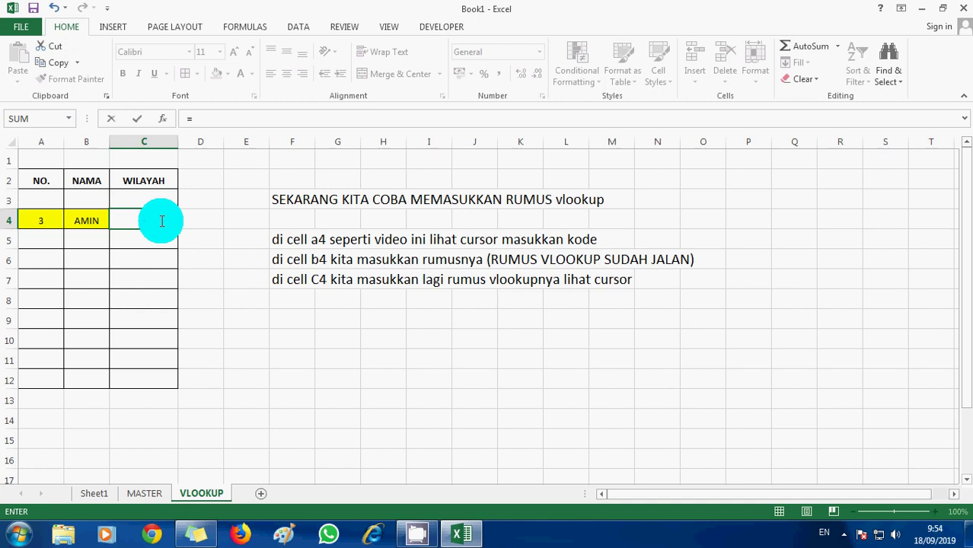
type("VLOOKUP")
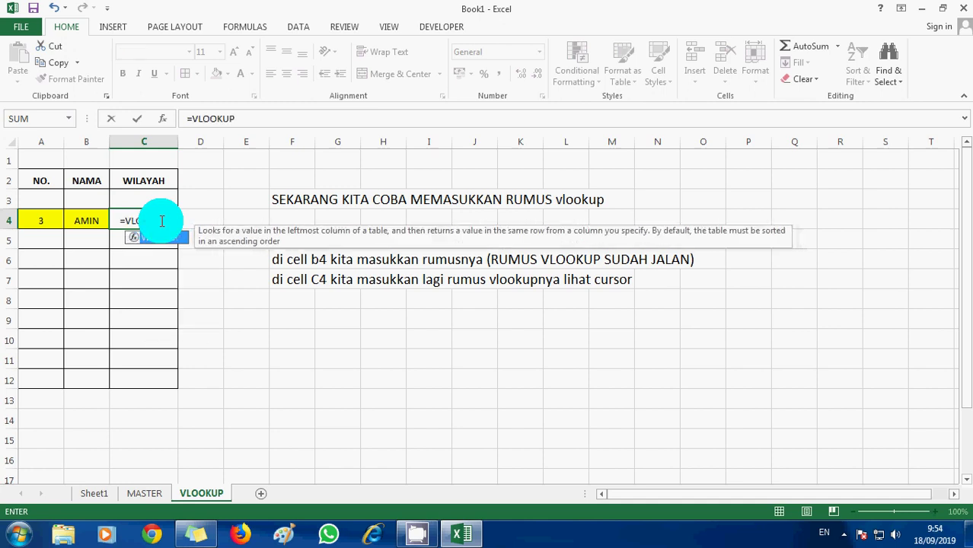
type("(")
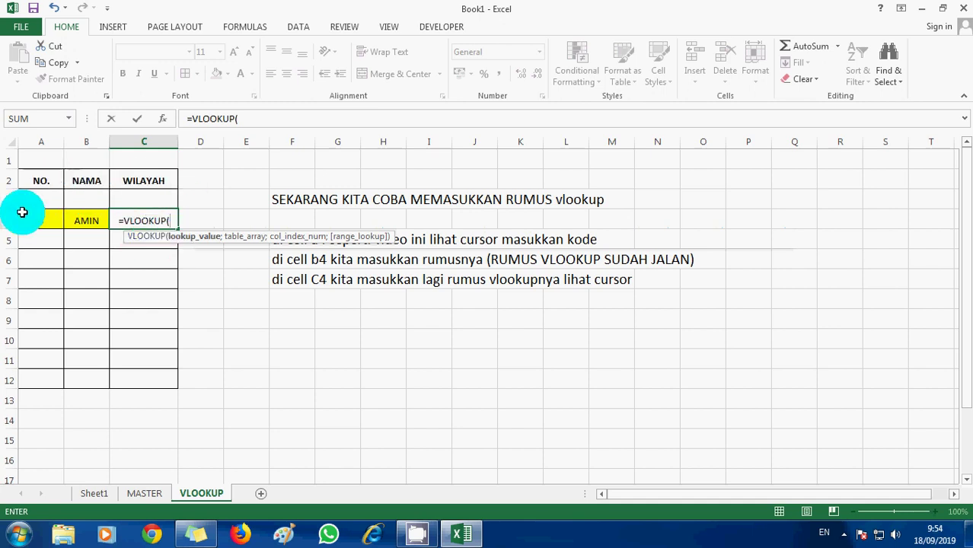
left_click(46, 220)
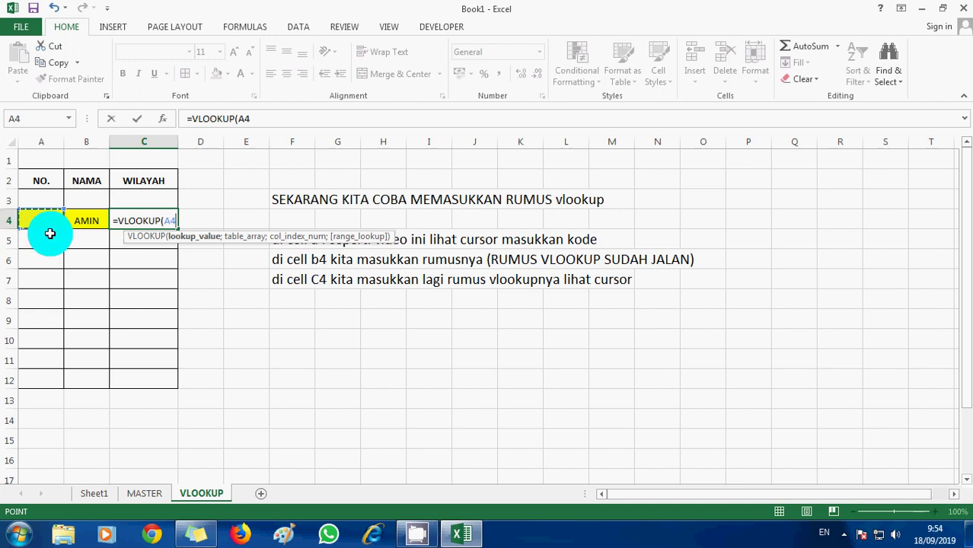
type(";")
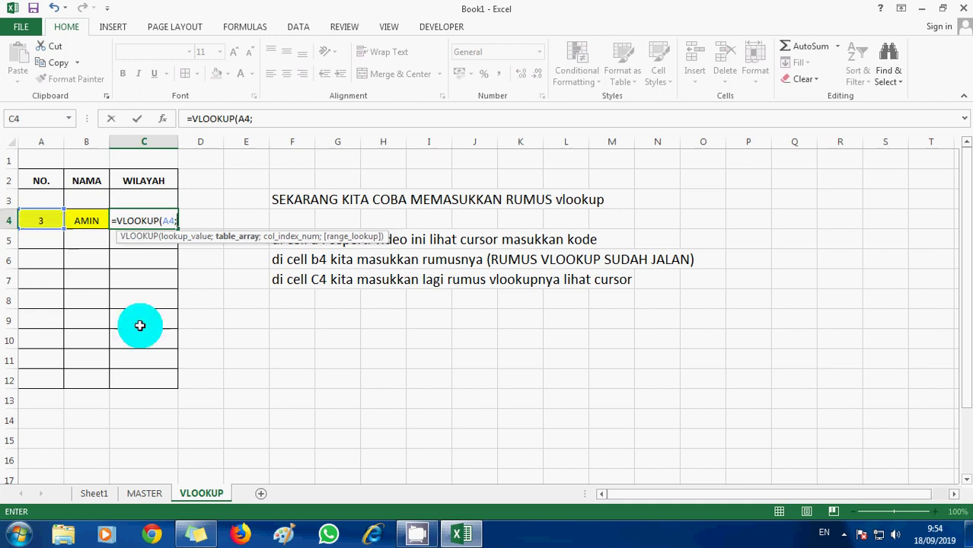
left_click(145, 495)
left_click(48, 214)
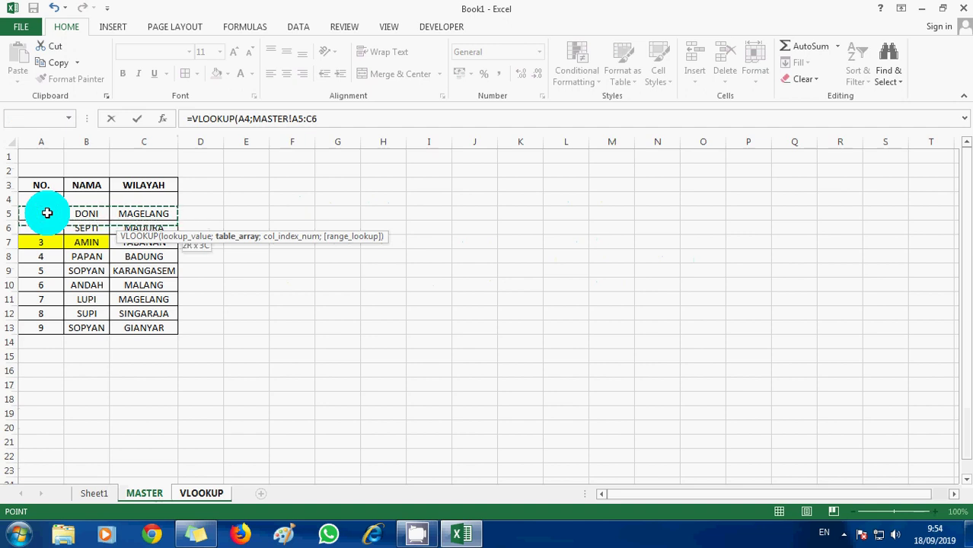
mouse_move(47, 213)
left_mouse_down()
mouse_move(174, 288)
mouse_move(164, 327)
left_mouse_up()
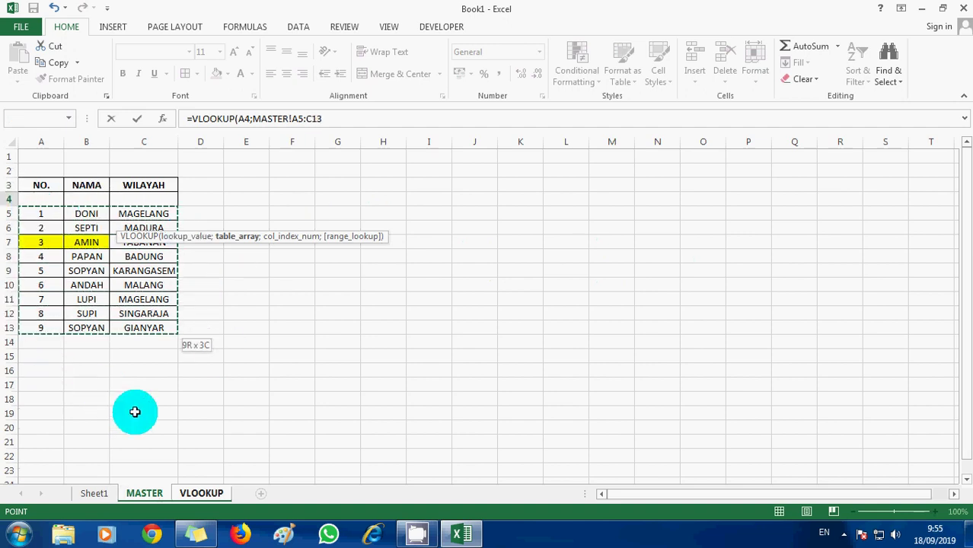
left_click(332, 119)
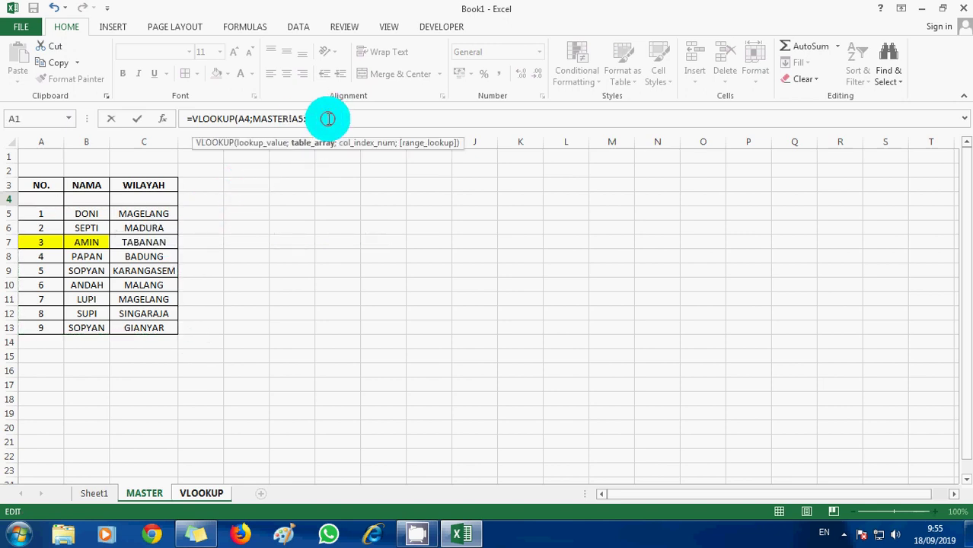
type(";")
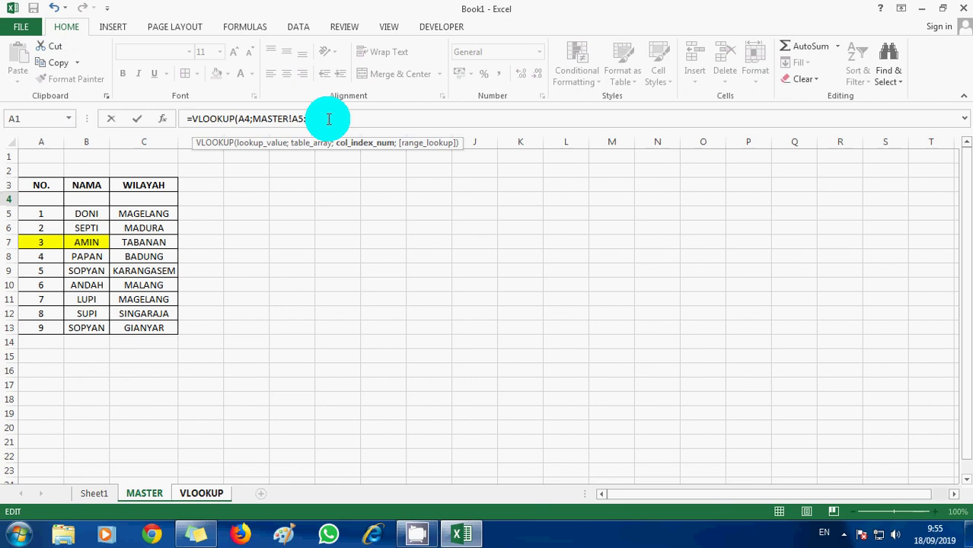
type("3)")
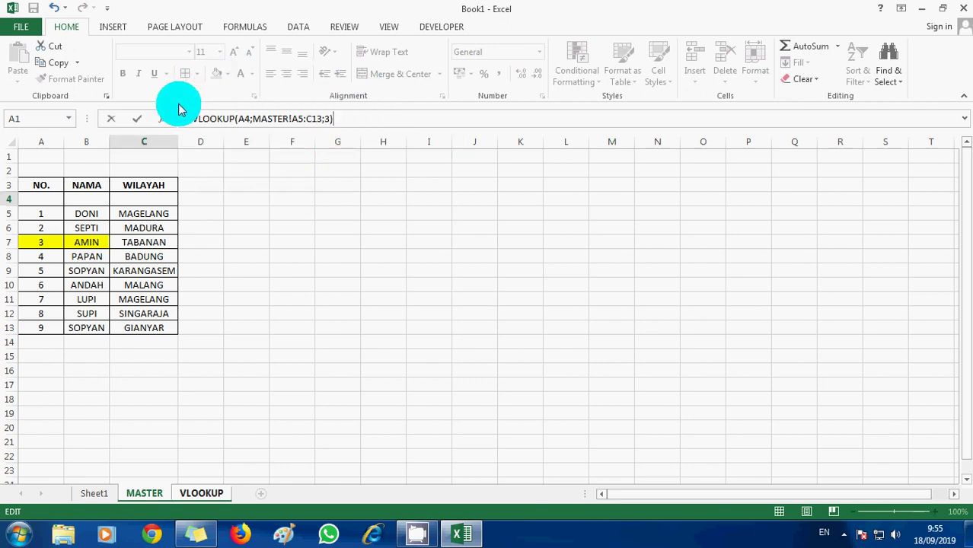
key("Return")
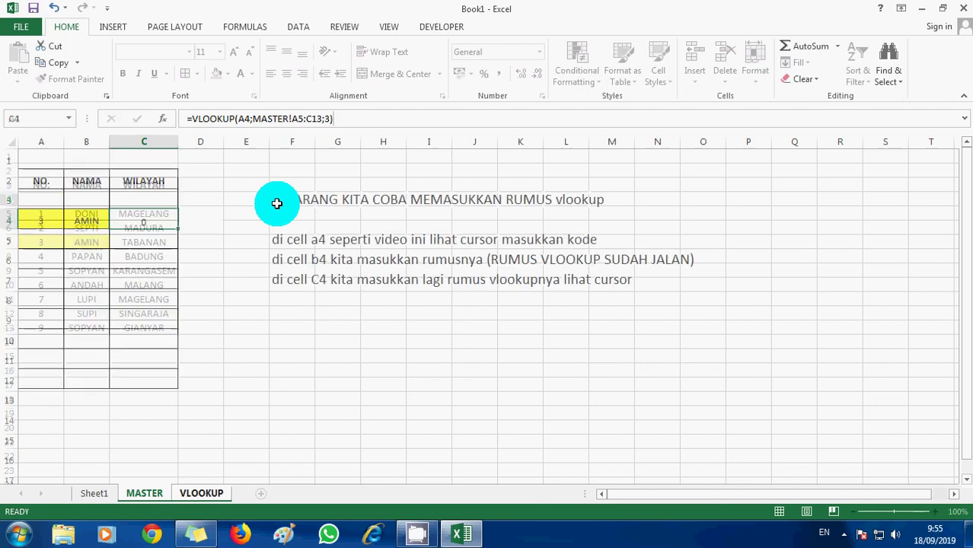
Add the note 'KOLOM KE 3 UNTUK WILAYAH' in N7 and color N7:P7 red.
left_click(163, 221)
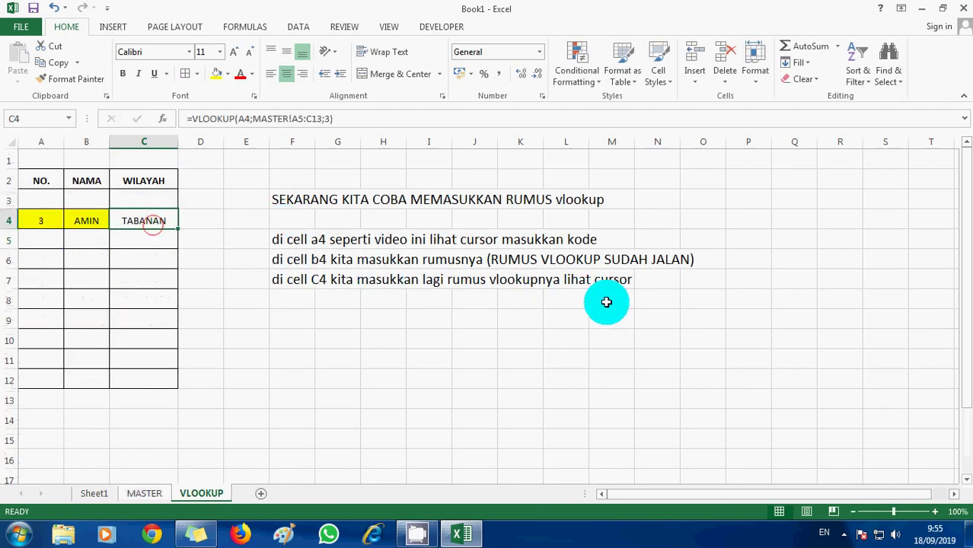
left_click(296, 280)
left_click(622, 278)
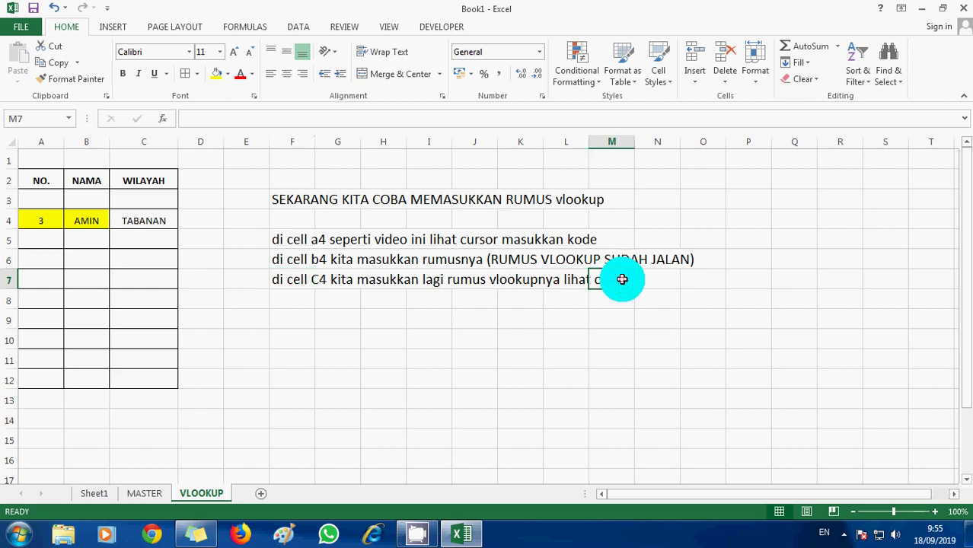
left_click(644, 281)
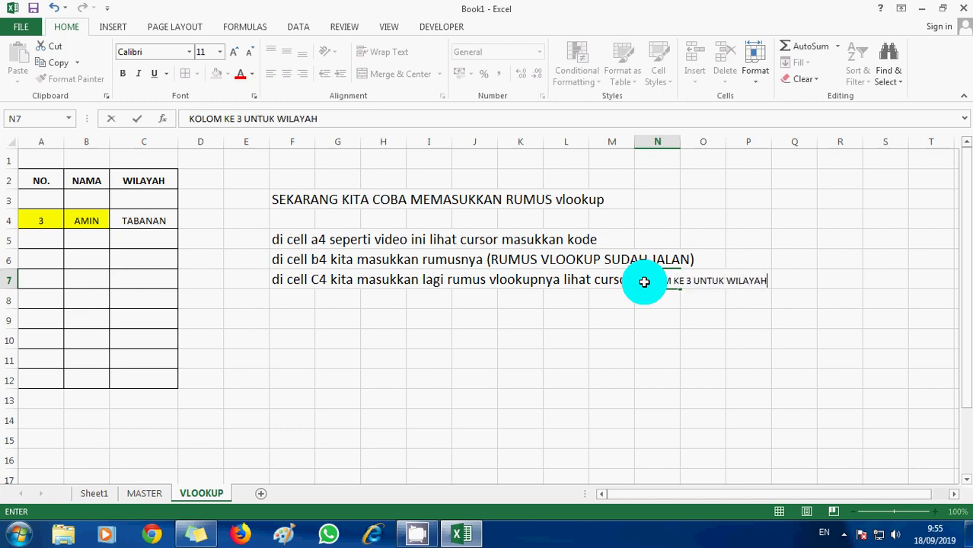
left_click(644, 282)
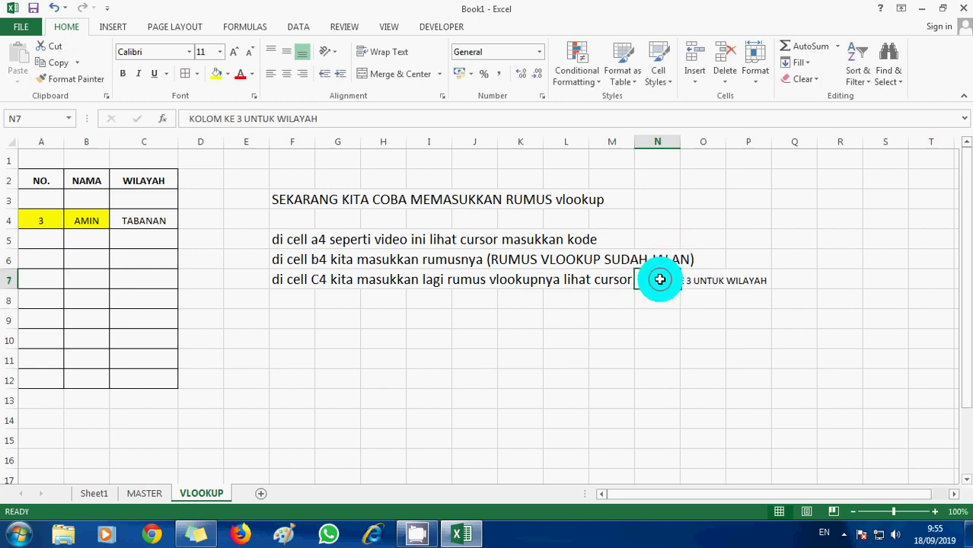
key("shift+Right")
key("shift+Right")
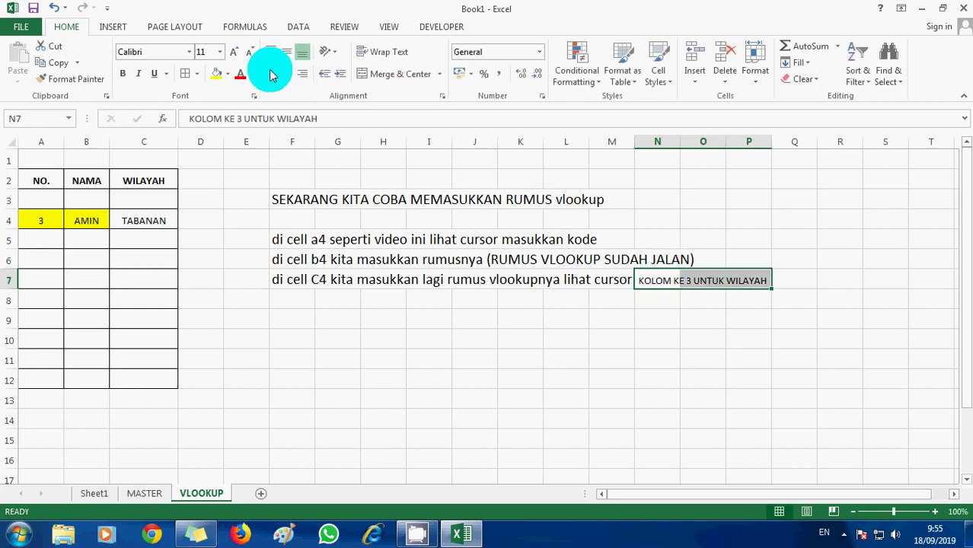
left_click(242, 75)
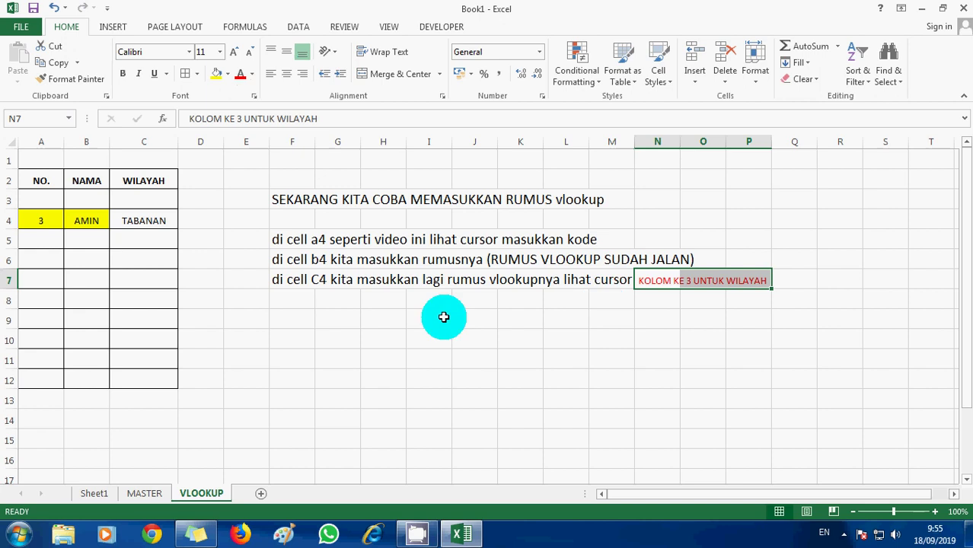
left_click(137, 219)
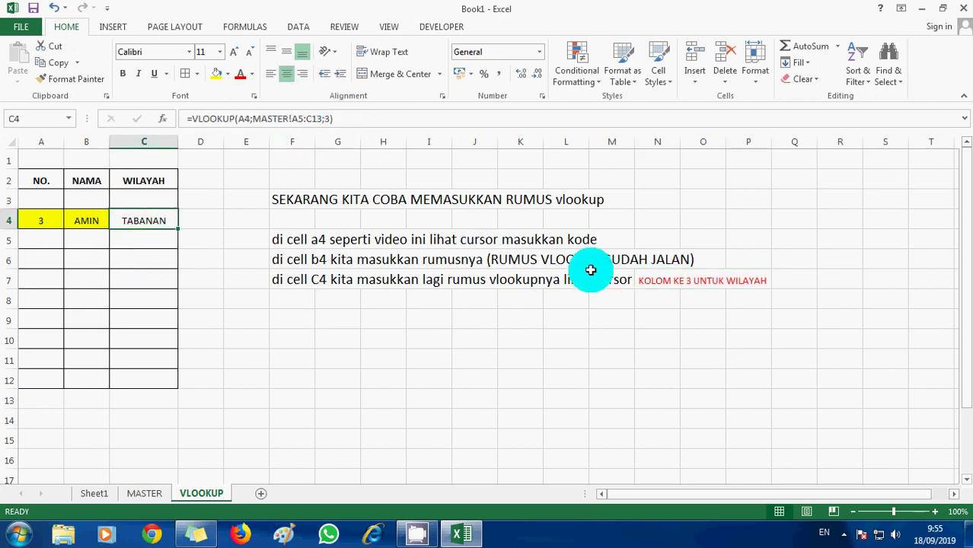
Append red text 'KOLOM KEDUA UNTUK NAMA' to the end of the F6 note.
double_click(311, 258)
type("KOLOM KEDUA UN")
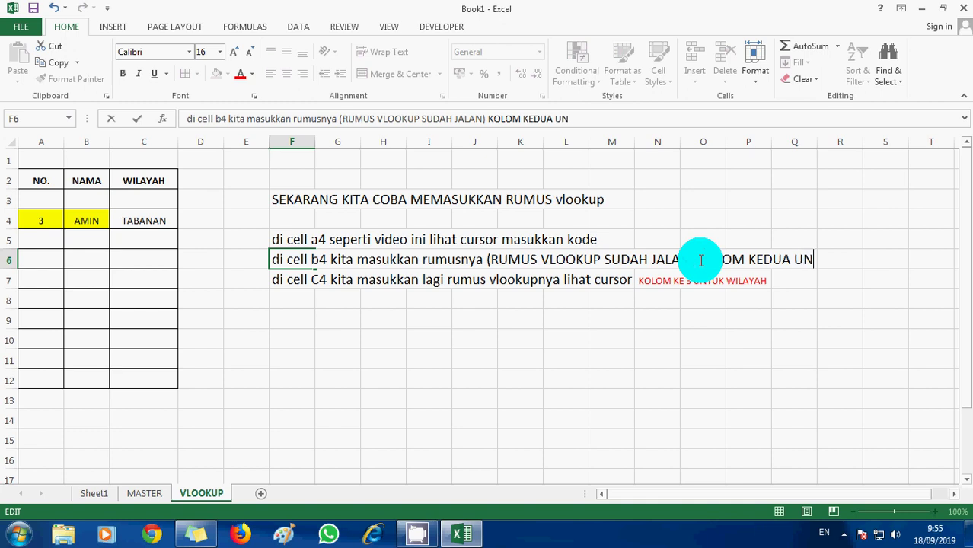
type("TUK ")
type("NAMA")
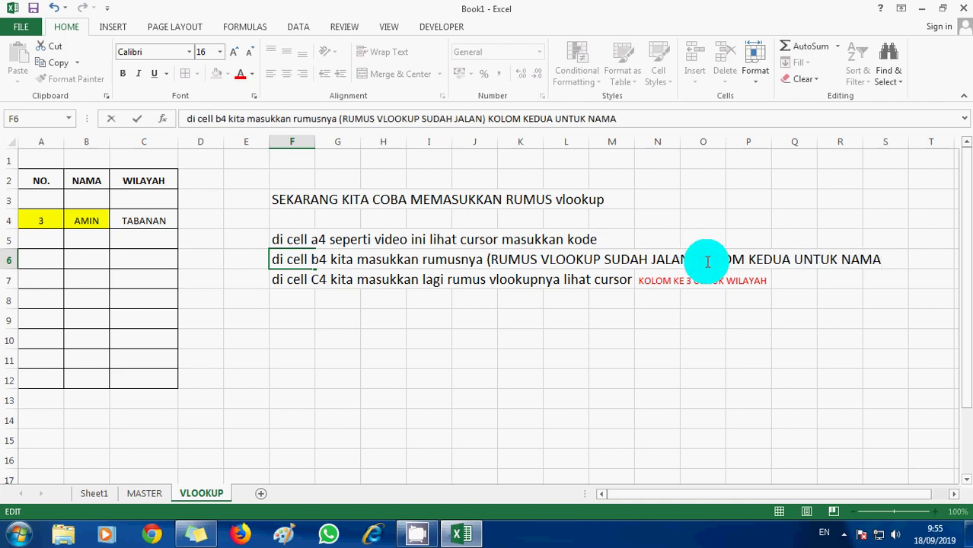
key("shift+Right")
key("shift+Right")
key("shift+Right")
key("shift+Right")
key("shift+Right")
key("shift+Right")
key("shift+Right")
key("shift+Right")
key("shift+Right")
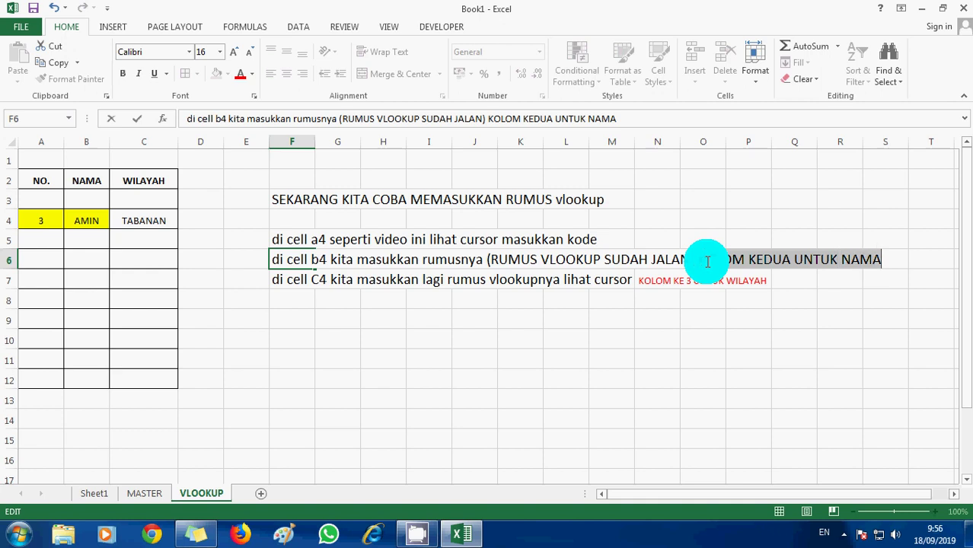
left_click(239, 74)
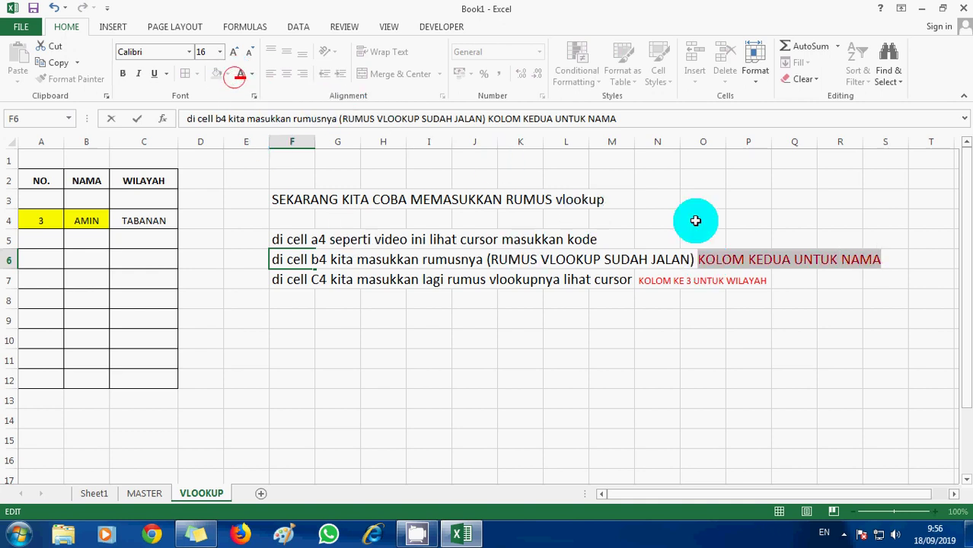
left_click(87, 218)
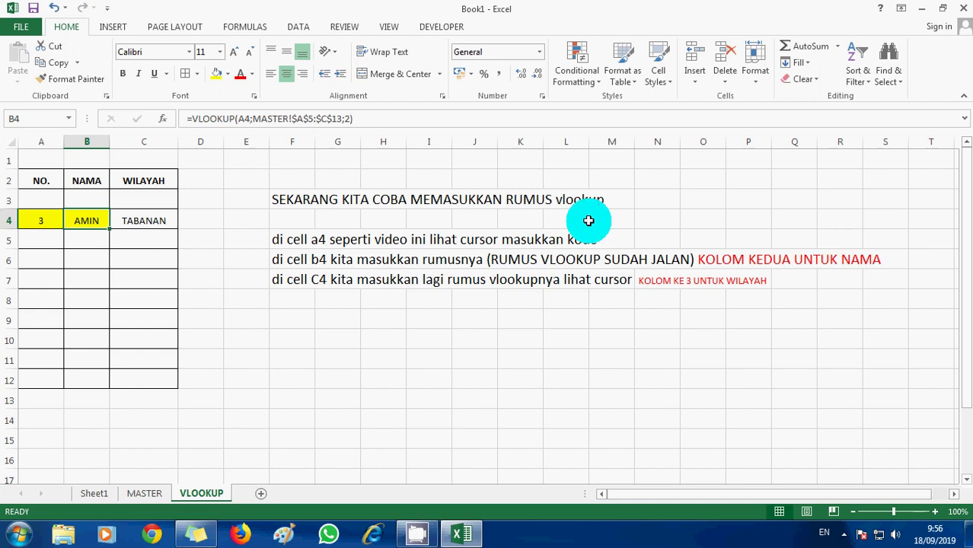
Put the C4 note in F7 into edit mode to revise its text.
left_click(160, 239)
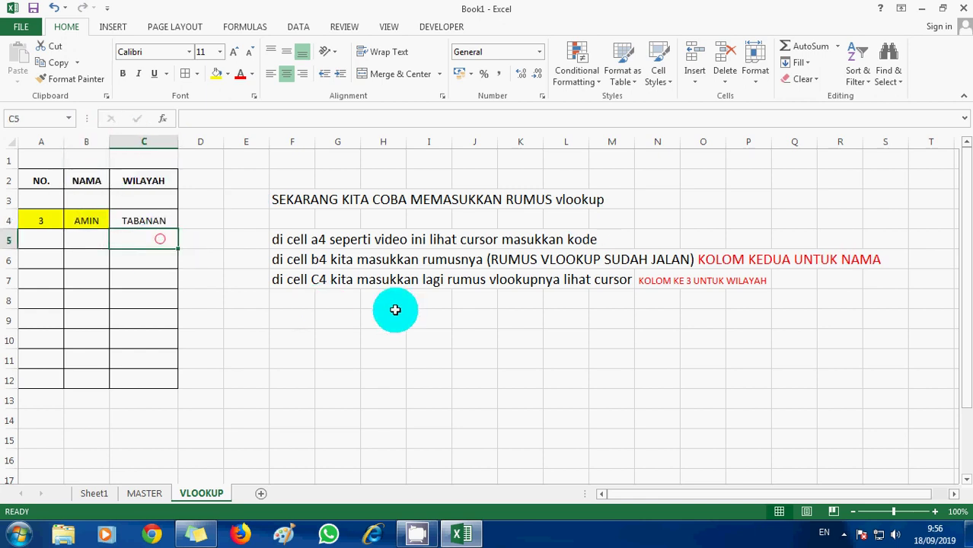
left_click(312, 280)
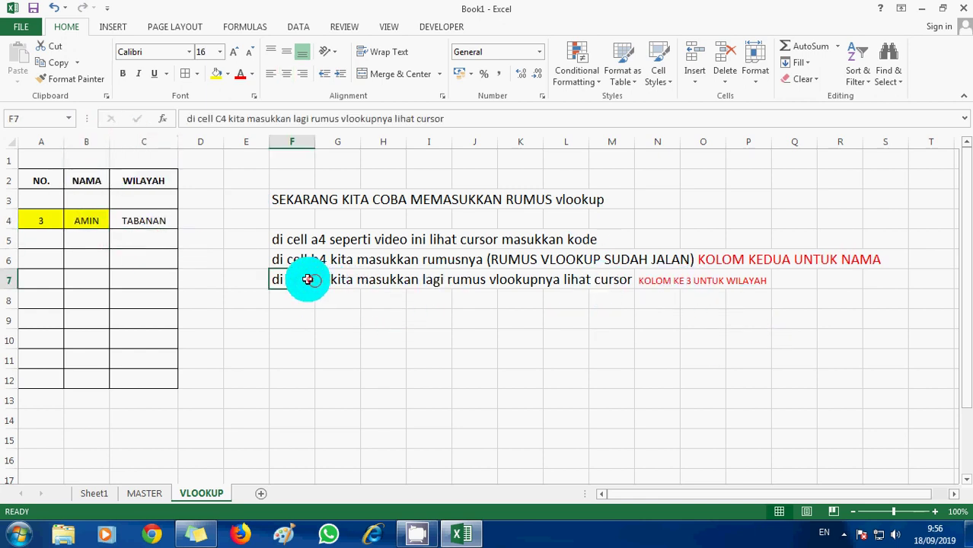
double_click(307, 280)
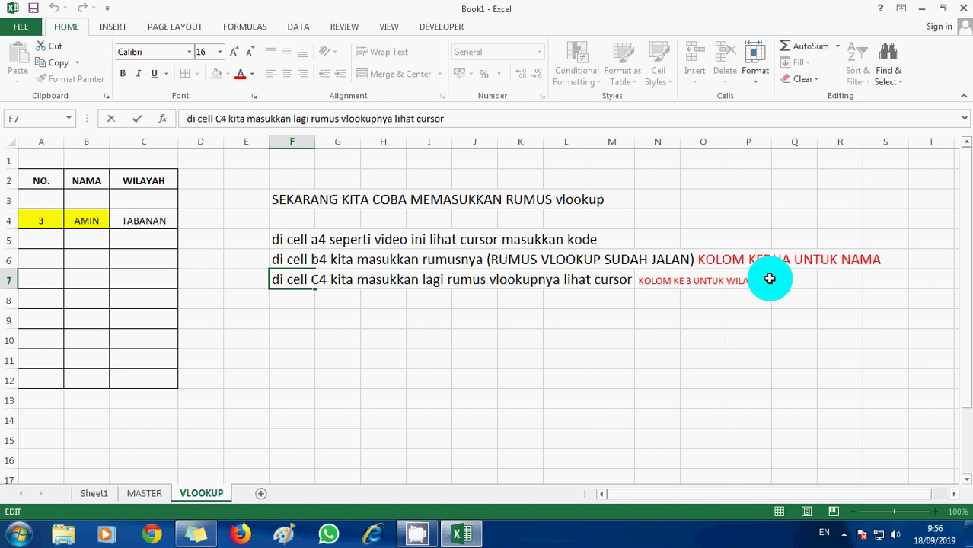
left_click(295, 280)
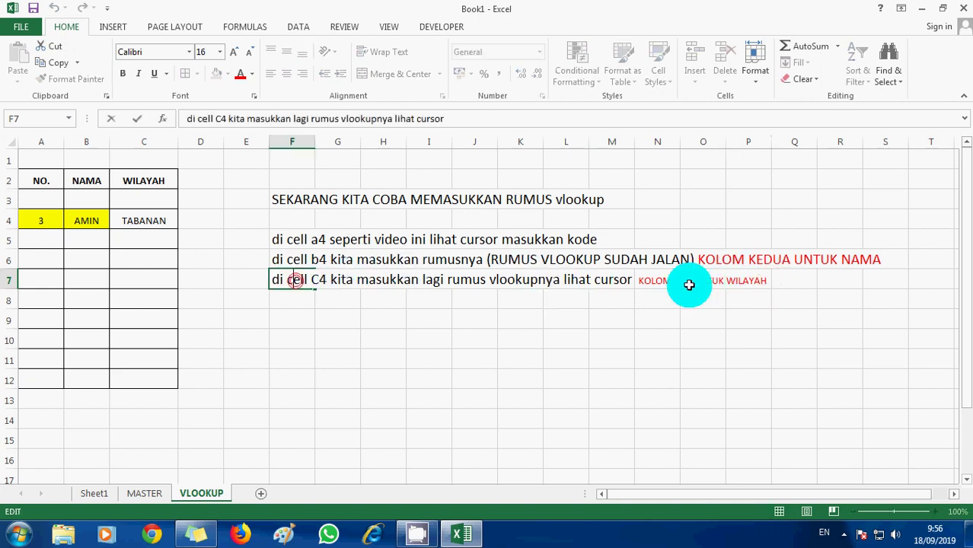
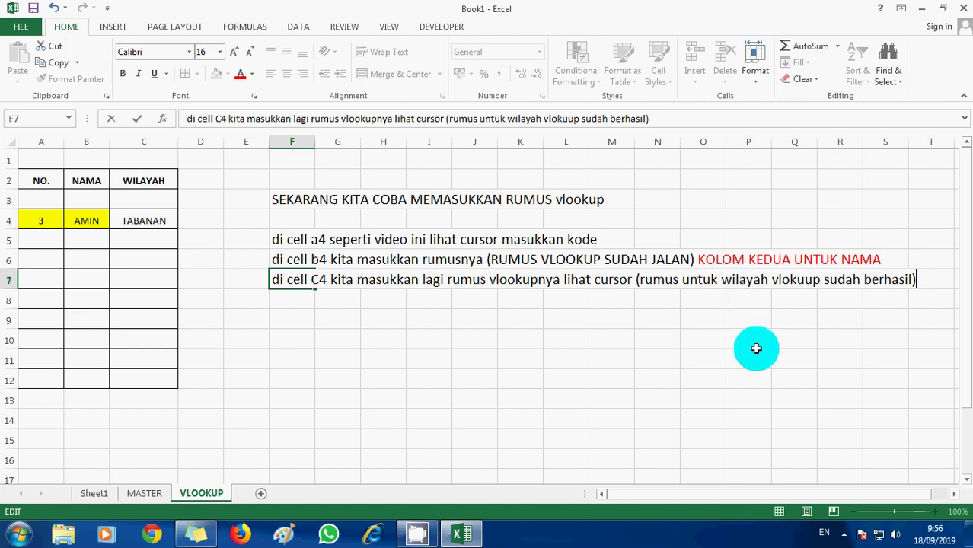
Confirm the F7 note and autofit column F to fit its longest note.
key("Return")
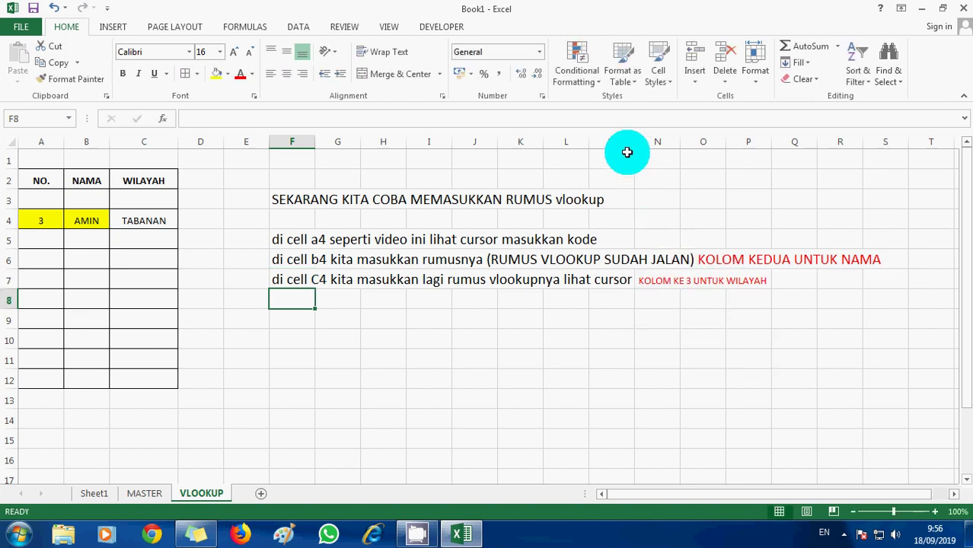
left_click(633, 142)
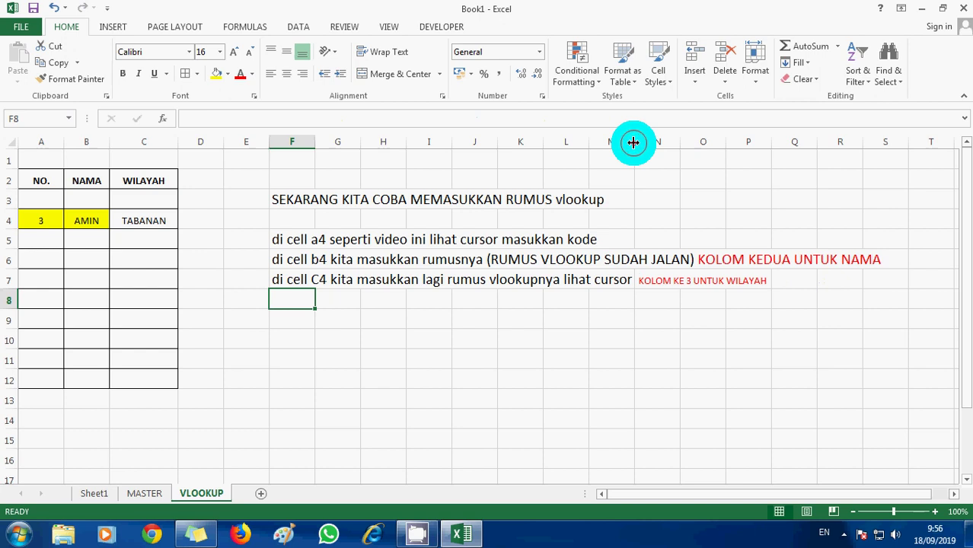
left_click_drag(315, 140, 312, 140)
double_click(312, 139)
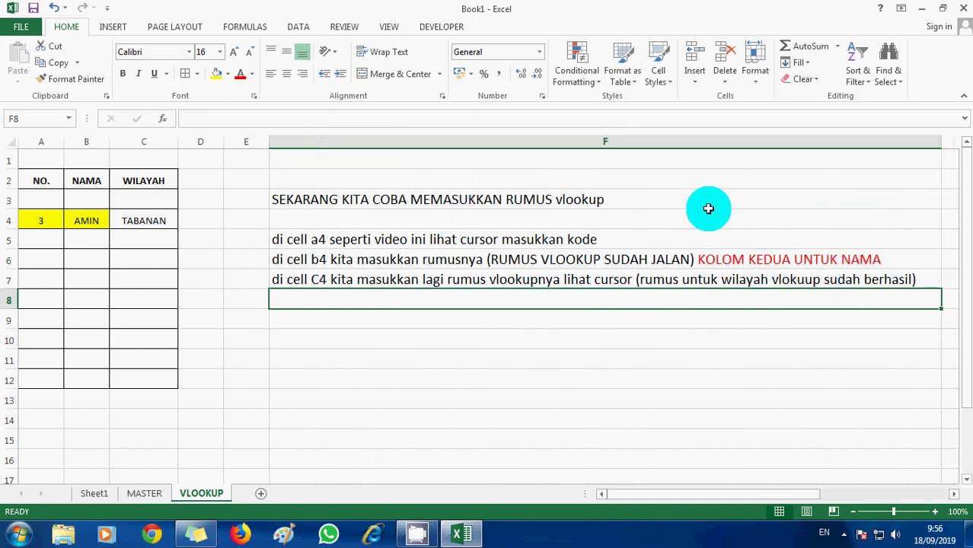
left_click(137, 242)
Change the code in A4 to 4, then to 5, so the lookups return KARANGASEM.
left_click(36, 225)
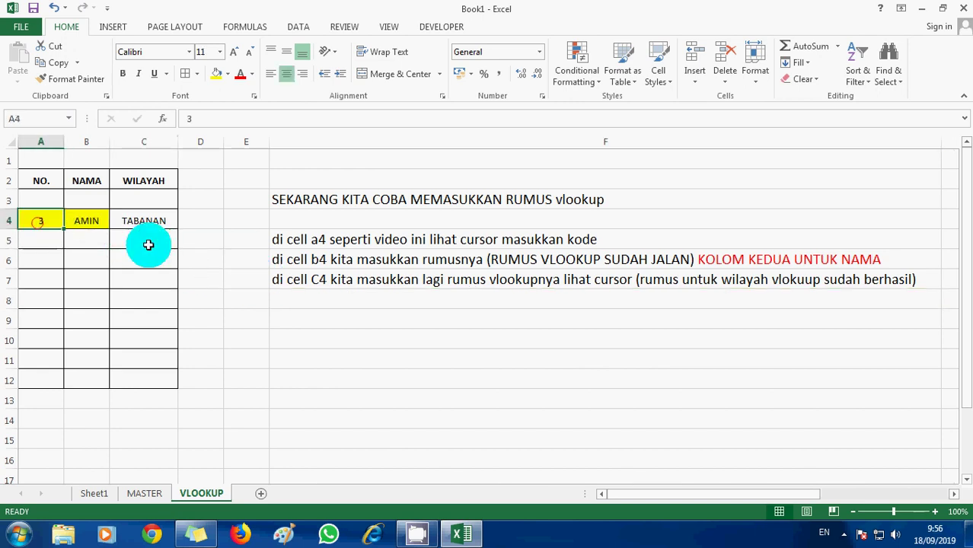
type("4")
key("Return")
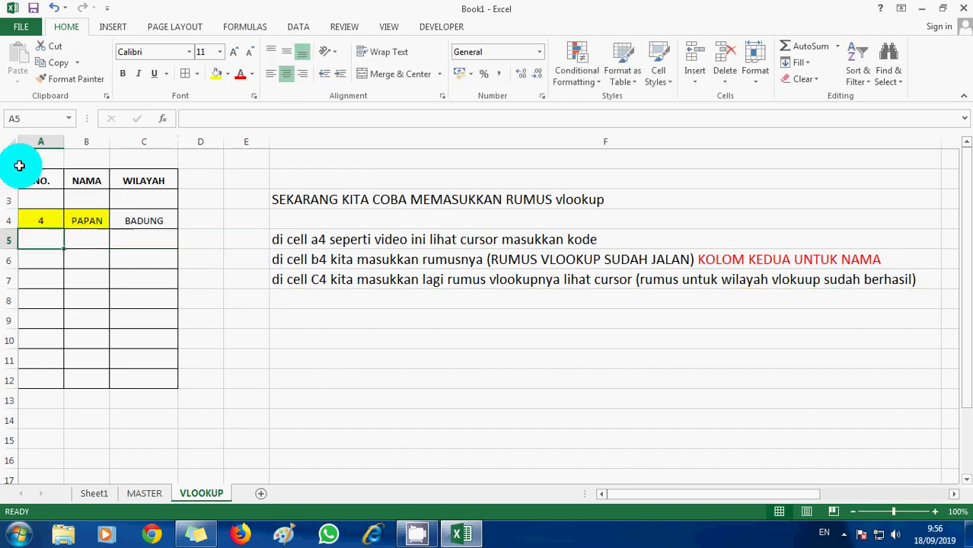
left_click(48, 218)
type("5")
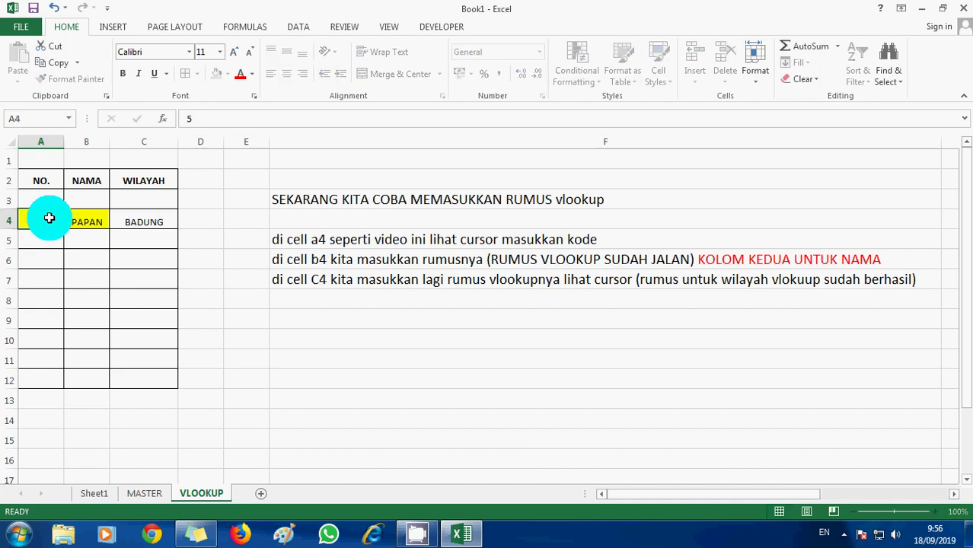
key("Return")
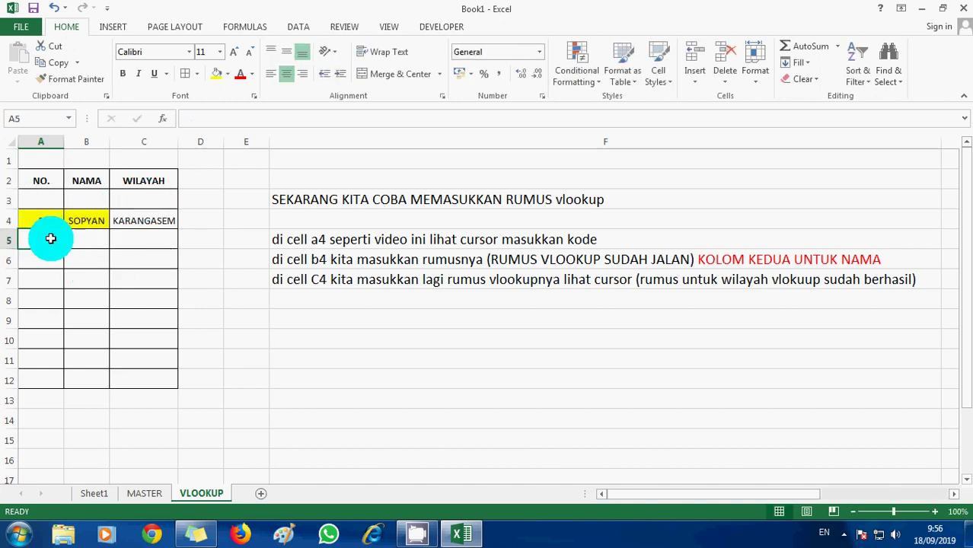
left_click(291, 305)
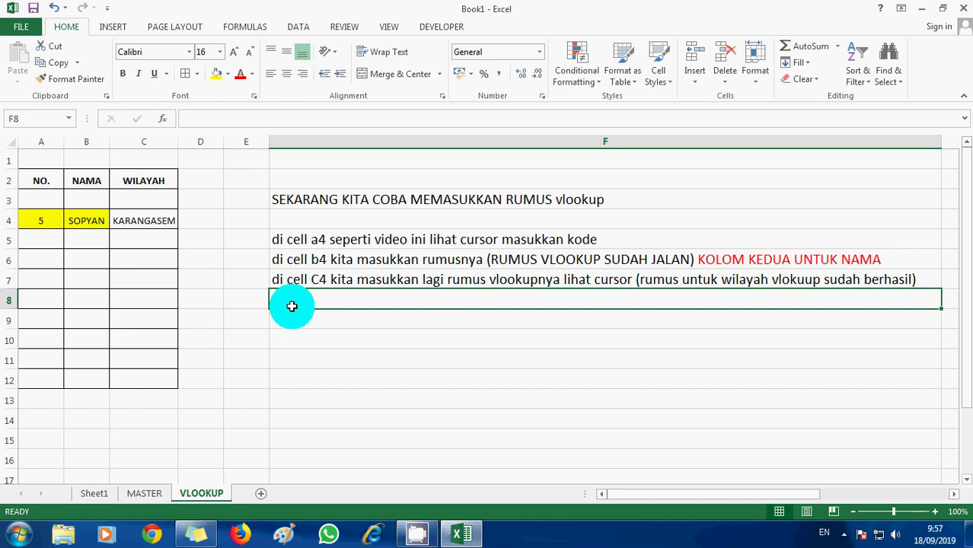
Start a note in F8 and enter code 7 in A4.
type("COBA KITA CEK UBAH KODE")
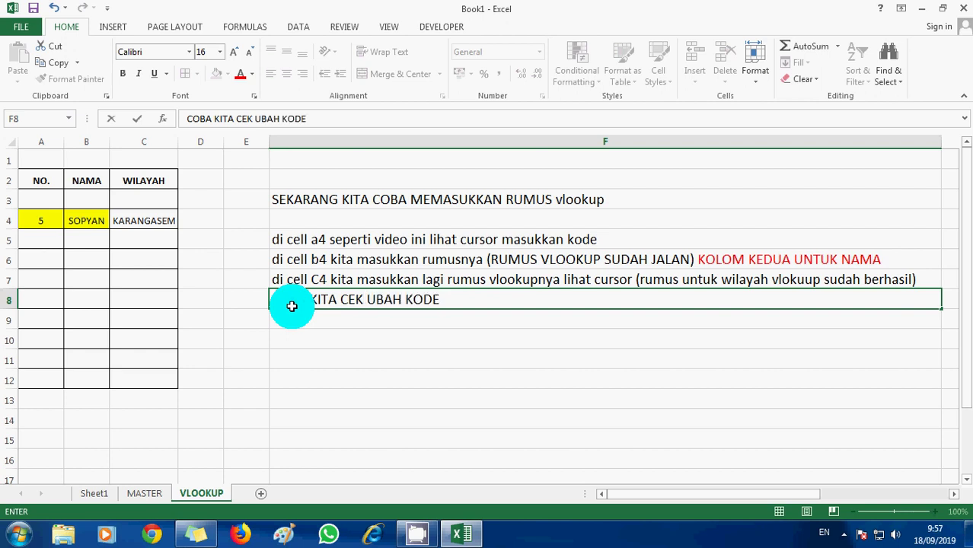
key("Return")
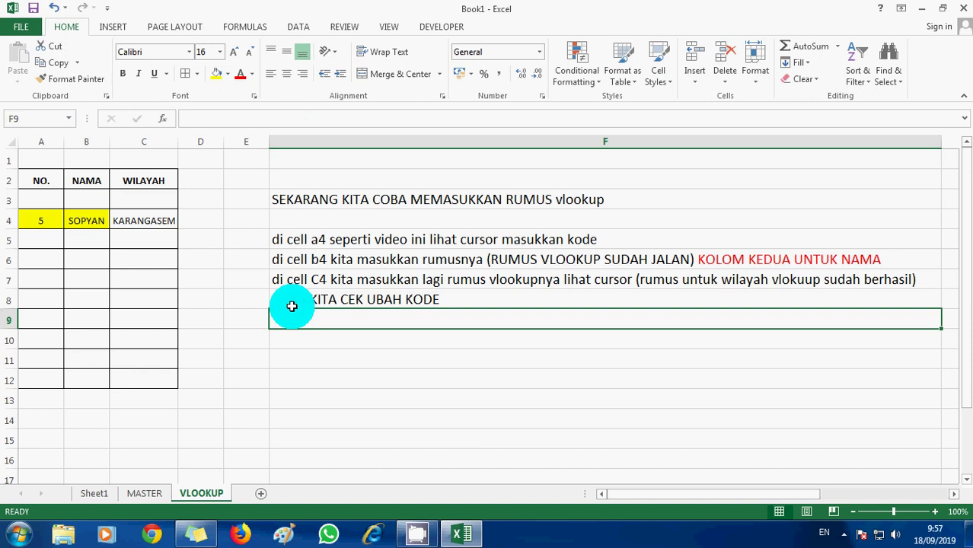
left_click(289, 303)
left_click(50, 225)
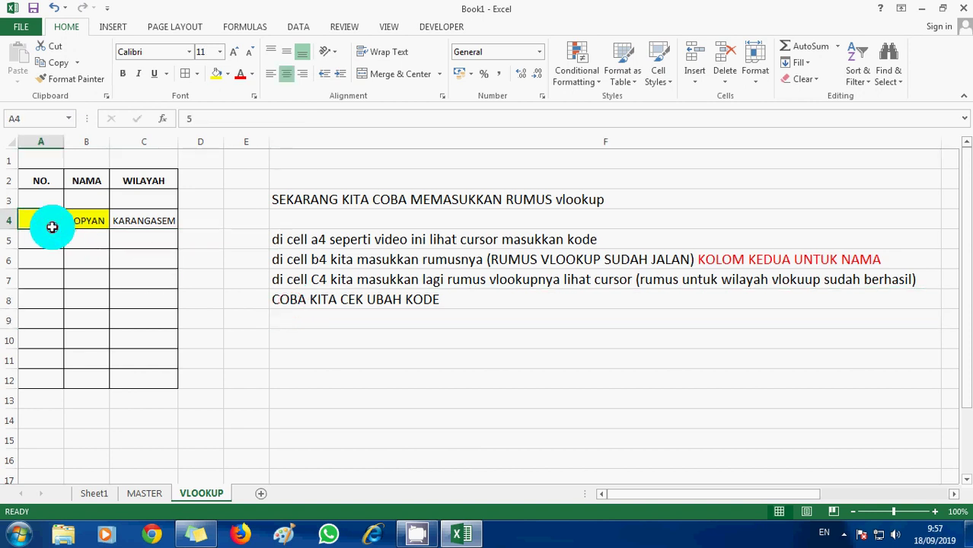
type("7")
key("Return")
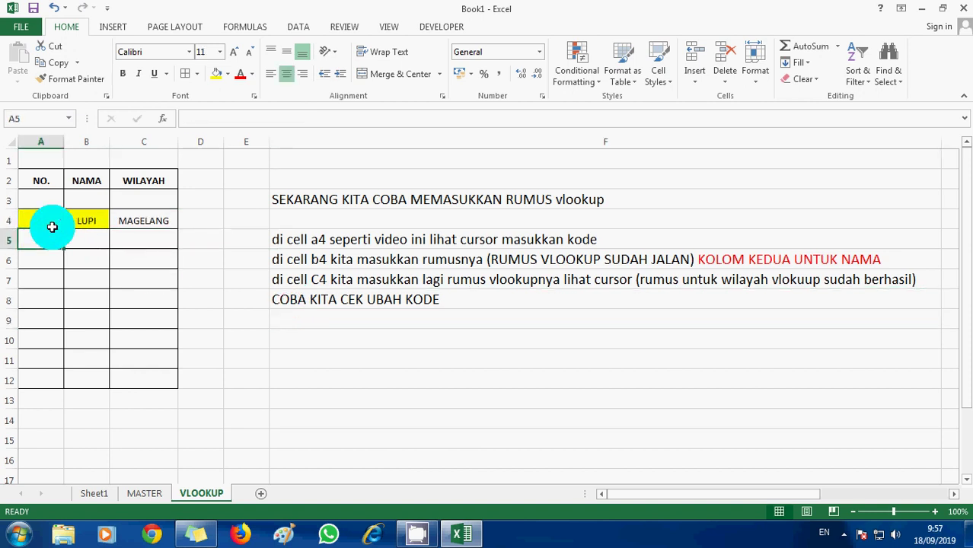
Fill C4 and the matching MASTER row A11:C11 yellow.
left_click(136, 220)
left_click(216, 78)
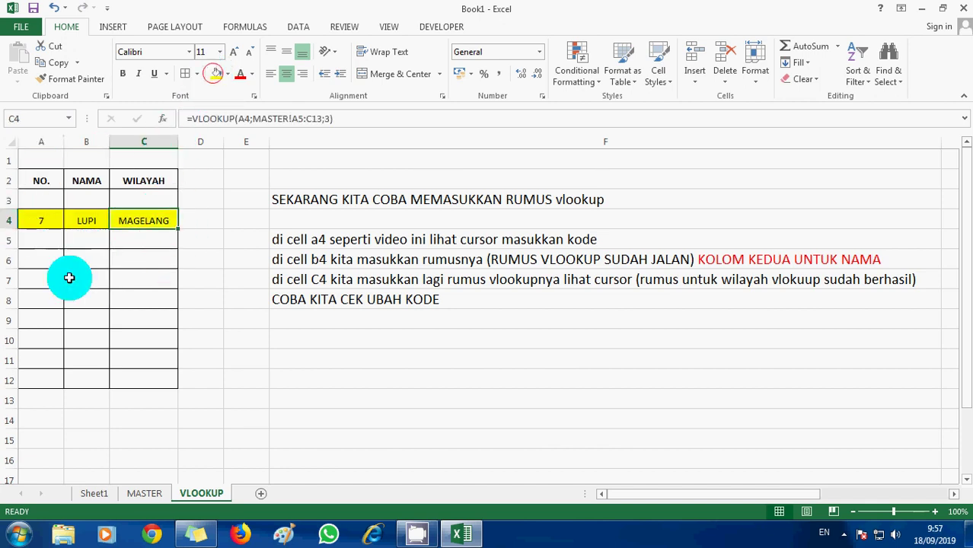
left_click(143, 494)
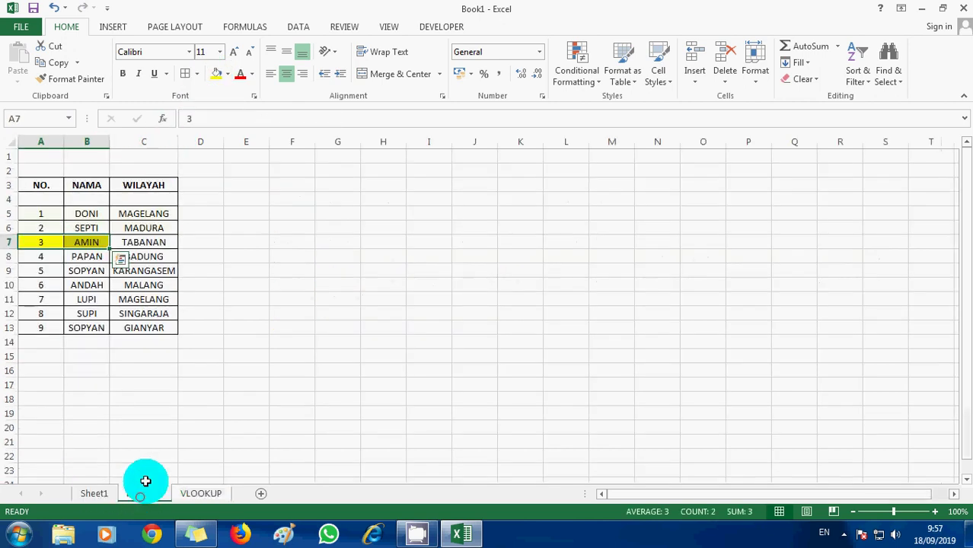
left_click(45, 299)
left_click_drag(46, 299, 168, 300)
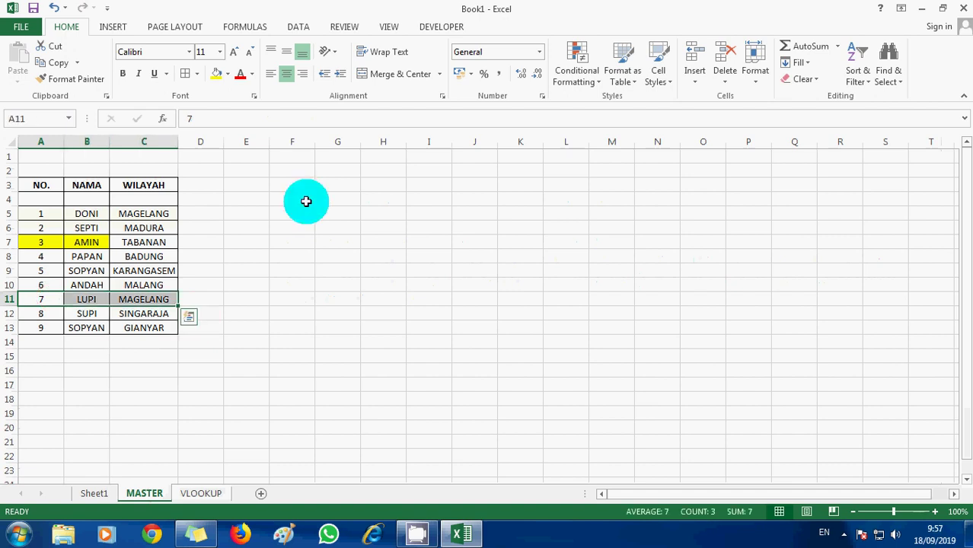
left_click(216, 74)
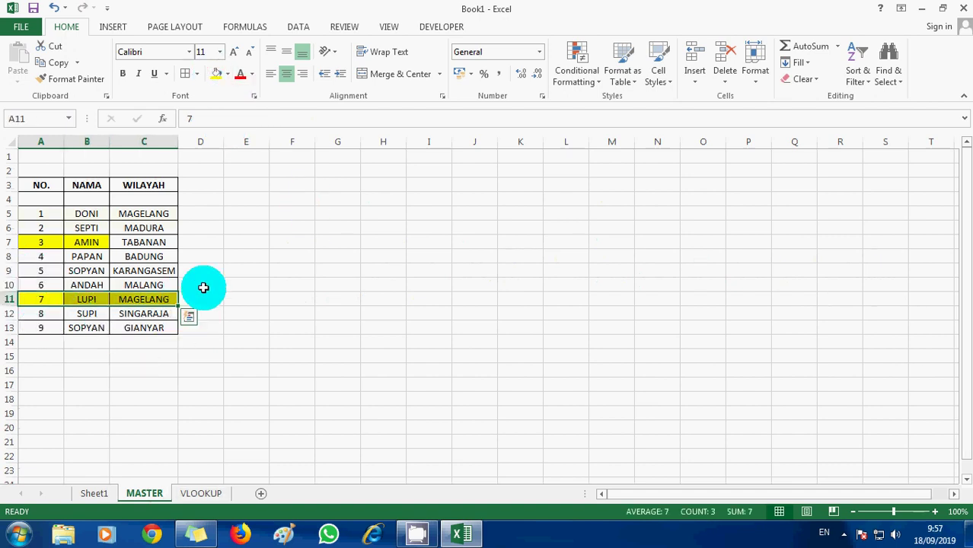
left_click(200, 494)
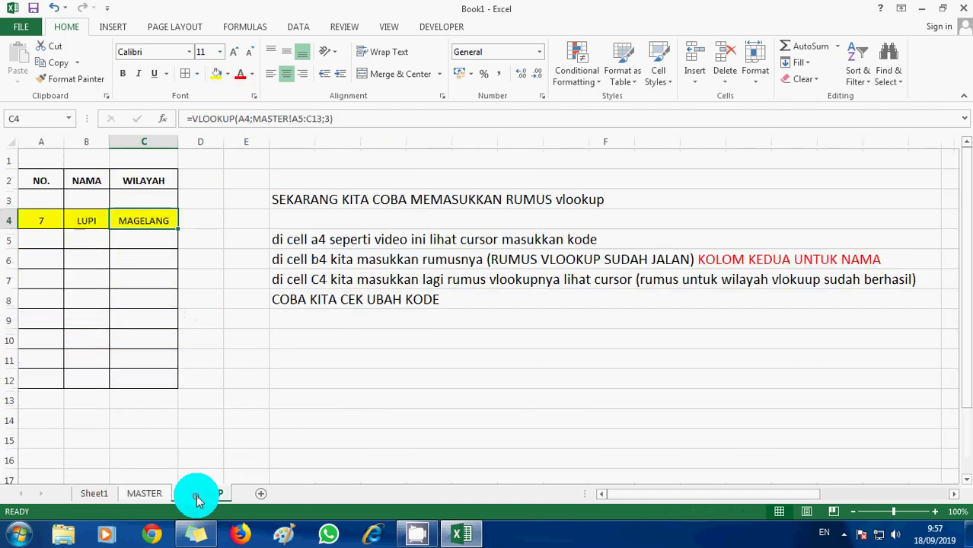
Finish the F8 note saying the formula works, then begin a note in F9.
double_click(297, 300)
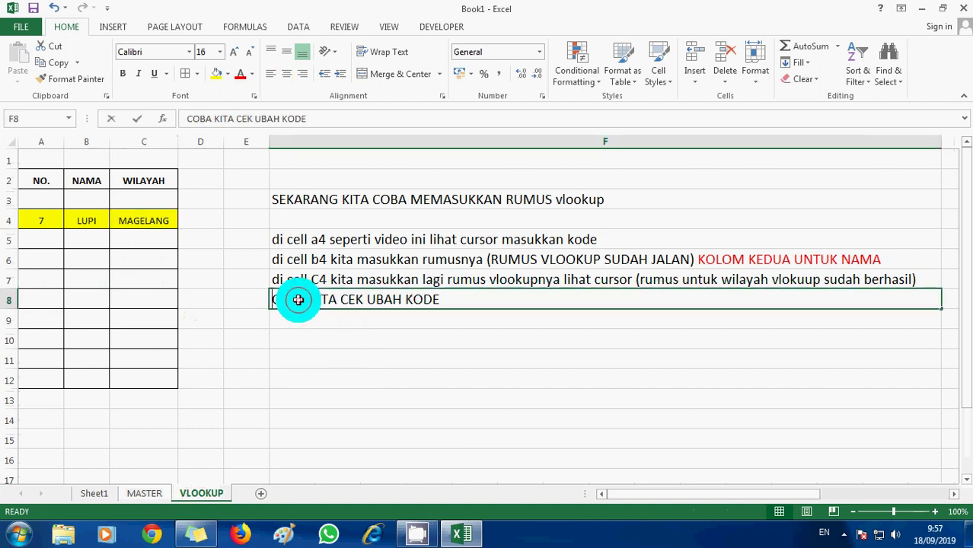
left_click(442, 299)
type("7")
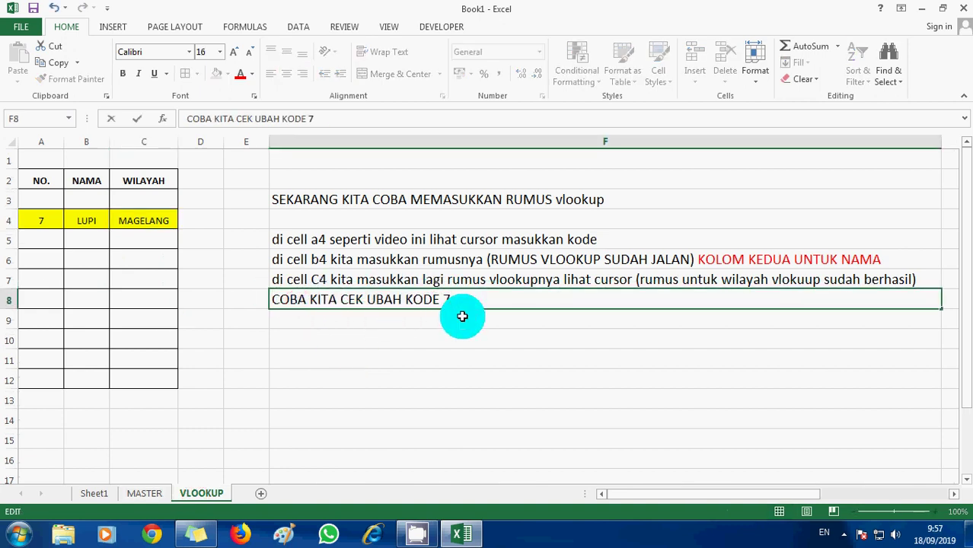
type("....COCOK DENGAN MASTER")
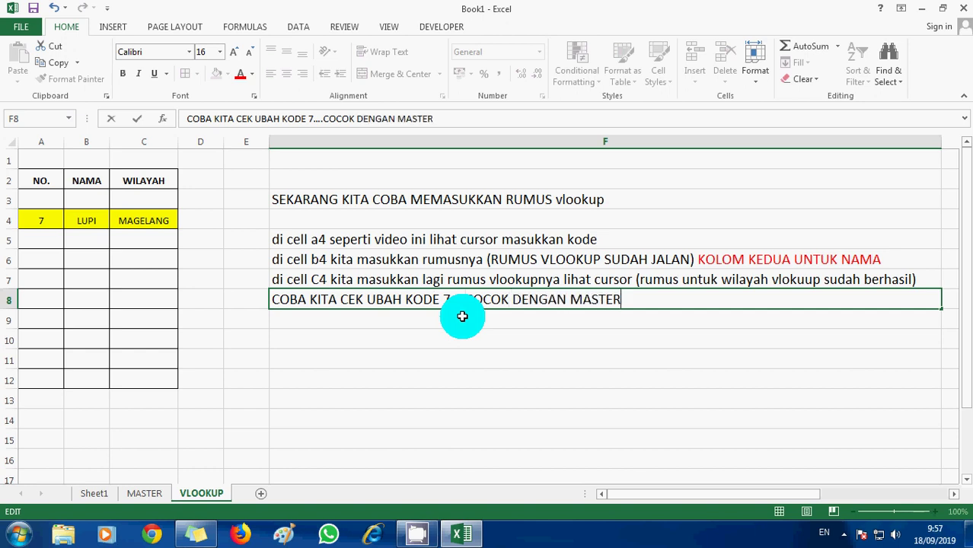
type(",RUMU")
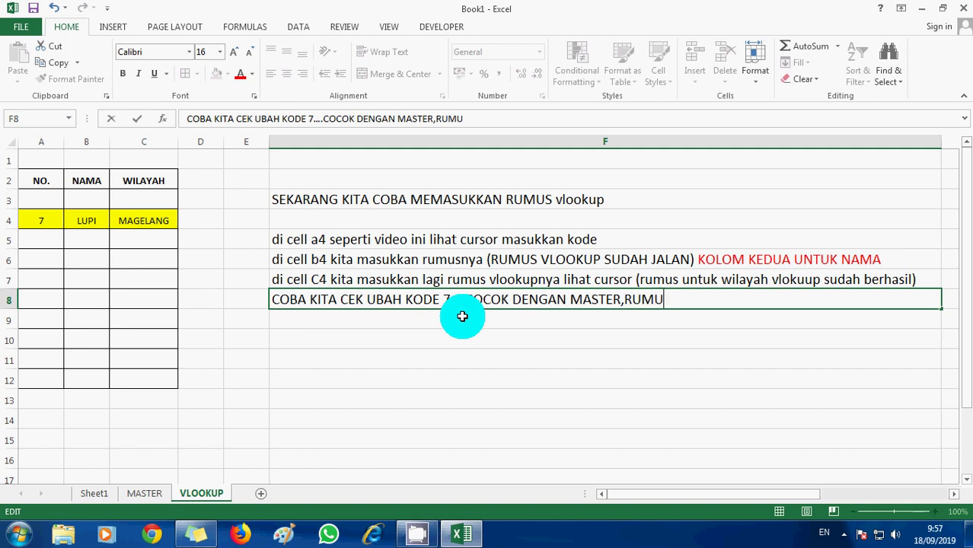
type("S JALAN")
key("Return")
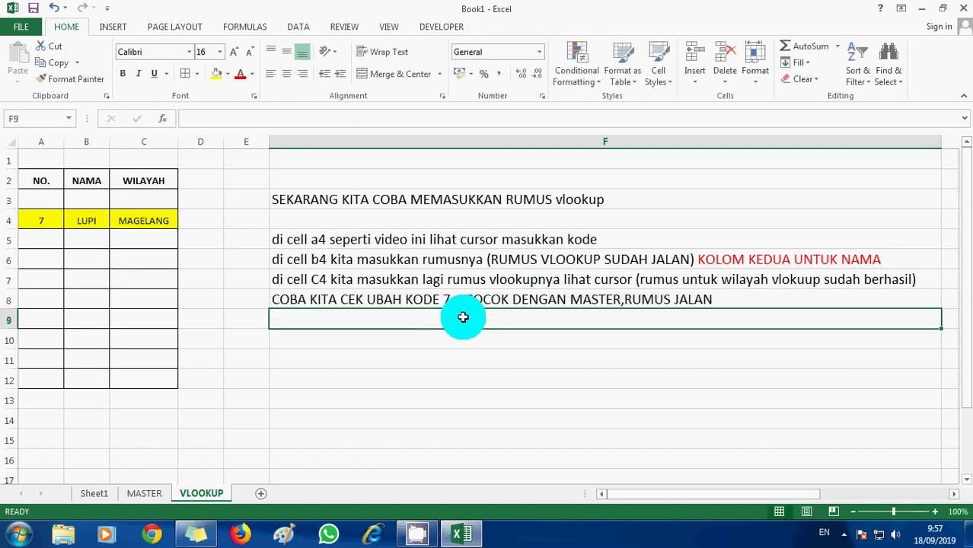
type("COBA KITA CE")
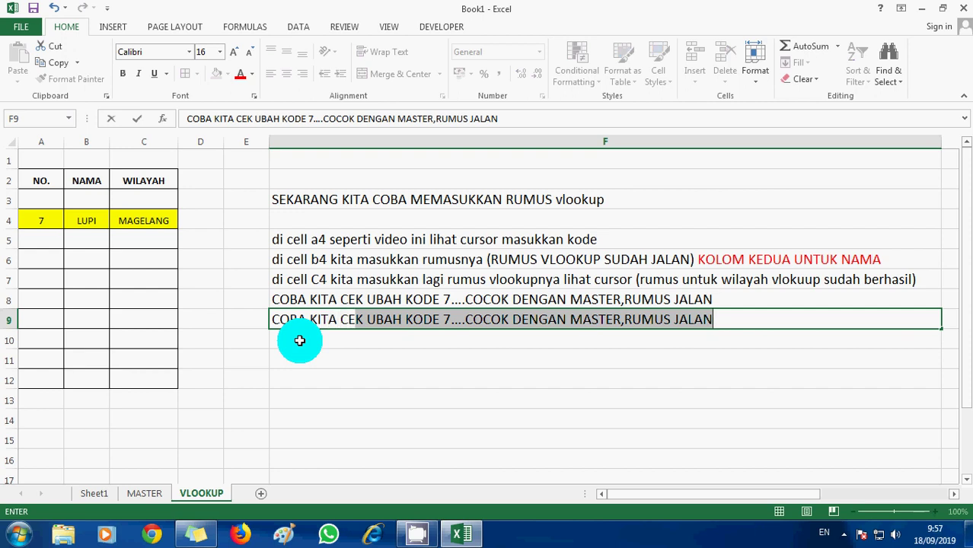
type("K DG ANGKA 6")
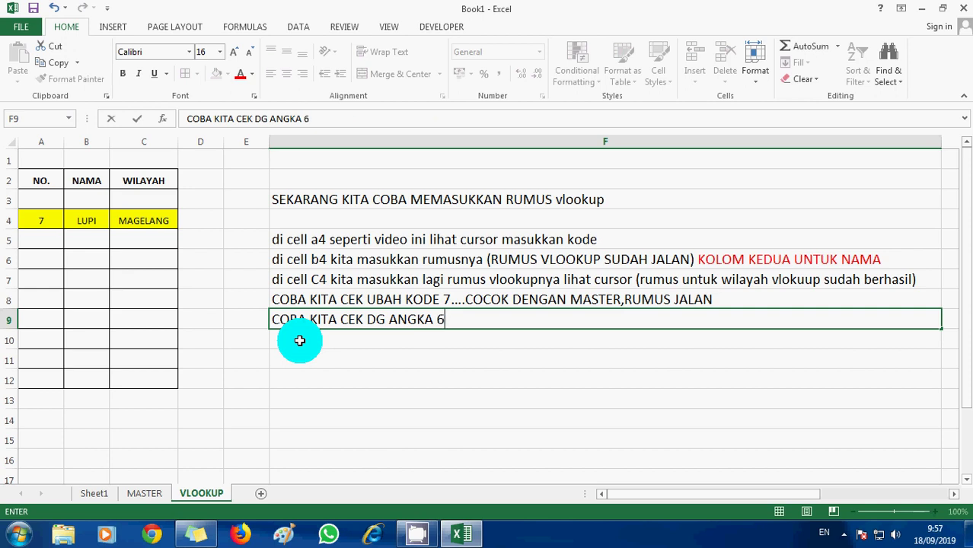
Enter code 6 in A4 so the lookups return MALANG.
left_click(299, 340)
left_click(50, 220)
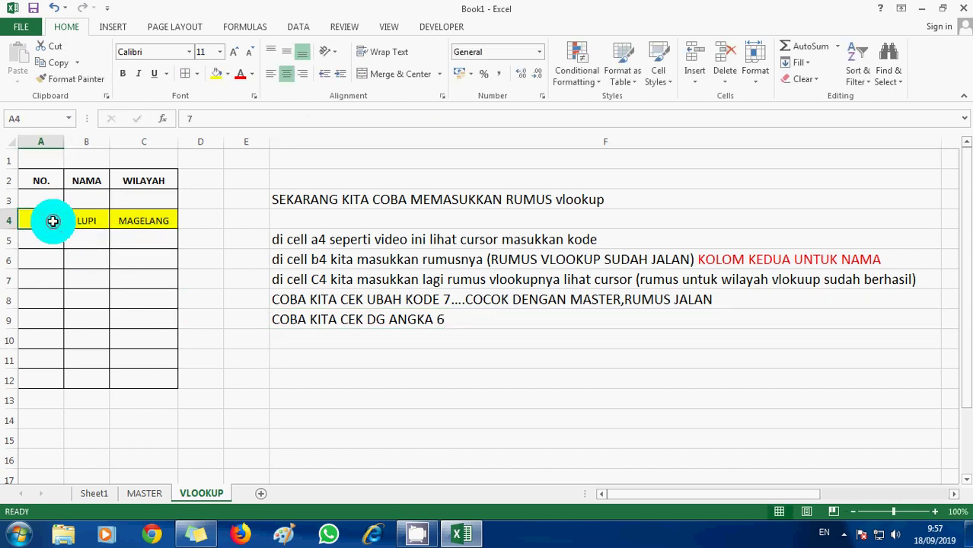
type("6")
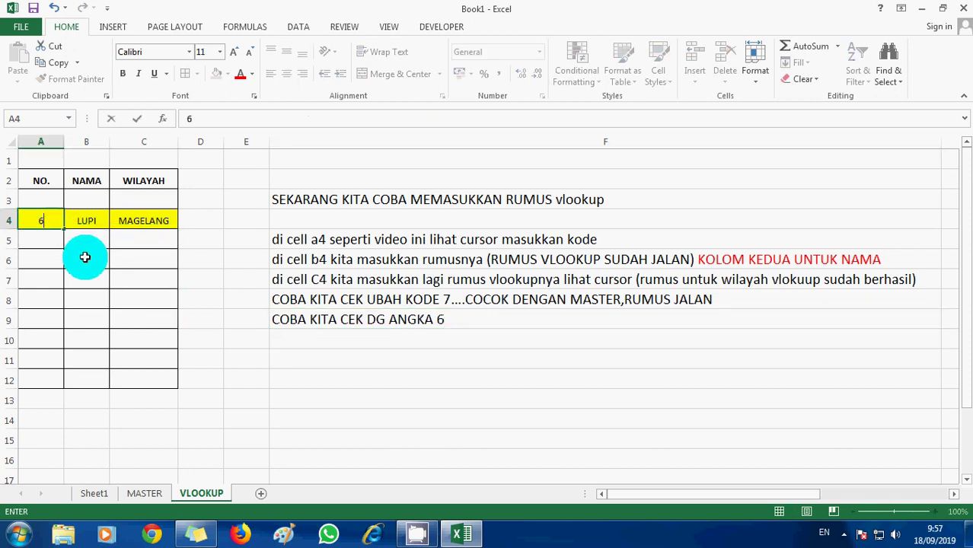
key("Return")
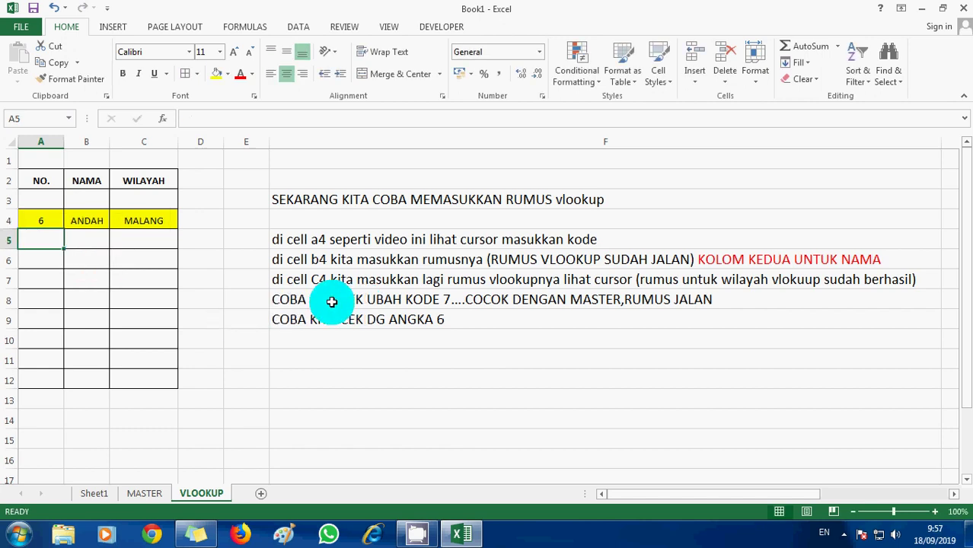
Revise the wording of the F9 note, adding 'ENTER'.
left_click(287, 323)
double_click(287, 323)
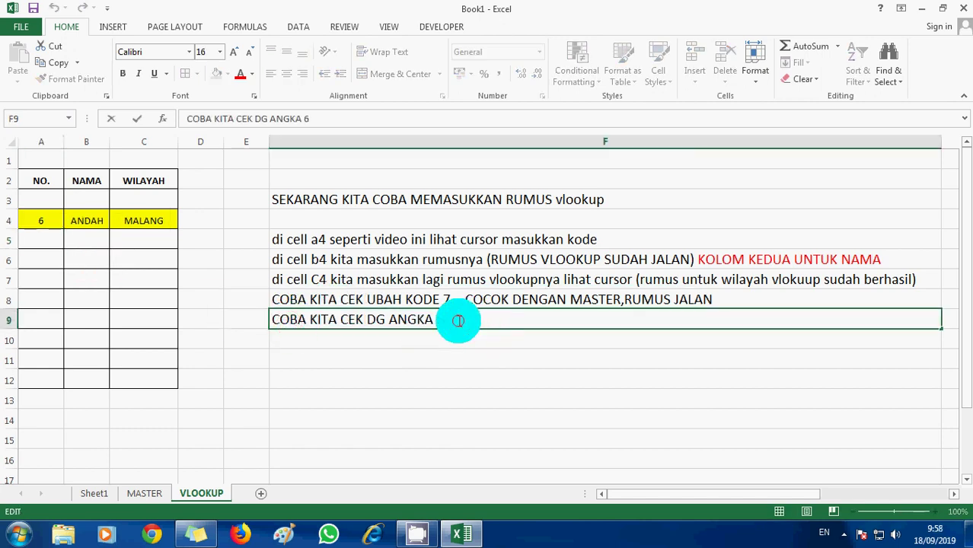
type("TE")
key("BackSpace")
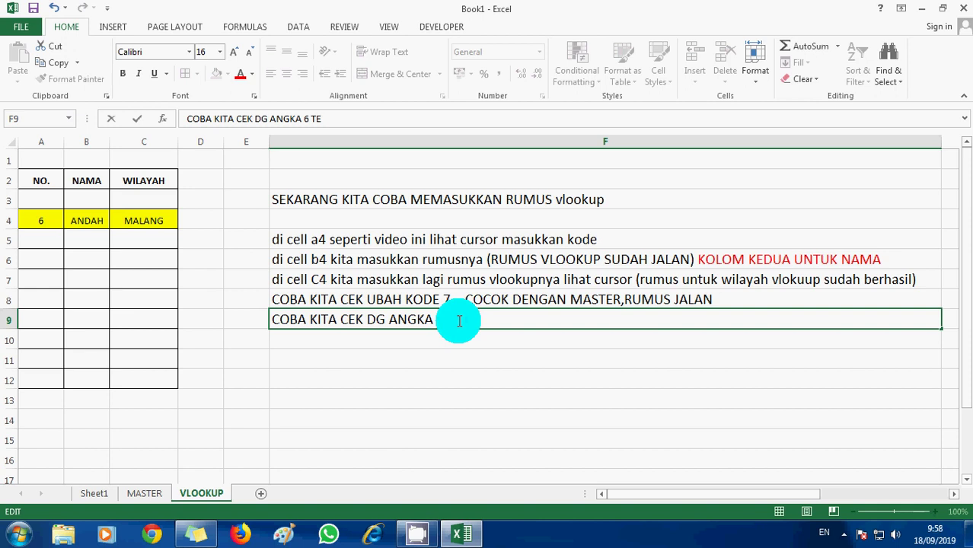
type("ENTER")
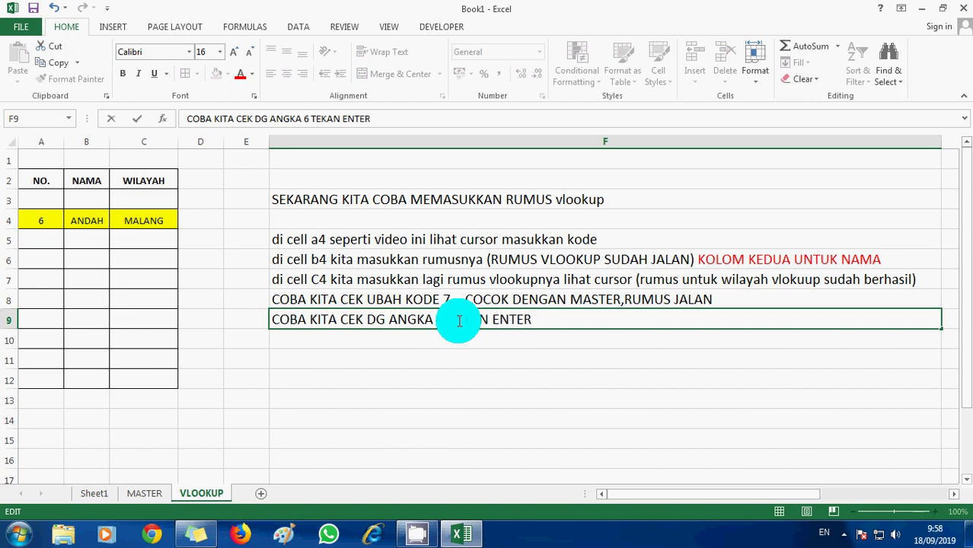
left_click(471, 363)
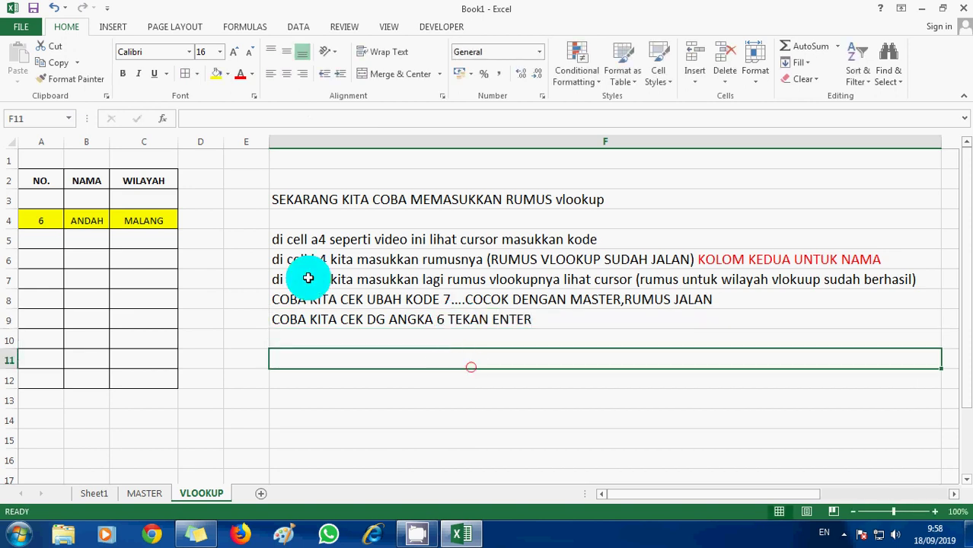
Shade the ANDAH row (code 6) green on the MASTER sheet.
left_click(146, 493)
left_click(38, 285)
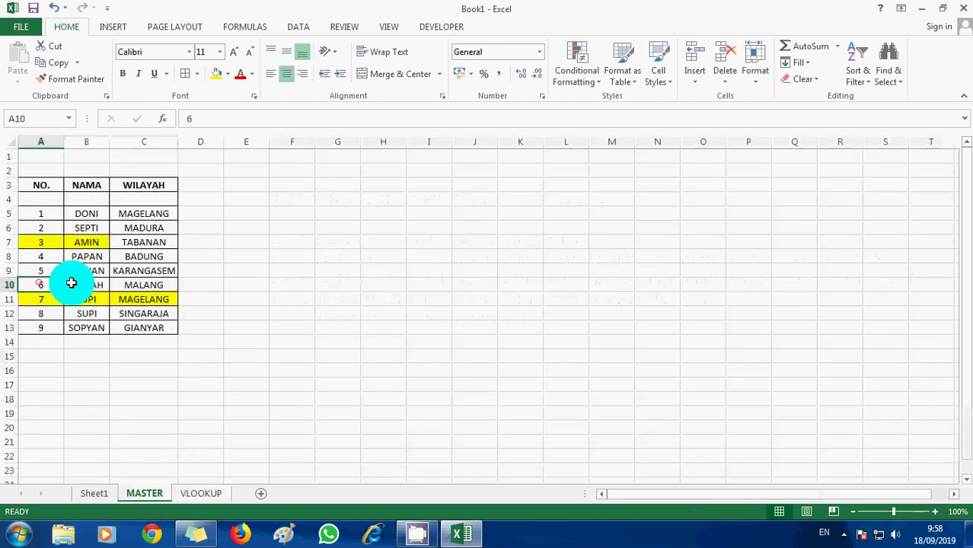
key("shift+Right")
key("shift+Right")
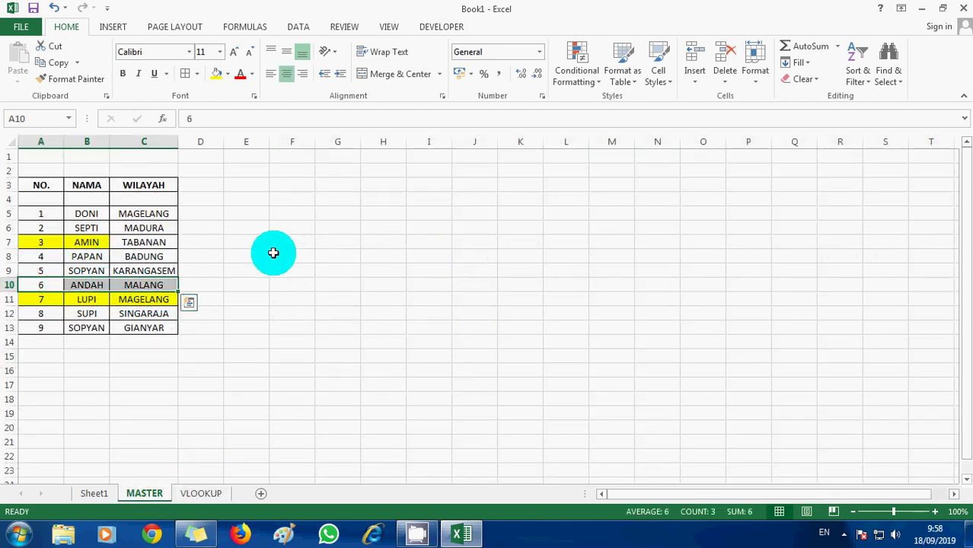
left_click(226, 76)
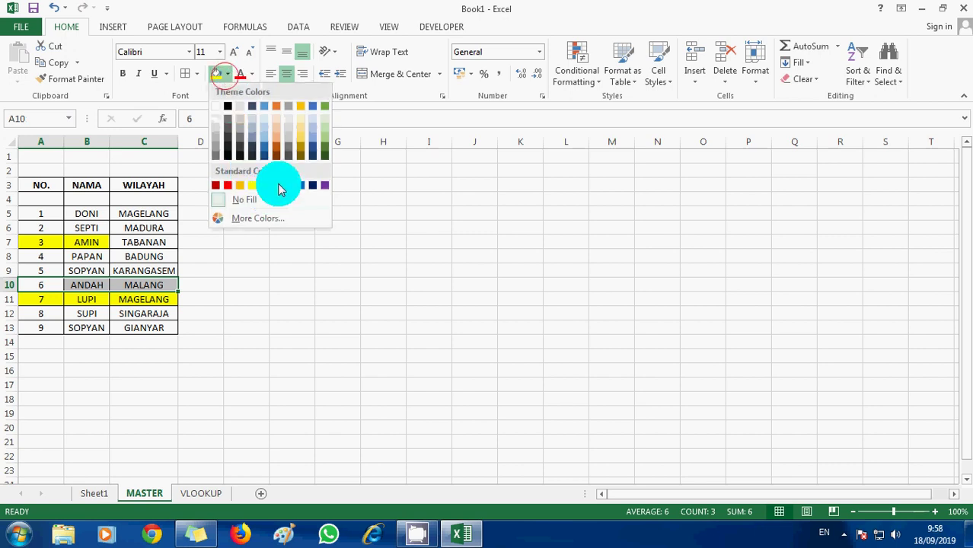
left_click(279, 184)
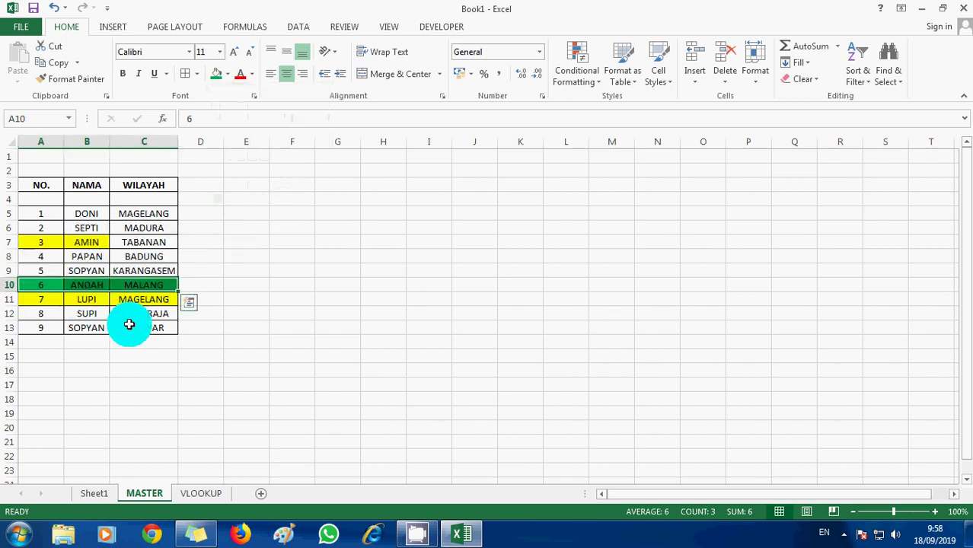
left_click(202, 492)
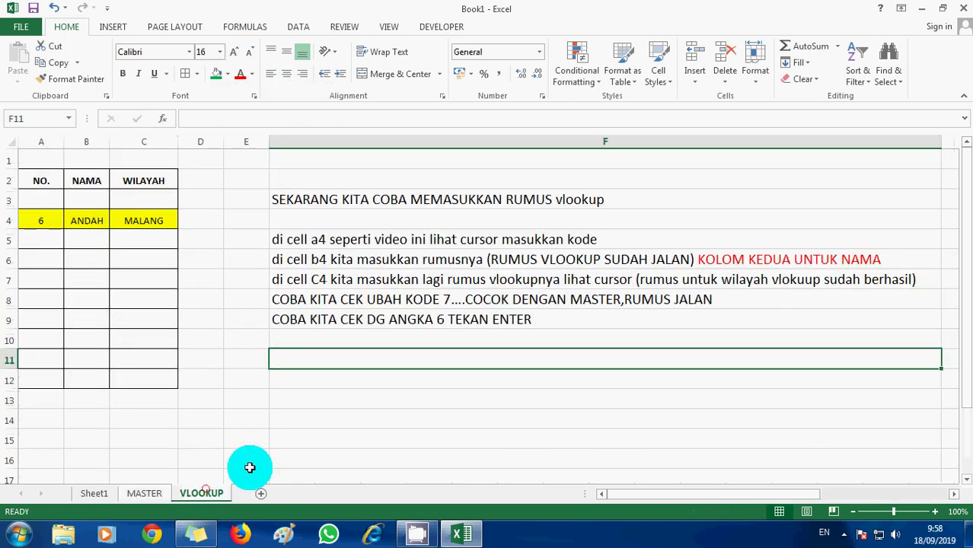
Complete the F9 note saying the formula matches and works.
double_click(305, 319)
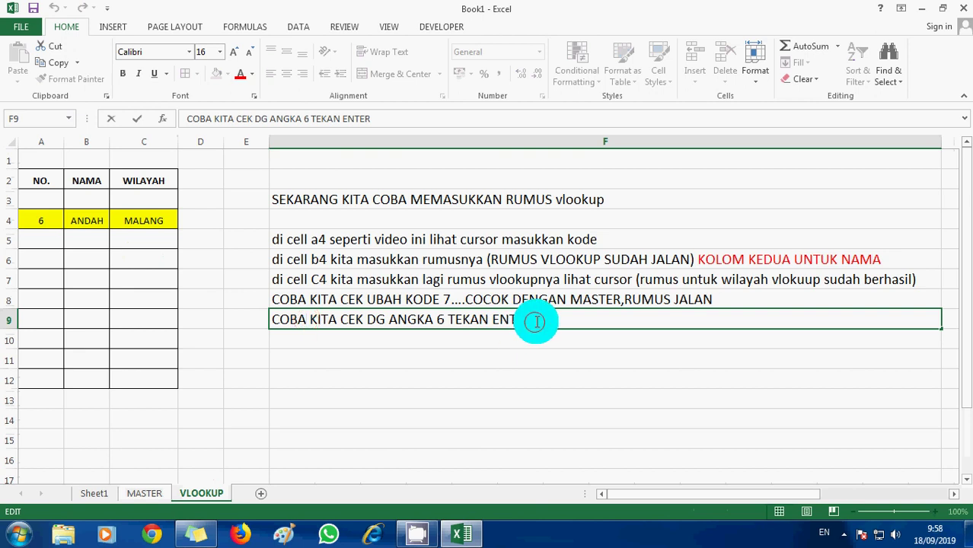
type(".")
type("COCOK ")
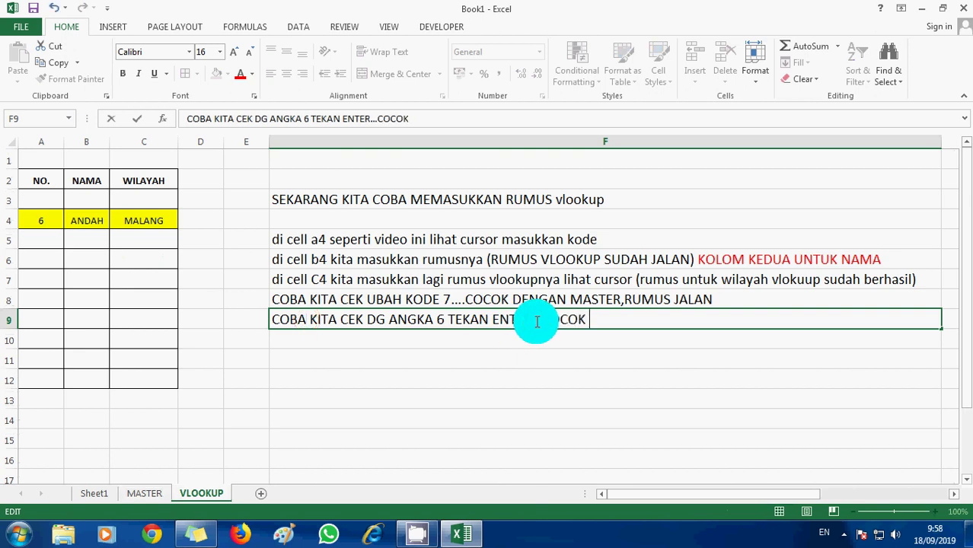
type("RUMUS D=")
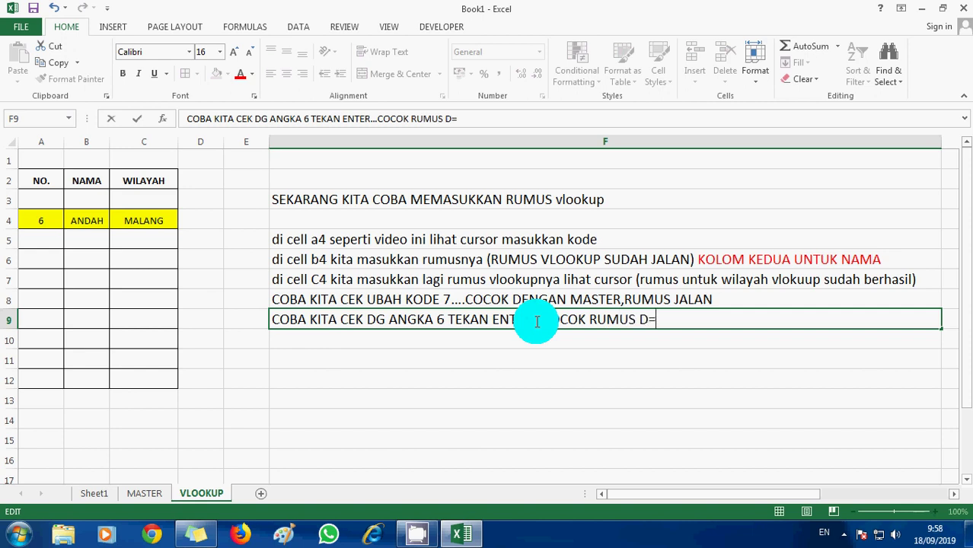
key("BackSpace")
key("BackSpace")
type("SUDAH")
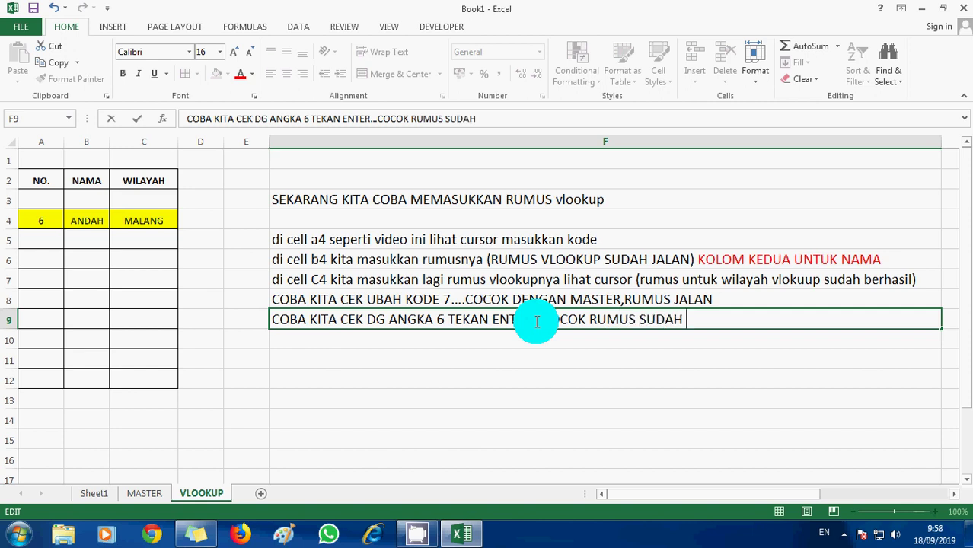
type(" JALAN")
key("Return")
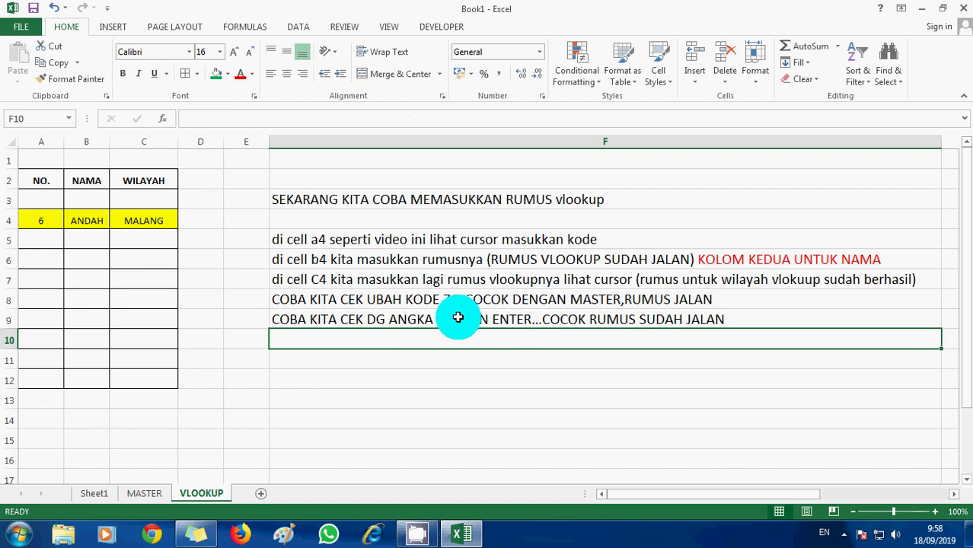
Add the note 'SEKARANG KITA KOPI KE BAWAH' in F10.
left_click(48, 226)
left_click(169, 273)
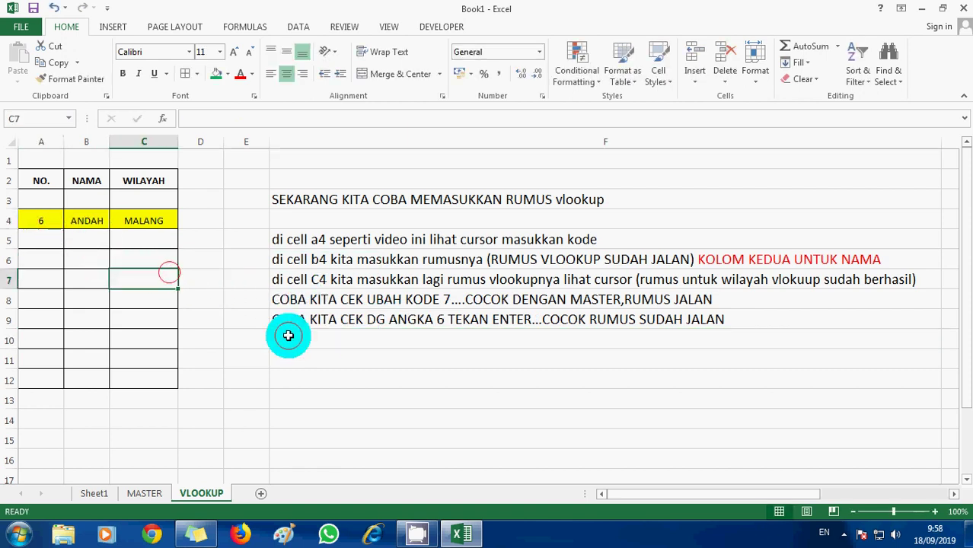
left_click(296, 340)
type("SEKARAN")
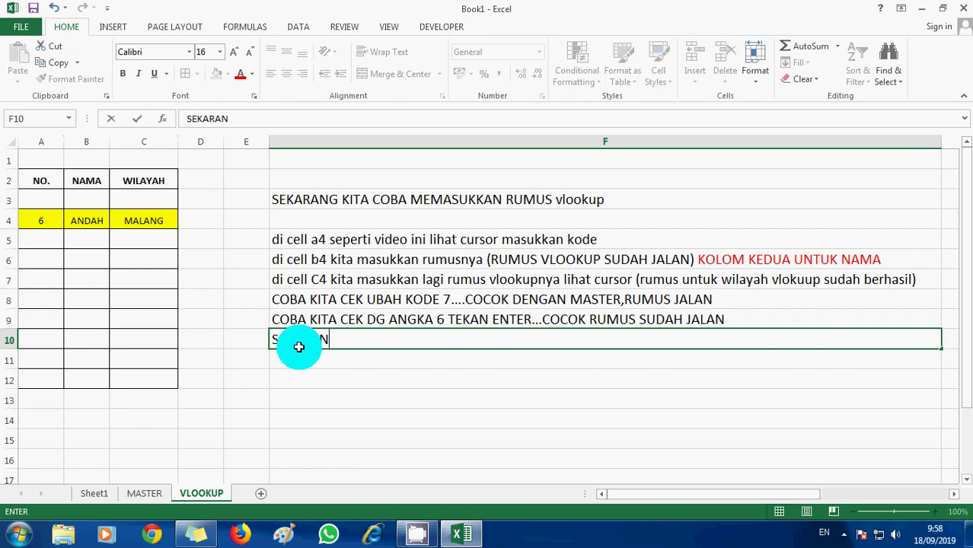
type("G KITA KOP")
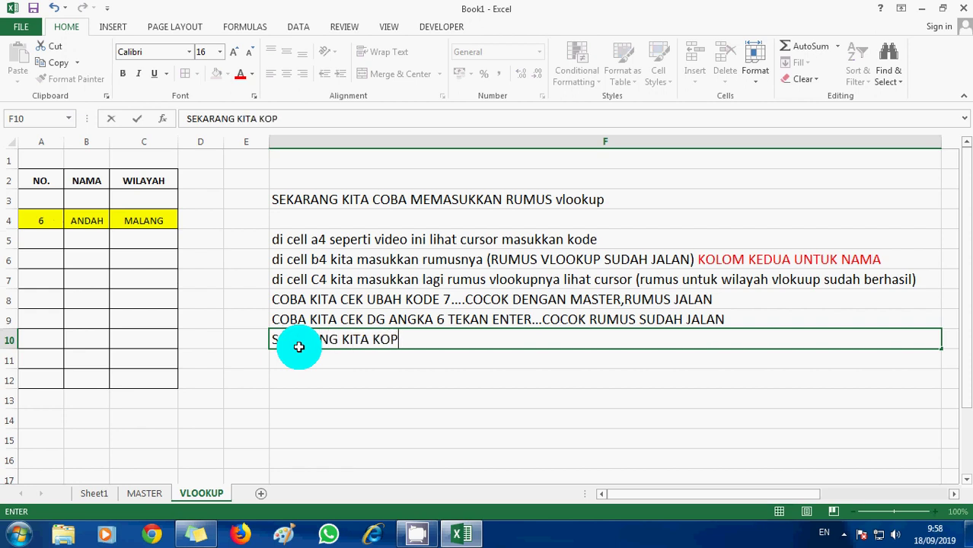
type("I KE BAWAH")
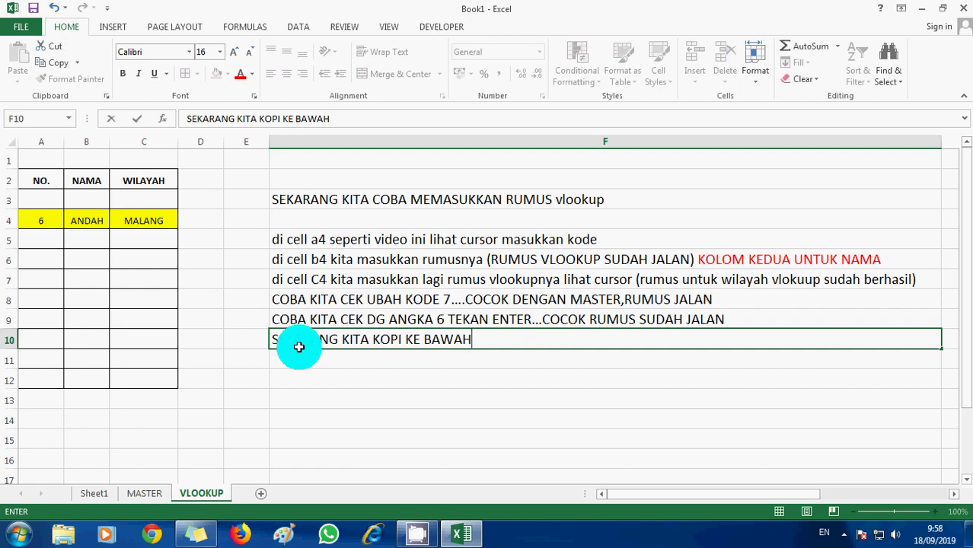
key("Return")
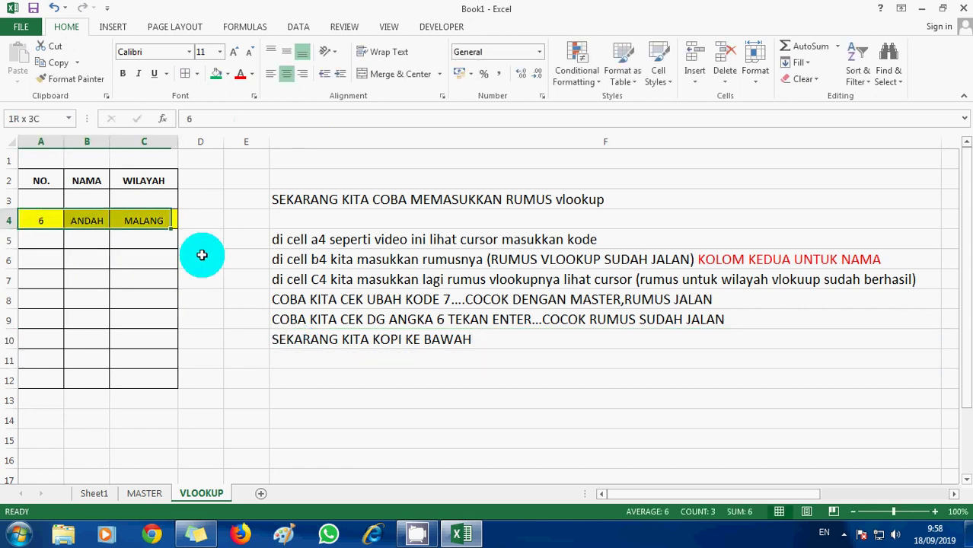
Copy the lookup row A4:C4 down to row 12 and try codes 7 and 8 below it.
mouse_move(44, 221)
left_mouse_down()
mouse_move(143, 239)
mouse_move(178, 385)
left_mouse_up()
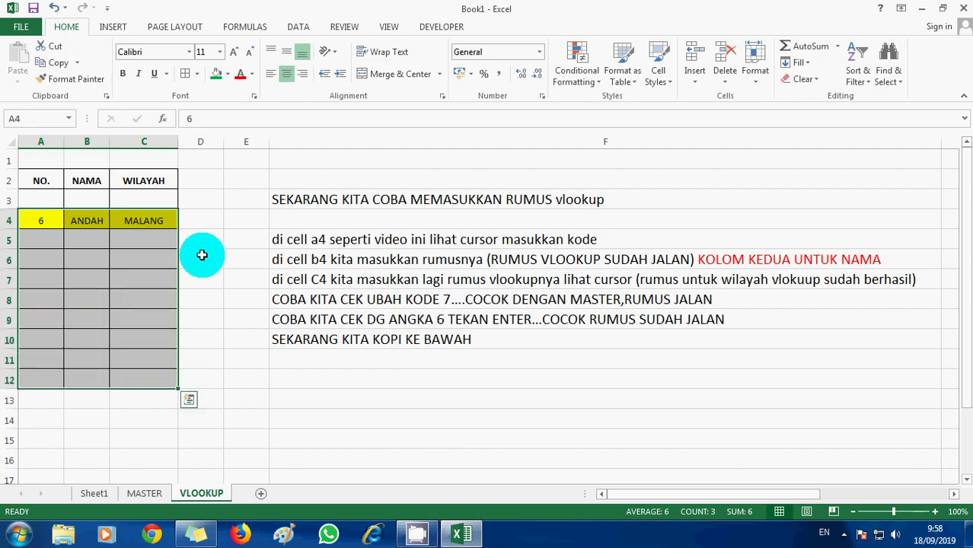
key("Down")
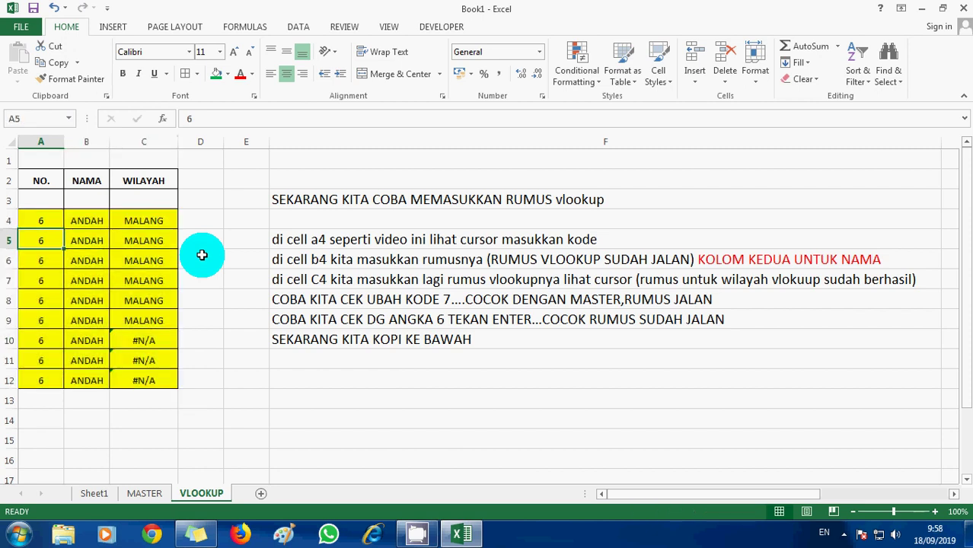
type("7")
key("Return")
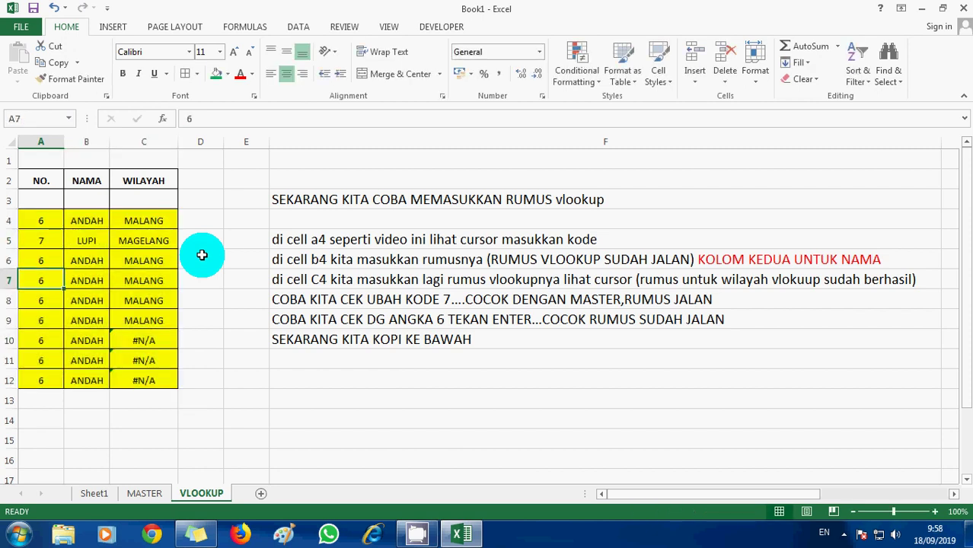
type("8")
key("Return")
key("Up")
key("Up")
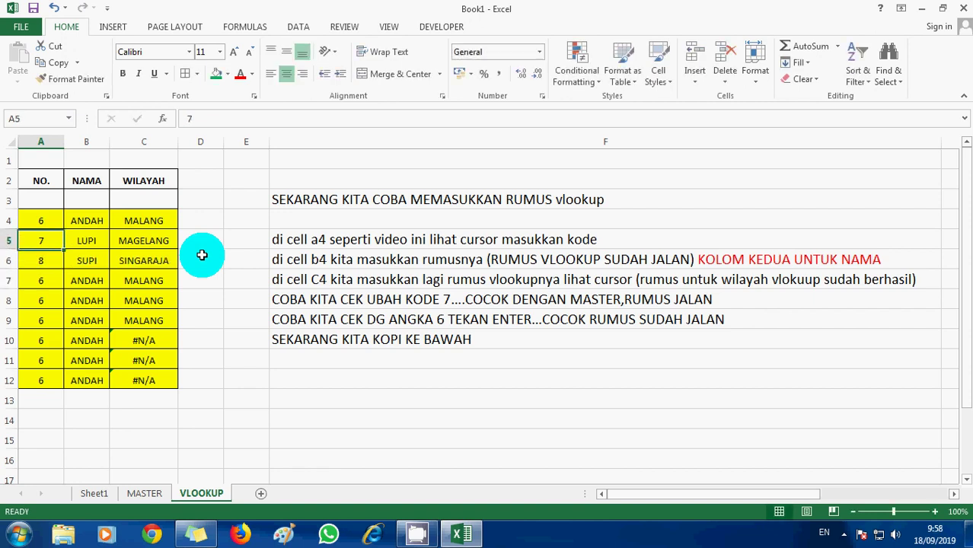
key("Up")
Renumber the codes in A4:A12 as 1 through 9.
type("1 2 3 4 6")
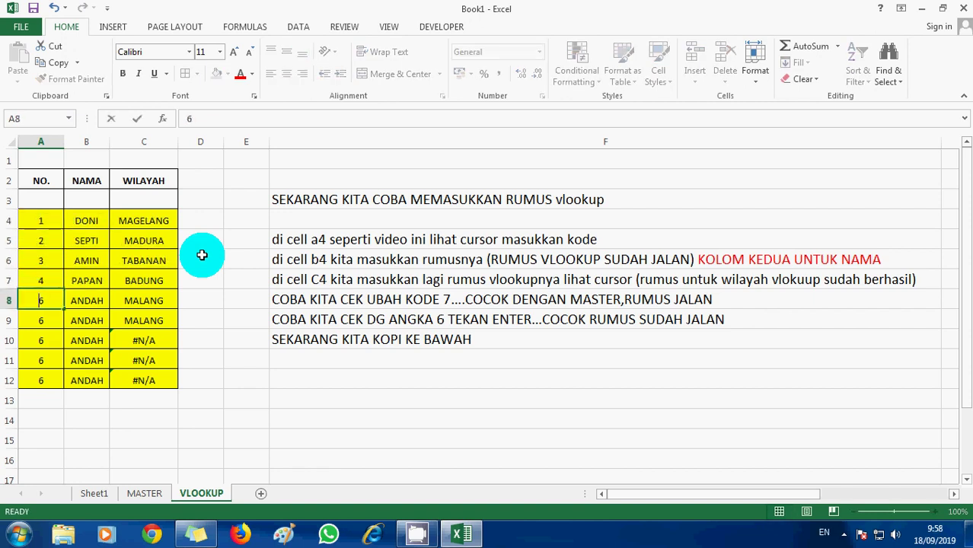
type("5")
key("Return")
type("6")
key("Return")
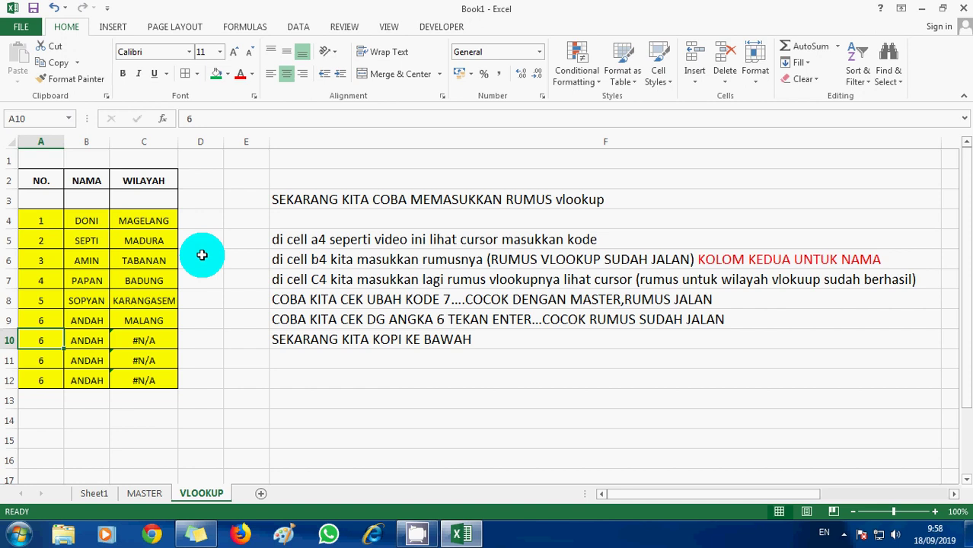
type("7")
key("Return")
type("8")
key("Return")
type("9")
key("Return")
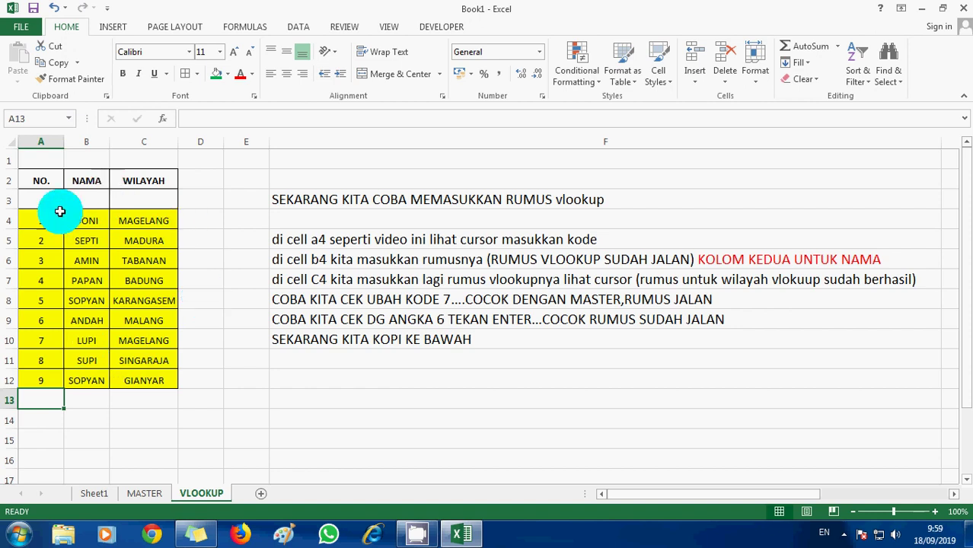
left_click(149, 495)
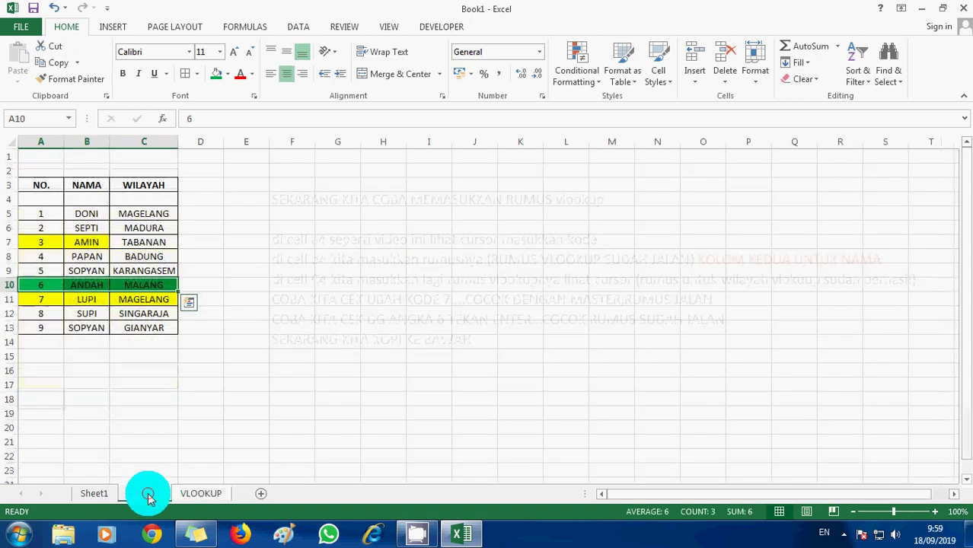
left_click(204, 495)
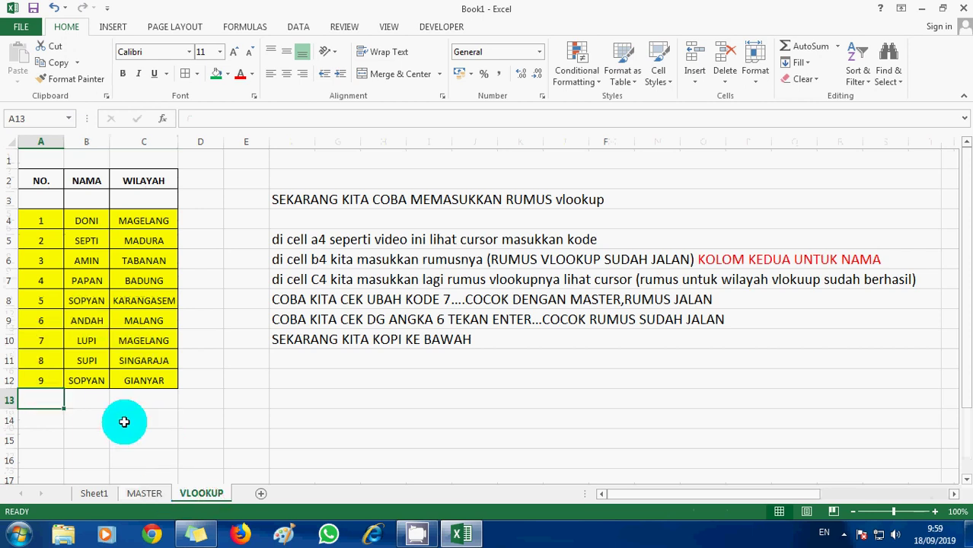
left_click(144, 493)
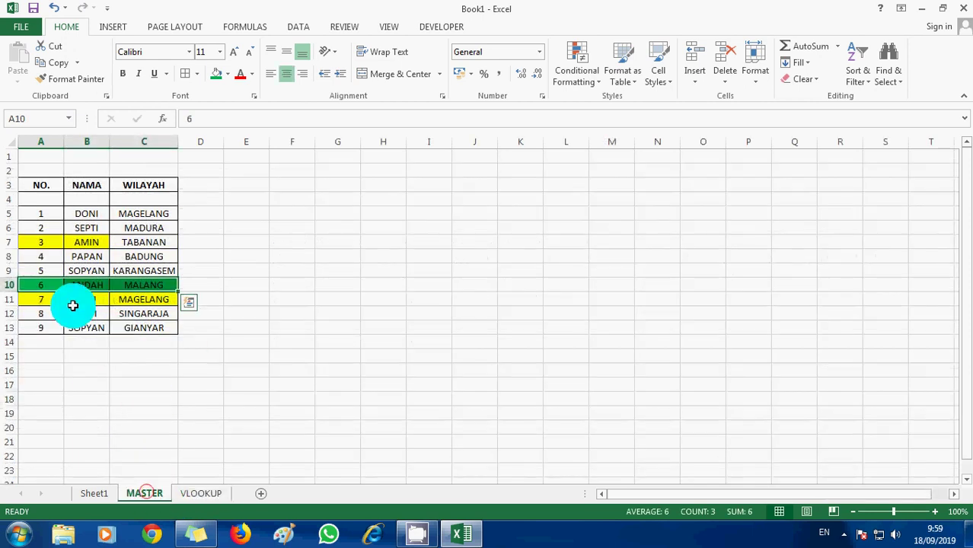
left_click(38, 313)
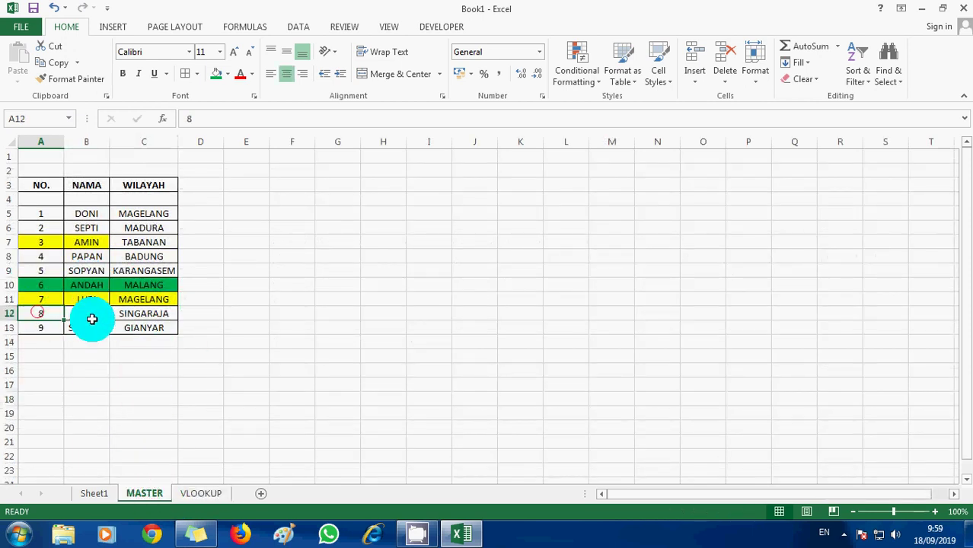
left_click(195, 496)
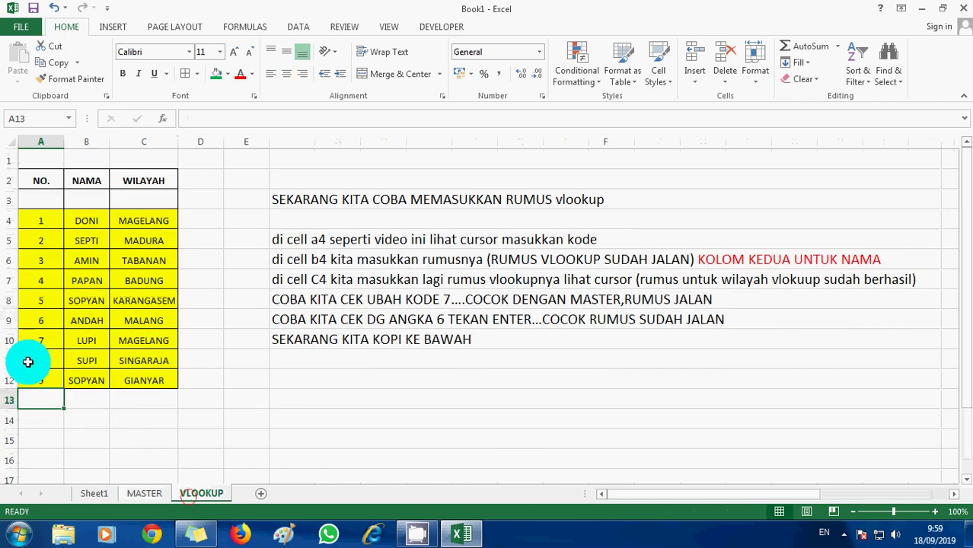
left_click(27, 361)
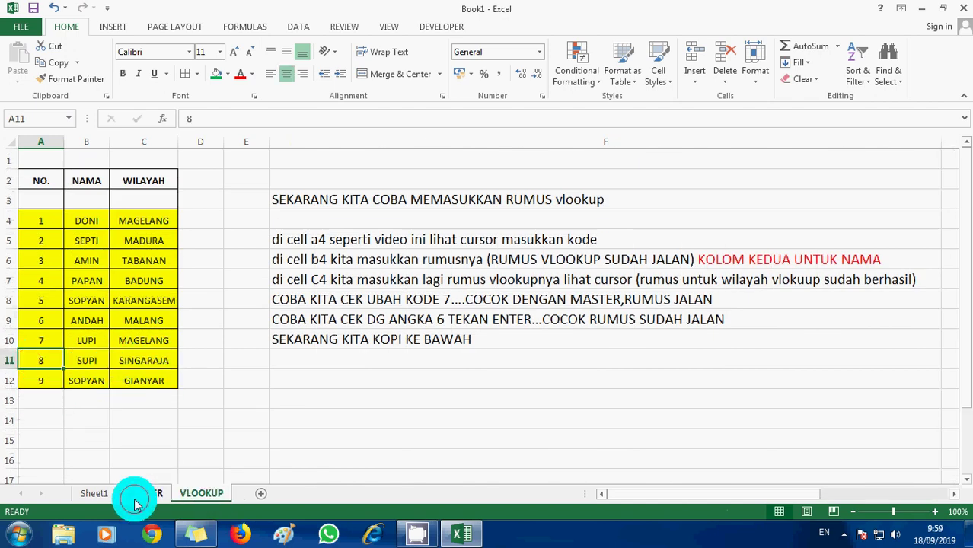
left_click(136, 496)
left_click(41, 256)
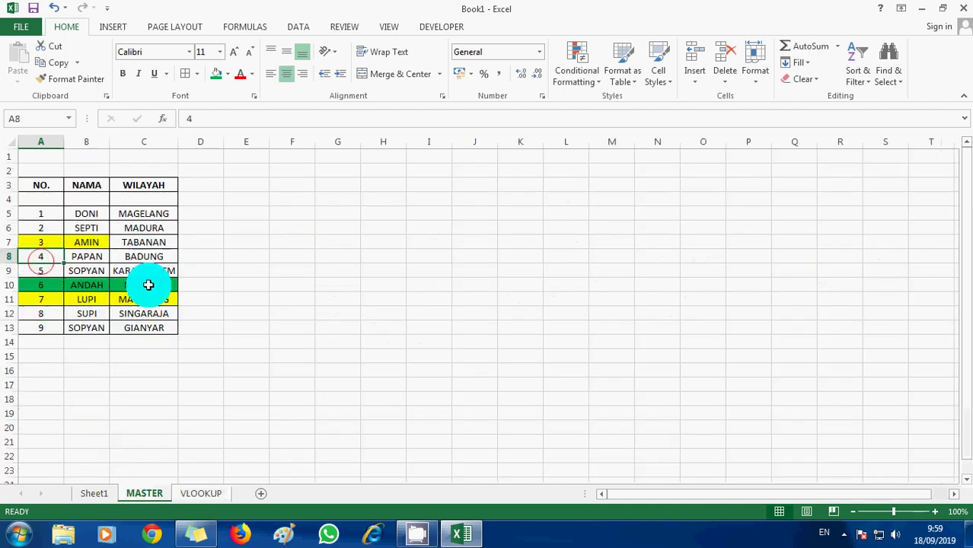
left_click(195, 495)
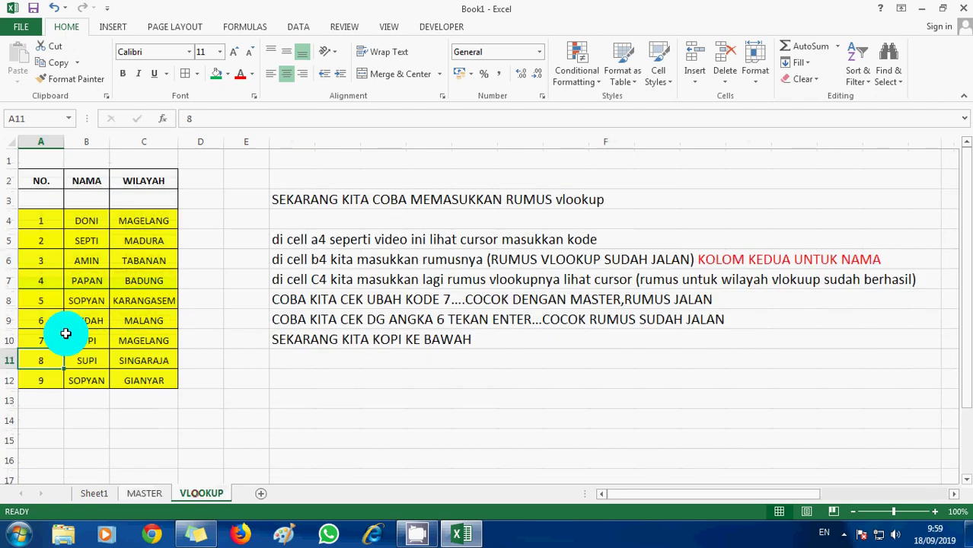
left_click(321, 355)
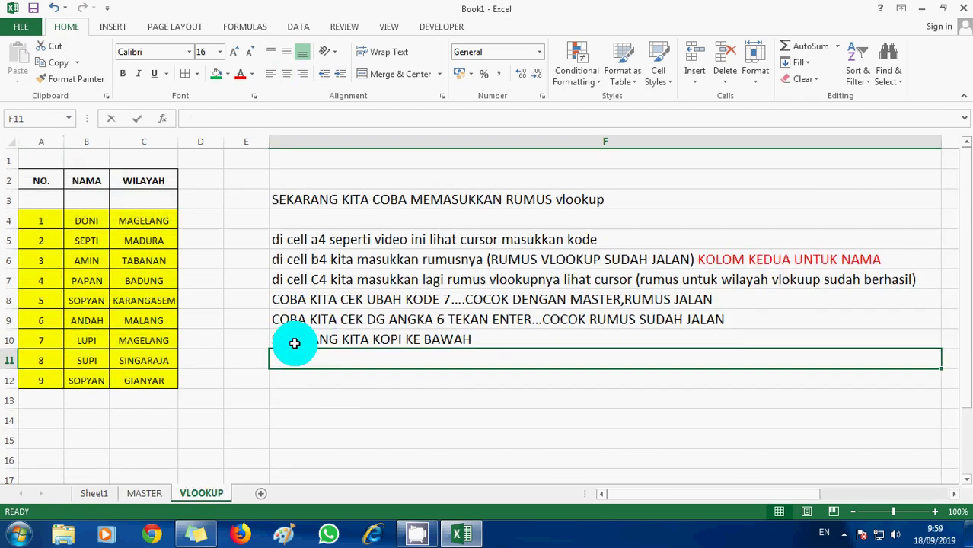
Enter the note 'SEMUA DATA DG MASTER COCOK' in F11.
type("SEMUA DAT")
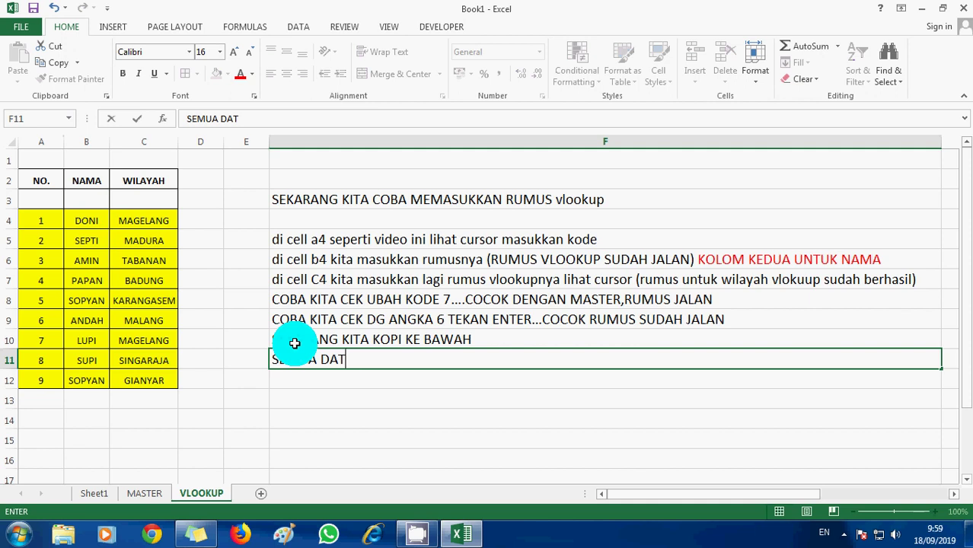
type("A DG MASTER C")
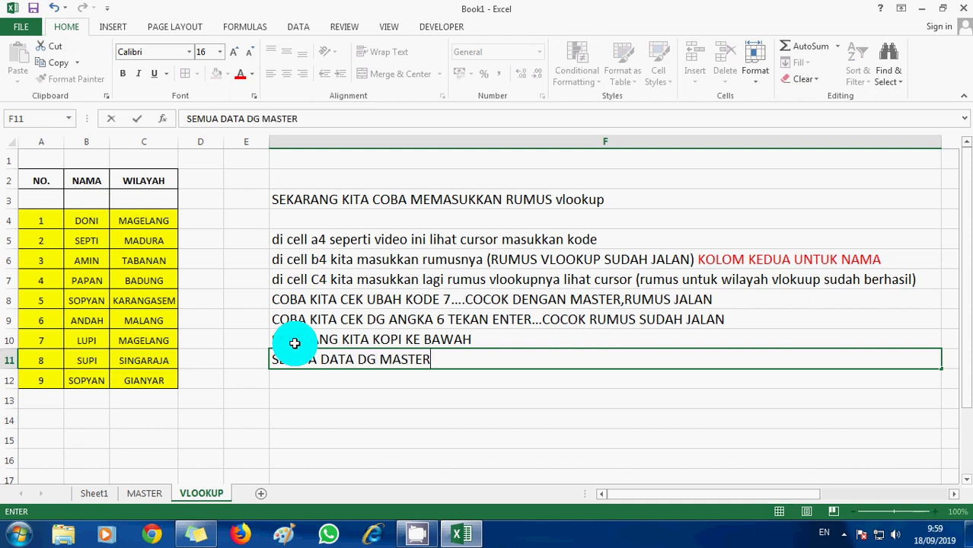
type("OCO")
key("Return")
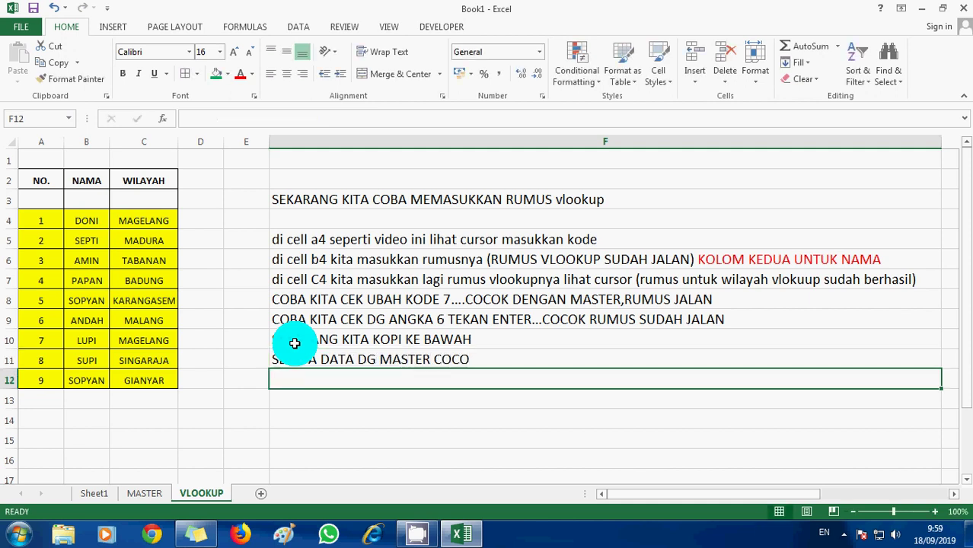
key("Up")
key("F2")
type("K")
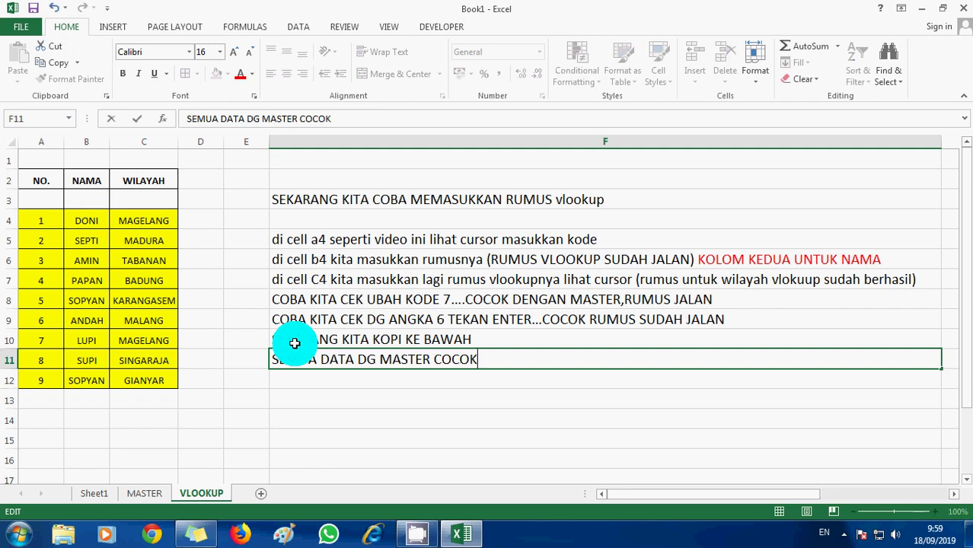
key("Return")
Type the question 'COBA KITA HAPUS KODENYA APA YG AKAN MUNCUL?????' in F12.
type("CO")
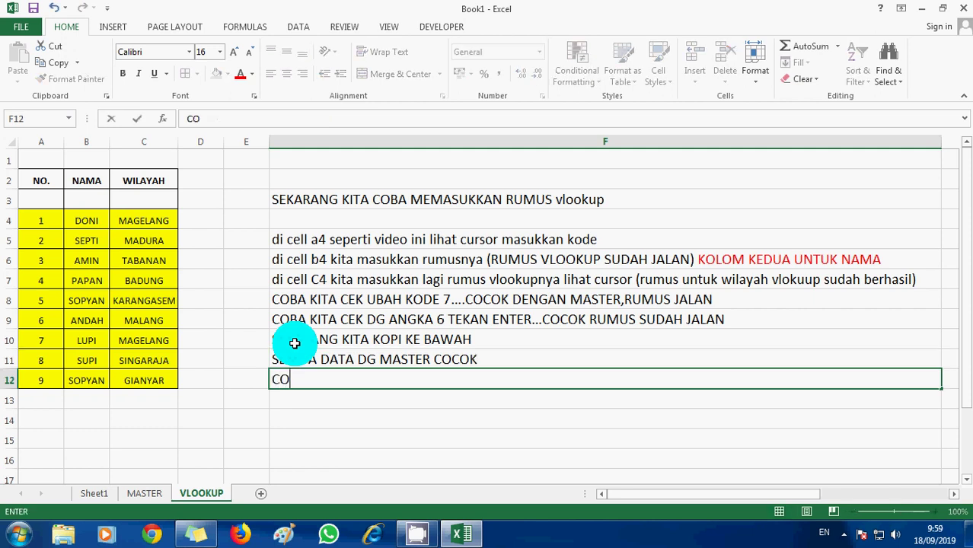
type("BA KITA HAP")
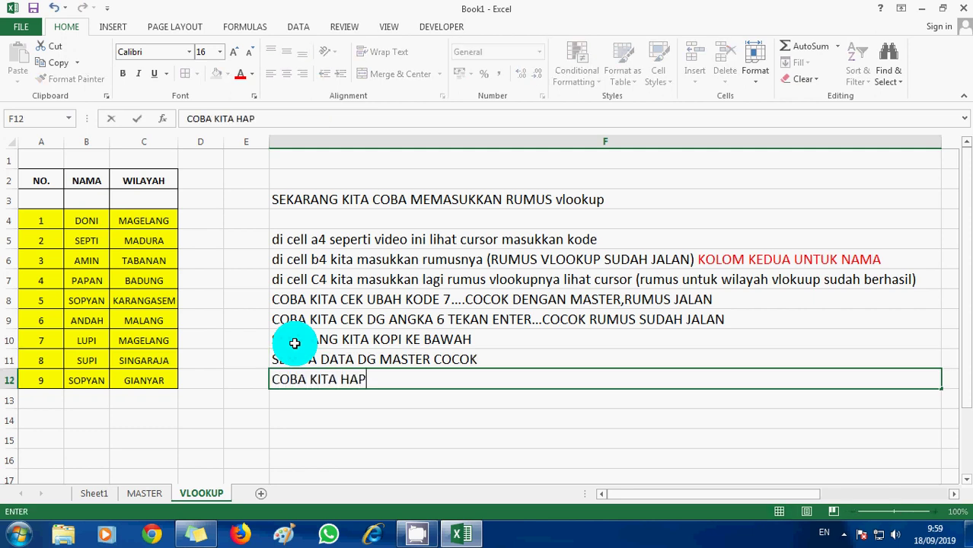
type("US KODEN")
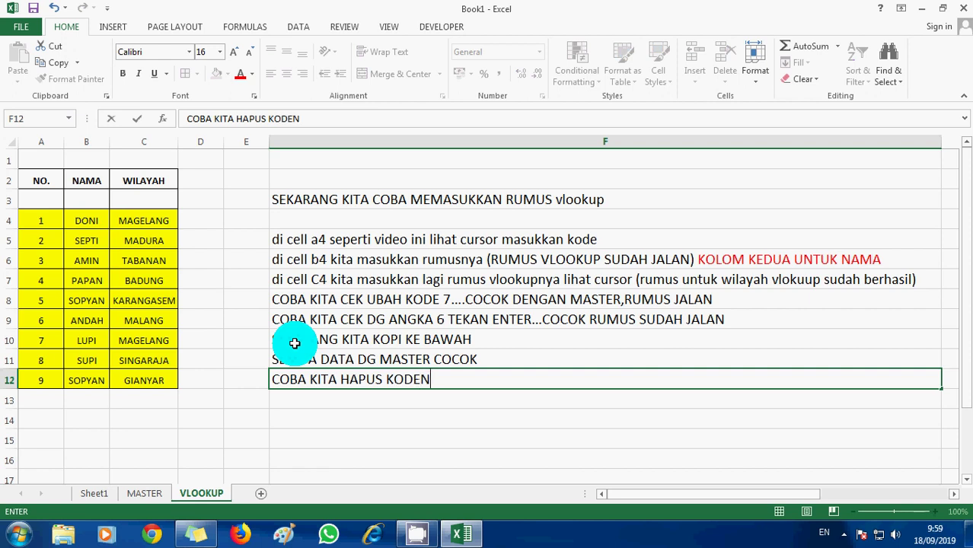
type("YA APA YG ")
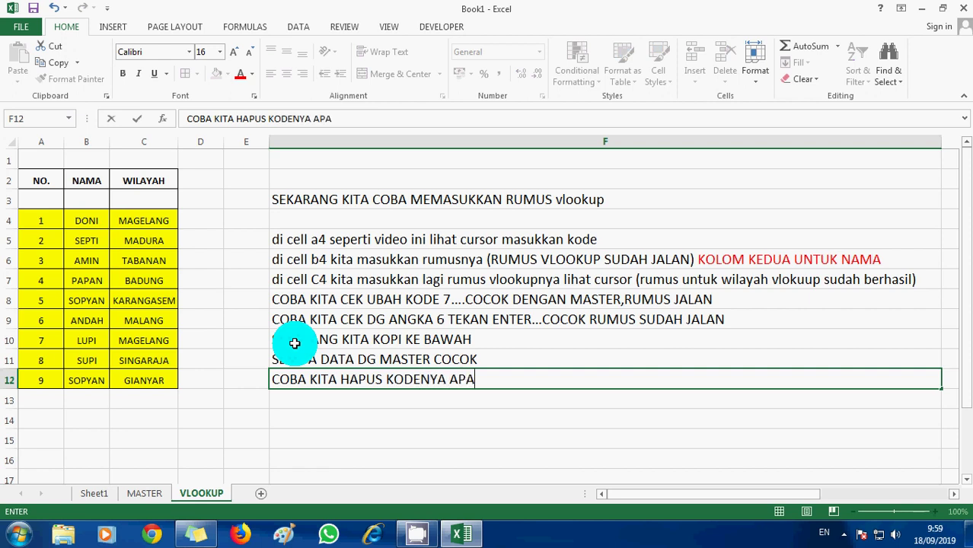
type("AKAN MUNCUL")
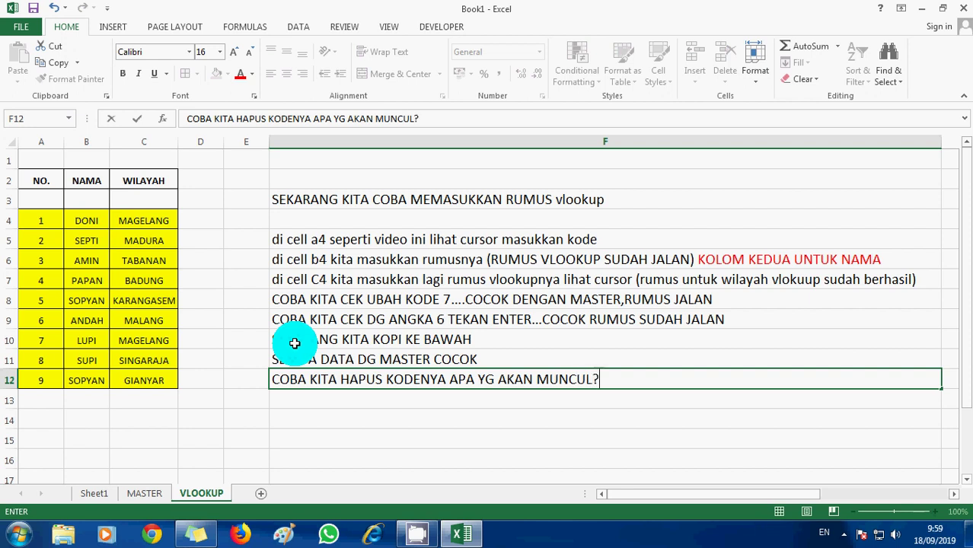
type("?????")
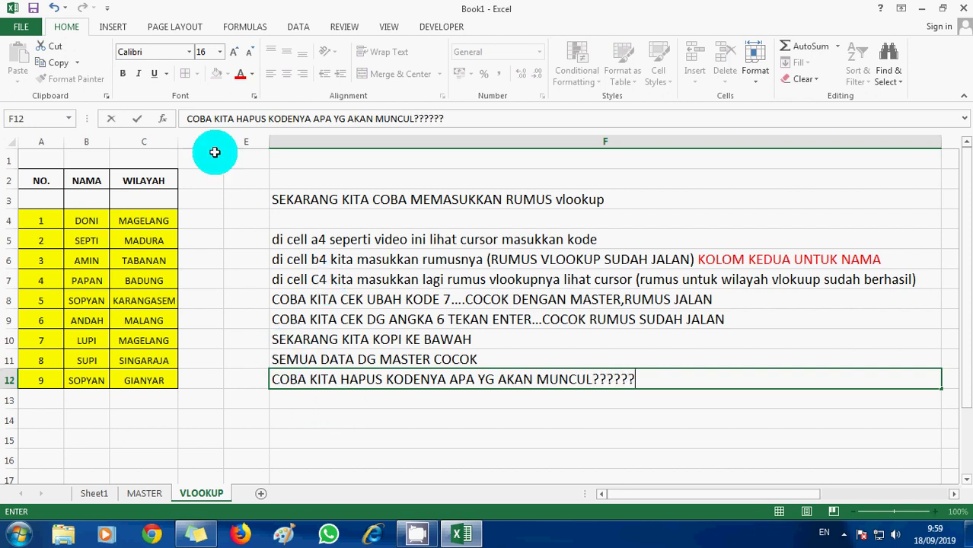
left_click(399, 424)
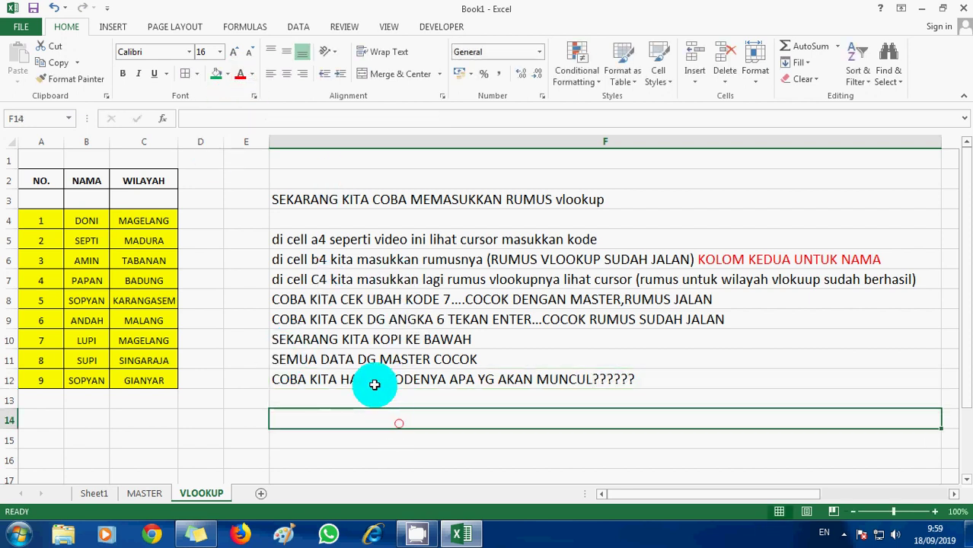
left_click(372, 379)
left_click(373, 432)
double_click(380, 380)
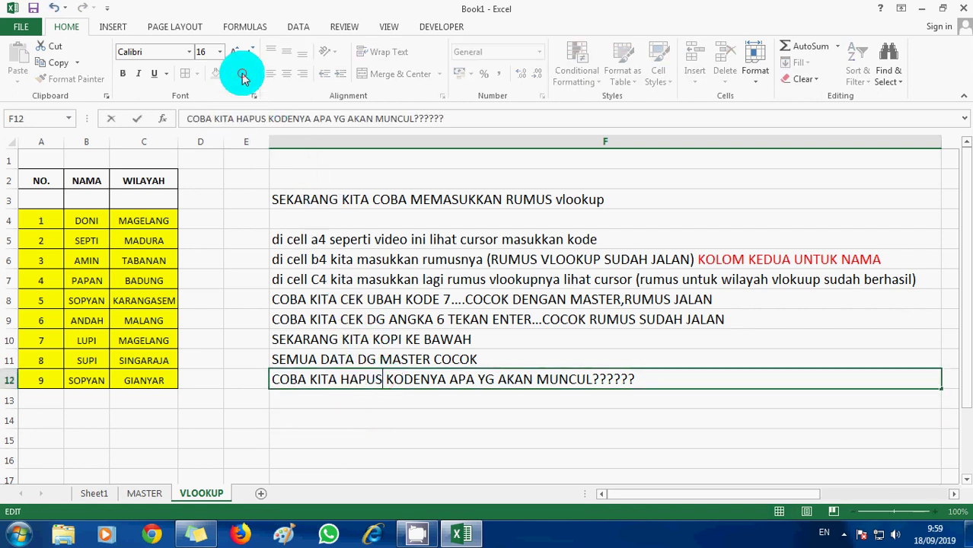
left_click(347, 396)
left_click(348, 381)
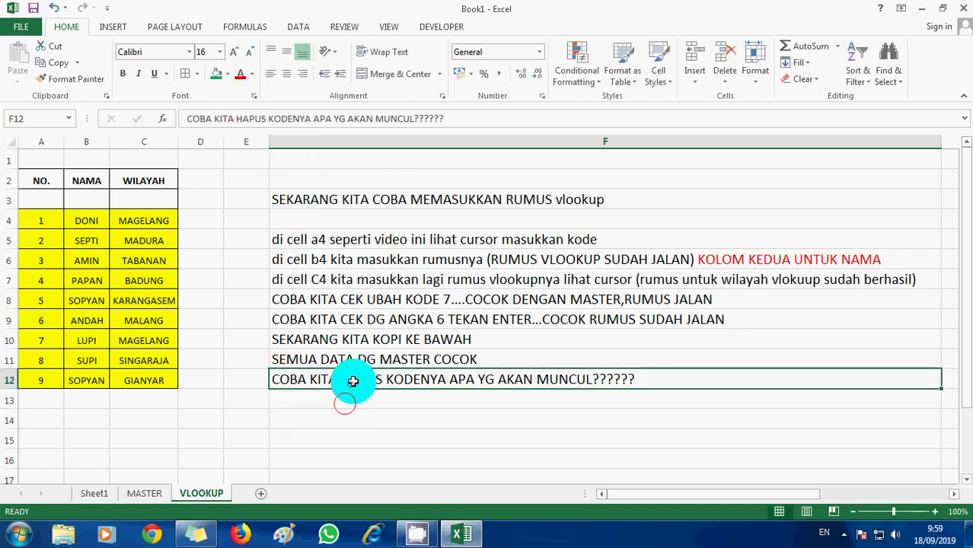
Make the F12 question red and enlarge its font to about 26.
left_click(240, 74)
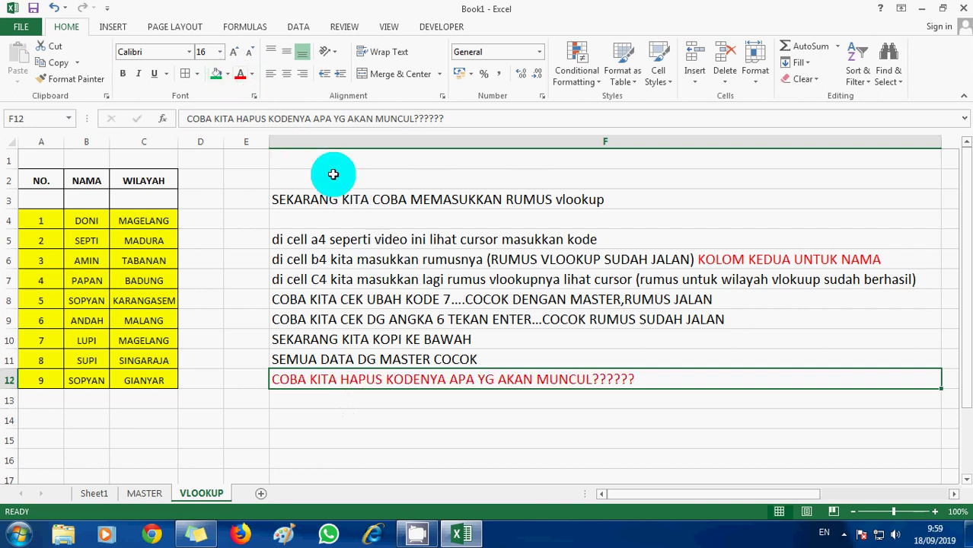
left_click(233, 54)
left_click(233, 54)
left_click(233, 53)
left_click(233, 53)
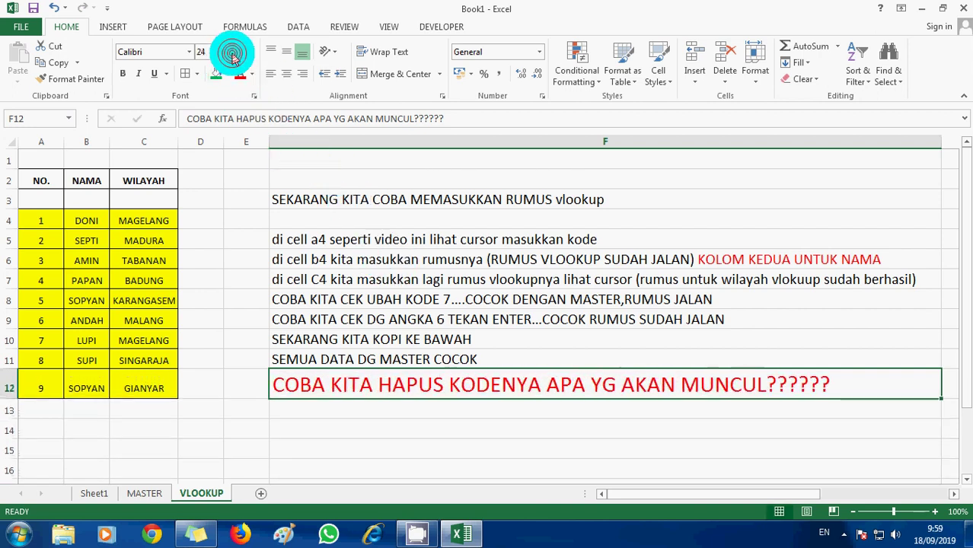
left_click(233, 54)
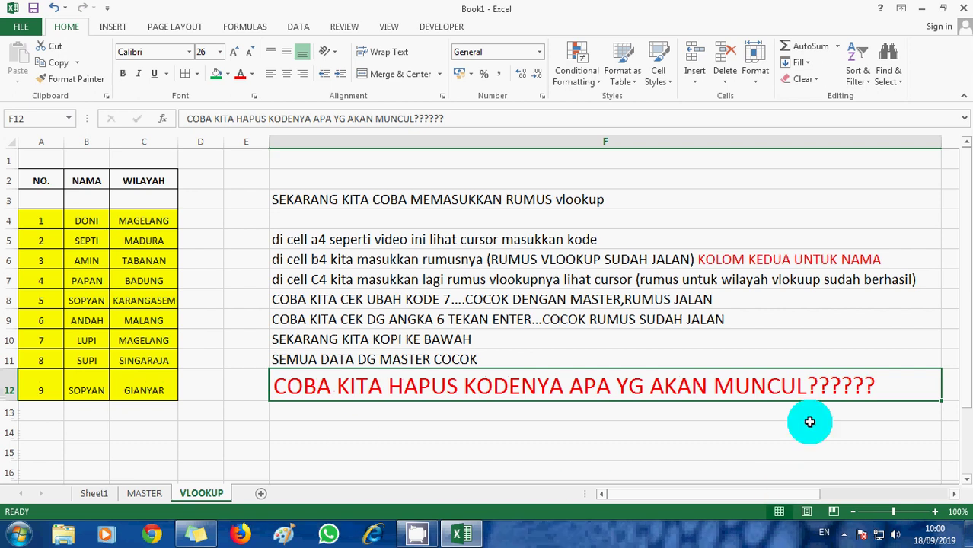
left_click(500, 448)
left_click(55, 222)
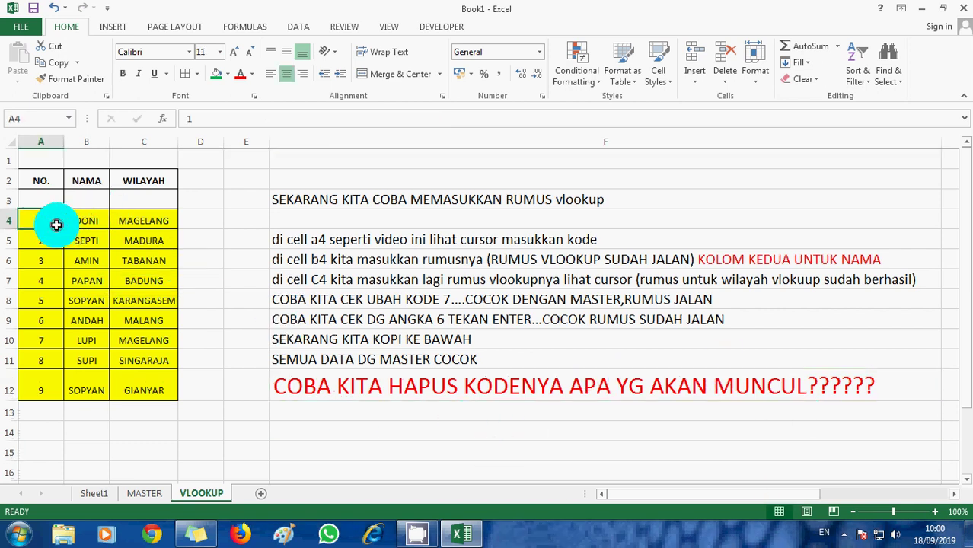
Clear every code in A4:A12 so all lookups show #N/A.
key("Delete")
key("Down")
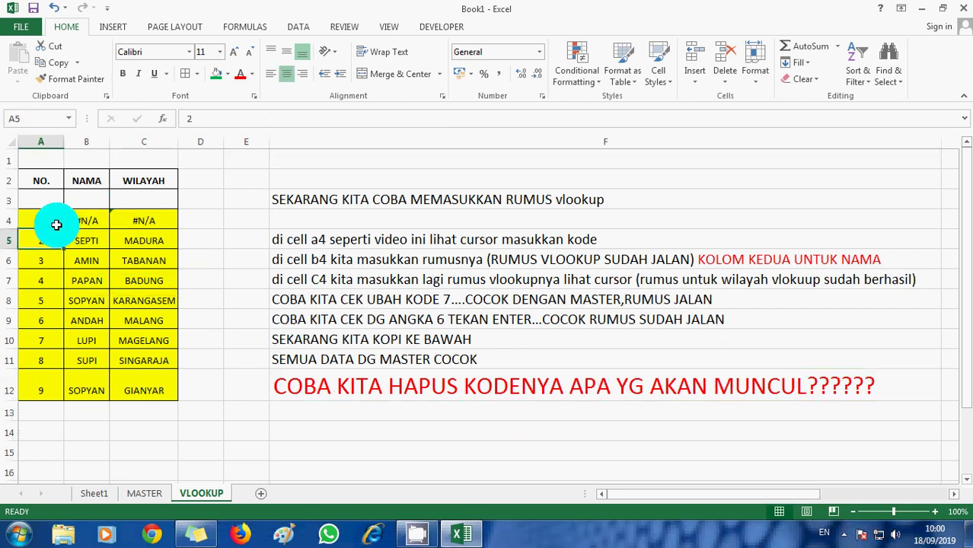
key("Delete")
key("Down")
key("Delete")
key("Down")
key("Delete")
key("Down")
key("Delete")
key("Down")
key("Delete")
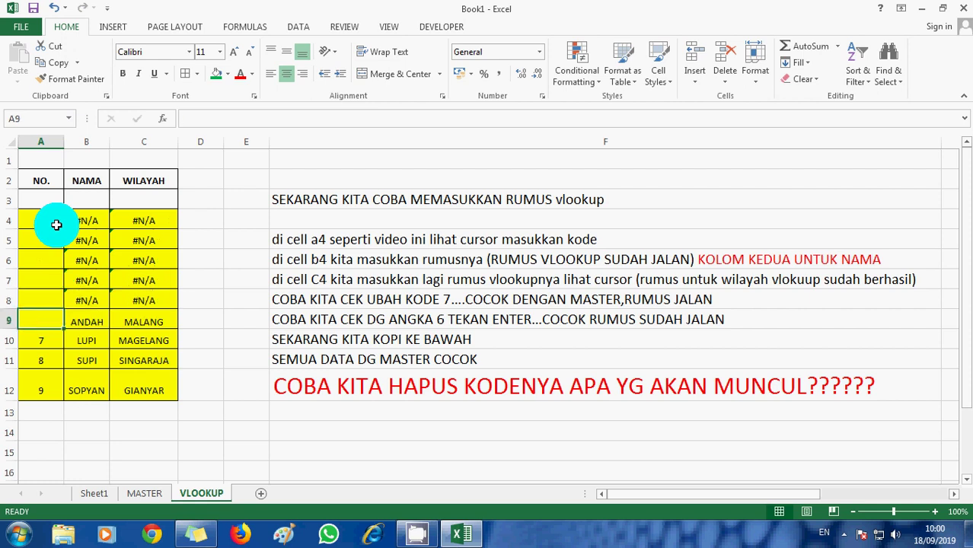
key("Down")
key("Delete")
key("Down")
key("Delete")
key("Down")
key("Delete")
key("Down")
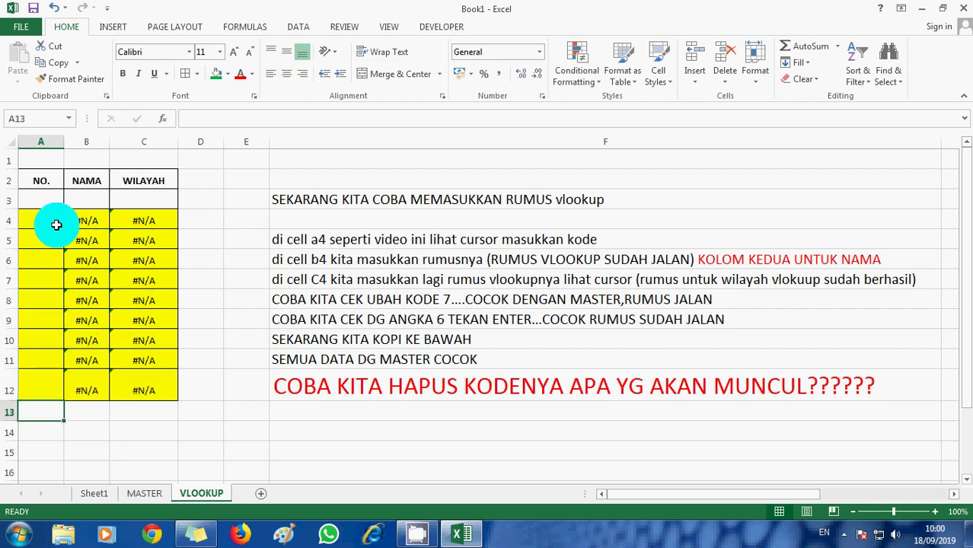
Add F13–F14 notes explaining #N/A means no code yet, and an F15 note that the fix follows.
left_click(313, 420)
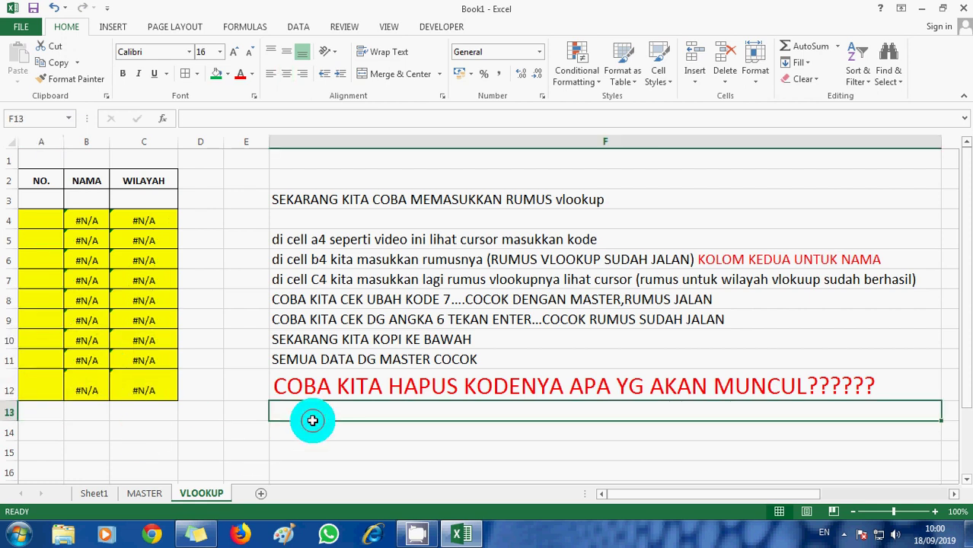
type("DI SANA")
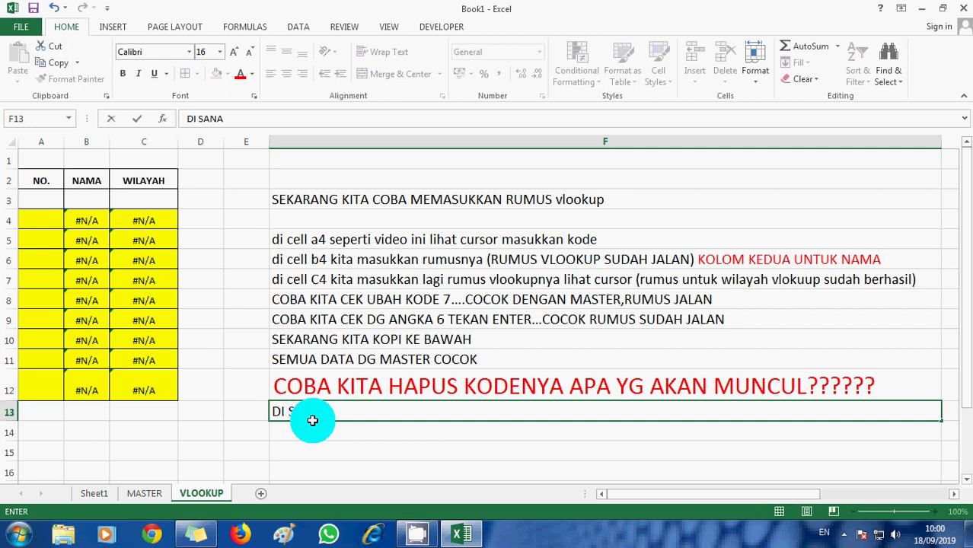
type(" MUNC")
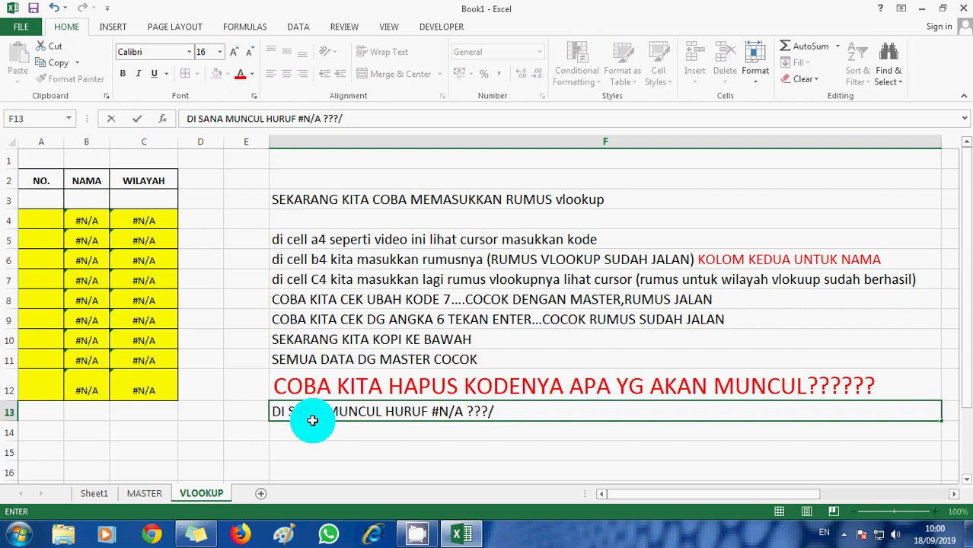
key("Return")
type("APAKA")
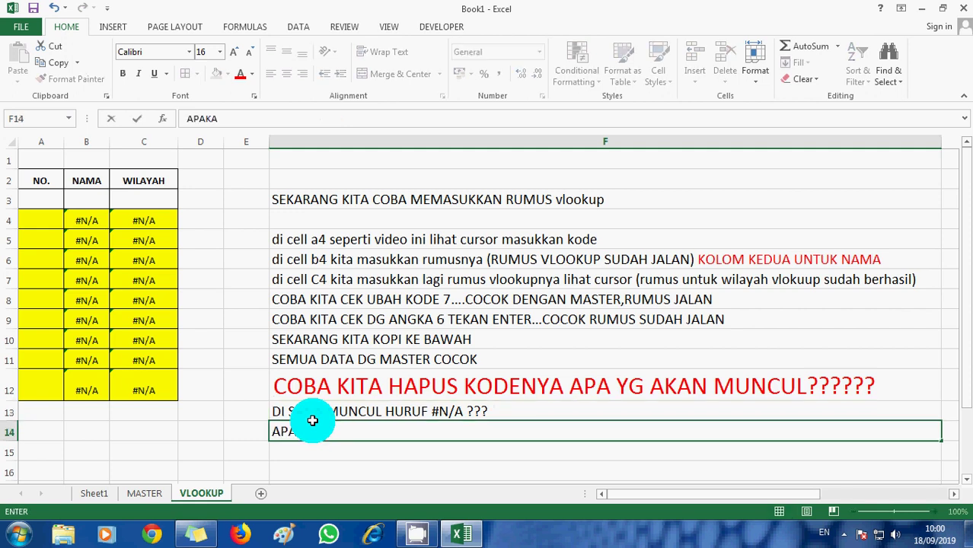
type("H ITU??..")
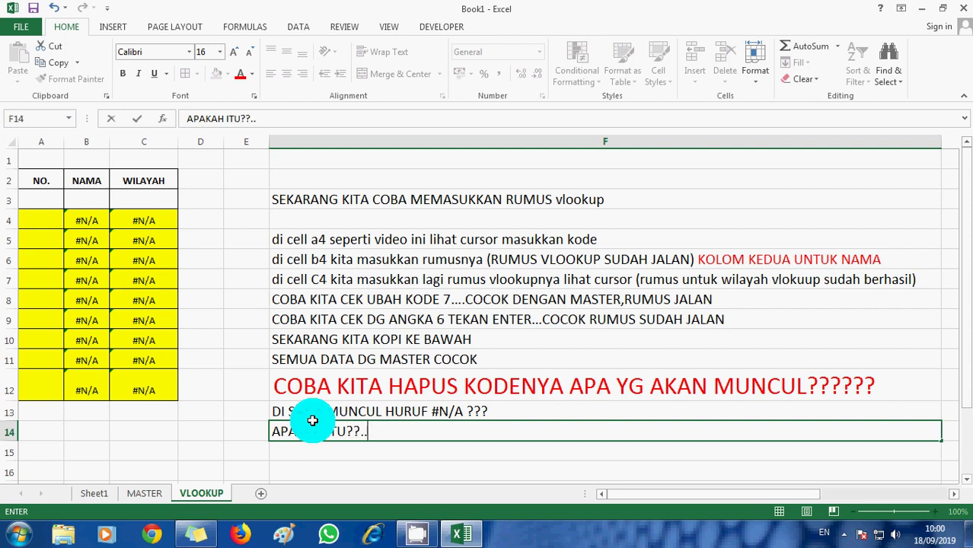
type("...ITU ")
type("MERUPAKAN NOTIFI")
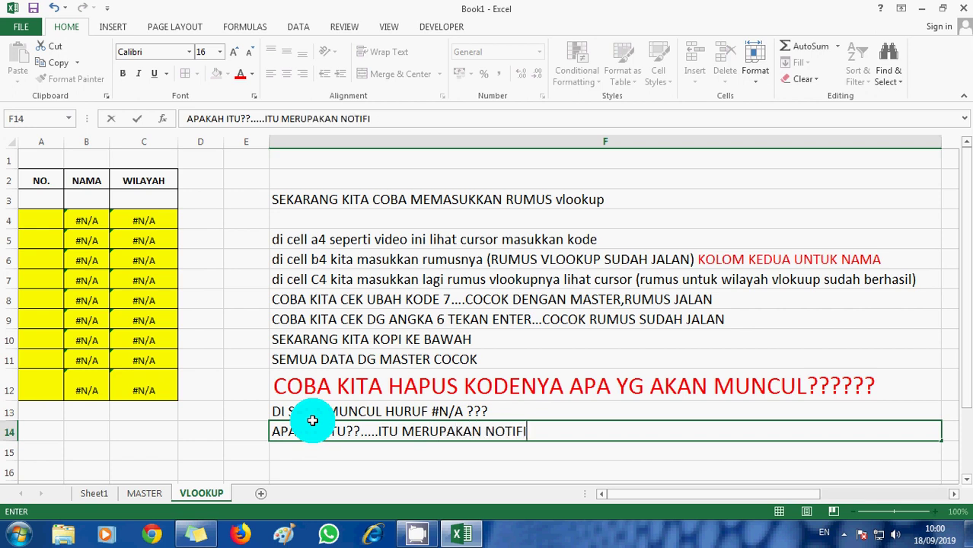
type("KASI BAHWA")
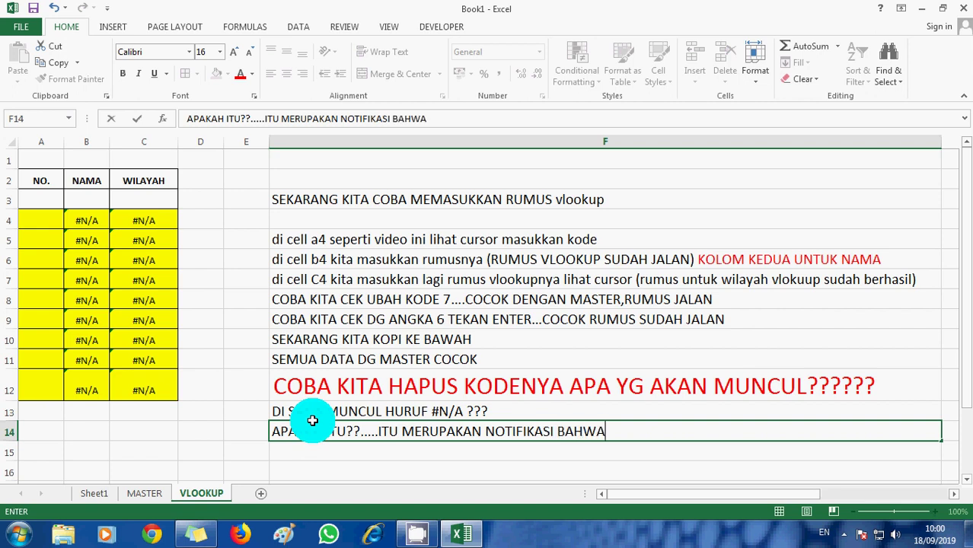
type(" KODE")
type(" YG DIMA")
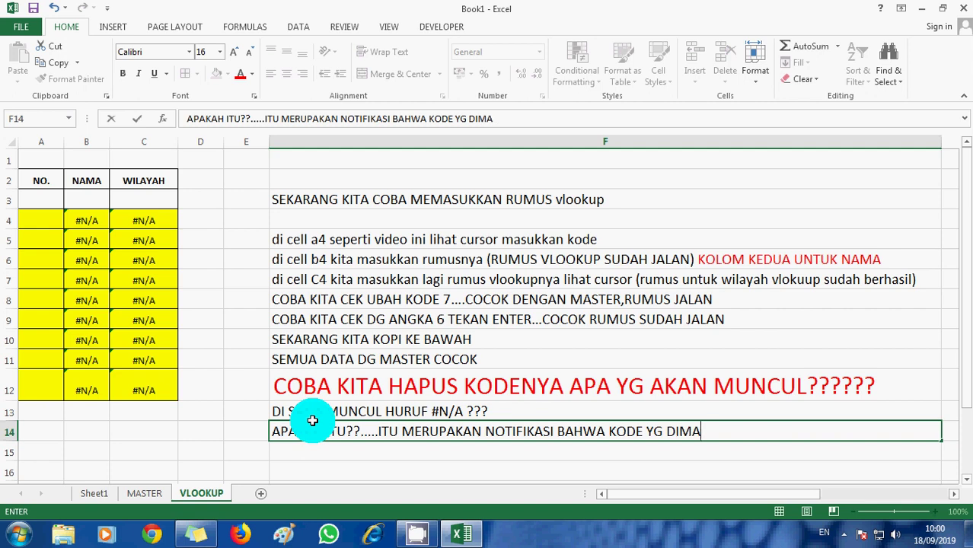
type("SUKKAN BELUM")
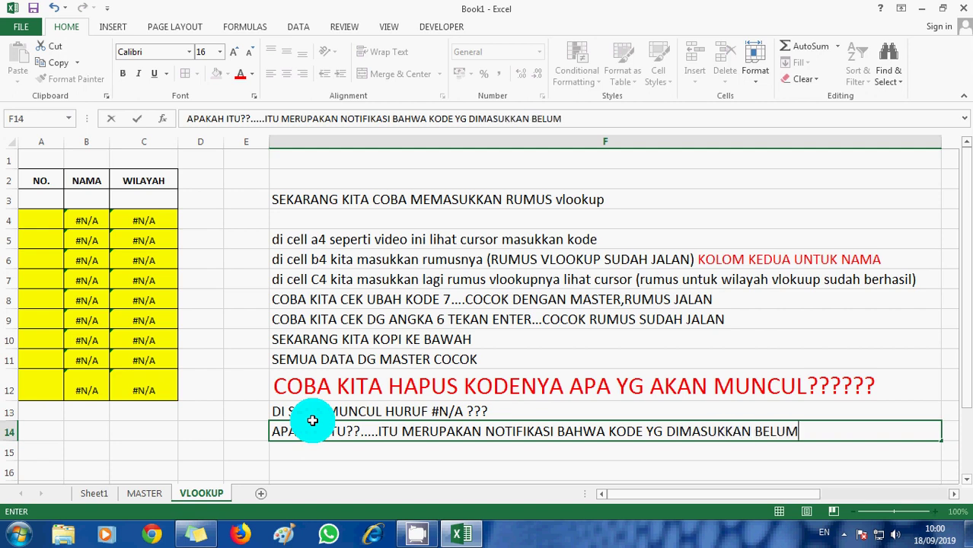
type("DA")
type("DAN BAGAI")
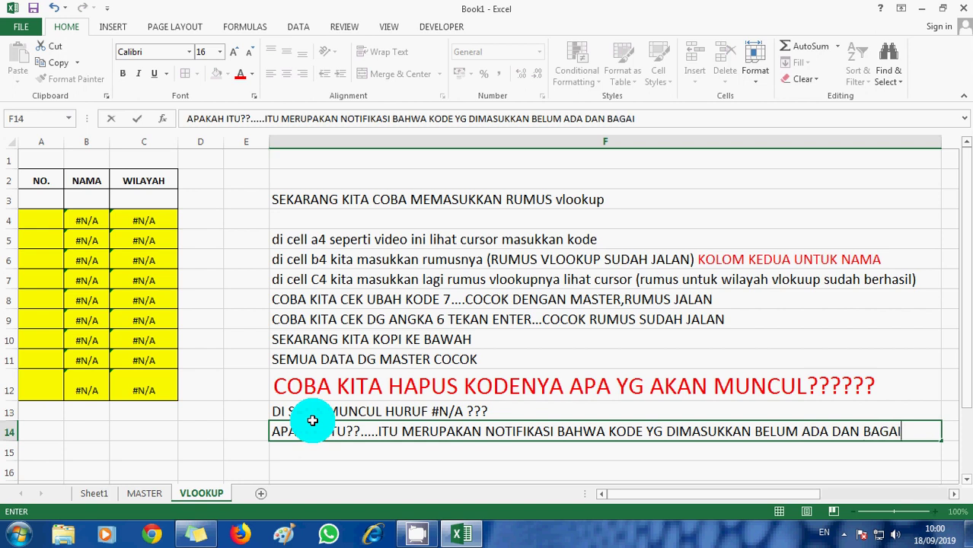
type("MANAKA")
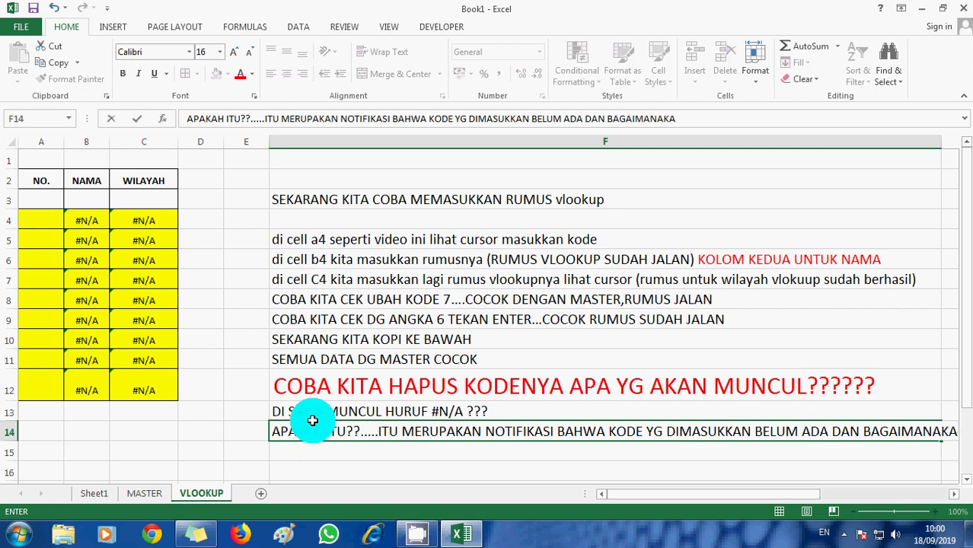
type("HCA")
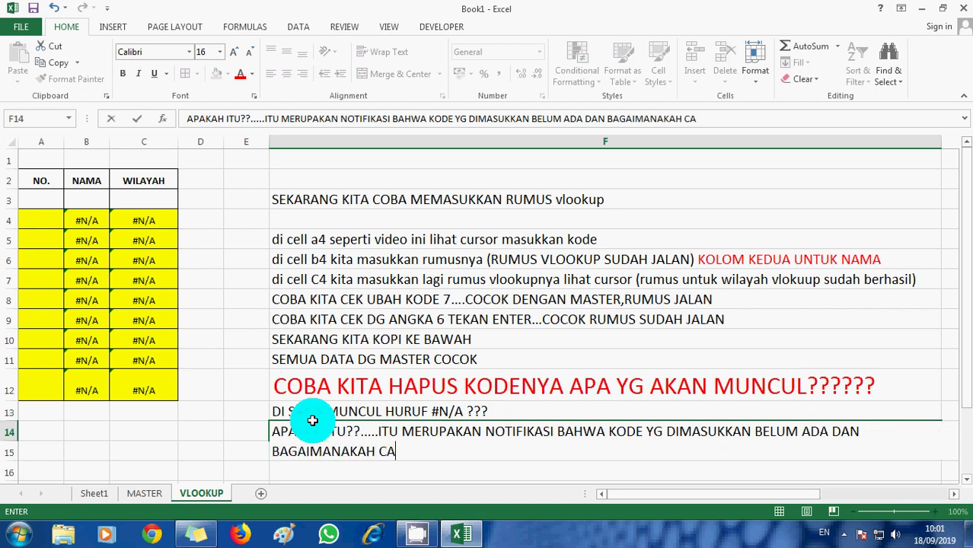
type("RANYA AGAR HURUF IT")
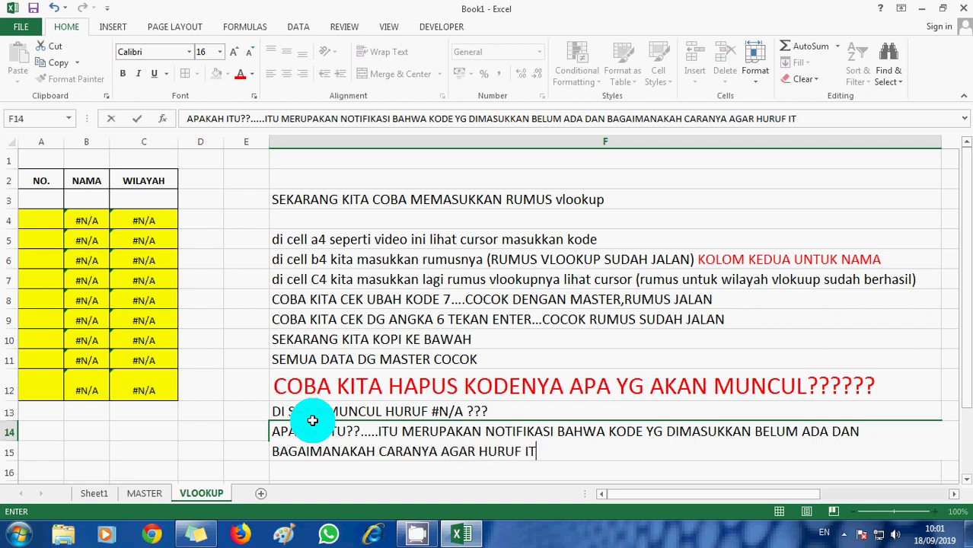
type("U TIDAK M")
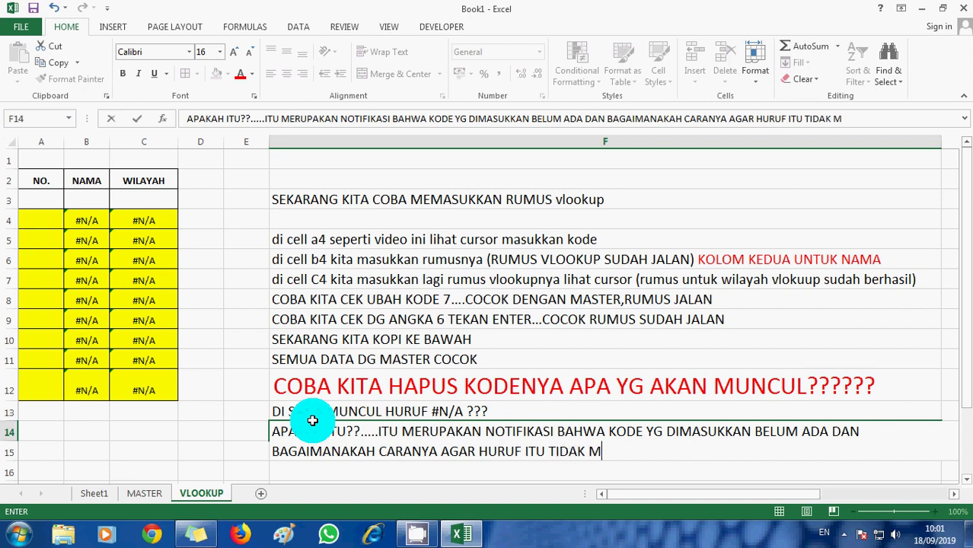
type("UNCUL;")
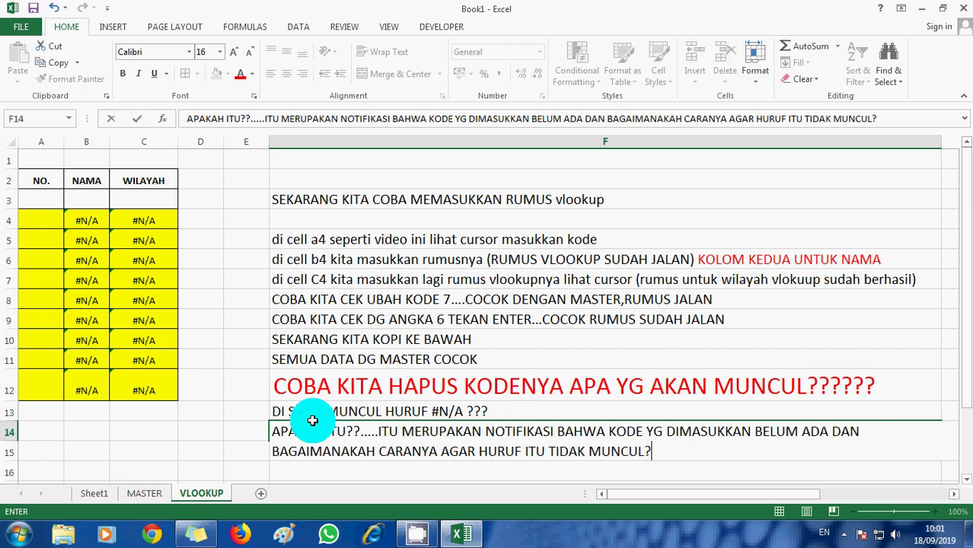
type("?????")
key("Return")
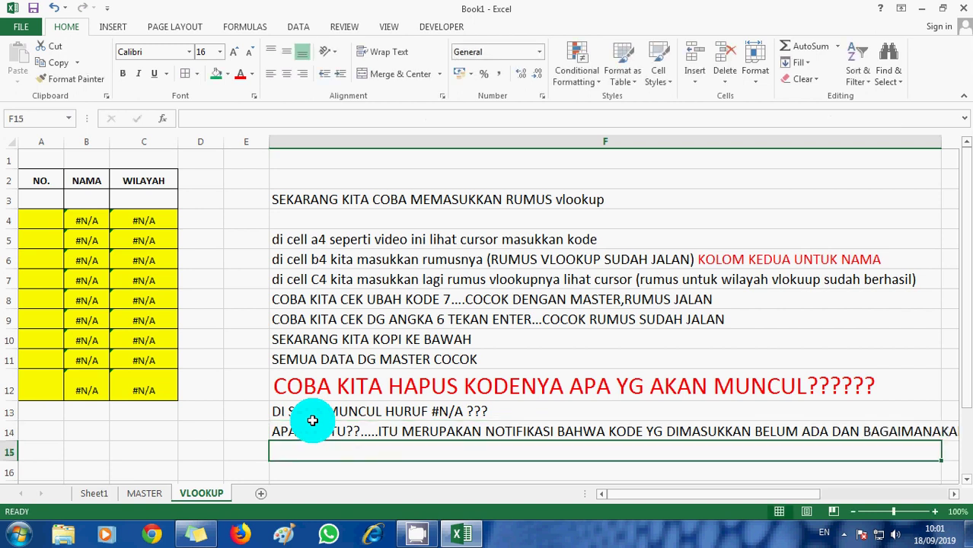
type("CARA")
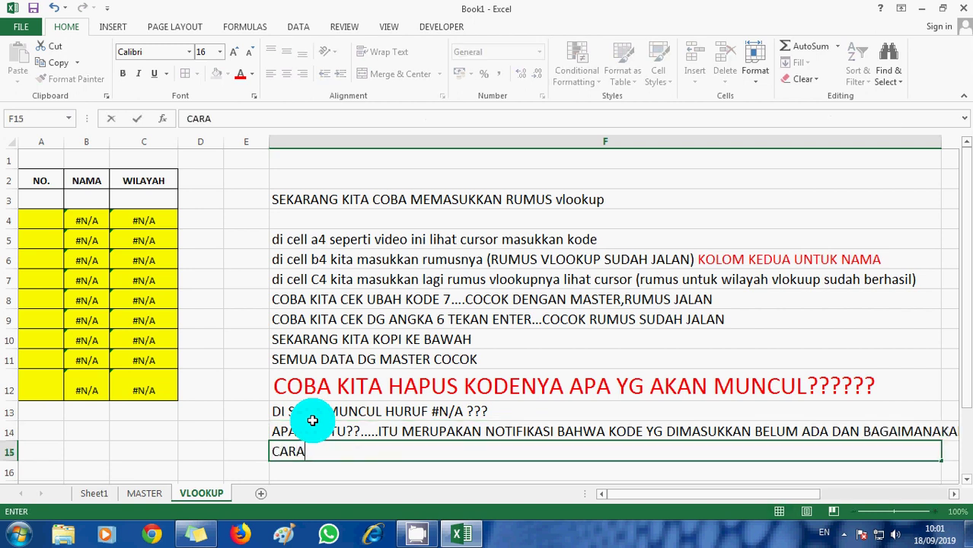
type("NYA LI")
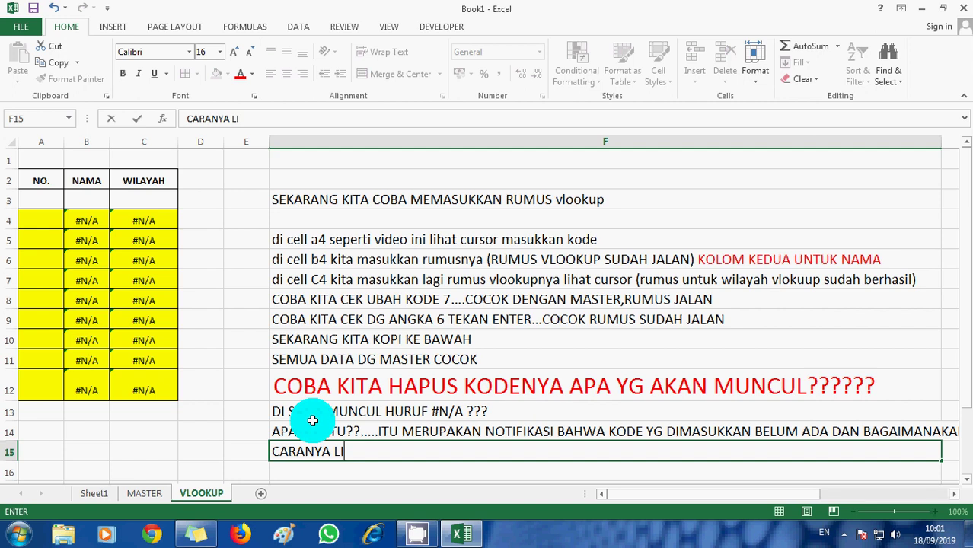
type("HAT RUM")
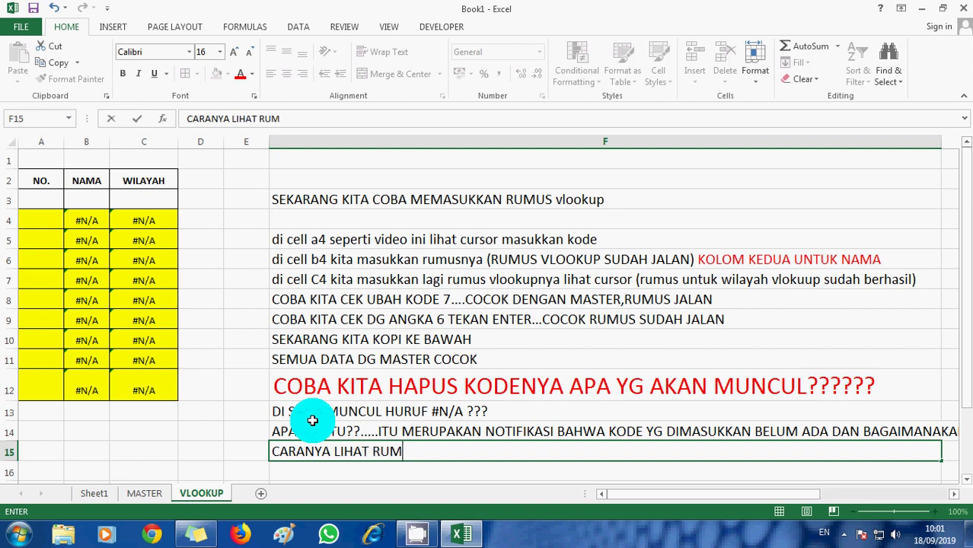
type("US KITA TA")
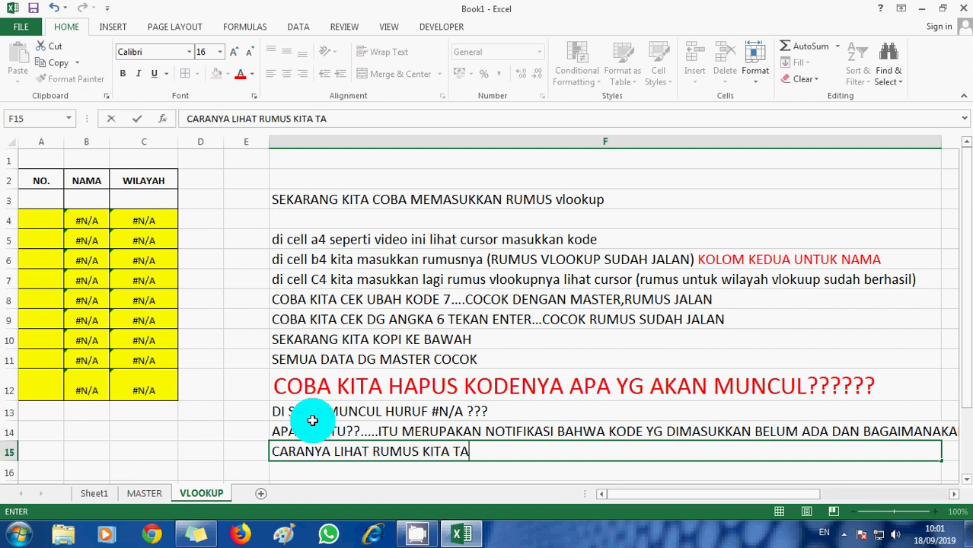
type("MBAH SEBA")
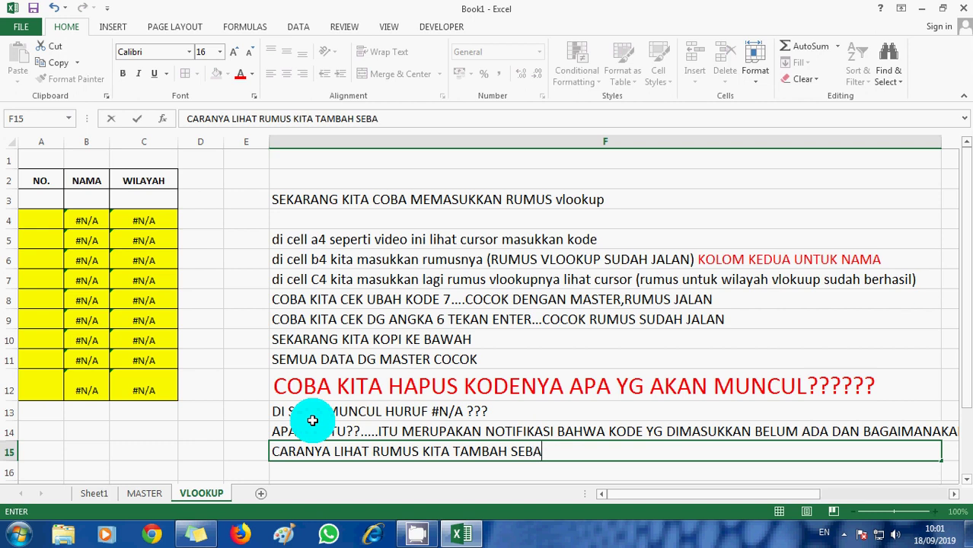
type("GAI BE")
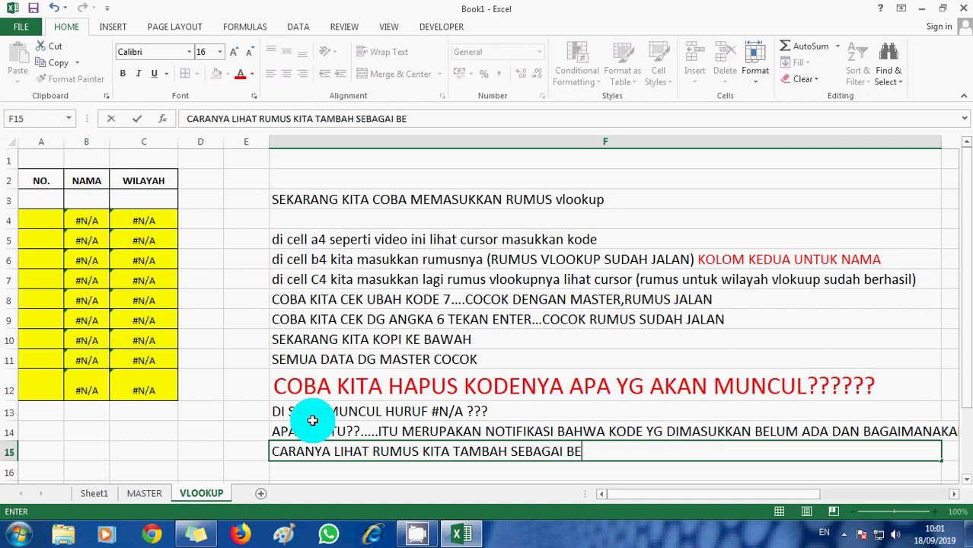
type("RIKUT")
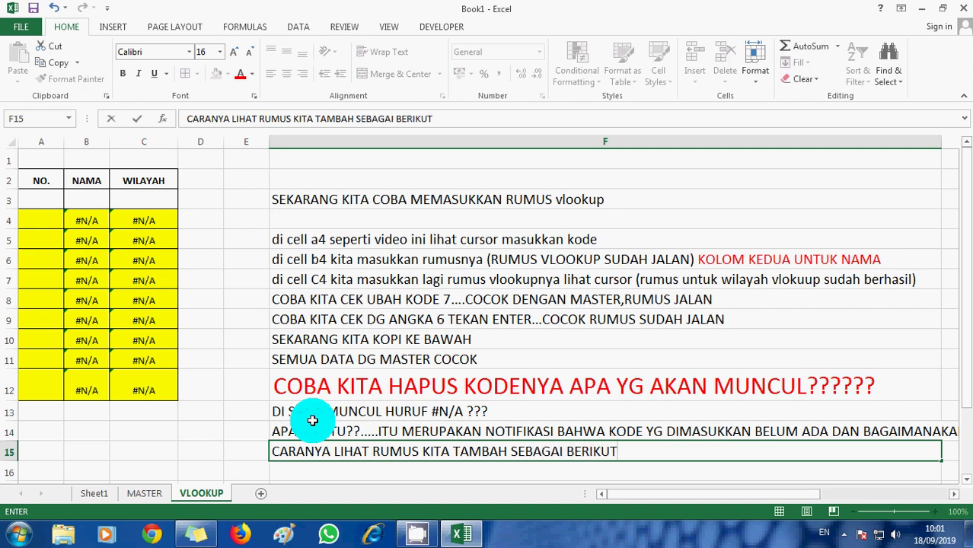
type(",,,SIM")
type("AK,,,,,,,,")
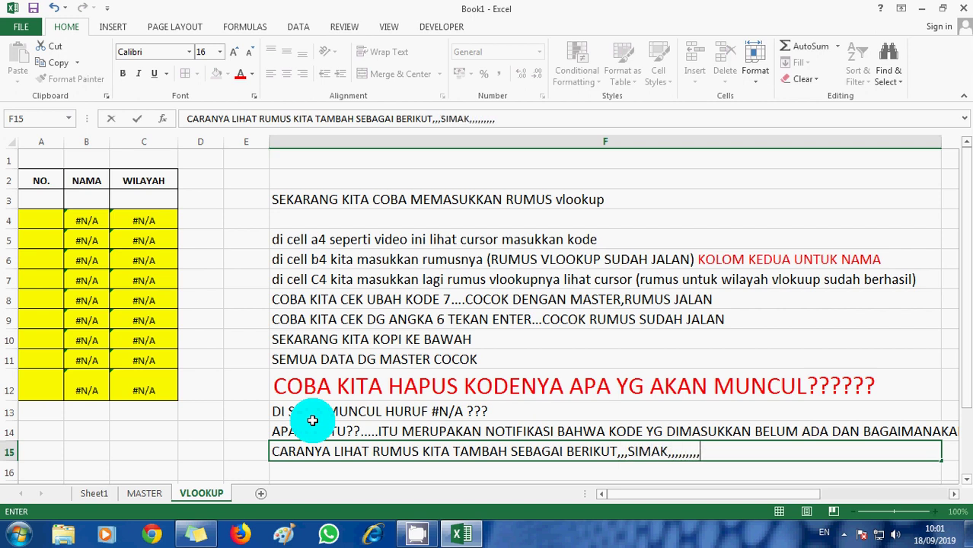
Wrap the B4 name lookup in IF(A4="";"";…) so it stays blank when A4 is empty.
left_click(173, 300)
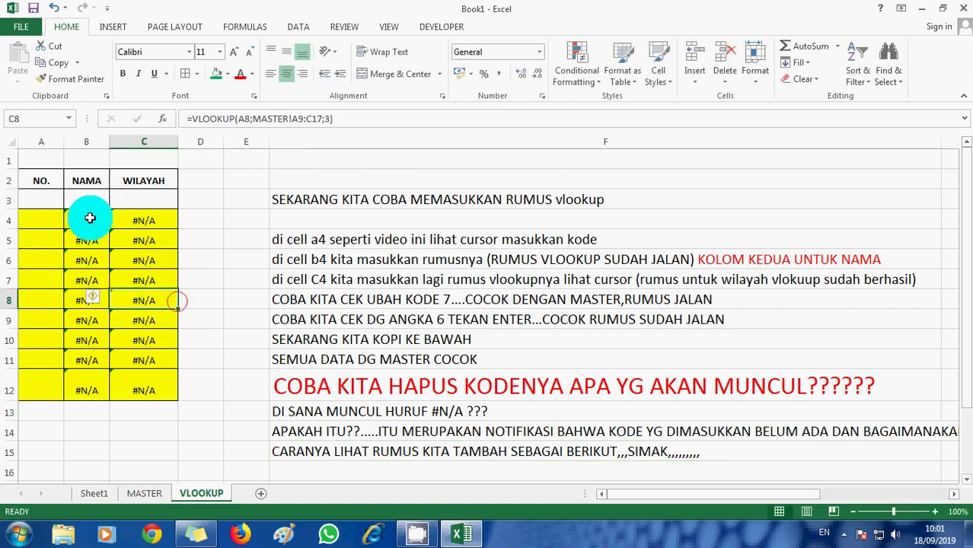
left_click(89, 218)
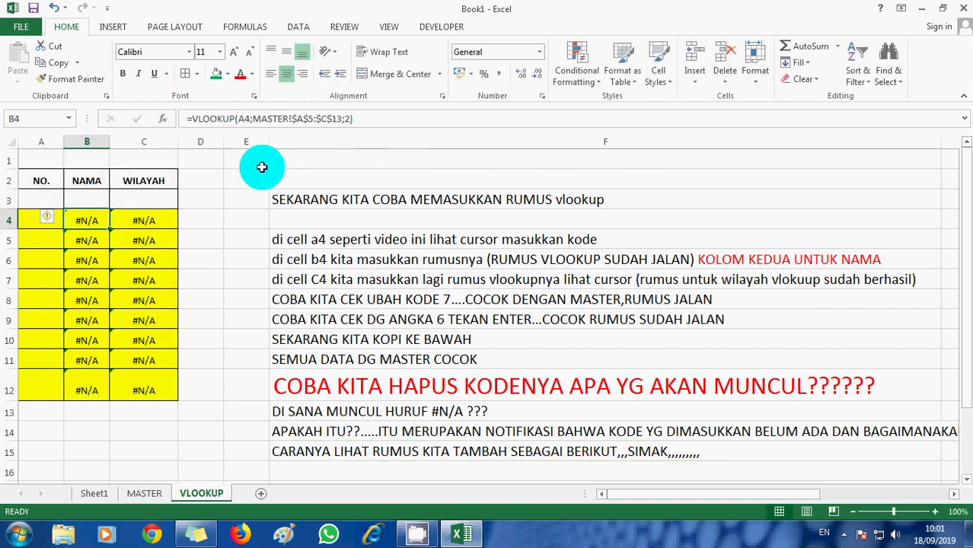
left_click(194, 119)
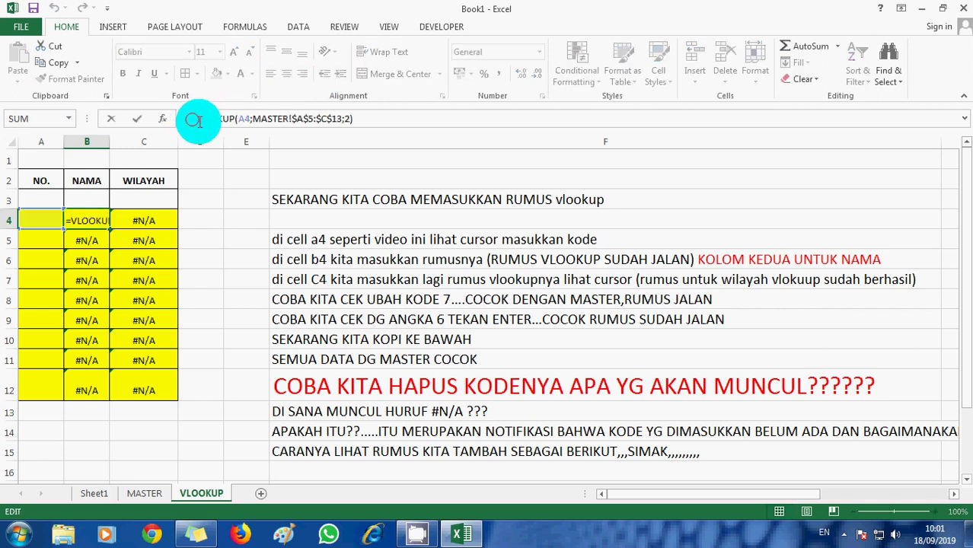
type("=")
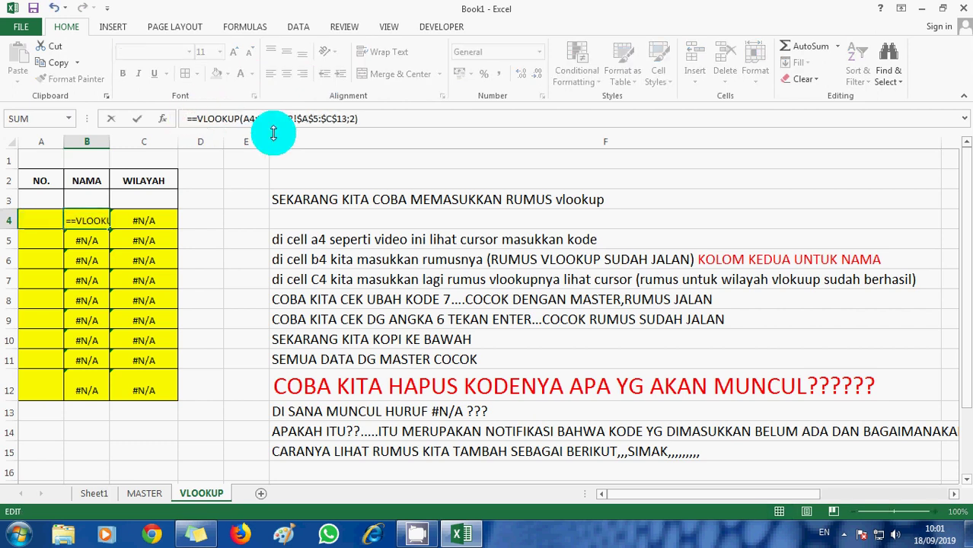
key("BackSpace")
type("IF")
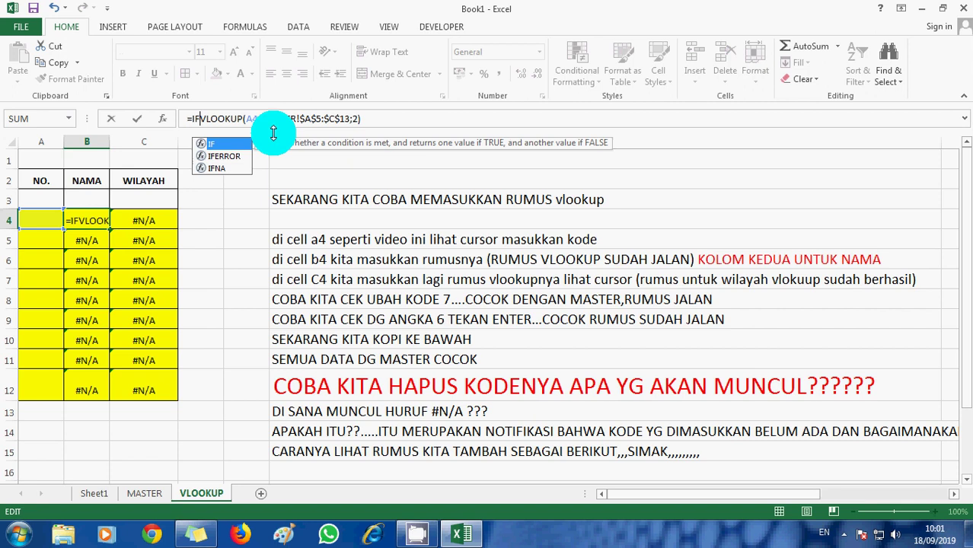
type("(")
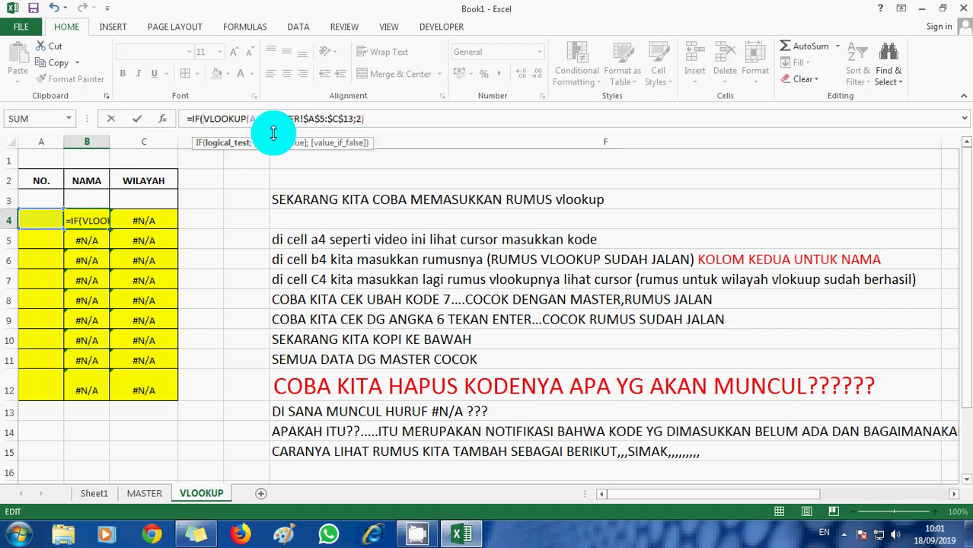
left_click(45, 221)
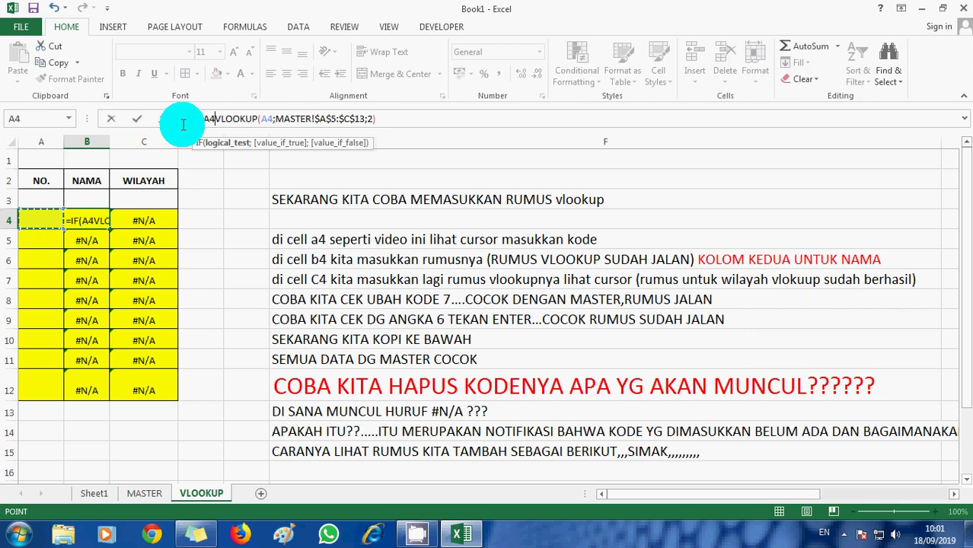
type("=")
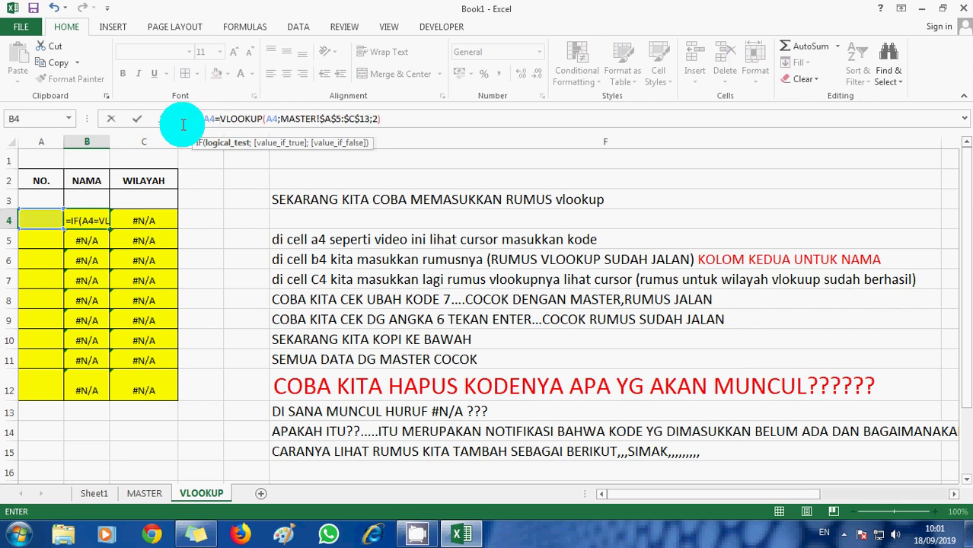
type("\"\"")
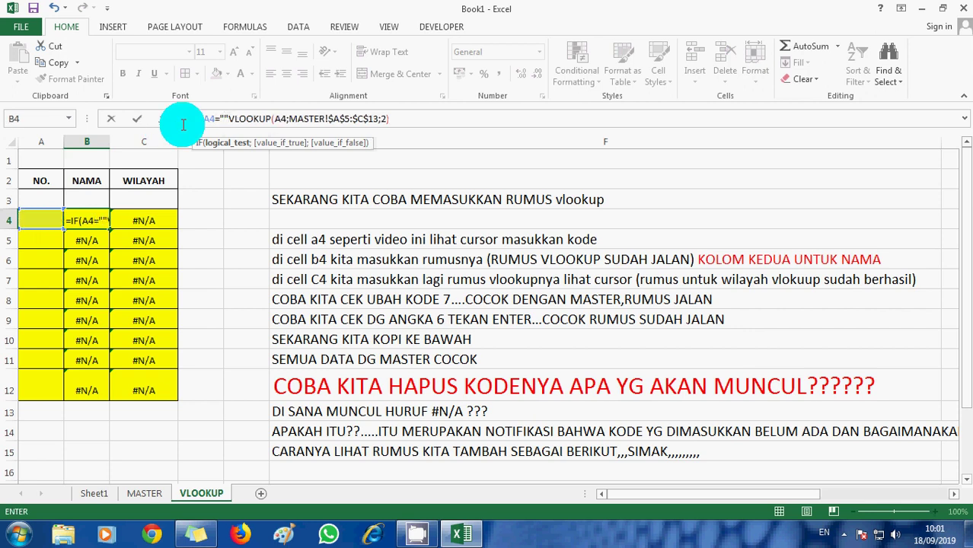
type(";")
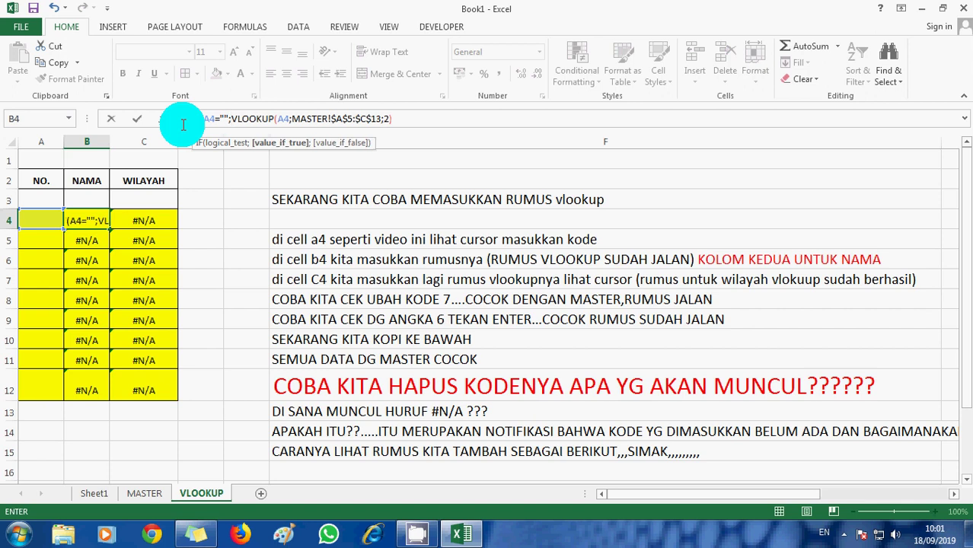
type("\"\"")
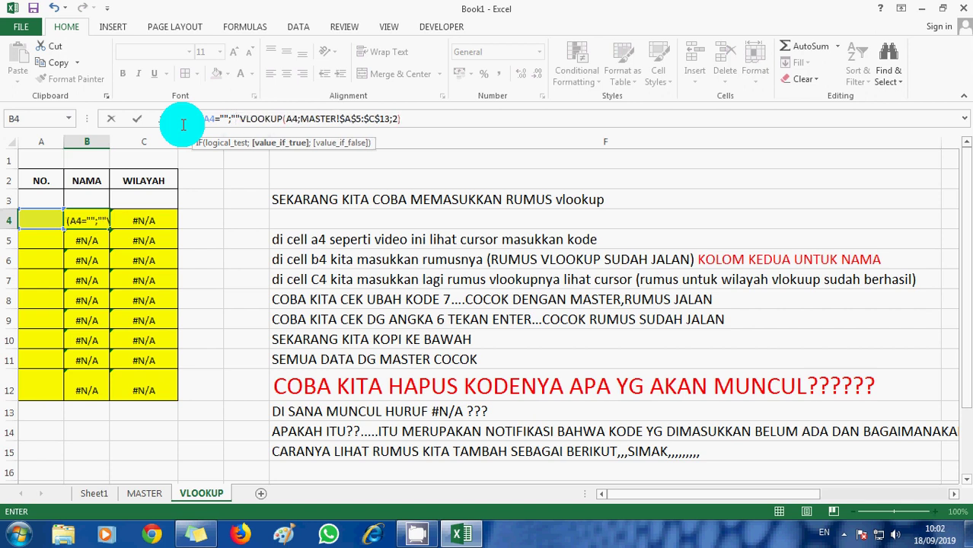
type(";")
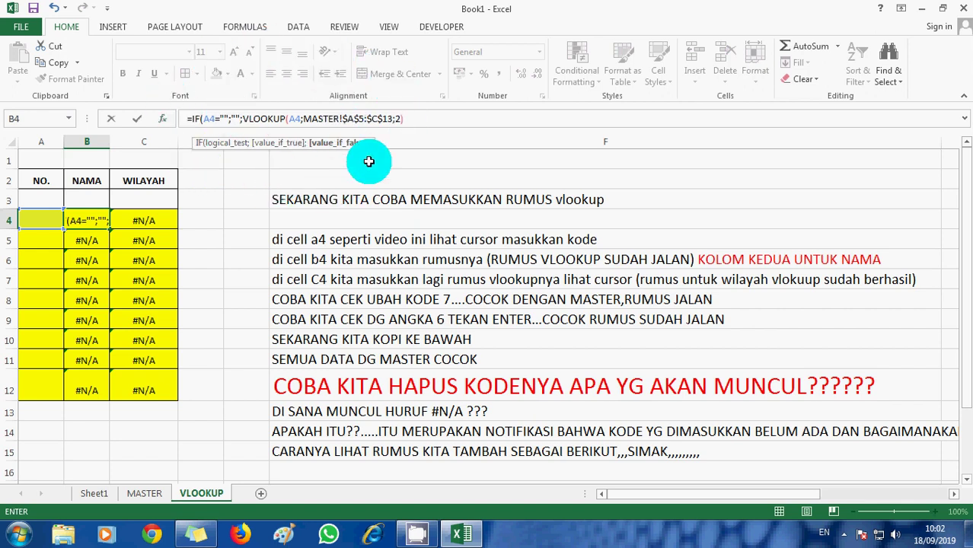
left_click(407, 118)
left_click(407, 118)
type(")")
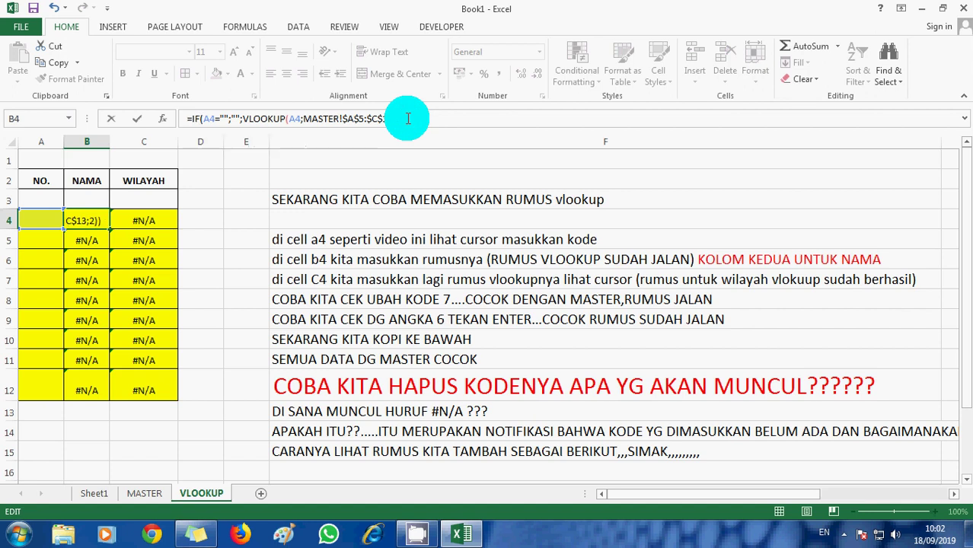
key("Return")
Test the formula with code 2 in A4, then clear A4 again.
left_click(48, 218)
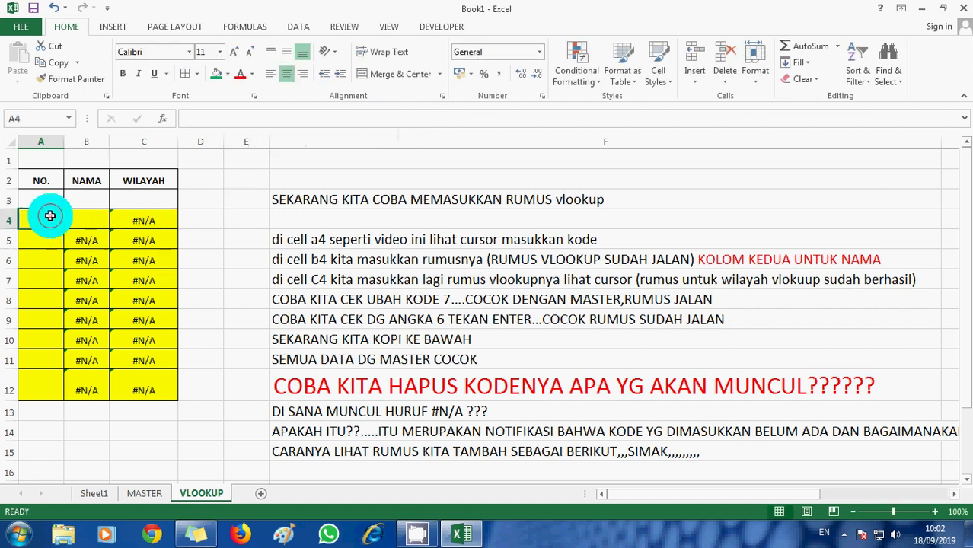
type("2")
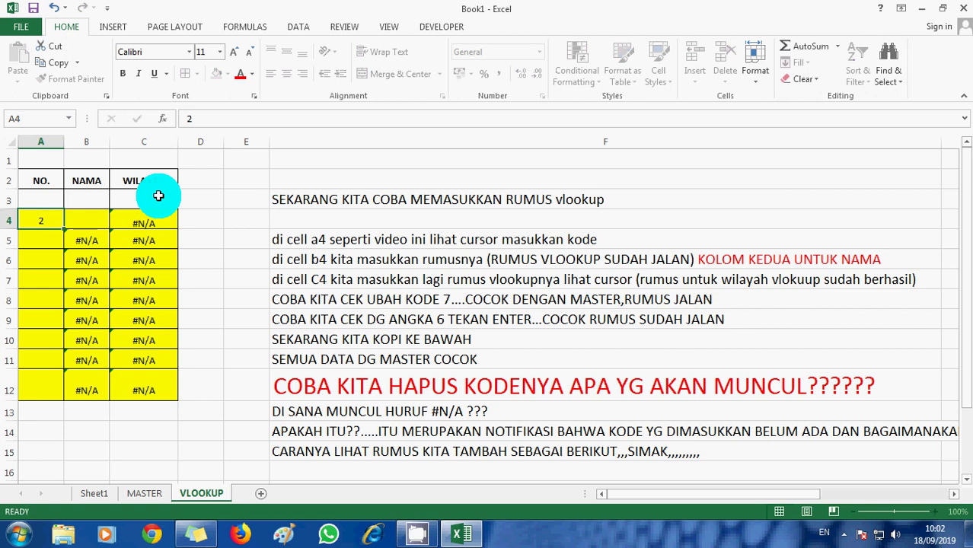
key("ctrl+Return")
key("Delete")
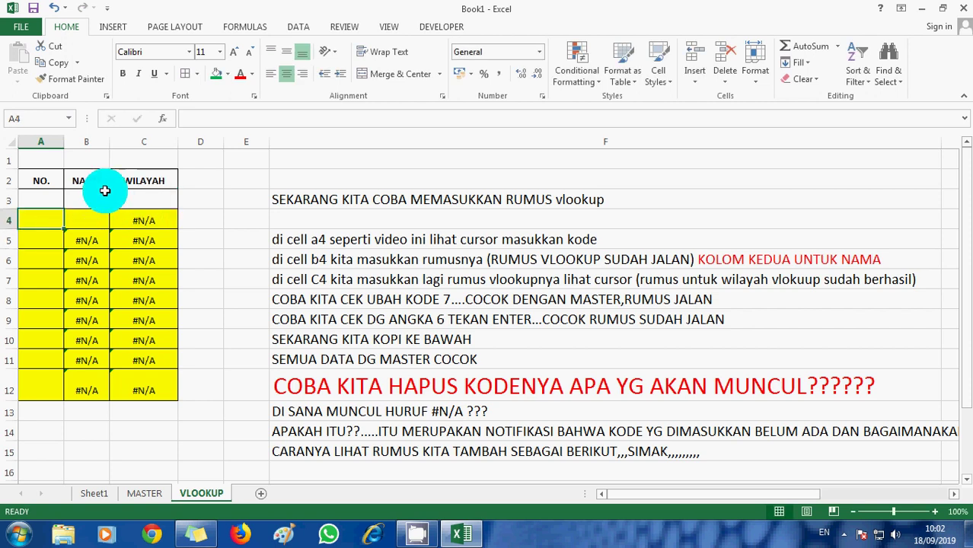
Note in F16 that NAMA no longer shows the error, and in F17 that WILAYAH is next.
left_click(308, 456)
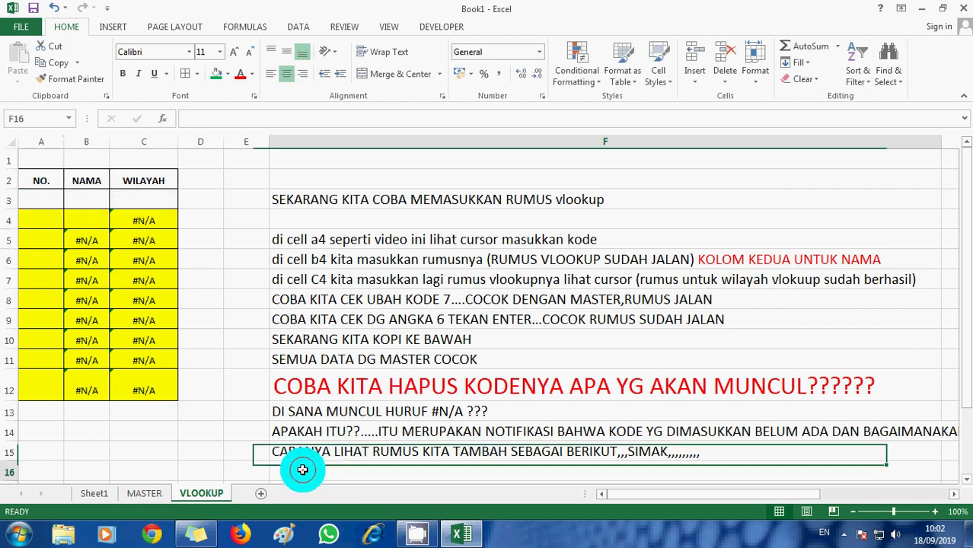
left_click(302, 470)
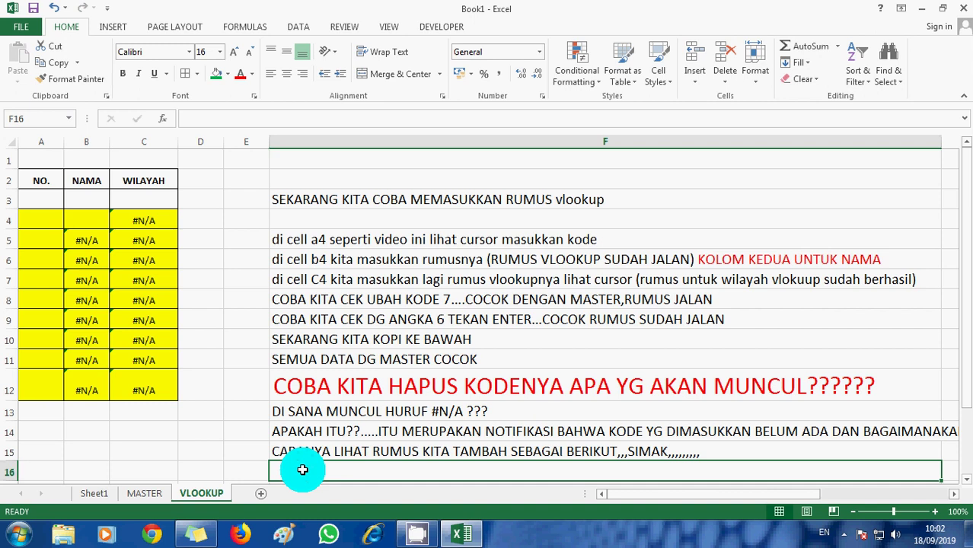
type("HURUF DI ")
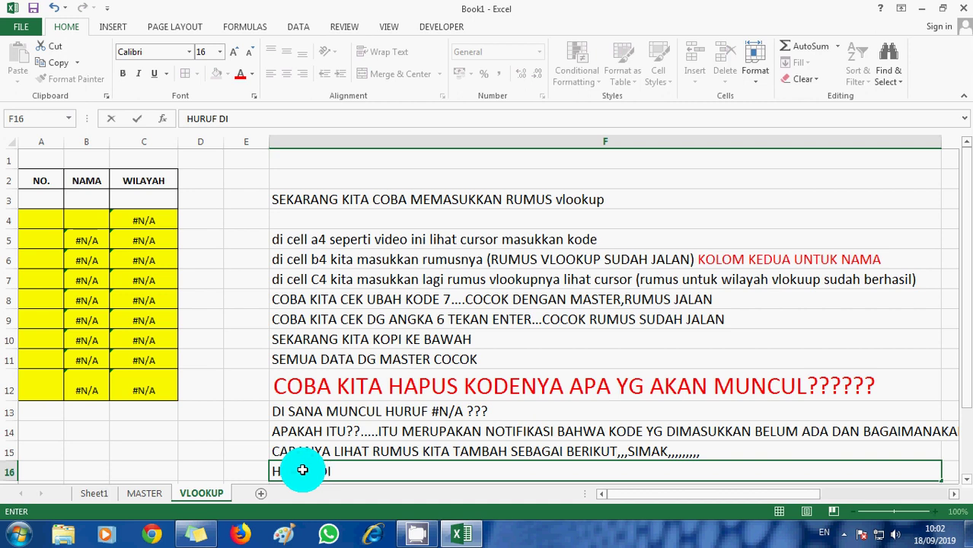
type("KOLO")
type("M NAMA SUD")
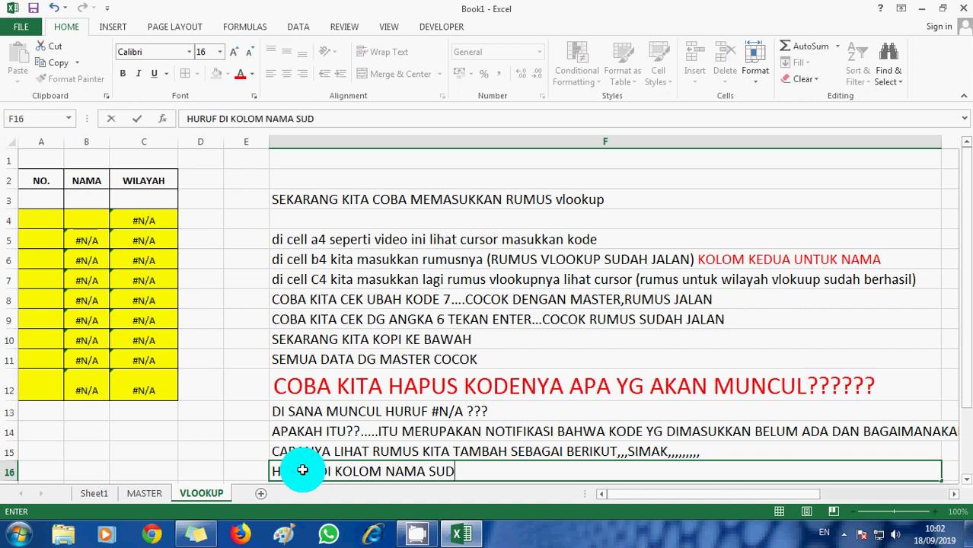
type("AH TIDAK")
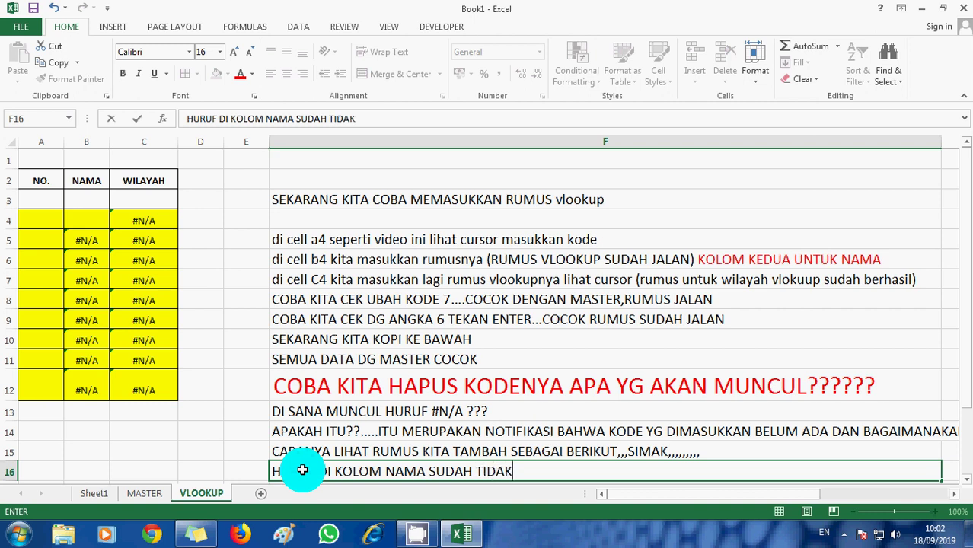
type(" MUNCUL")
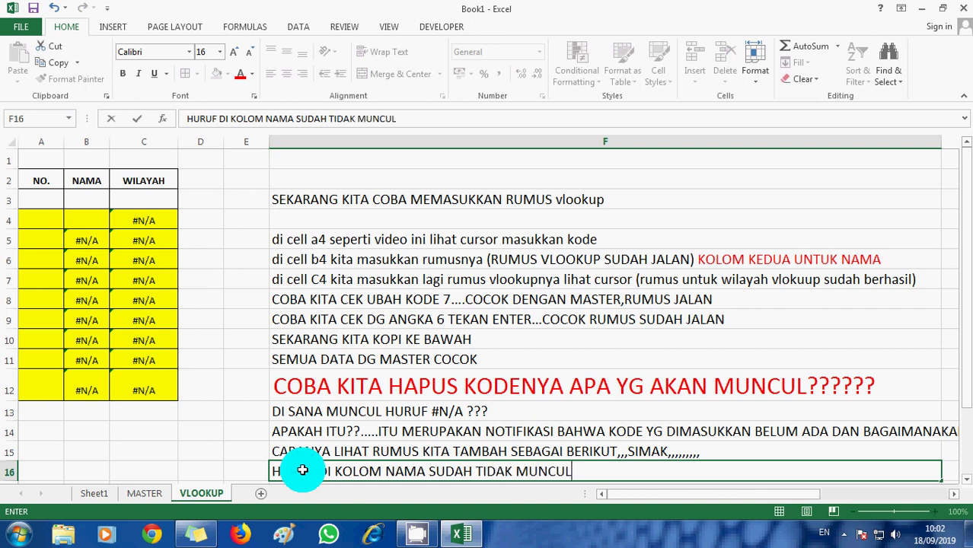
type(" (RUMUS")
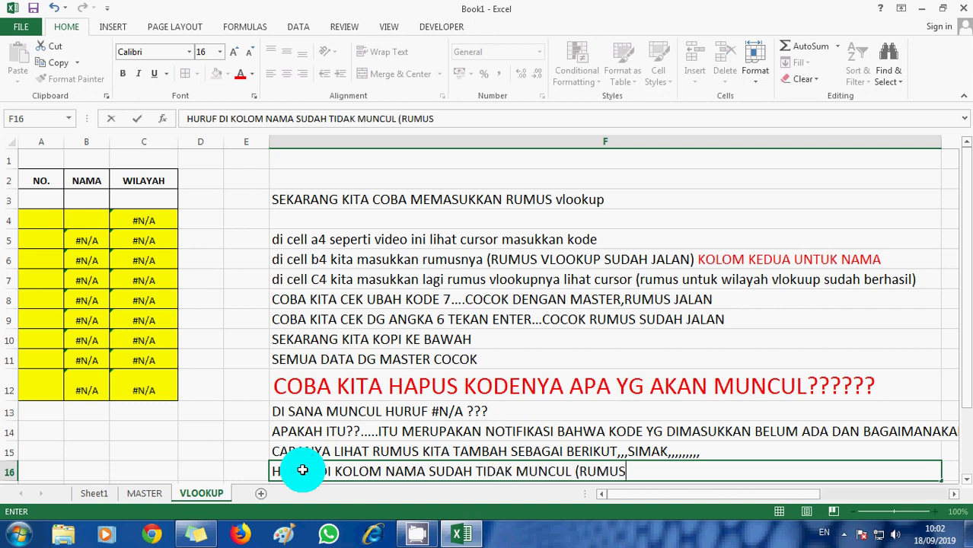
type(" BERHASIL")
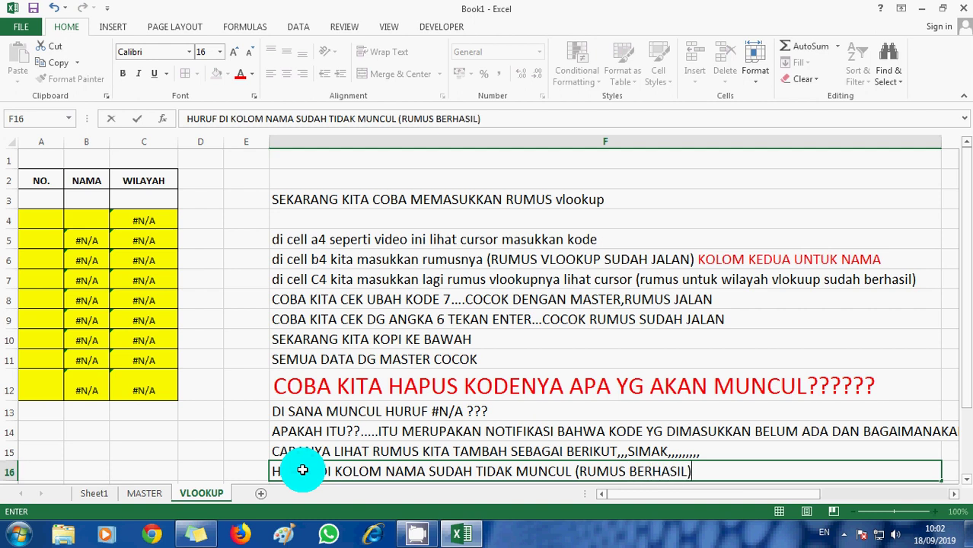
key("Return")
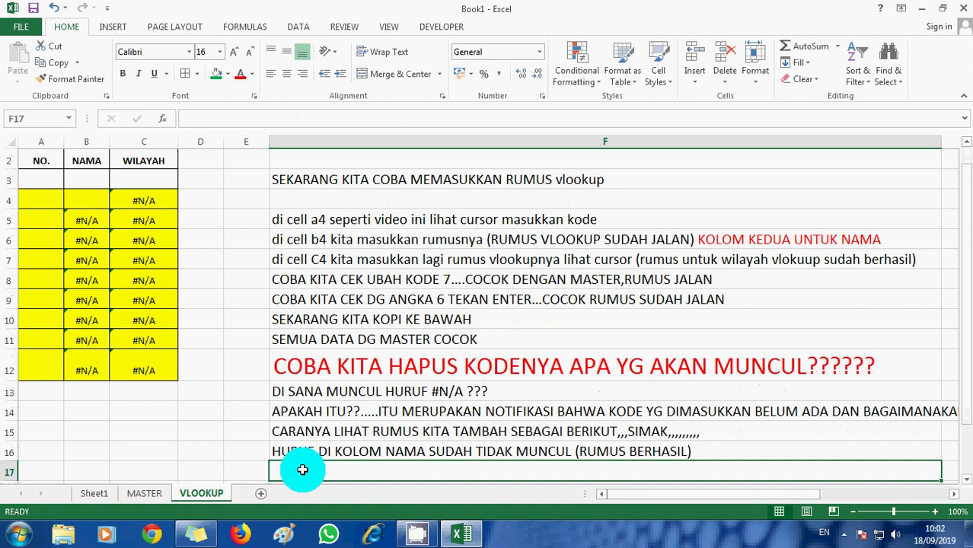
type("KITA COBA J")
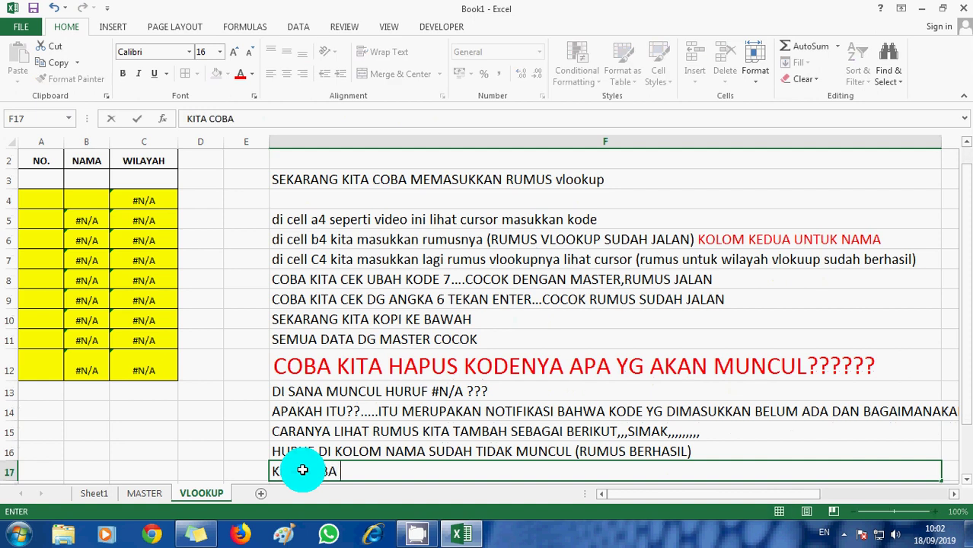
type("UGA DI")
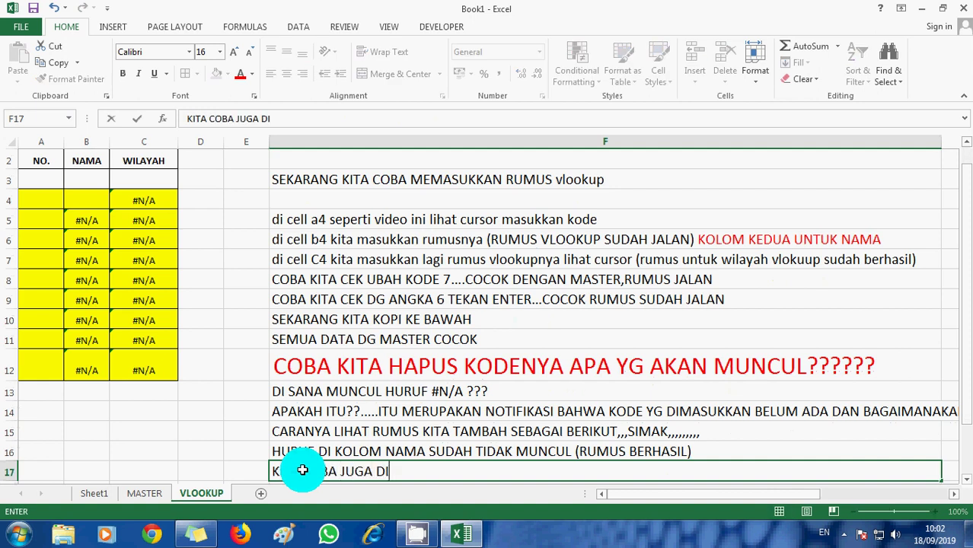
type(" KOLOM W")
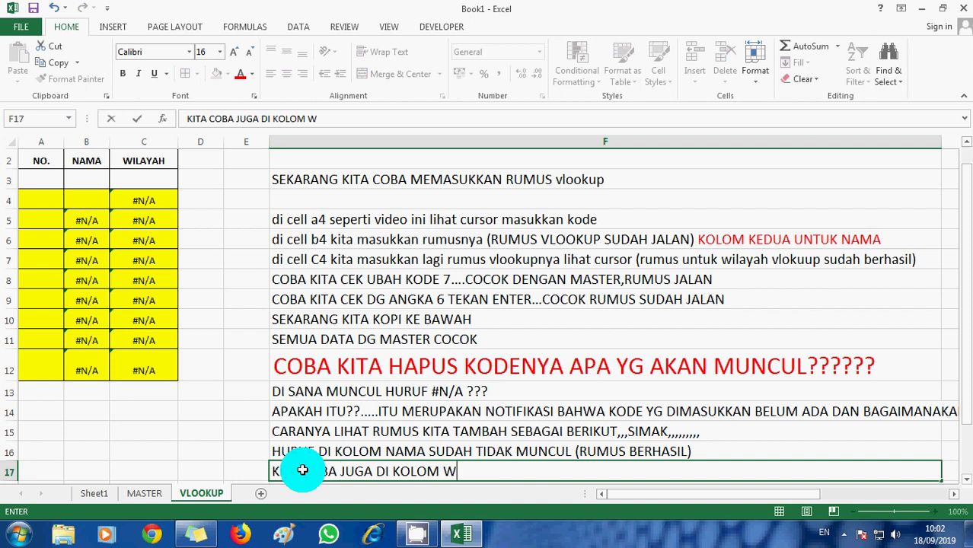
type("ILAYAH")
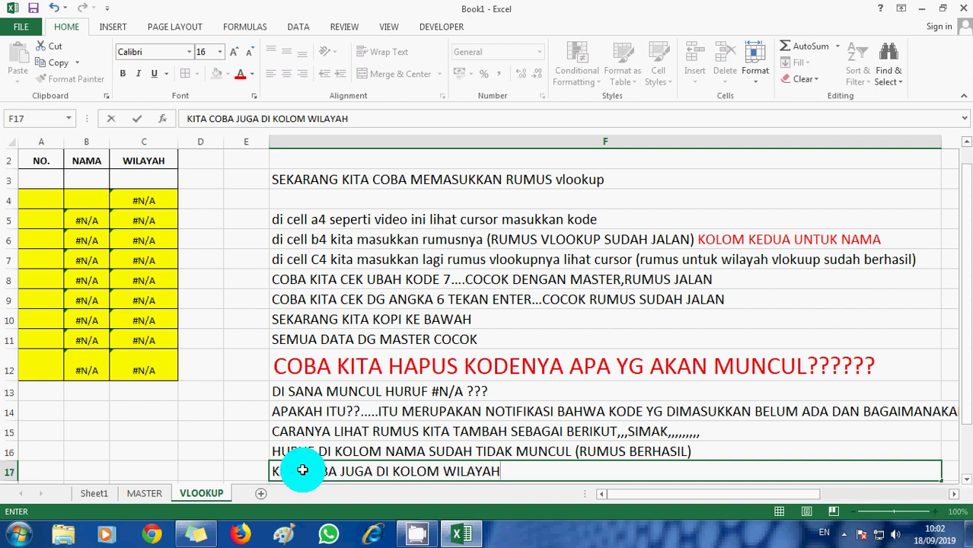
type(" LIHAT ")
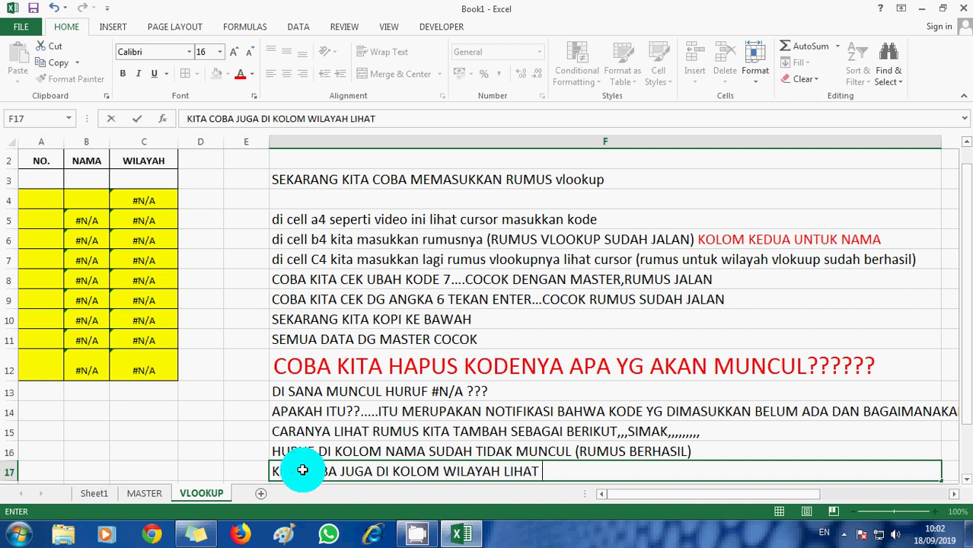
type("CURSOR,,,SI")
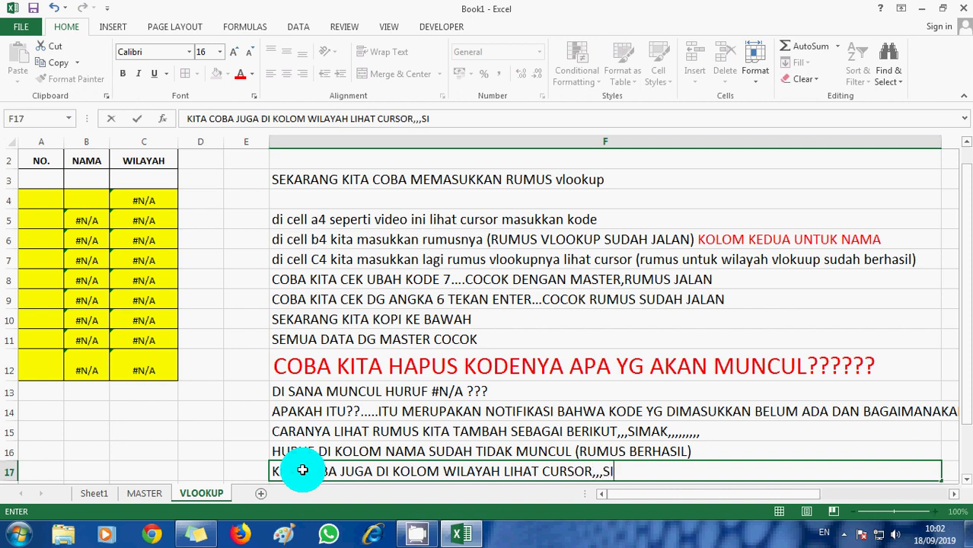
type("MAK")
key("Return")
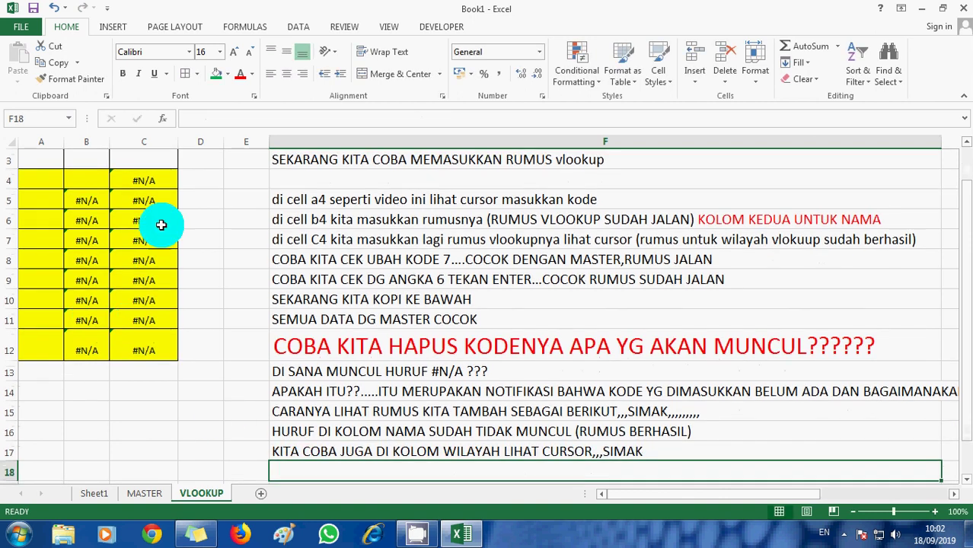
Change C4 to =IF(A4="";"";VLOOKUP(A4;MASTER!A5:C13;3)) so an empty A4 leaves C4 blank.
left_click(145, 182)
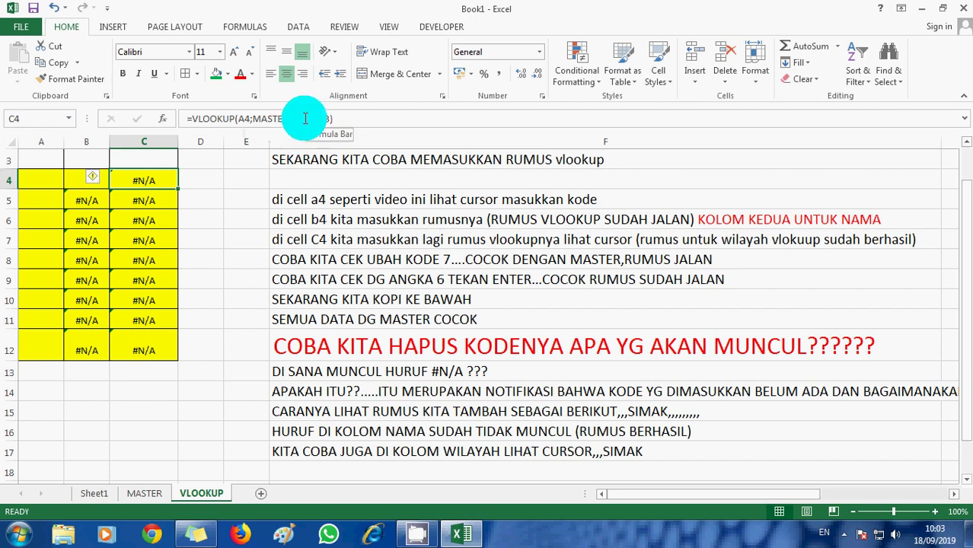
left_click(194, 118)
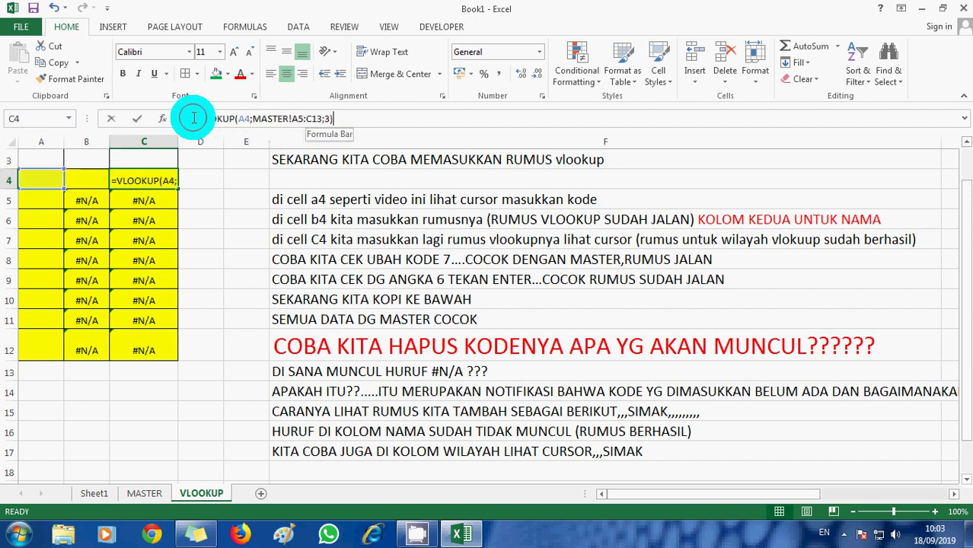
left_click(202, 118)
type("IF")
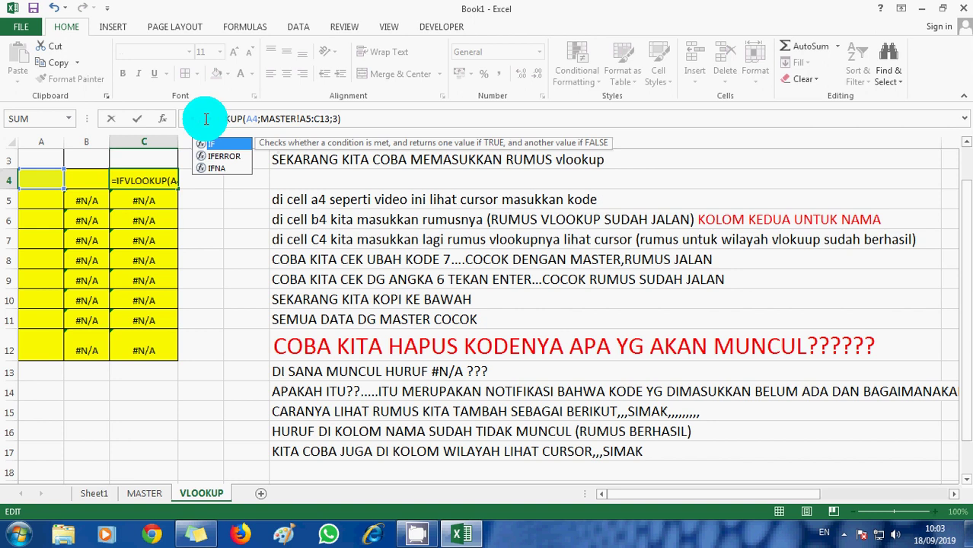
type("(")
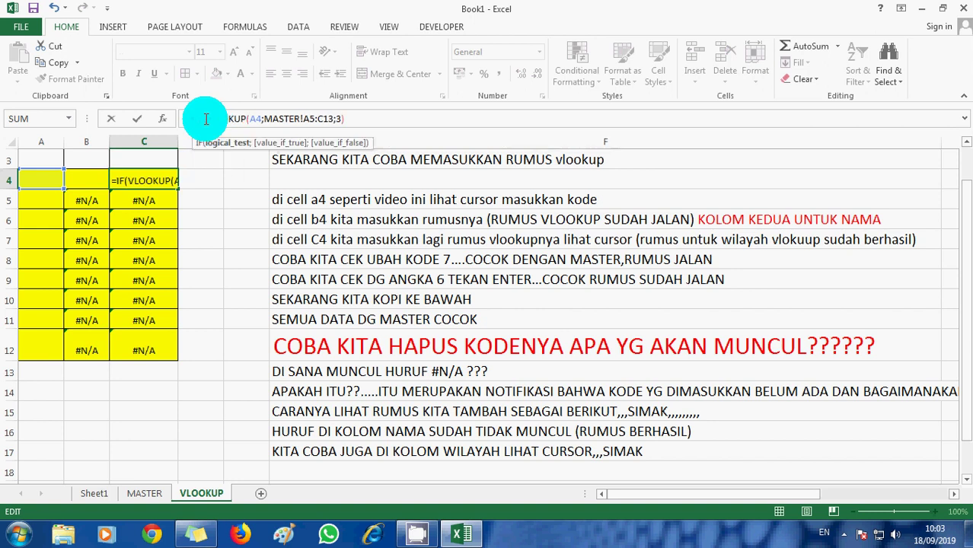
left_click(44, 182)
type("=")
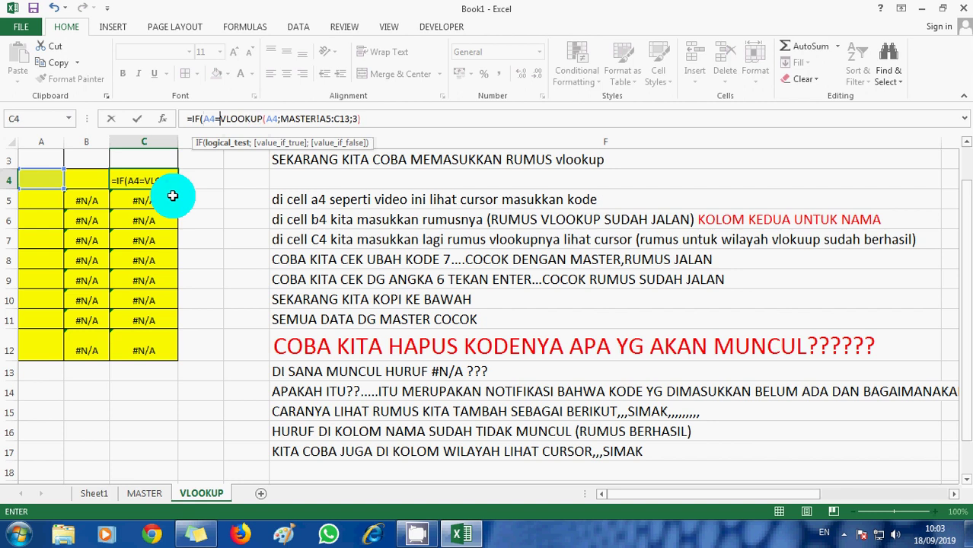
type("\"\"")
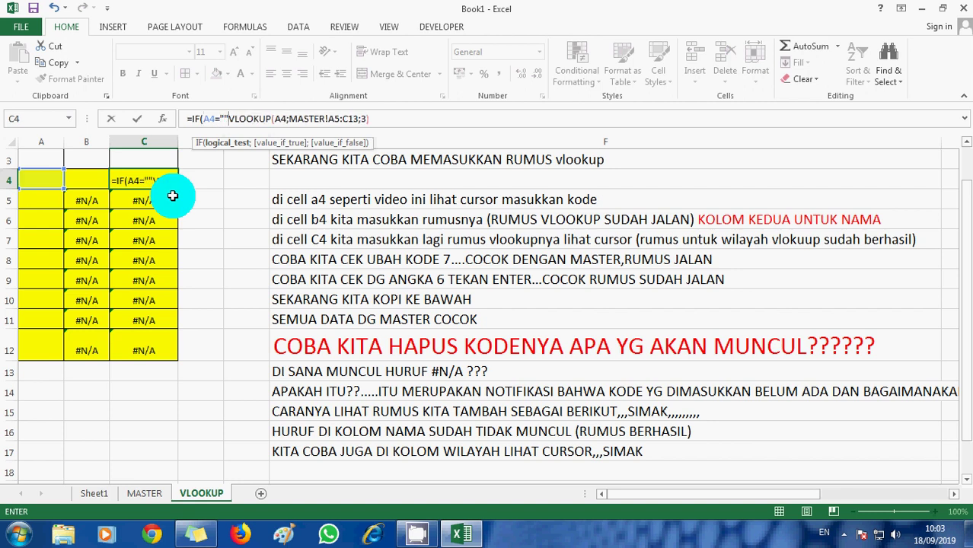
type(";\"\"")
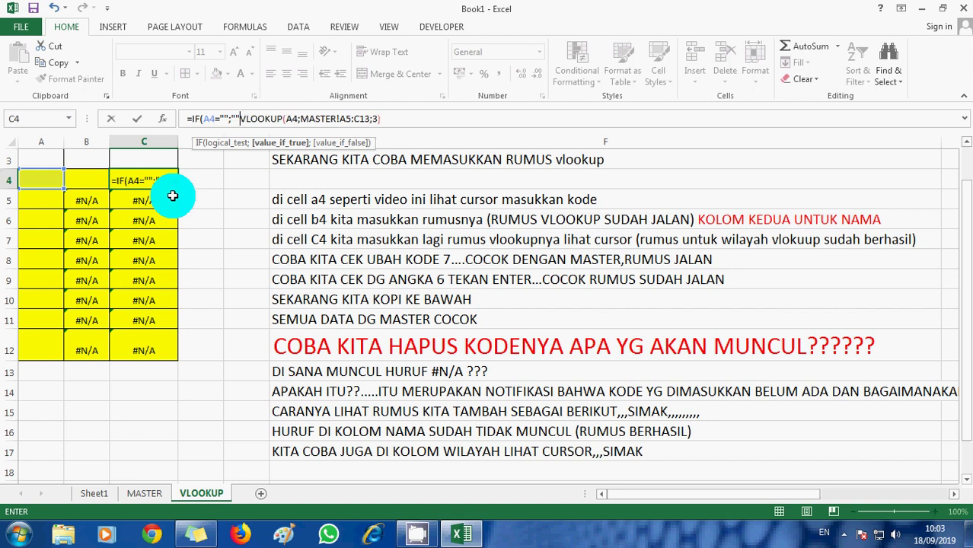
type(";")
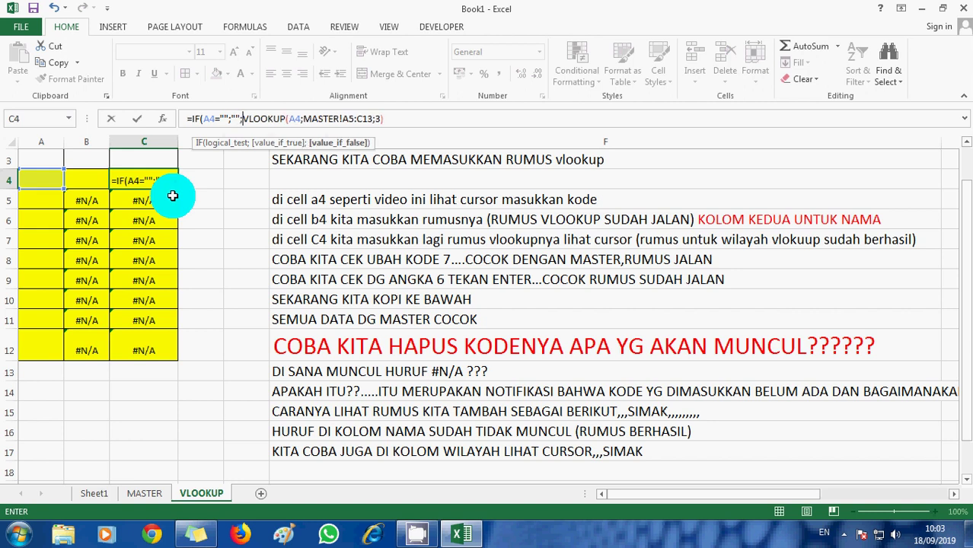
left_click(389, 122)
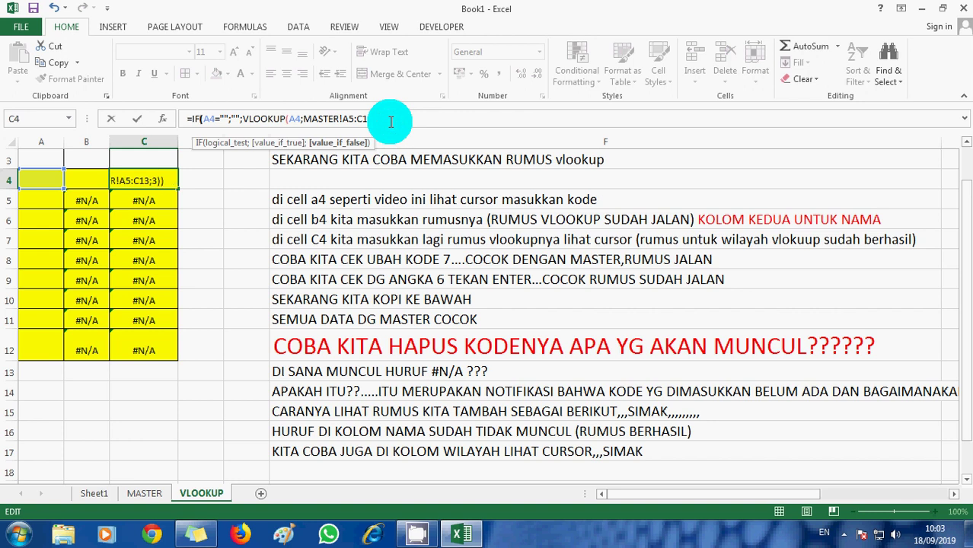
key("Return")
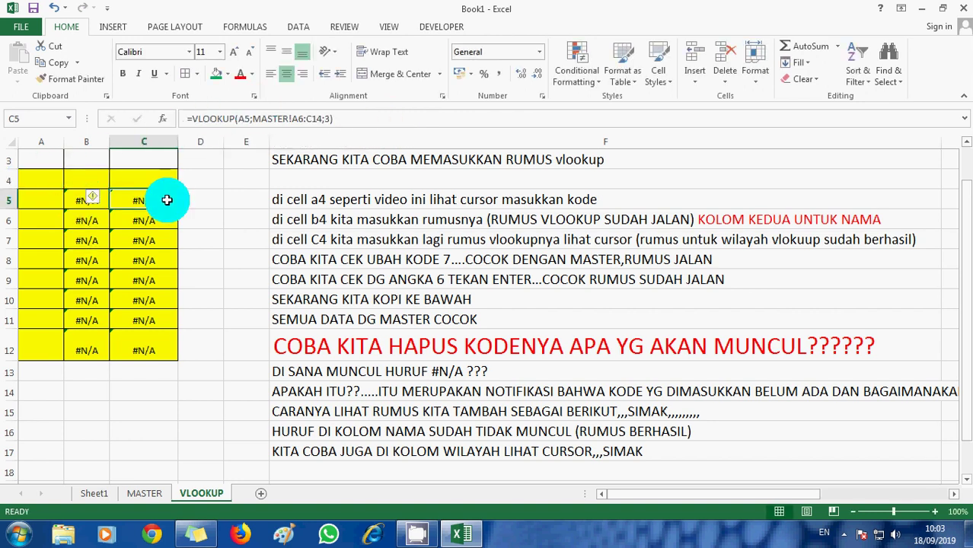
Try codes 5 and 6 in A4, then settle on code 9.
left_click(50, 175)
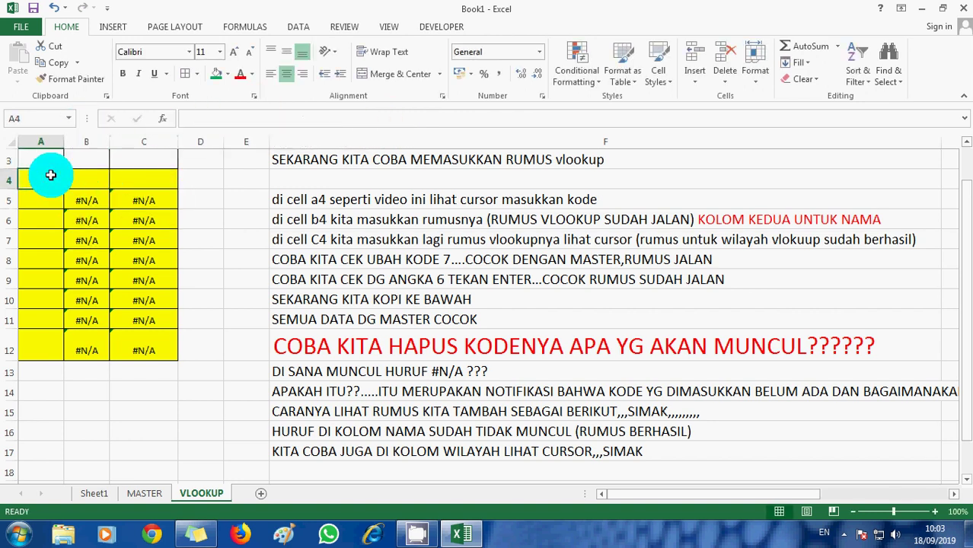
type("5")
key("Return")
left_click(50, 175)
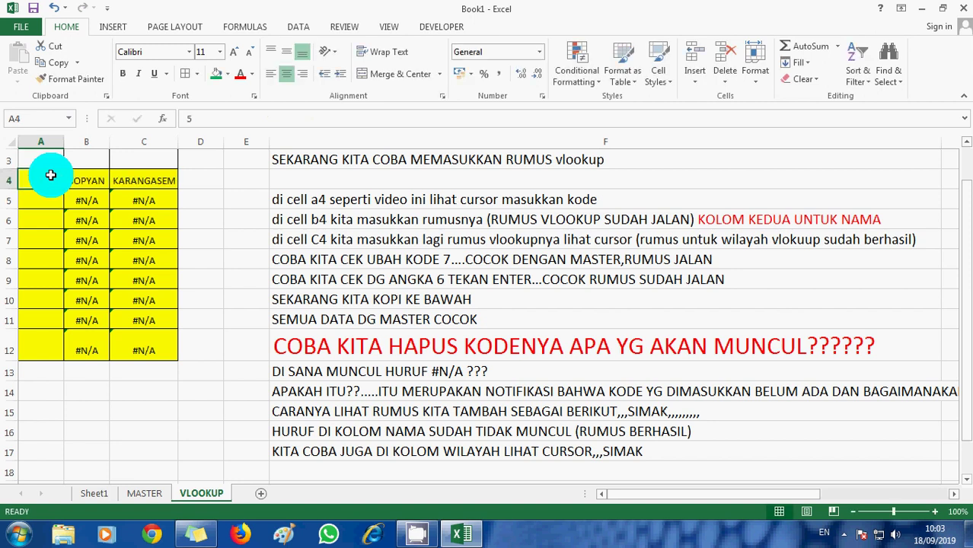
type("6")
key("Return")
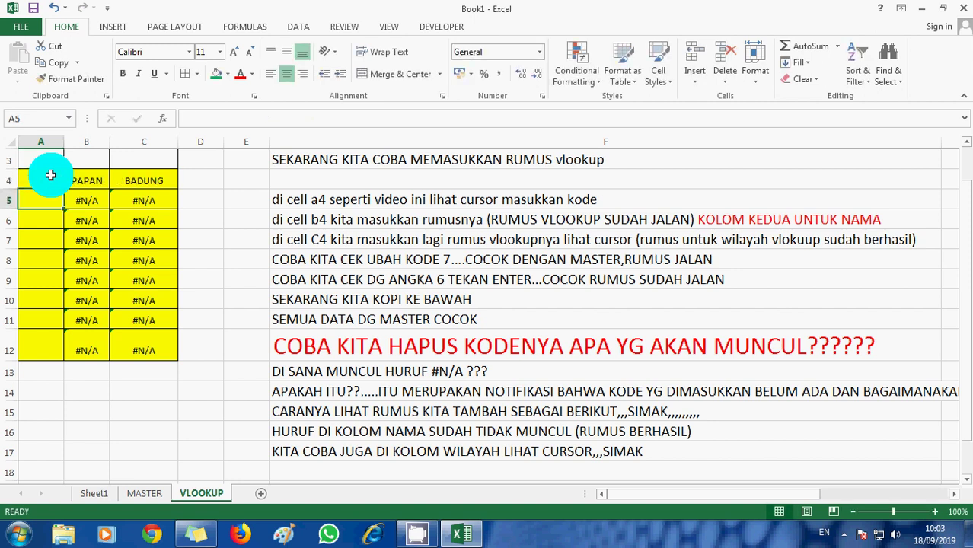
left_click(51, 175)
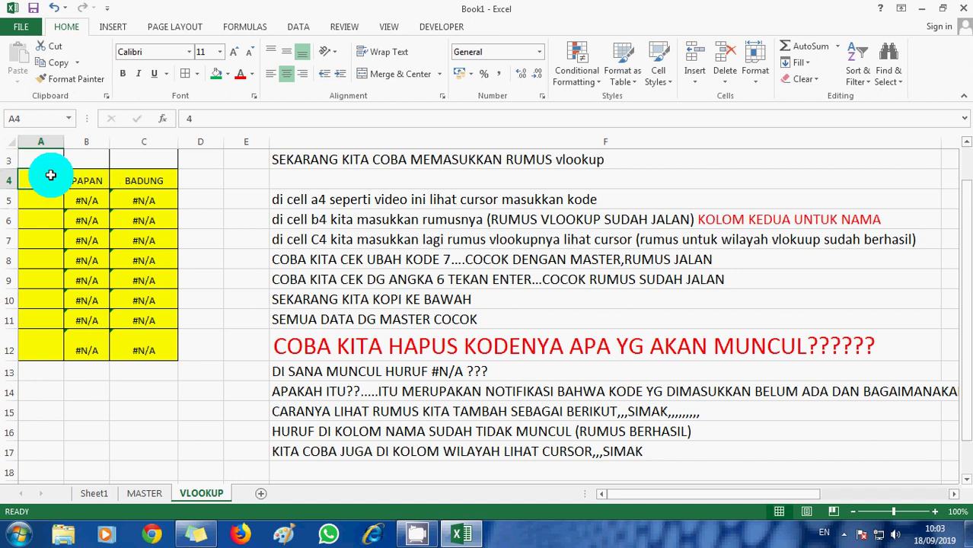
type("9")
key("Return")
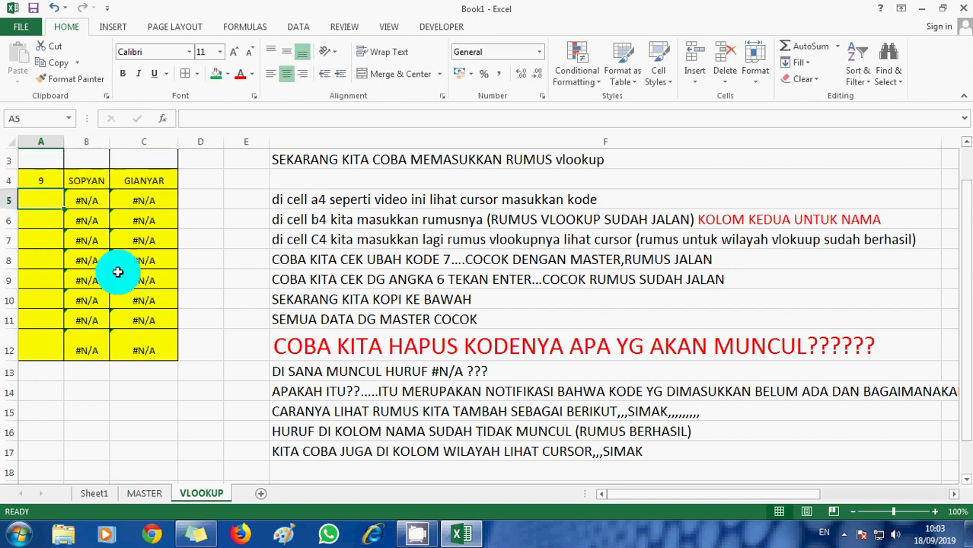
Shade the code 9 row A13:C13 on MASTER and A4:C4 on VLOOKUP green.
left_click(141, 494)
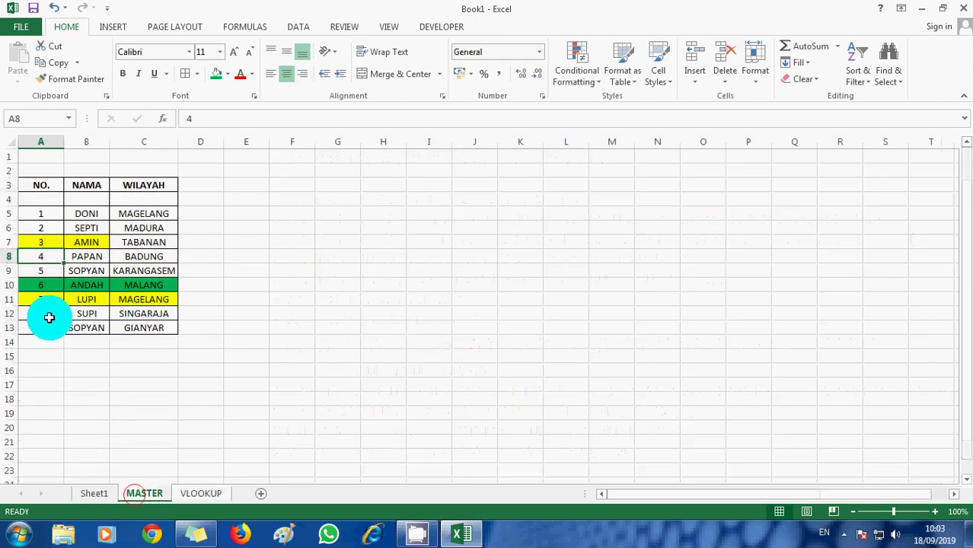
left_click_drag(44, 327, 139, 331)
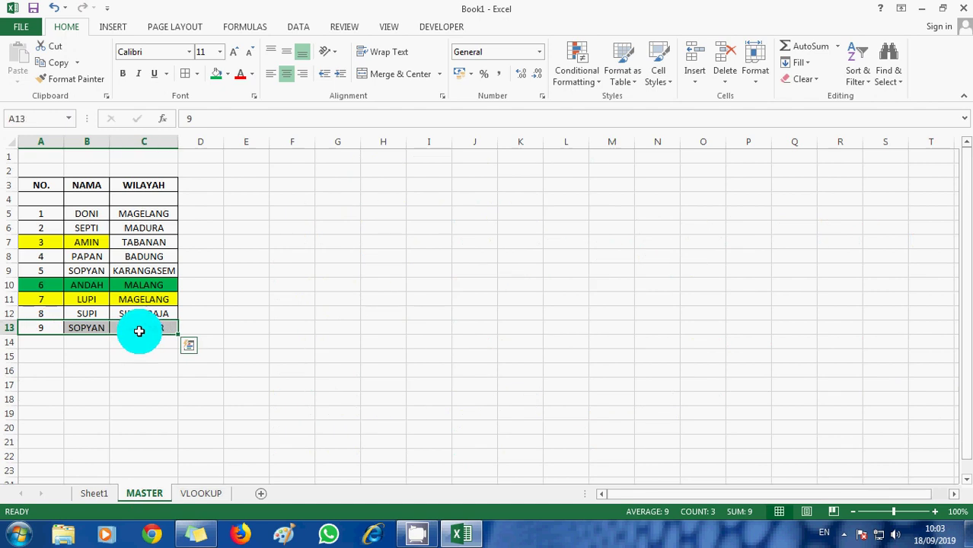
left_click(216, 74)
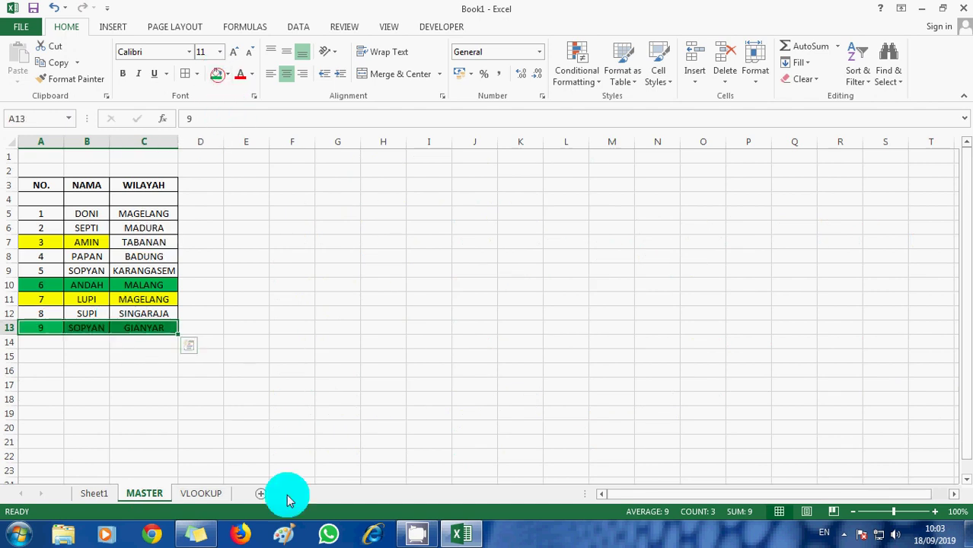
left_click(199, 493)
left_click_drag(56, 181, 144, 180)
left_click(216, 74)
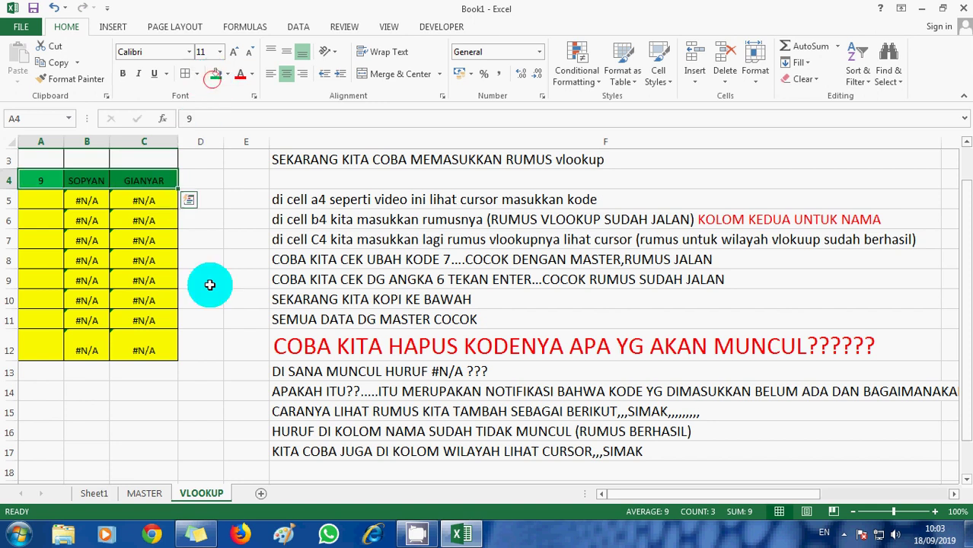
left_click(299, 466)
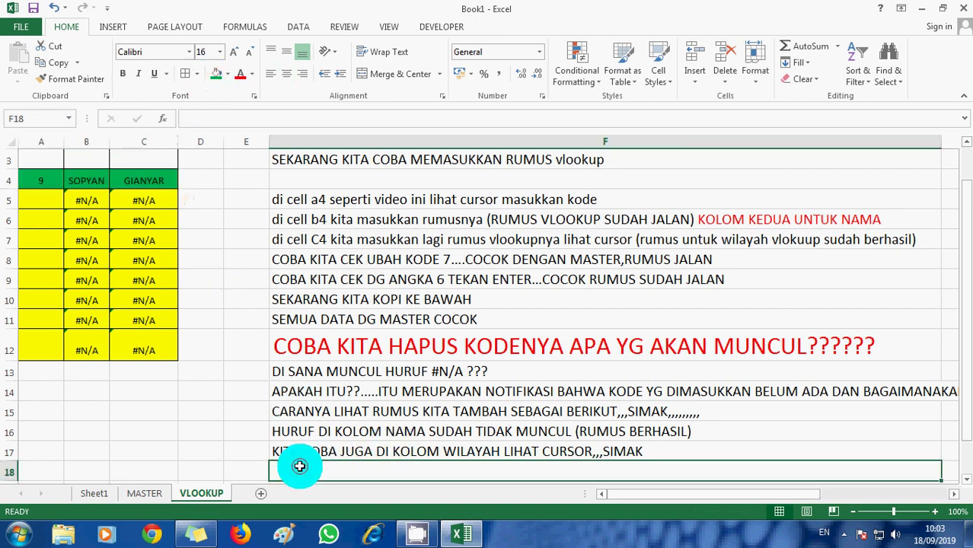
Enter the note 'MASUKKAN KODE COCOK....BERHASIL' in F18.
type("MASUK")
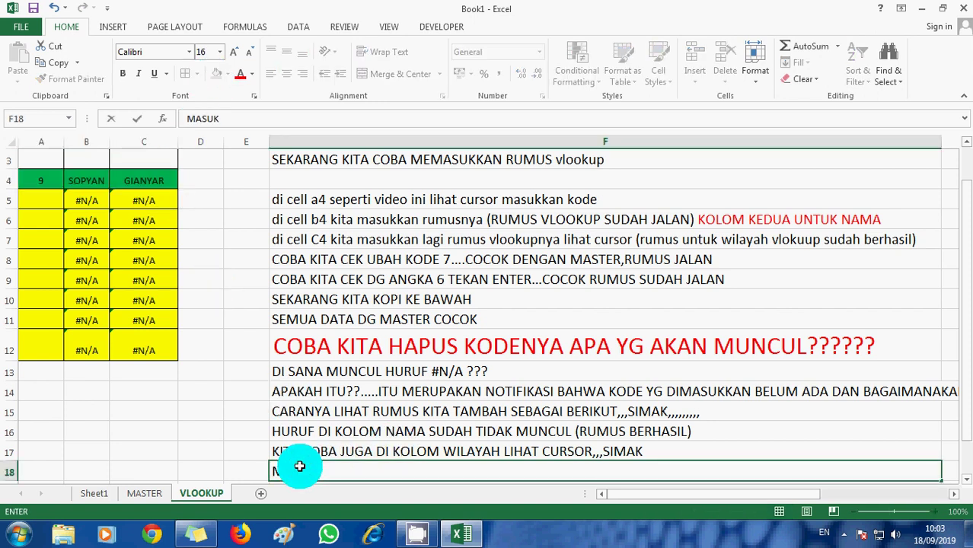
type("KAN KODE 9")
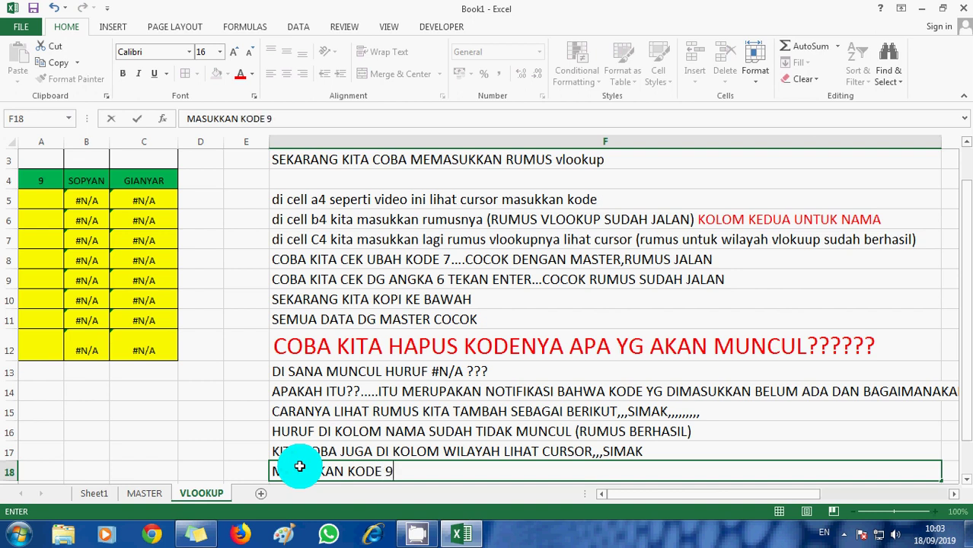
type(" COCOK")
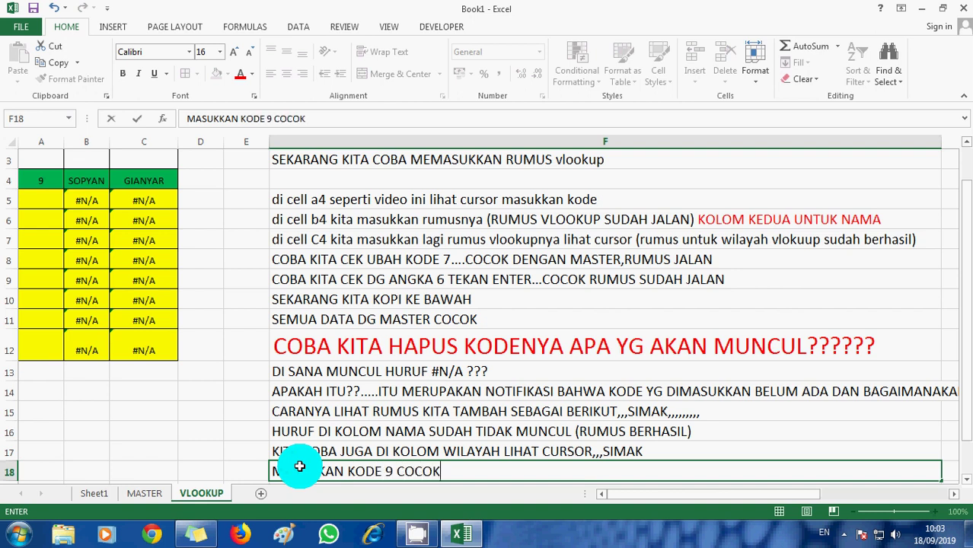
type("....BE")
type("RHASIL")
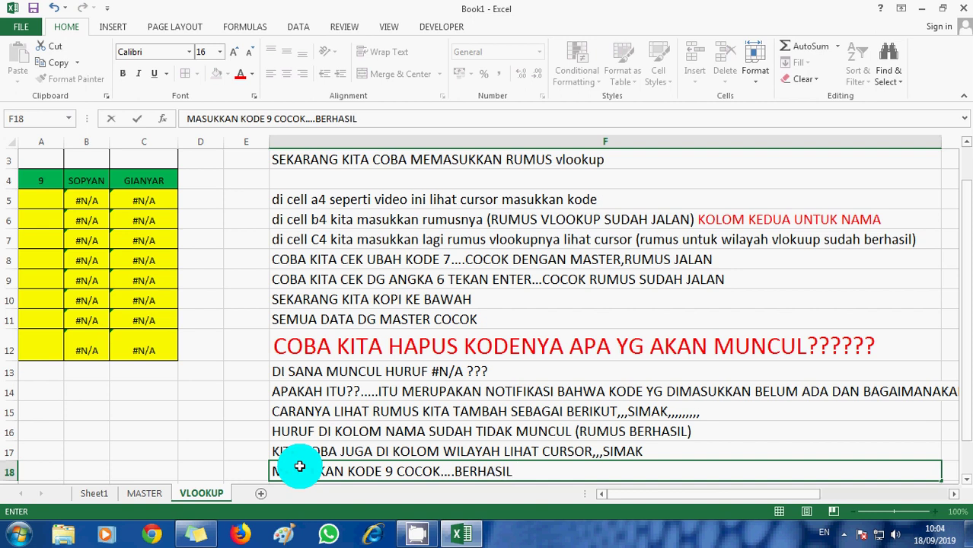
key("Return")
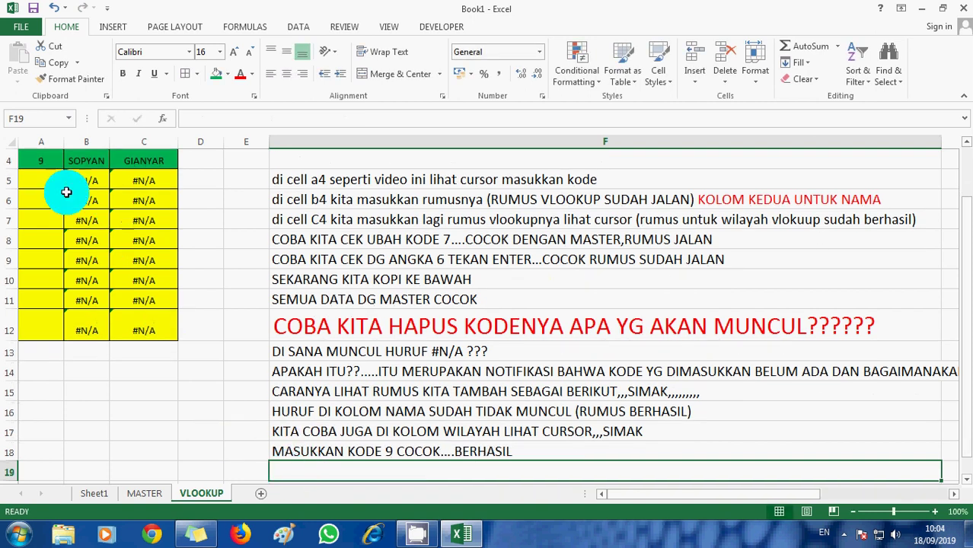
Change A4 to code 6 and fill A4:C4 blue.
left_click(46, 161)
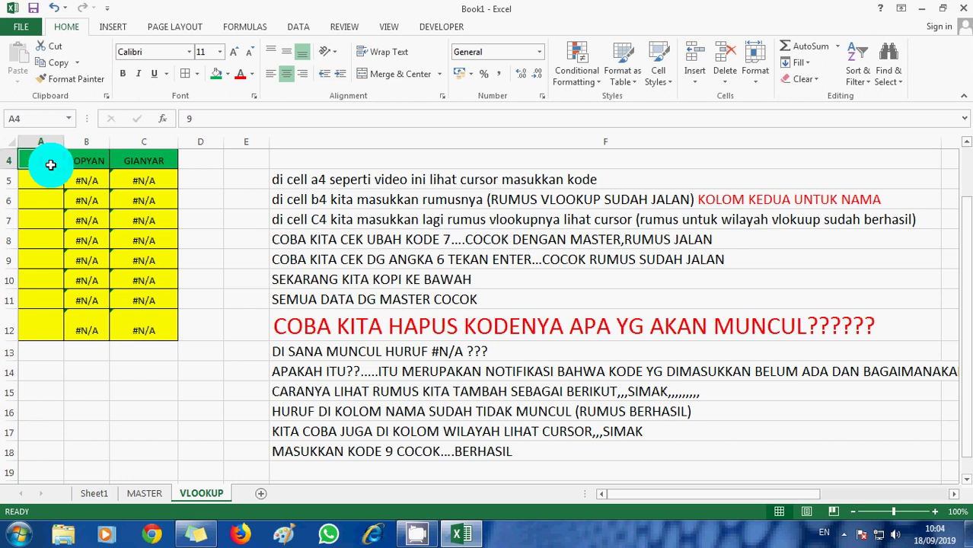
type("6")
key("Return")
left_click(50, 164)
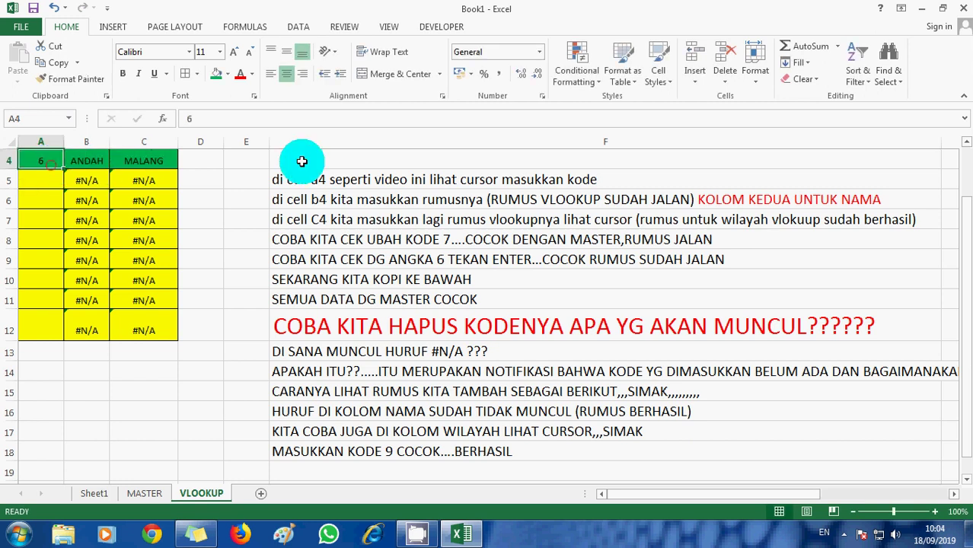
key("shift+Right")
key("shift+Right")
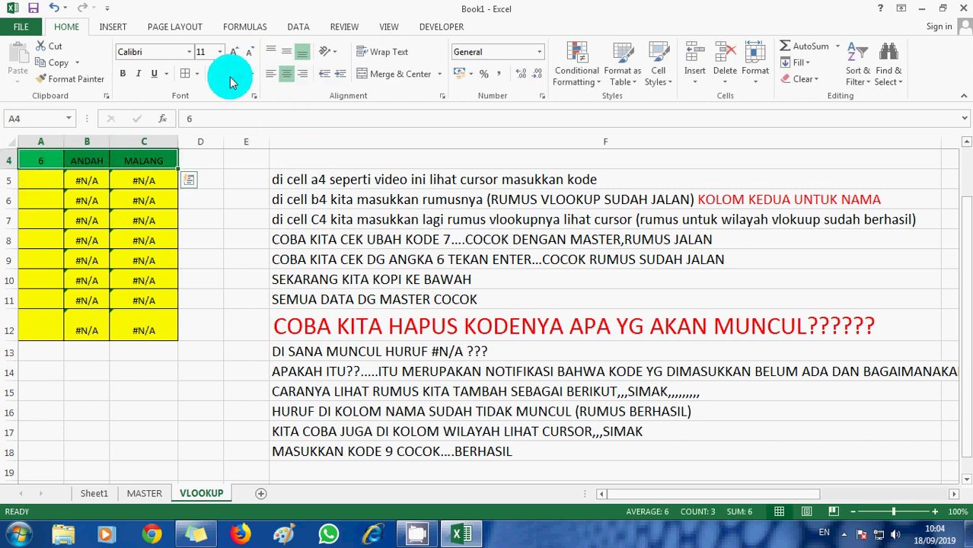
left_click(227, 73)
left_click(288, 185)
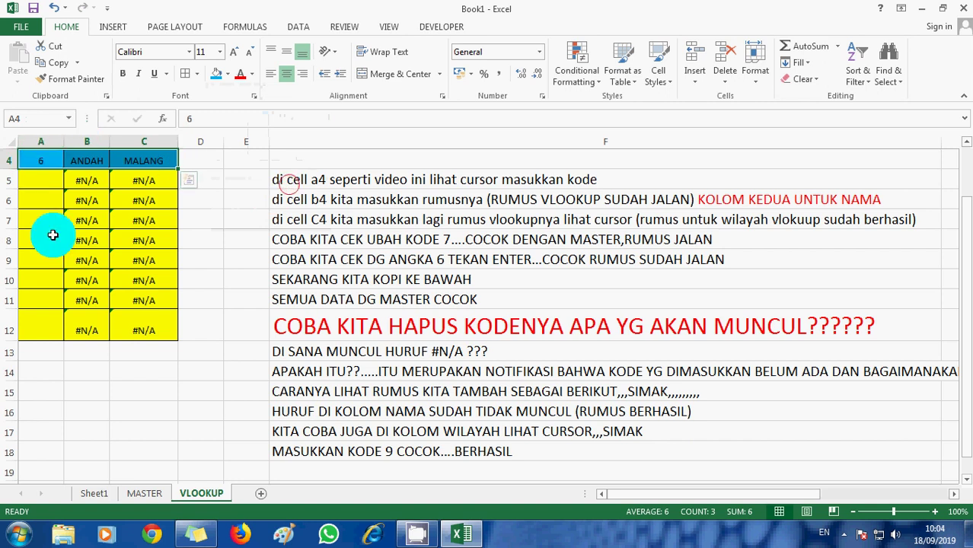
Fill the code 6 row A10:C10 blue on the MASTER sheet.
left_click(145, 493)
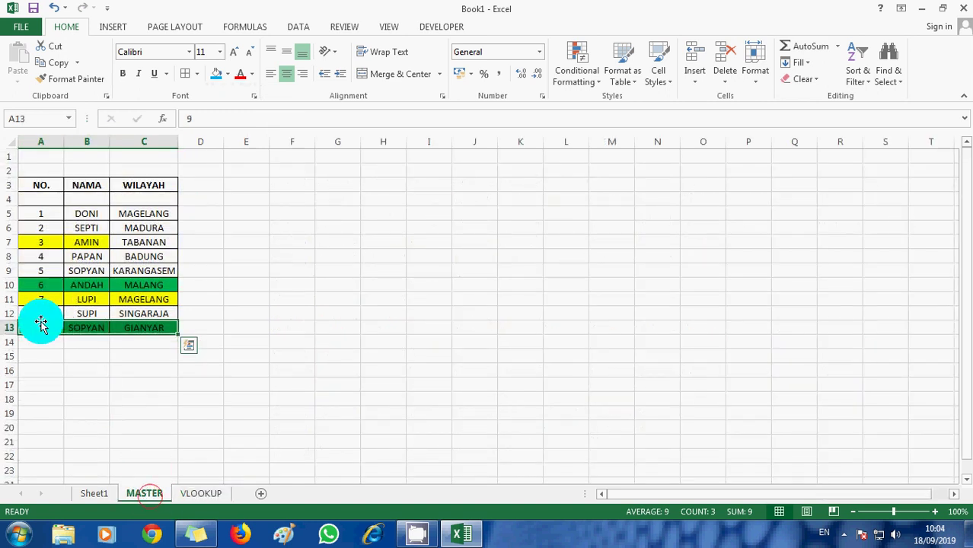
left_click_drag(46, 285, 175, 319)
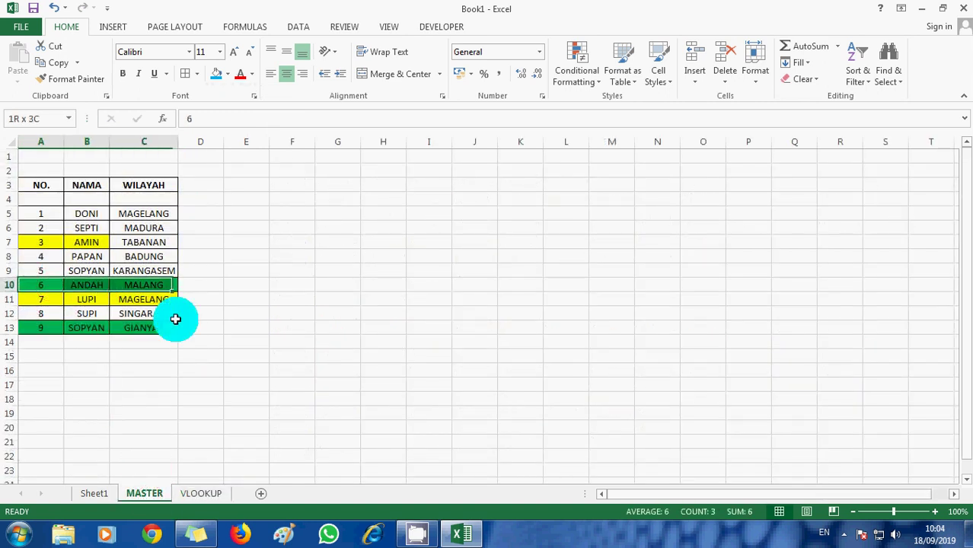
left_click(218, 74)
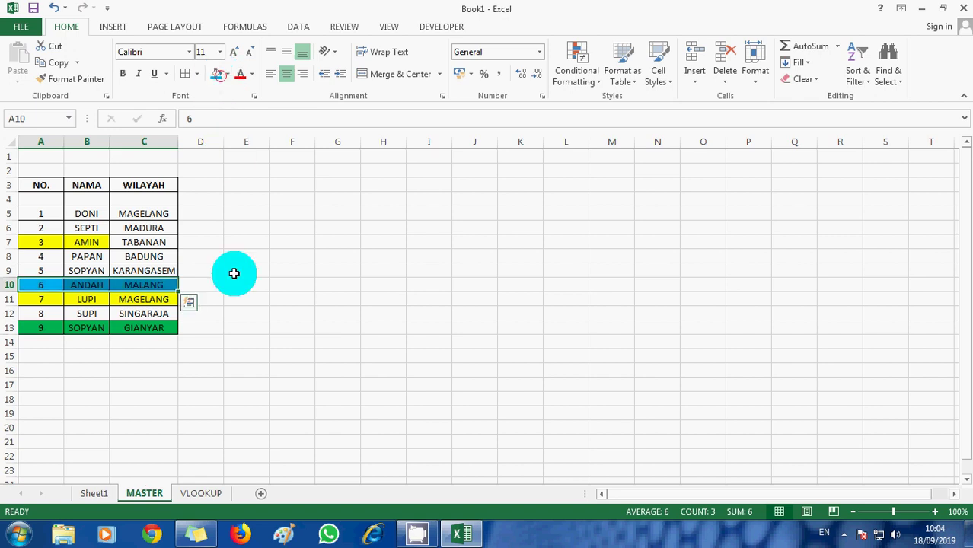
left_click(200, 492)
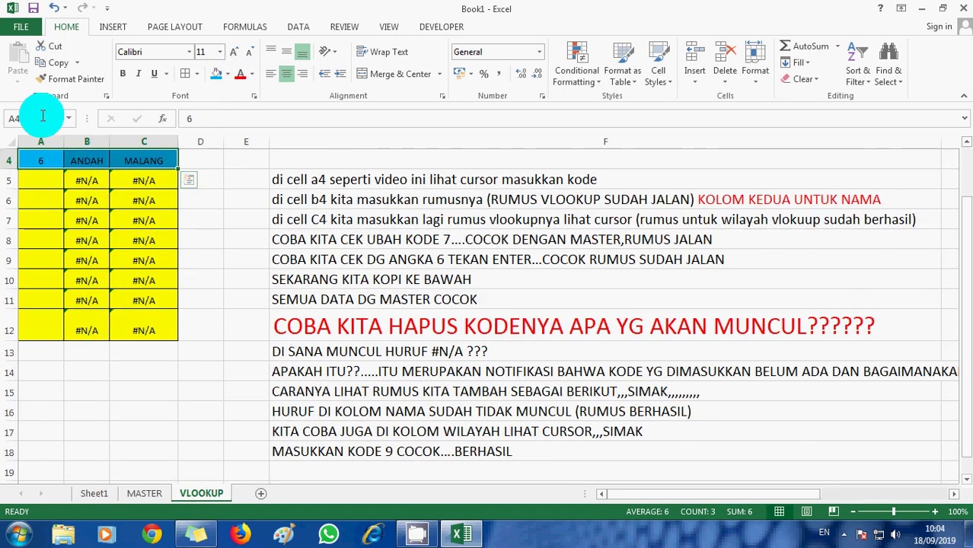
left_click(281, 472)
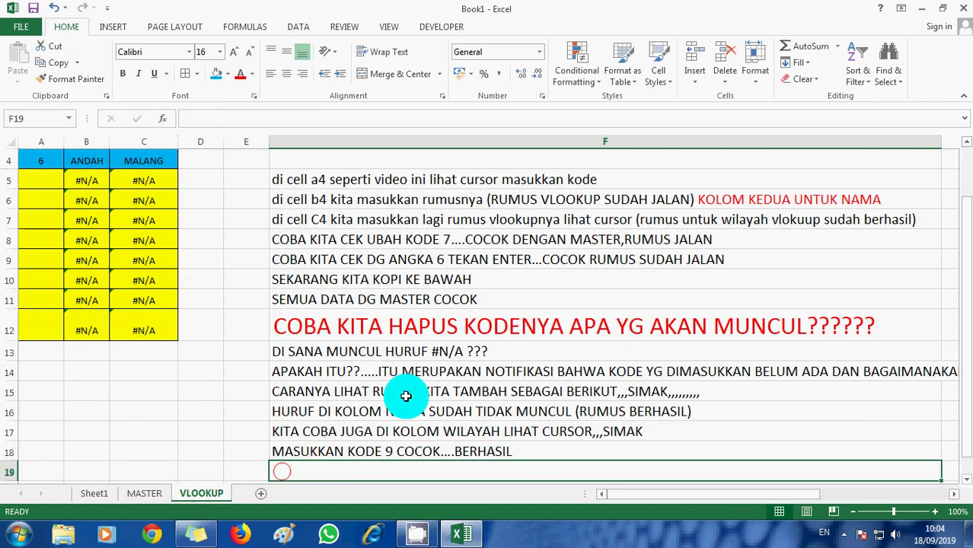
Enter the note 'MASUKKAN KODE 6 COCOK...BERHASIL' in F19.
type("MASUKKAN")
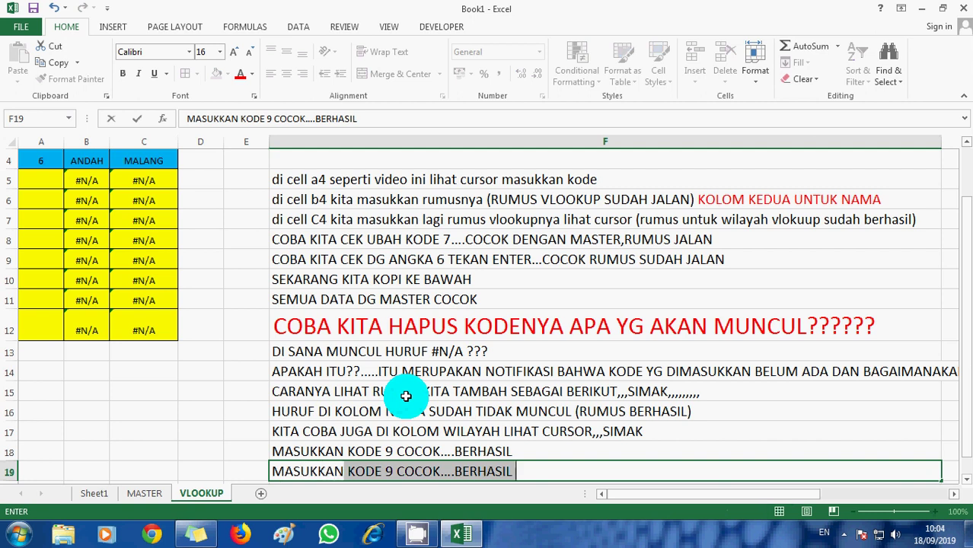
type("ODE ")
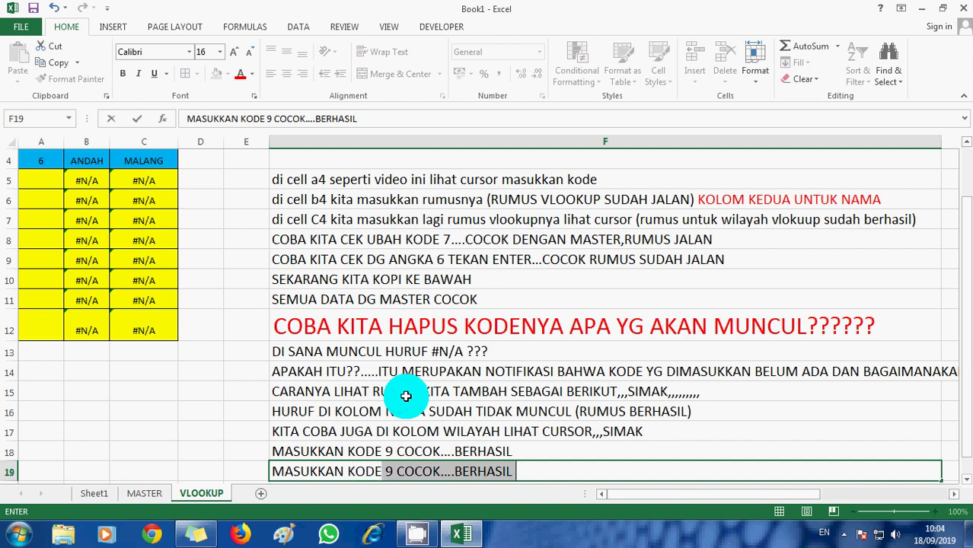
type("6")
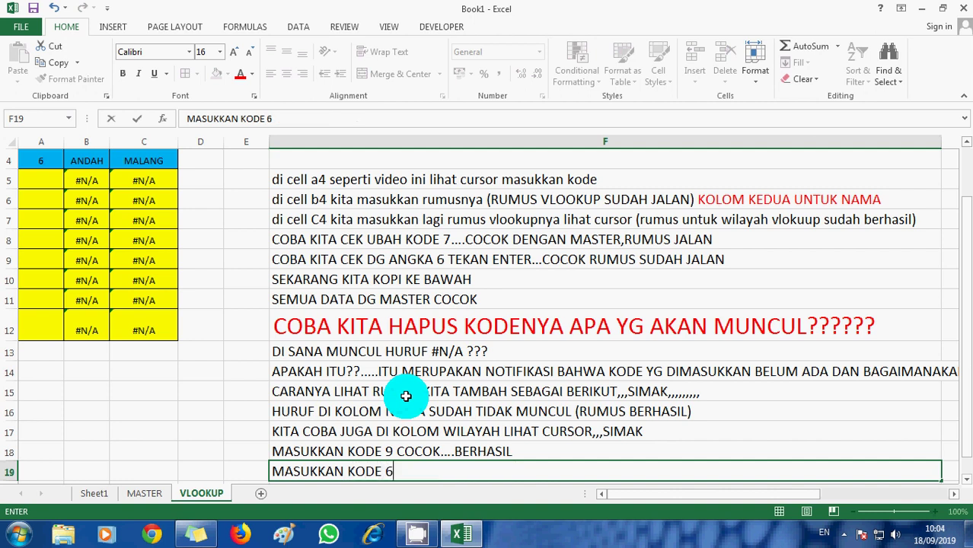
type(" COCOK...")
type("BER")
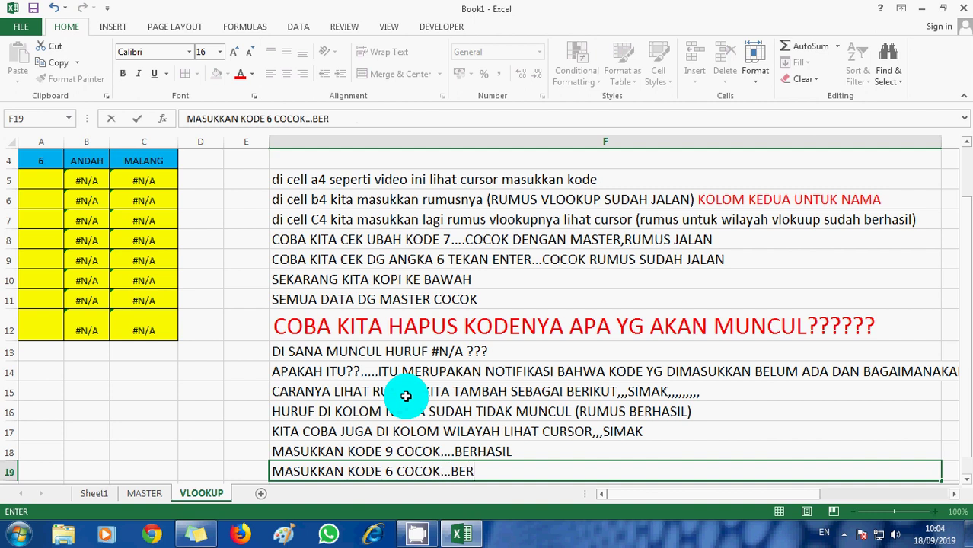
type("HASIL")
scroll(406, 396, "down", 1)
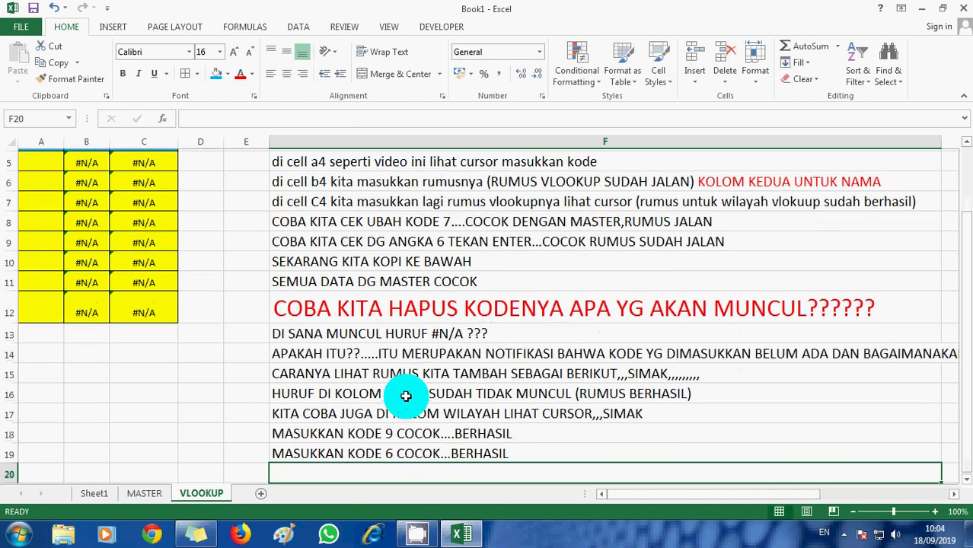
key("Return")
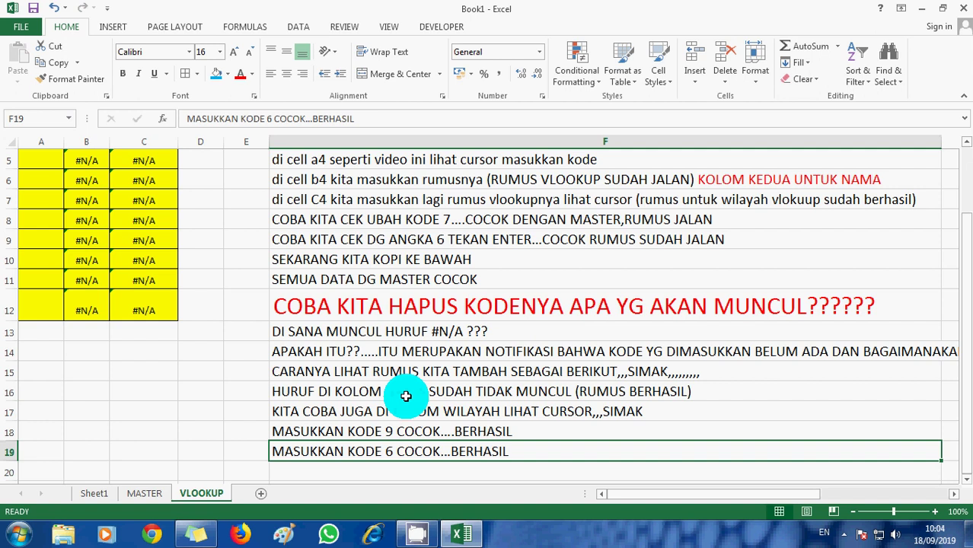
Add 'SEKARANG KITA KOPI KE BAWAH SEMUA RUMUSNYA' as the note in F20.
key("Down")
type("SE")
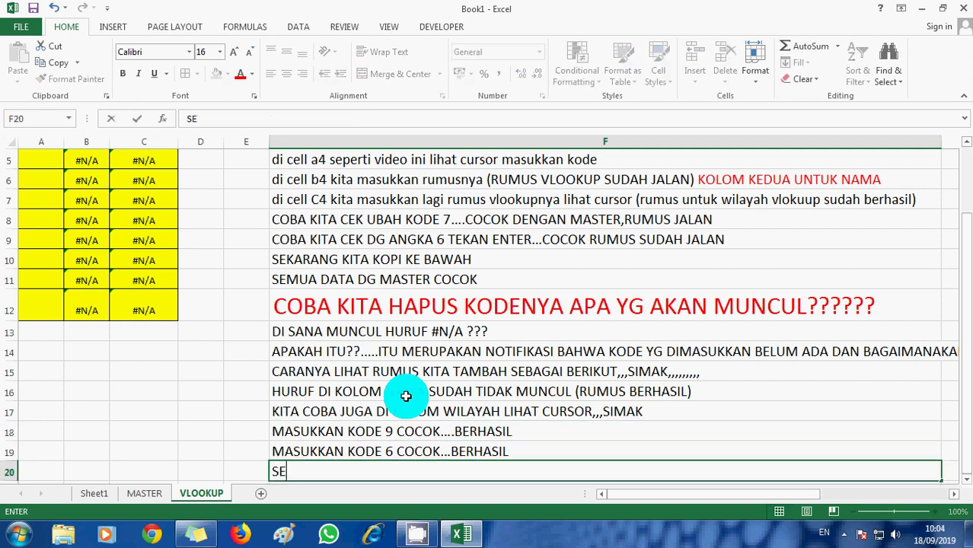
type("KARANG KI")
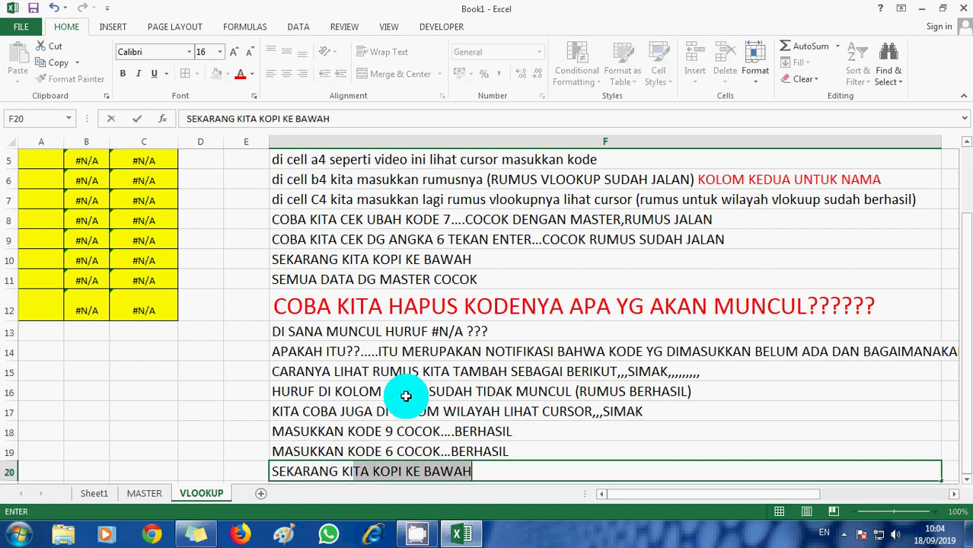
type("TA KOPI KE")
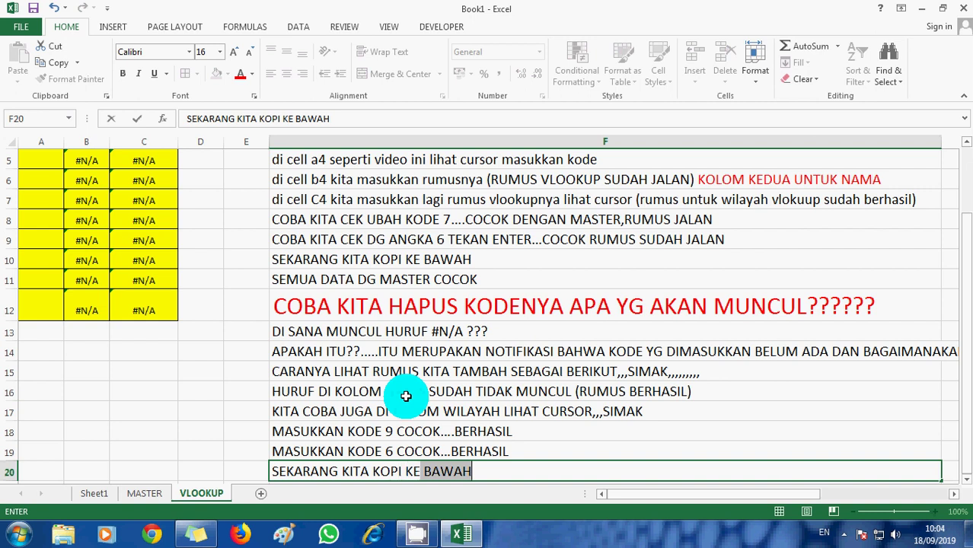
type(" BAWAH S")
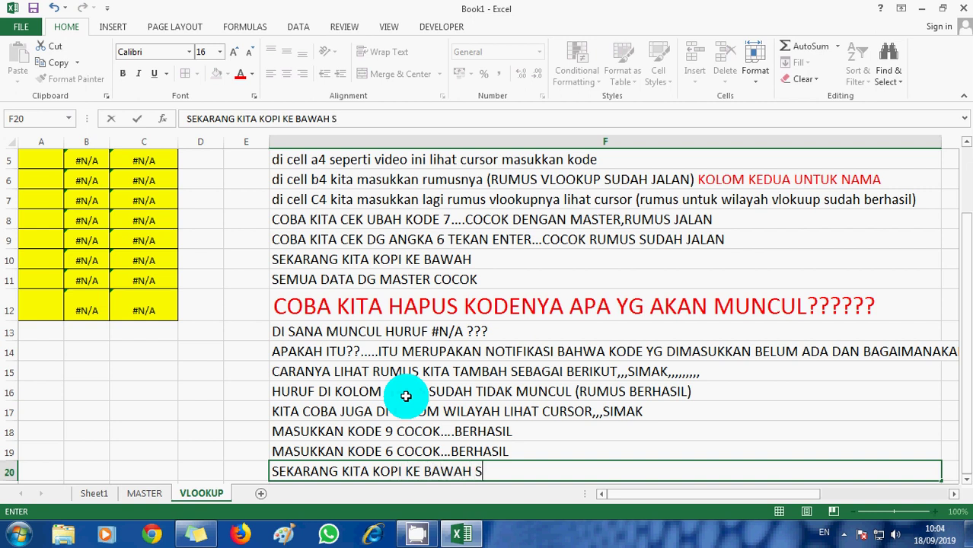
type("EMUA RUMUS")
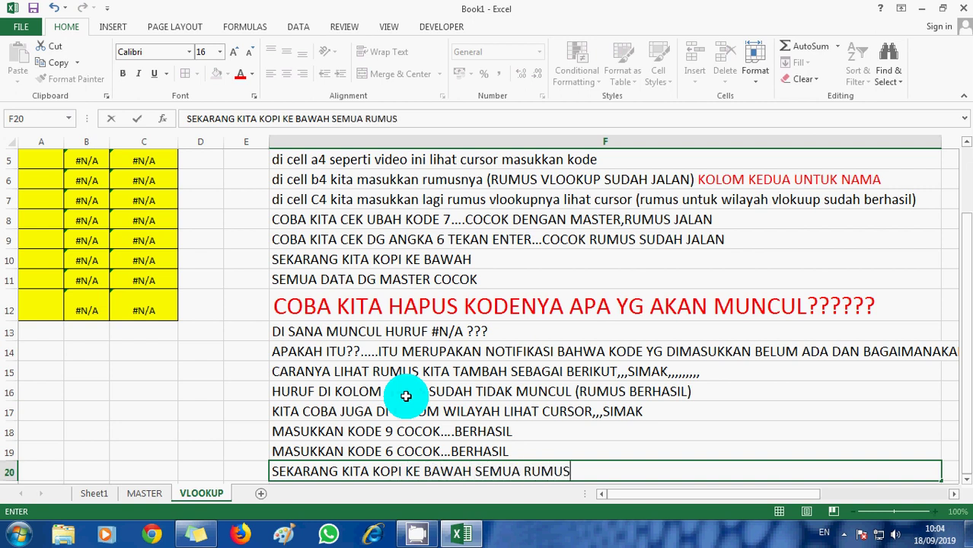
type("NYA")
key("Return")
Fill row 4's lookup formulas down through row 12 with Ctrl+D.
left_click(74, 248)
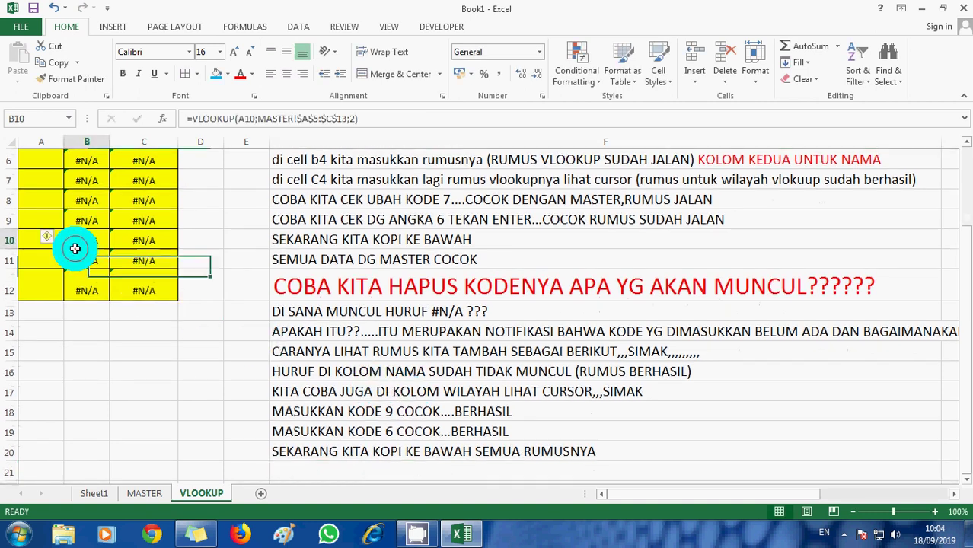
key("Left")
key("Up")
key("Up")
key("Up")
key("Up")
key("Up")
key("Up")
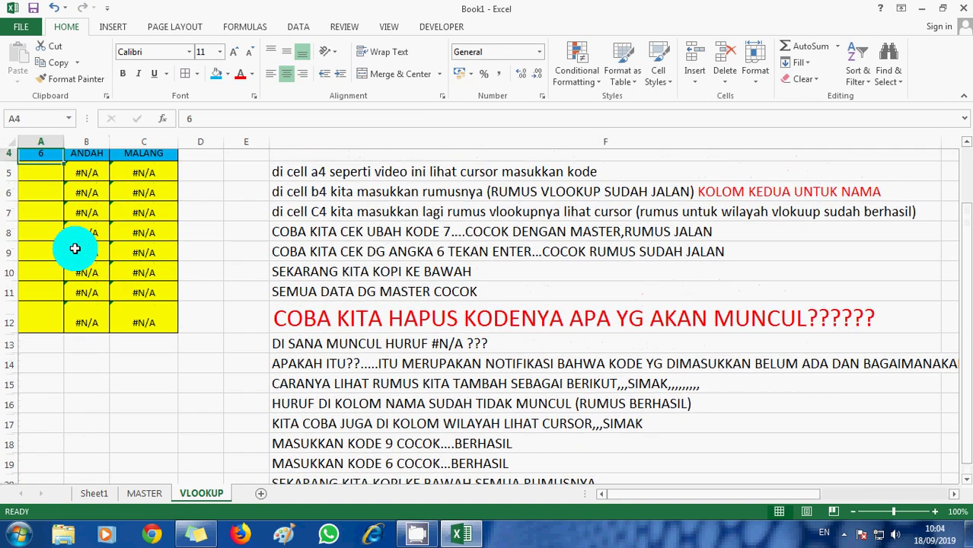
scroll(75, 249, "up", 1)
key("shift+Right")
key("shift+Right")
key("shift+Down")
key("shift+Down")
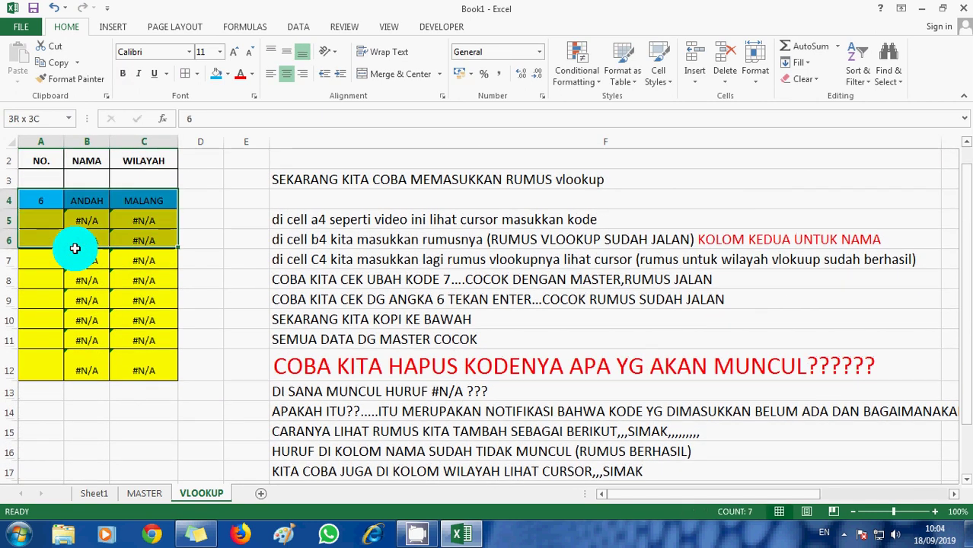
key("shift+Down")
key("shift+Down")
key("shift+Down")
key("shift+Up")
key("shift+Up")
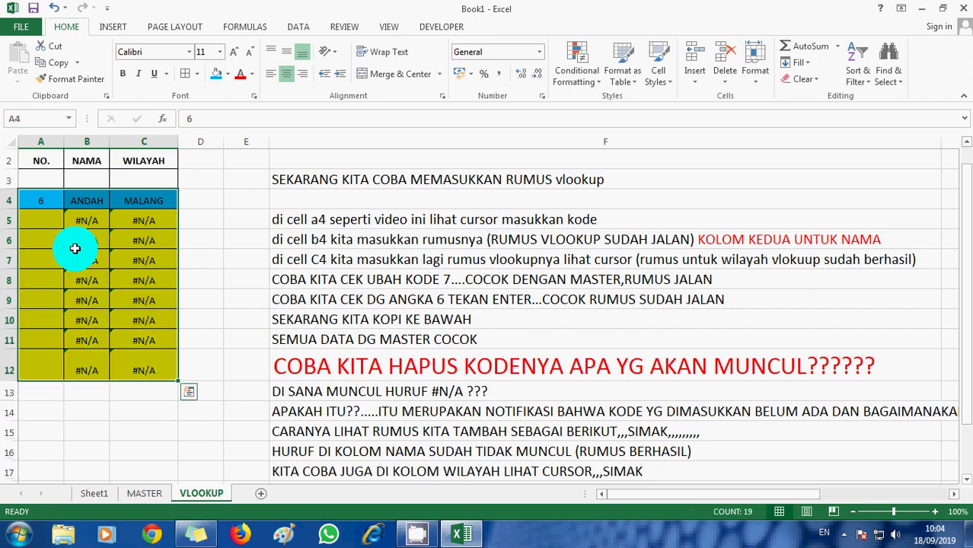
key("ctrl+d")
Clear A4:A12 and enter codes 5, 4, 6, 8, 7, 1, 2, 6, 9.
key("shift+Up")
key("shift+Up")
key("shift+Up")
key("shift+Left")
key("shift+Left")
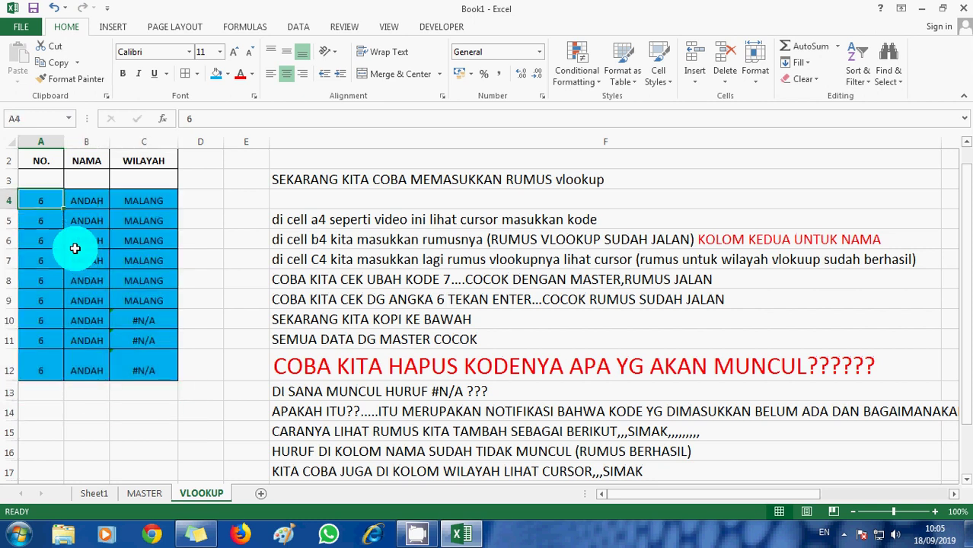
key("shift+Down")
key("shift+Down")
key("shift+Down")
key("shift+Down")
key("shift+Down")
key("shift+Down")
key("Delete")
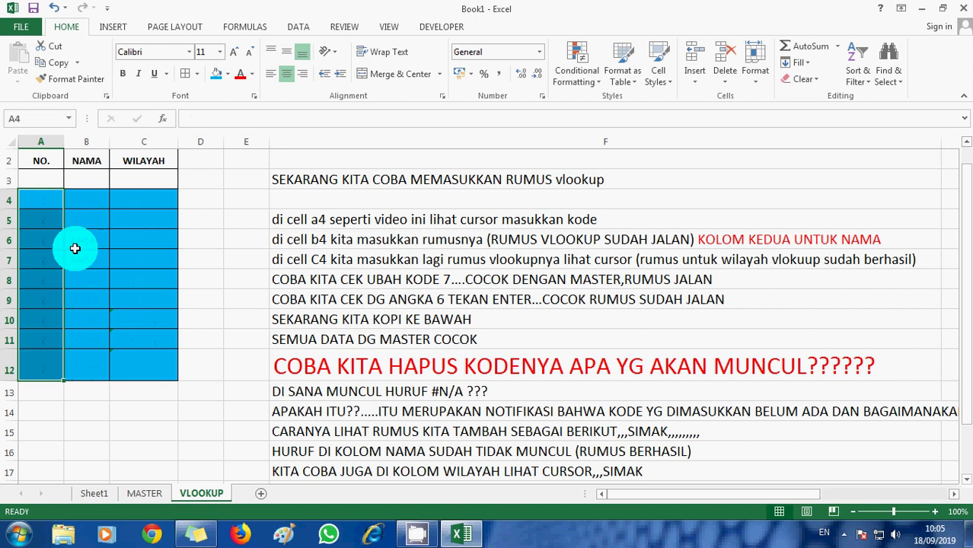
key("shift+Up")
key("shift+Up")
key("shift+Up")
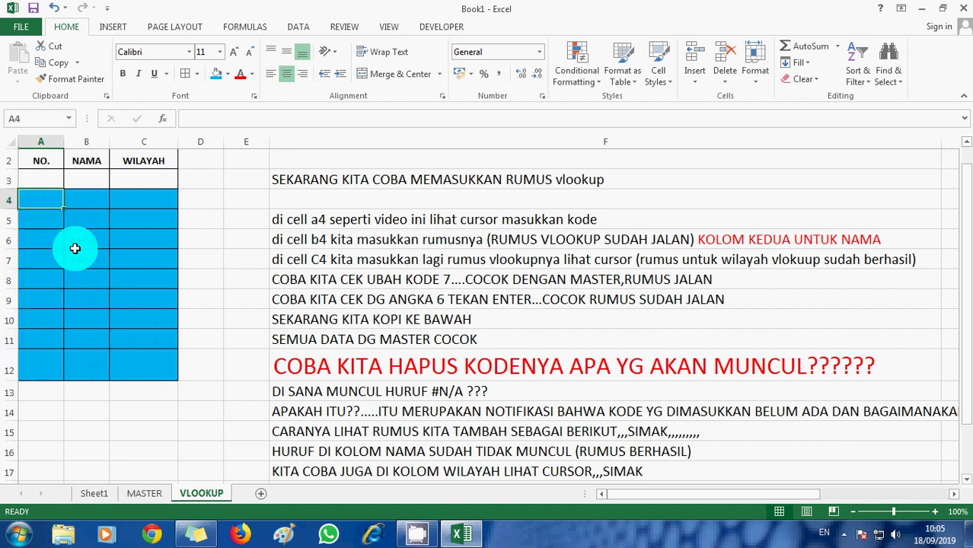
type("5 4 6 8")
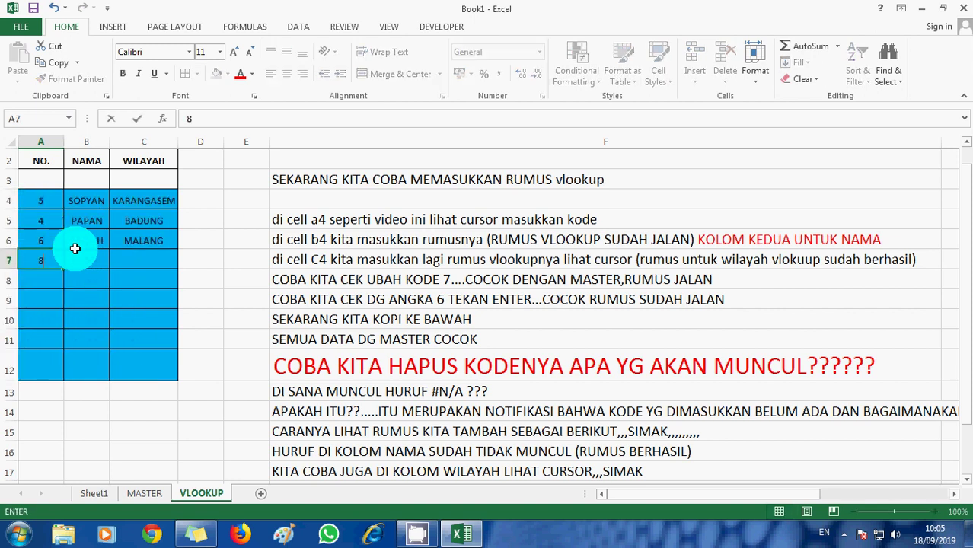
type(" 7")
key("Return")
type("1")
key("Return")
type("2")
key("Return")
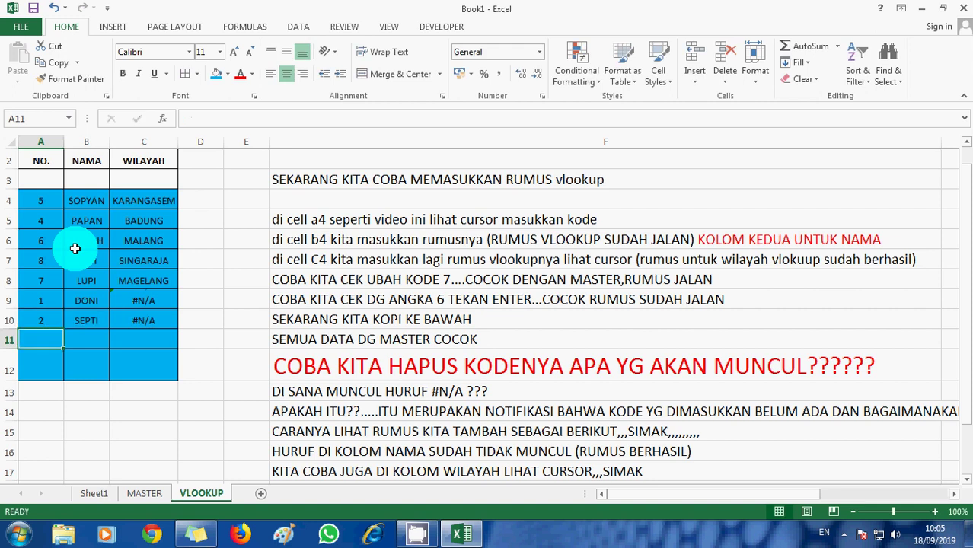
type("6")
key("Return")
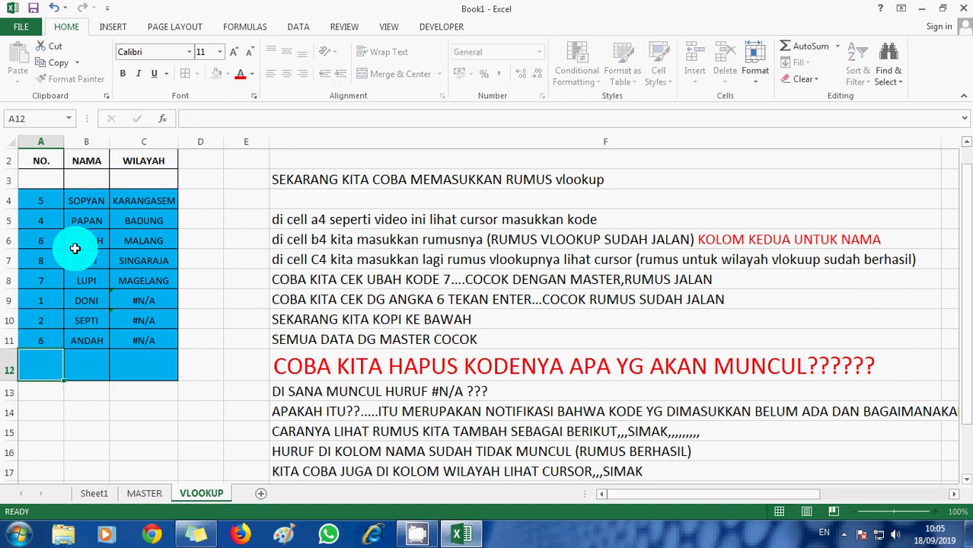
type("9")
key("Return")
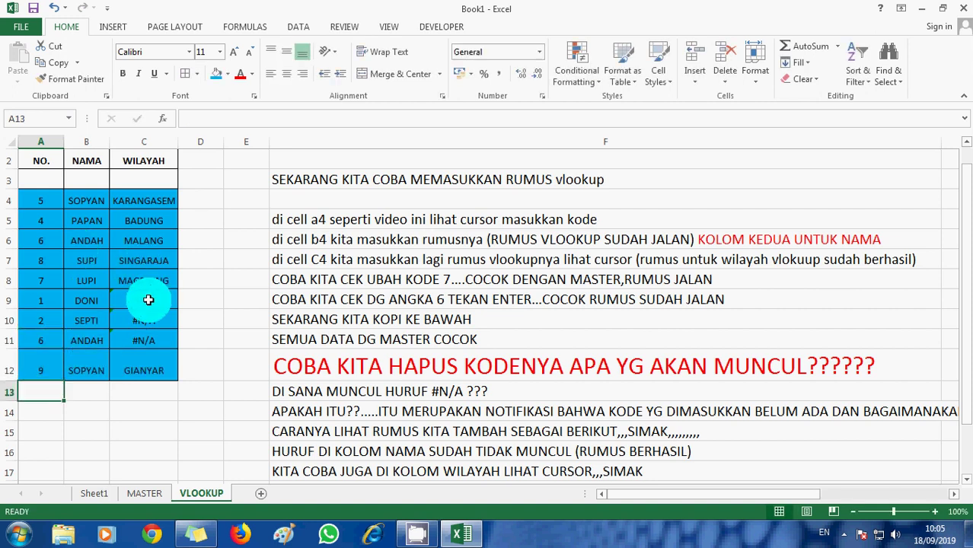
Inspect C9's region formula and change A9's code to 5.
double_click(142, 301)
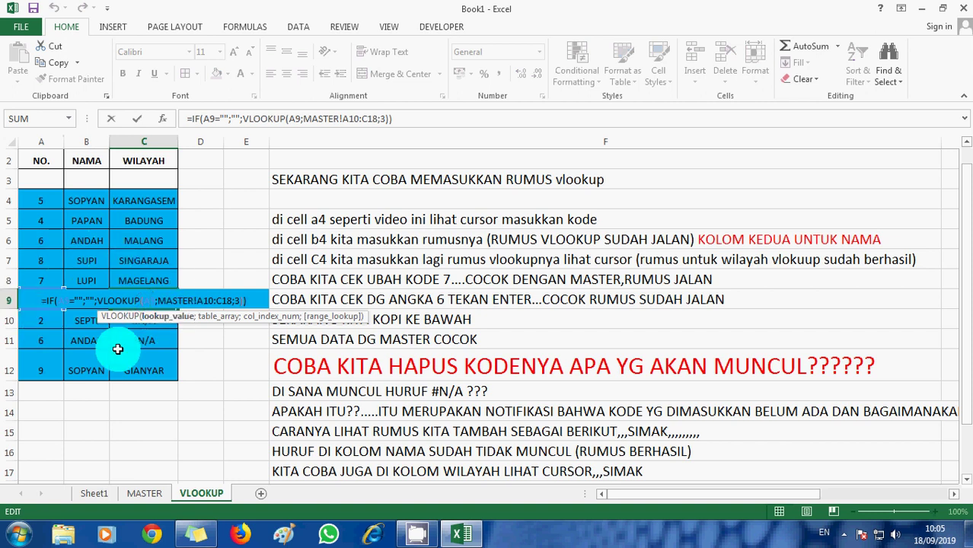
key("Return")
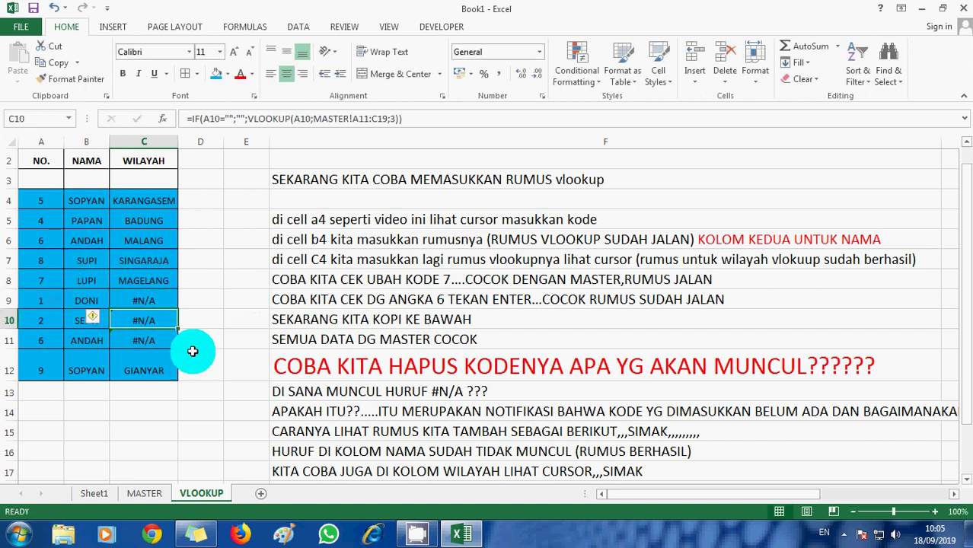
left_click(53, 300)
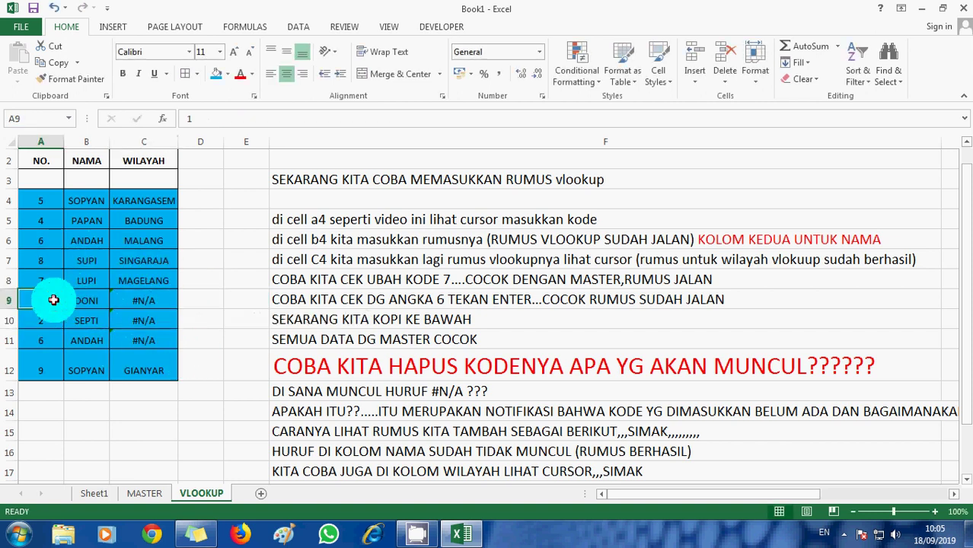
type("5")
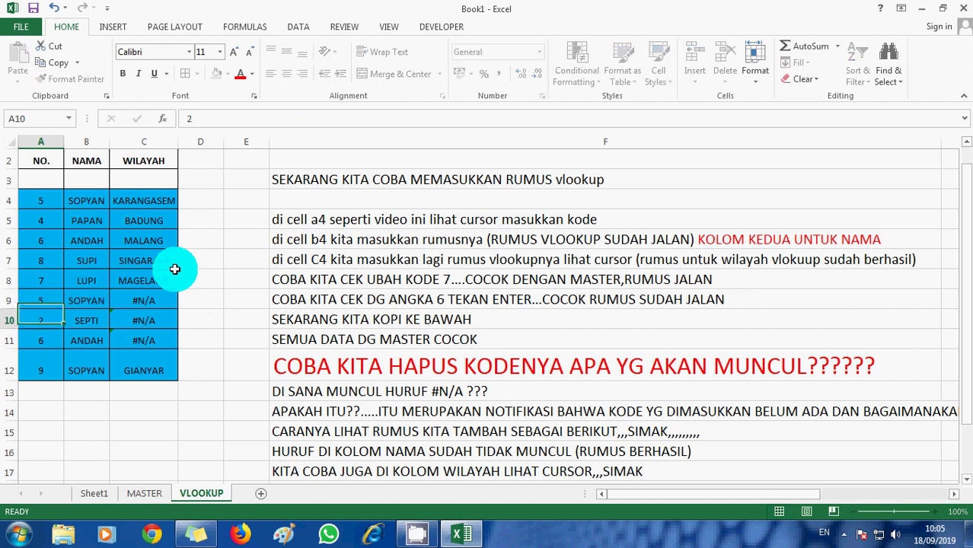
key("Return")
Copy C7's WILAYAH formula down the region column through C12.
left_click(161, 258)
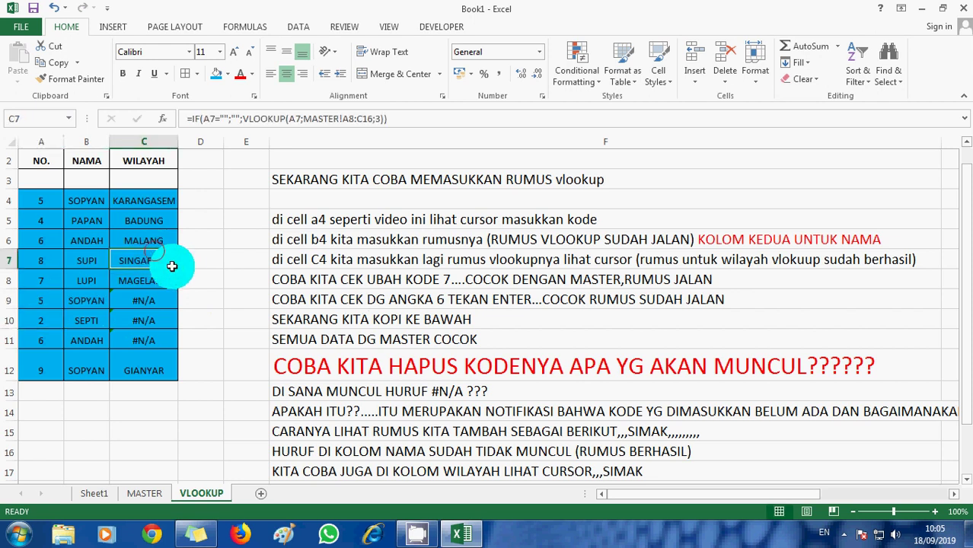
left_click_drag(178, 269, 179, 370)
left_click(154, 261)
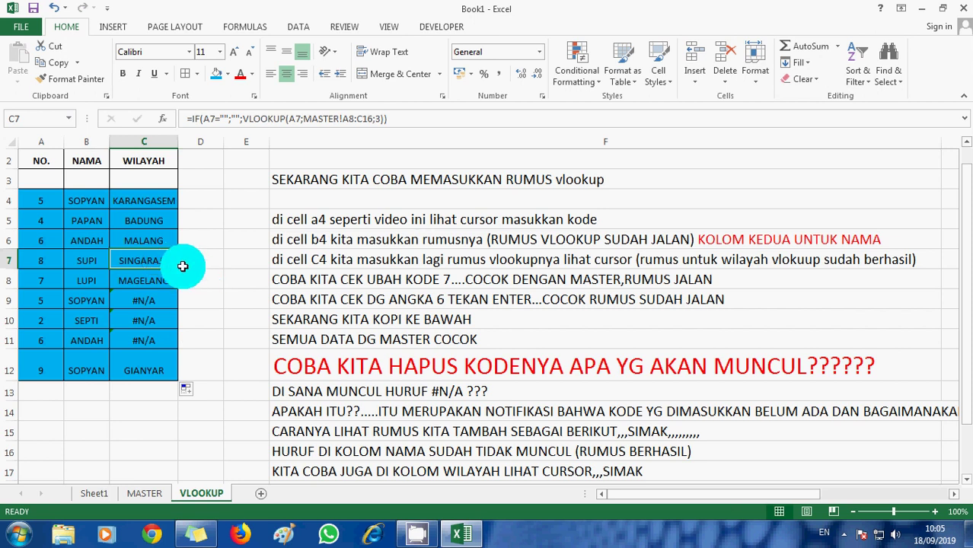
left_click_drag(178, 267, 180, 344)
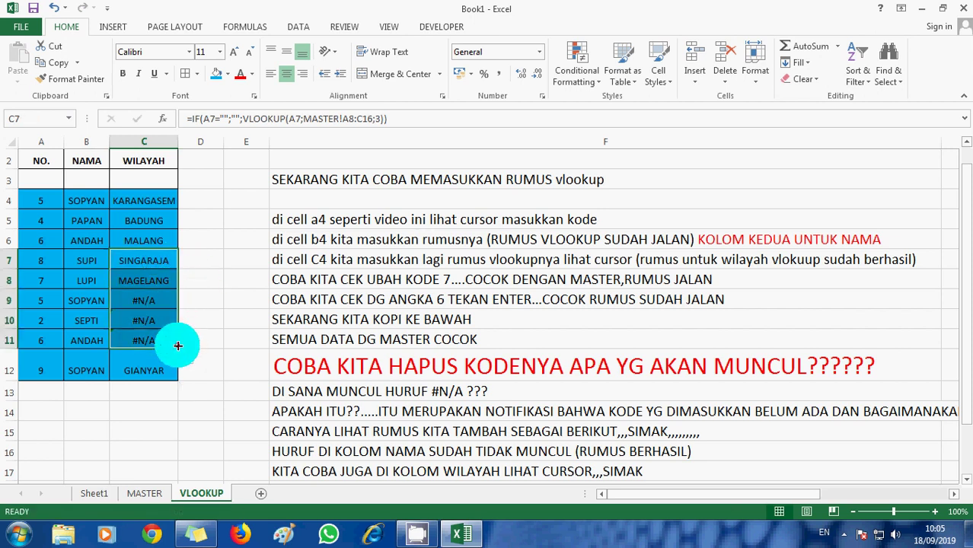
Set the codes in A9 and A10 to 4 and 5.
left_click(47, 302)
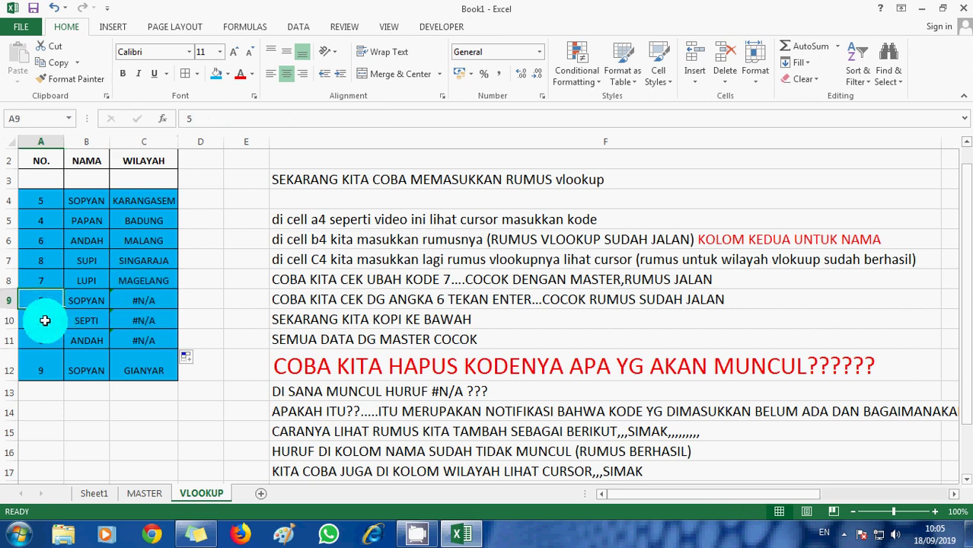
type("4")
key("Return")
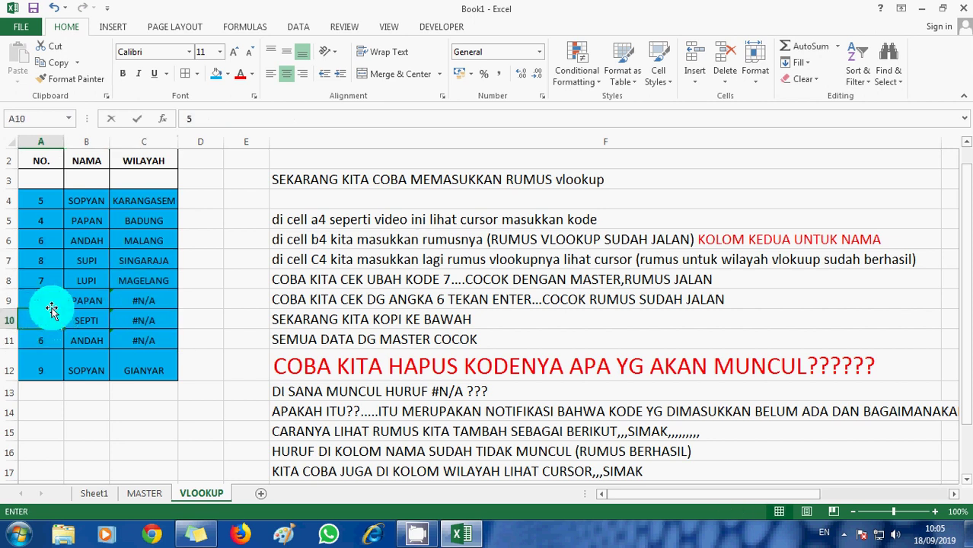
type("5")
key("Return")
key("Return")
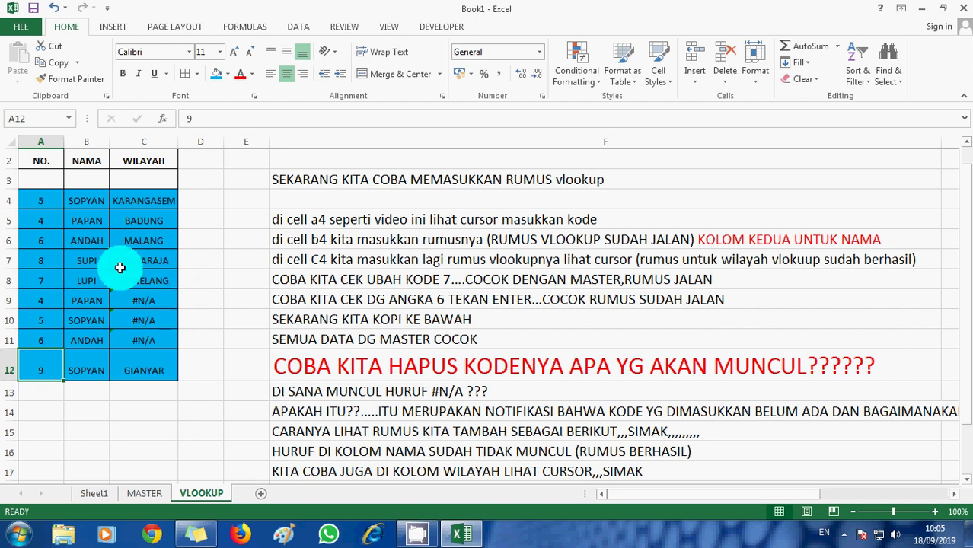
Retype the note 'SEKARANG KITA KOPI KE BAWAH SEMUA RUMUSNYA' in column F.
left_click(289, 468)
key("Return")
key("Return")
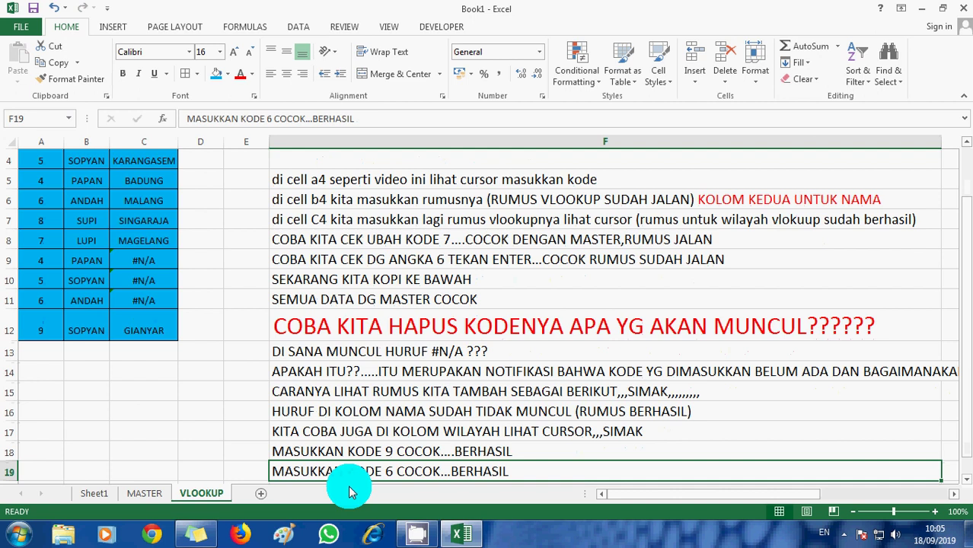
left_click(32, 255)
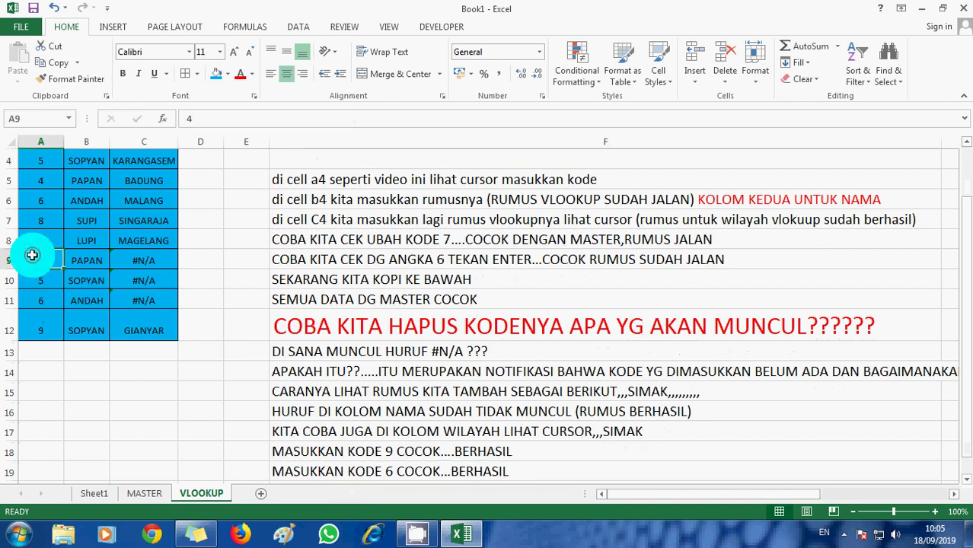
left_click(488, 474)
type("SEKARANG KITA KOPI KE BAWAH SEMUA RUMUSNYA")
key("Return")
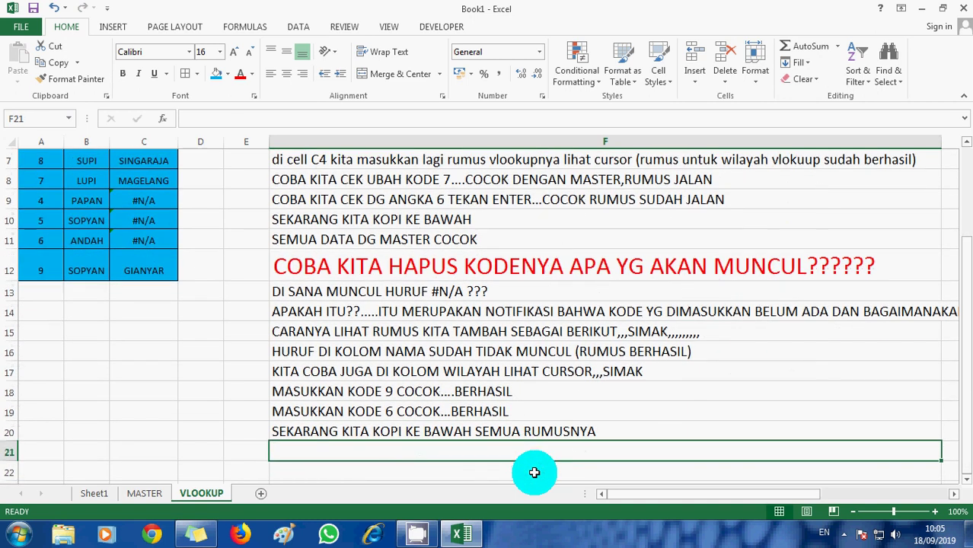
Write F21's note asking why codes 4, 5, 6 show #N/A, proposing codes in order.
type("KENAPA ")
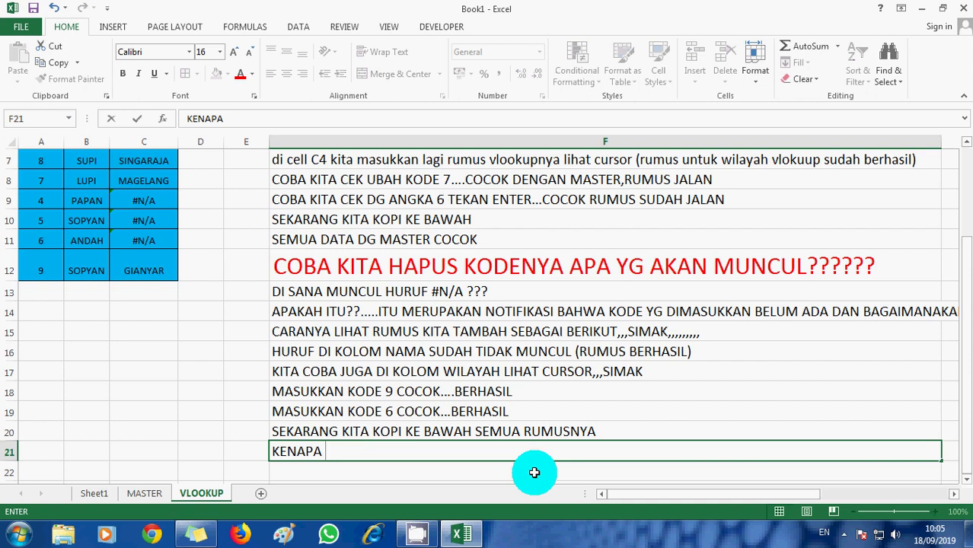
type("KODE ")
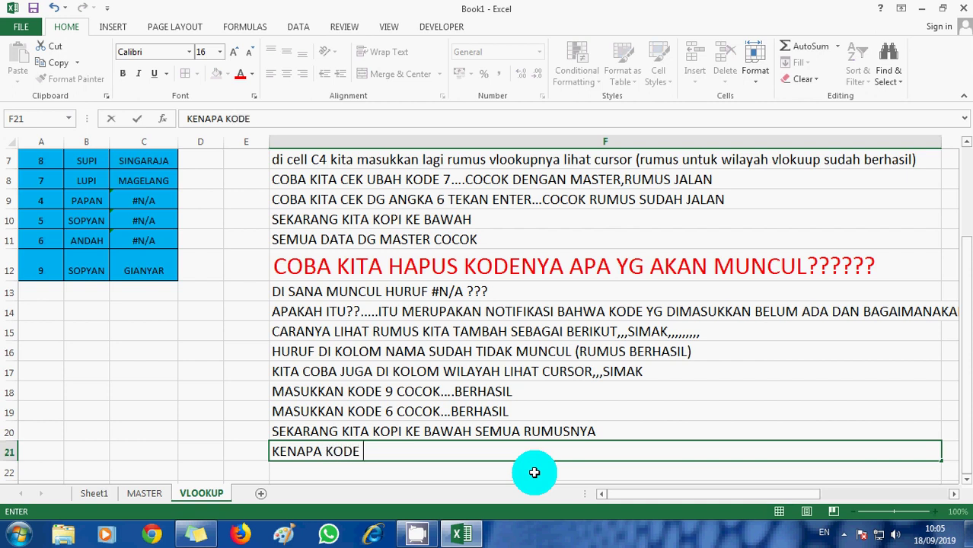
type("4, 5, ")
type("6 DI WIL")
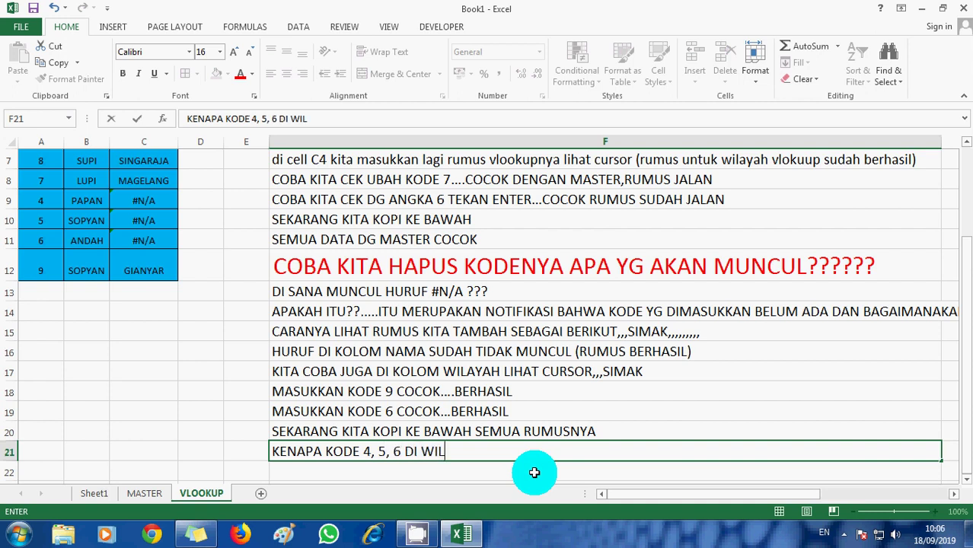
type("AYAH ADA HUR")
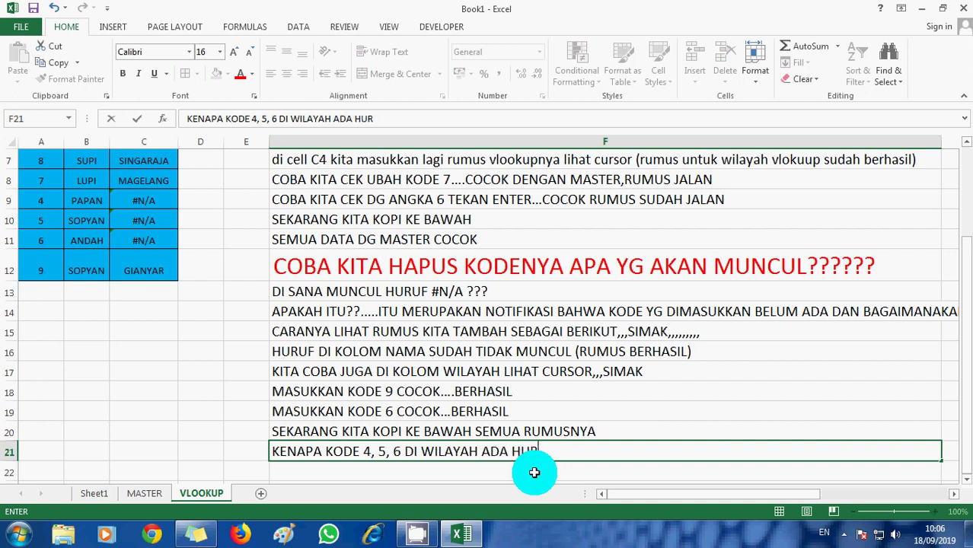
type("UFNYA JUGA")
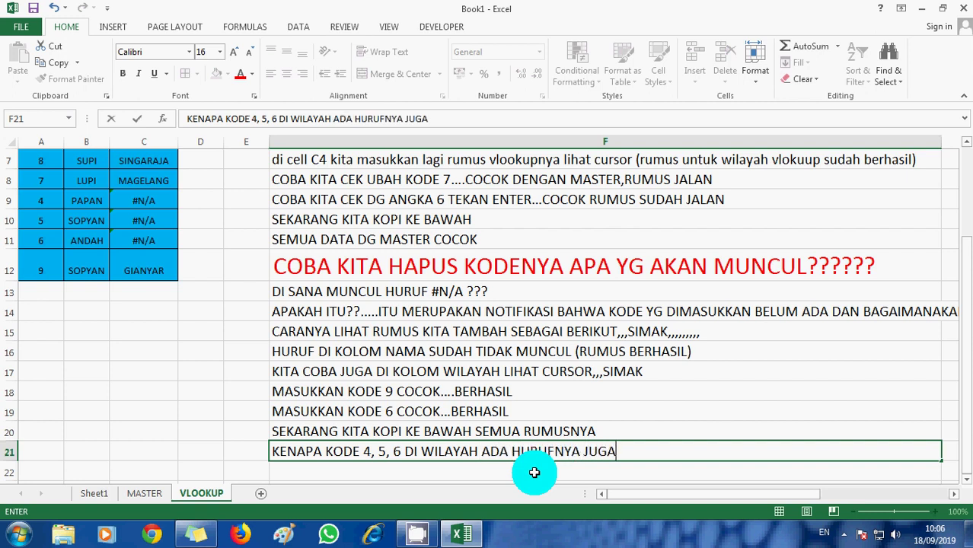
type("?? TI")
type("DAK BISA")
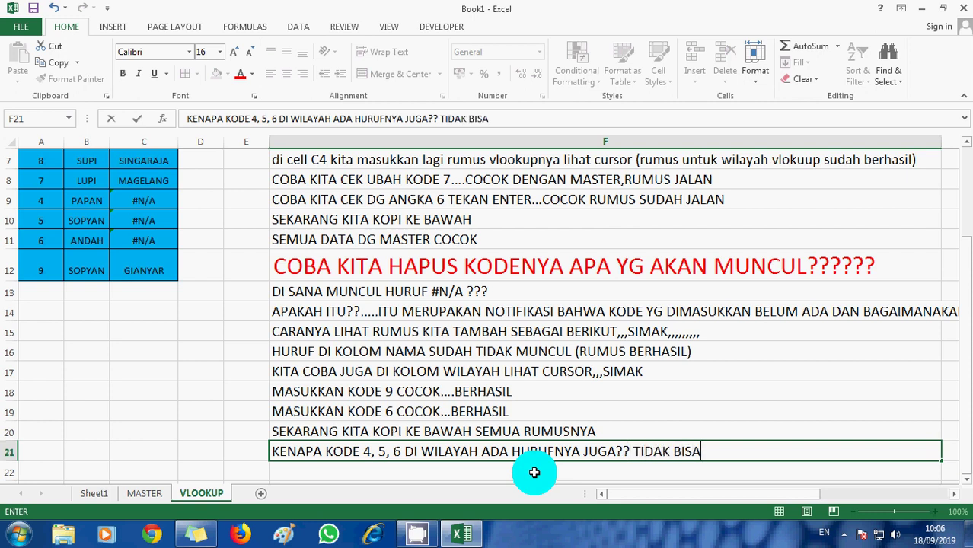
type(" HILANG")
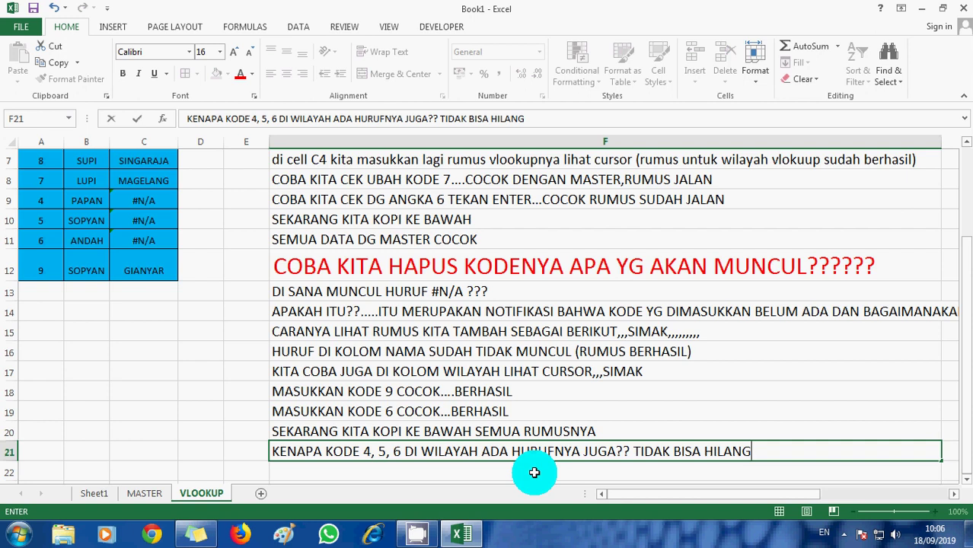
key("Return")
key("Up")
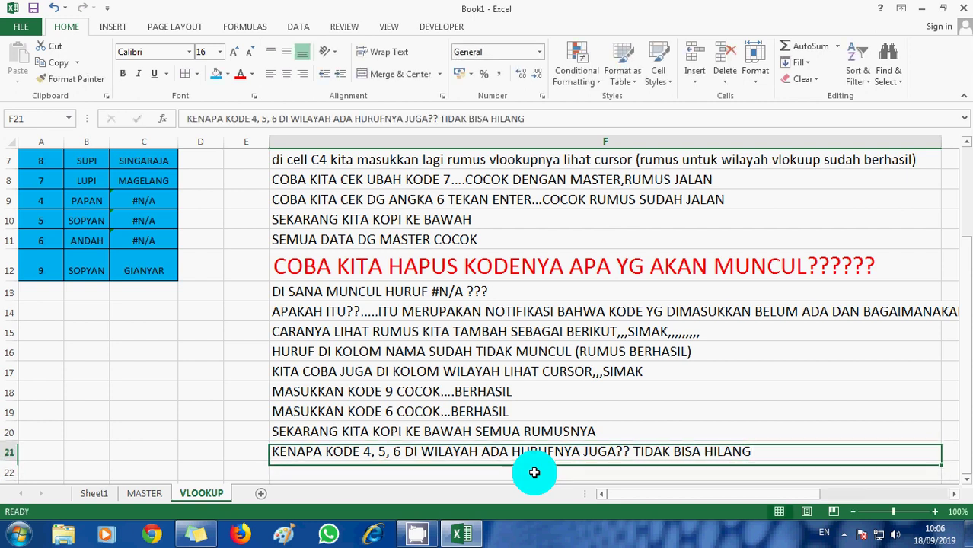
key("F2")
type("...K")
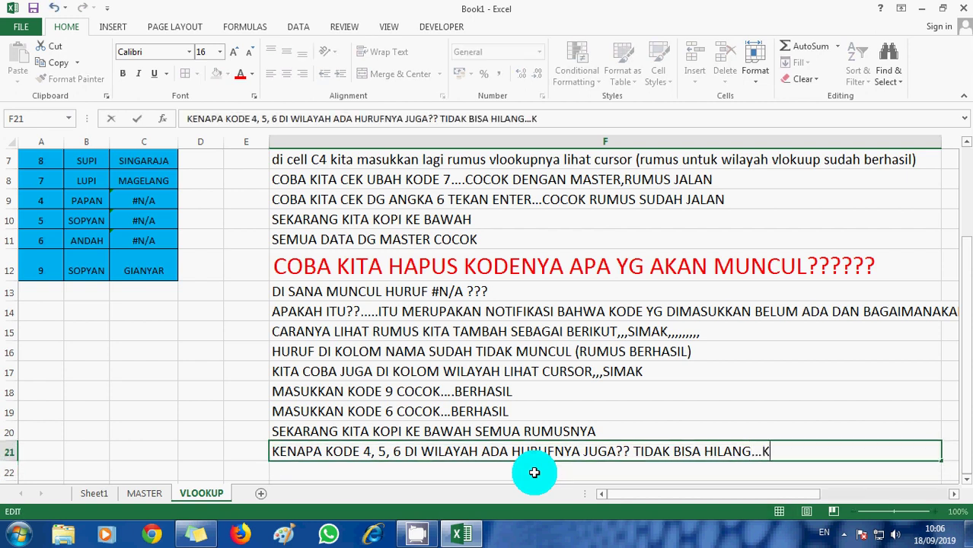
type("ITA COBA")
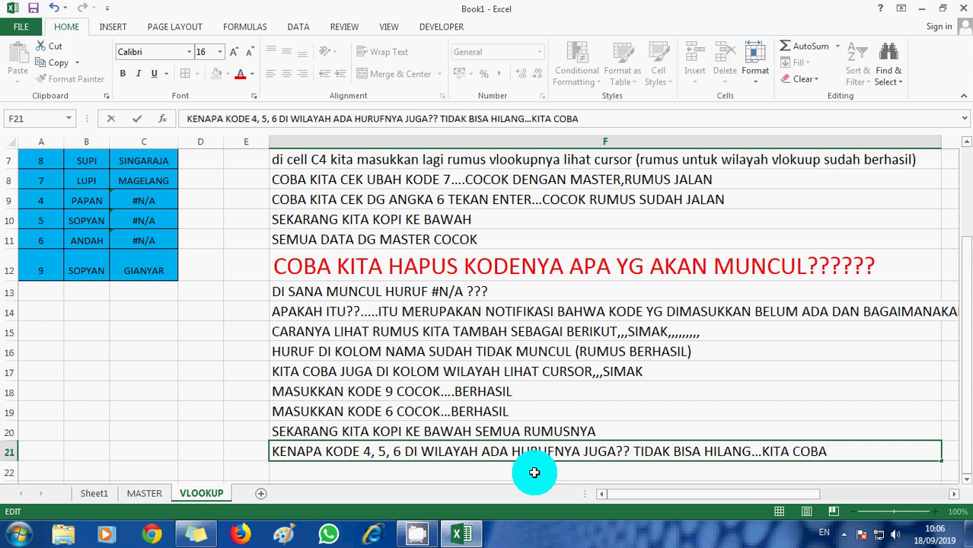
type(" BERURUT")
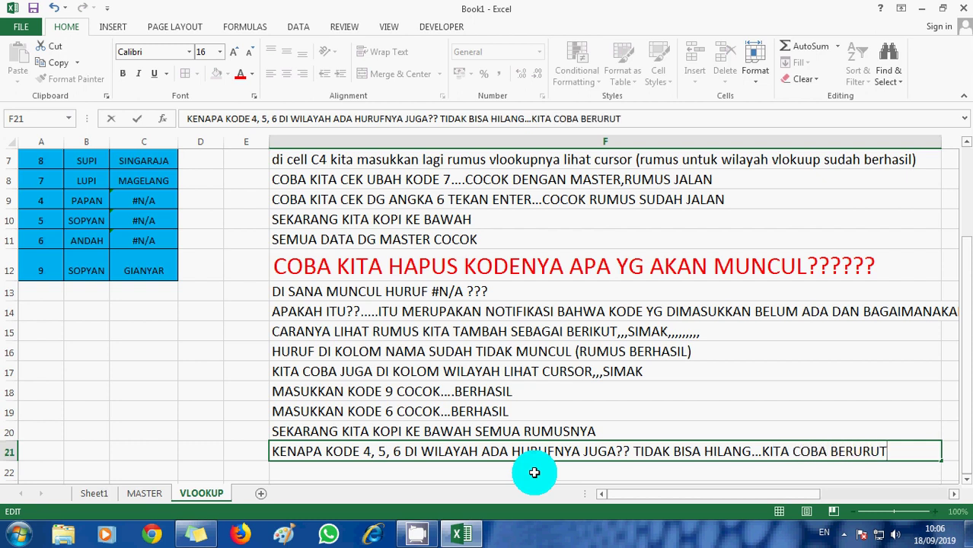
type(" MASU")
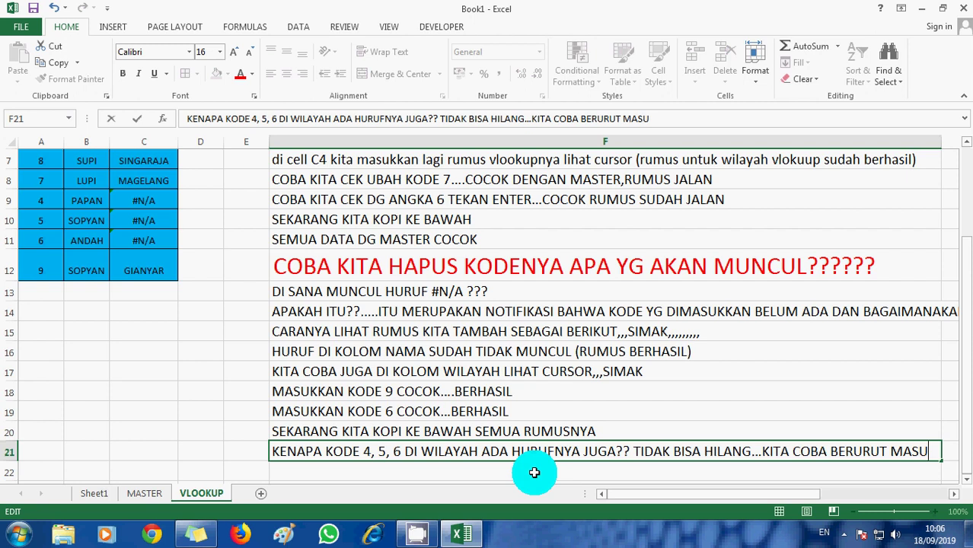
type("KKAN KO")
key("Return")
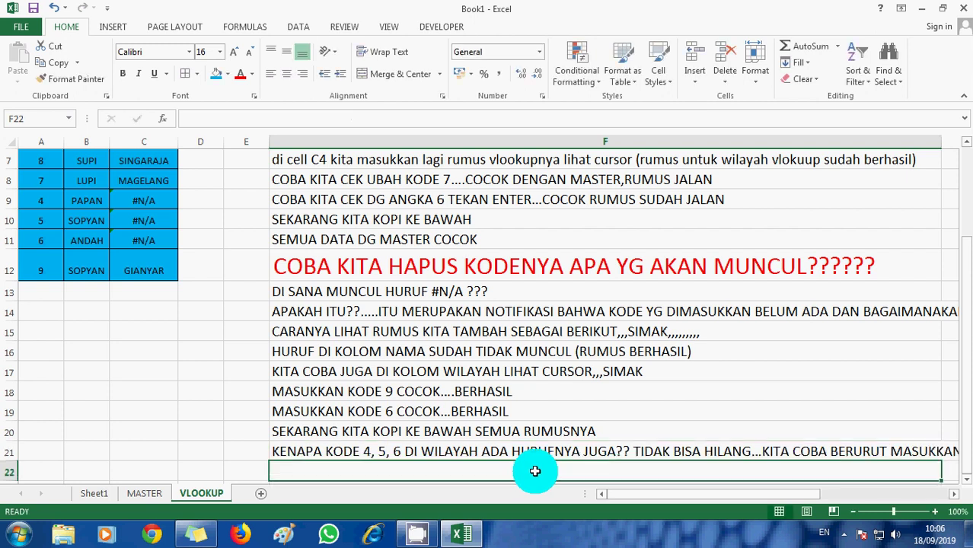
Fill the code column A4:A12 with ascending codes 1 to 9.
left_click(44, 186)
key("Up")
key("Up")
key("Up")
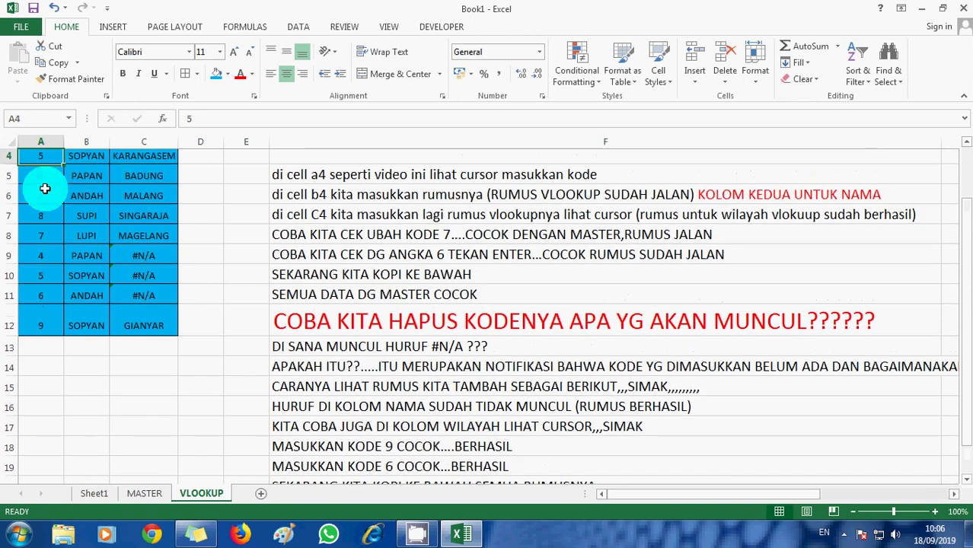
scroll(45, 188, "up", 1)
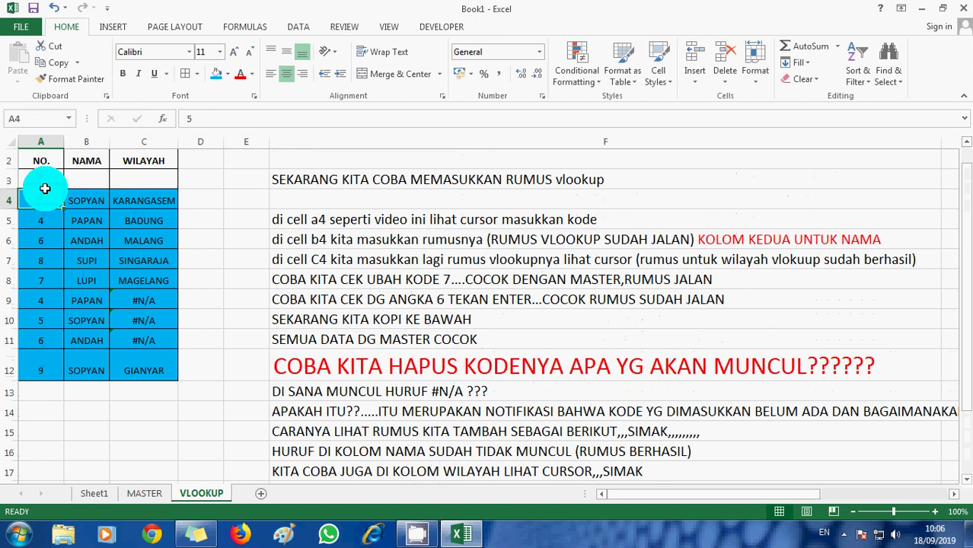
type("1 2 3 4 5")
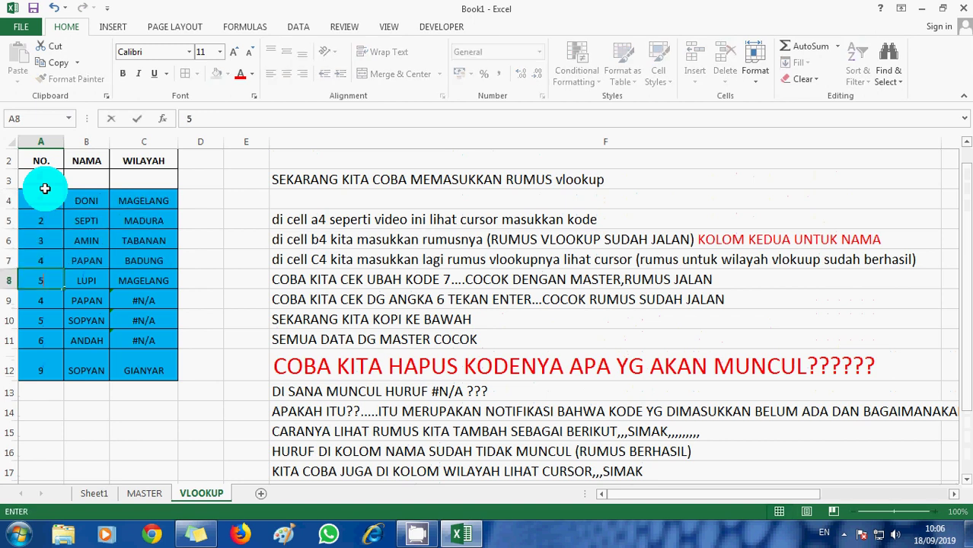
type(" 6 7")
key("Return")
type("9")
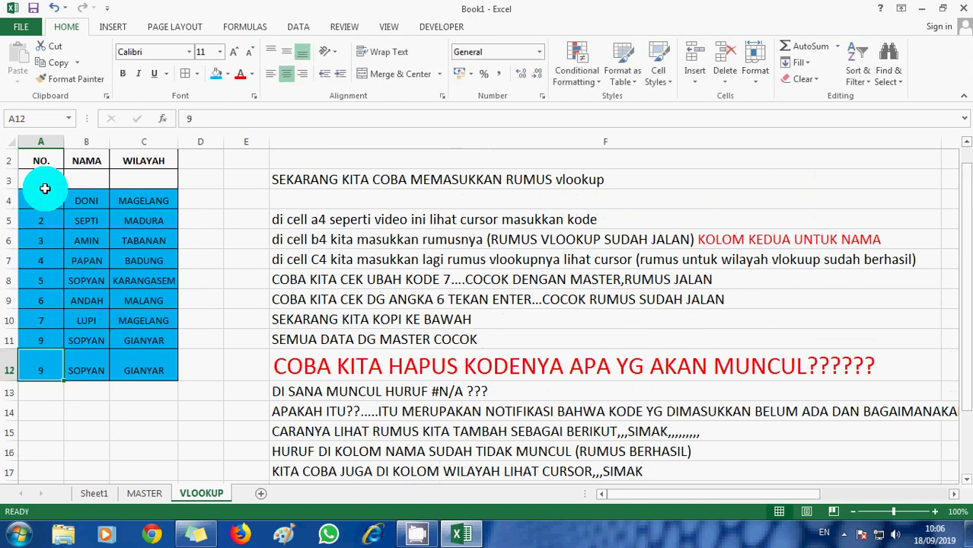
key("Up")
type("8")
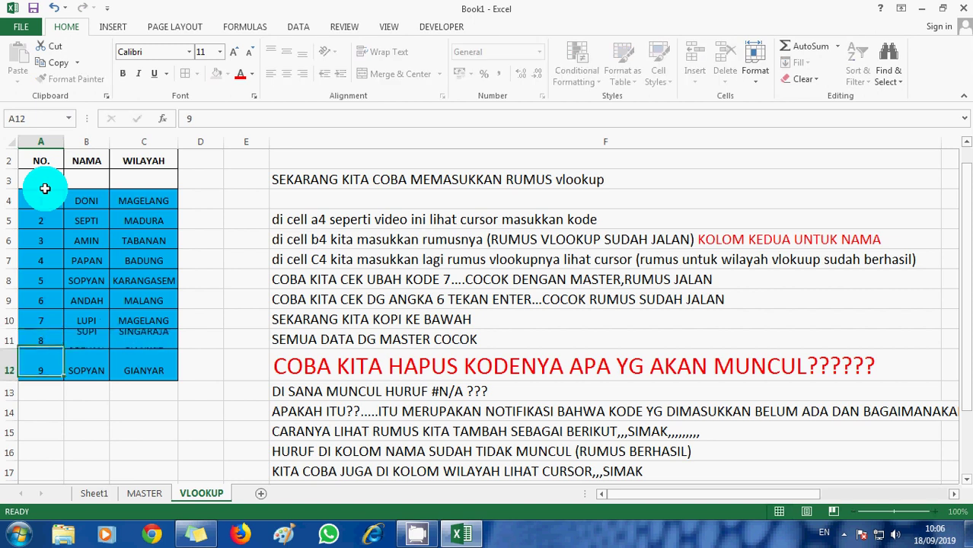
key("Return")
key("Up")
key("Up")
key("Up")
key("Up")
key("Up")
key("Up")
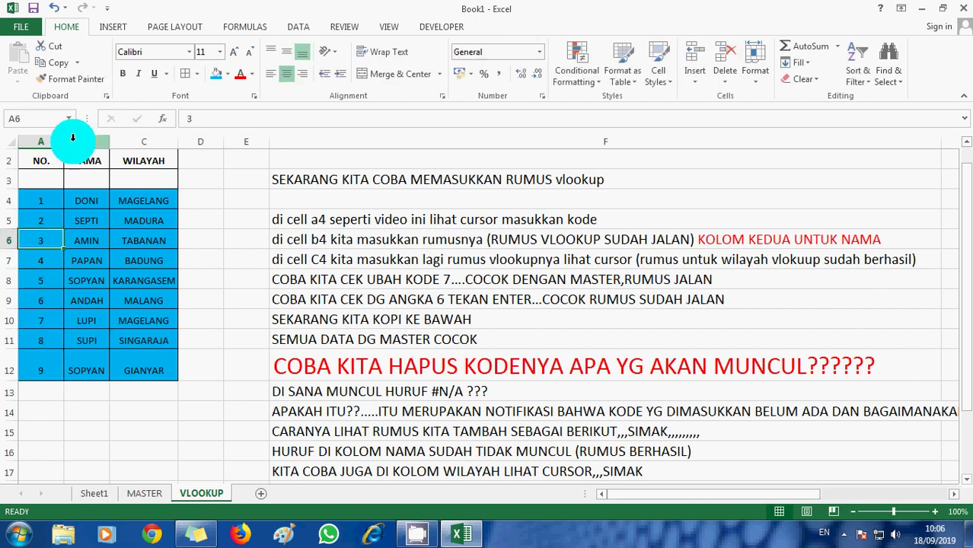
key("Up")
key("Up")
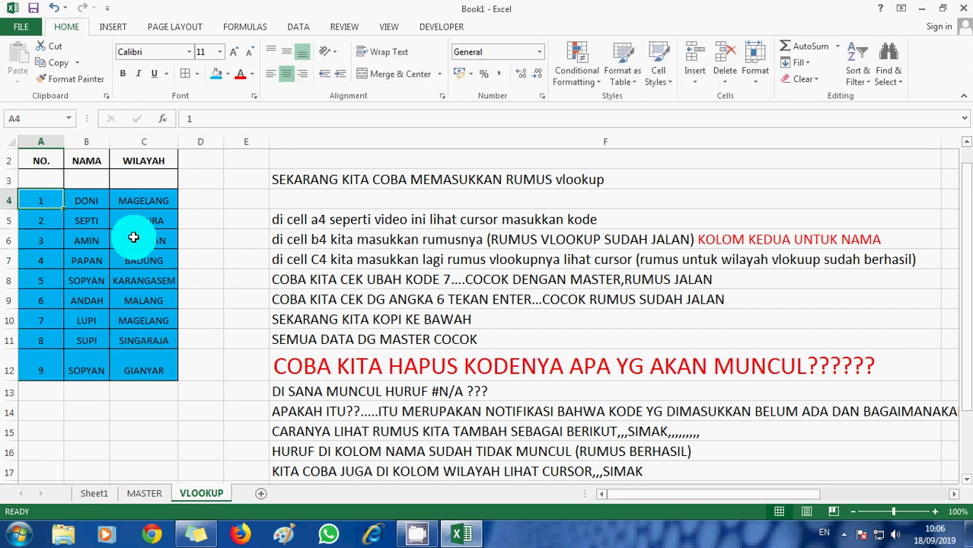
Overwrite A4:A12 with codes in reverse order, 9 down to 1.
type("19")
key("Return")
type("8")
key("Return")
type("7")
key("Return")
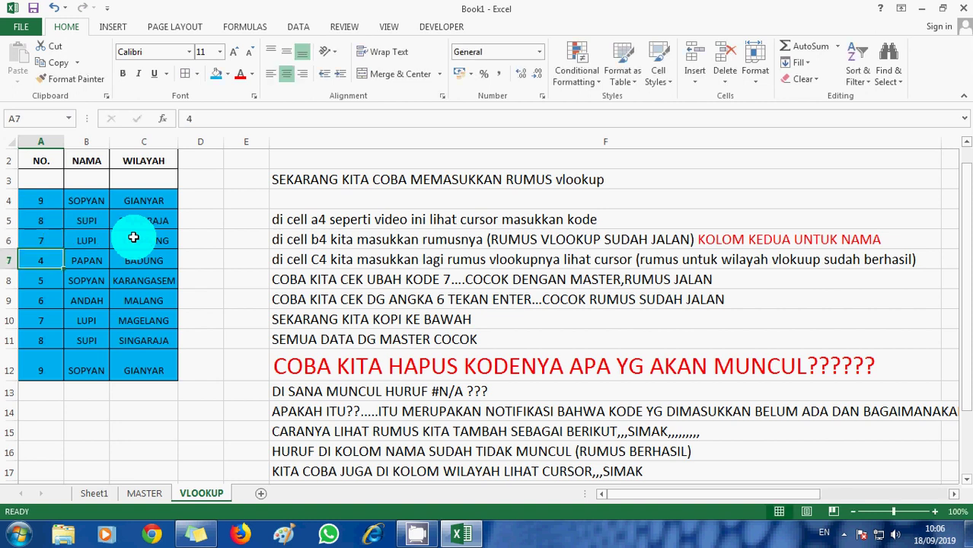
type("6")
key("Return")
type("5")
key("Return")
type("4")
key("Return")
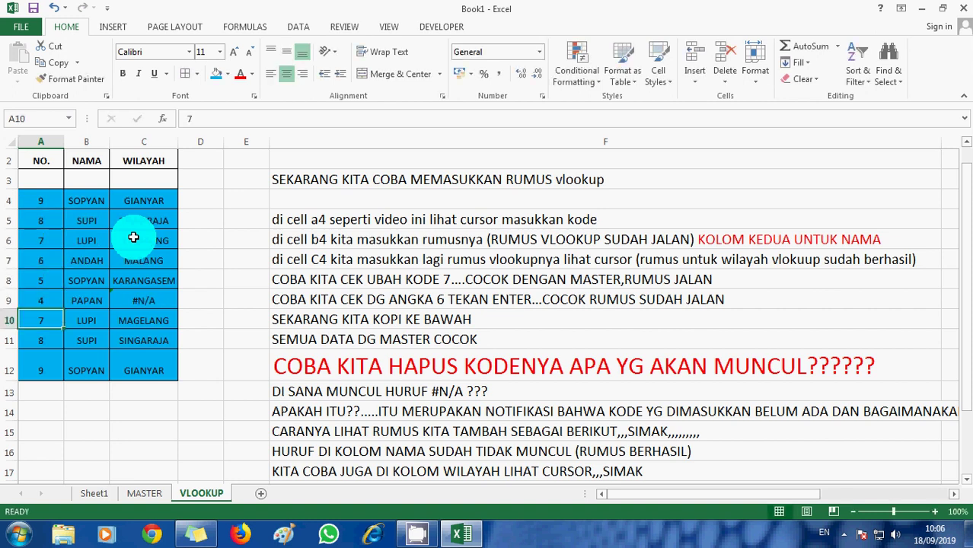
type("3")
key("Return")
type("2")
key("Return")
type("1")
key("Return")
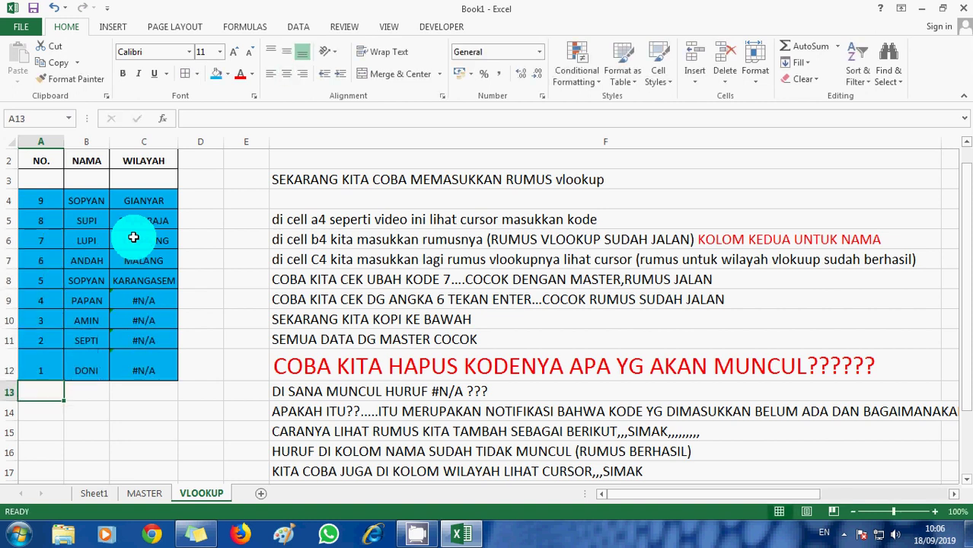
Add the F22 note 'INI BERARTI RUMUS BERLAKU JIKA KODE BERURUT DARI TERKECIL SD TERBESAR...'.
left_click(312, 471)
key("Down")
key("Down")
key("Down")
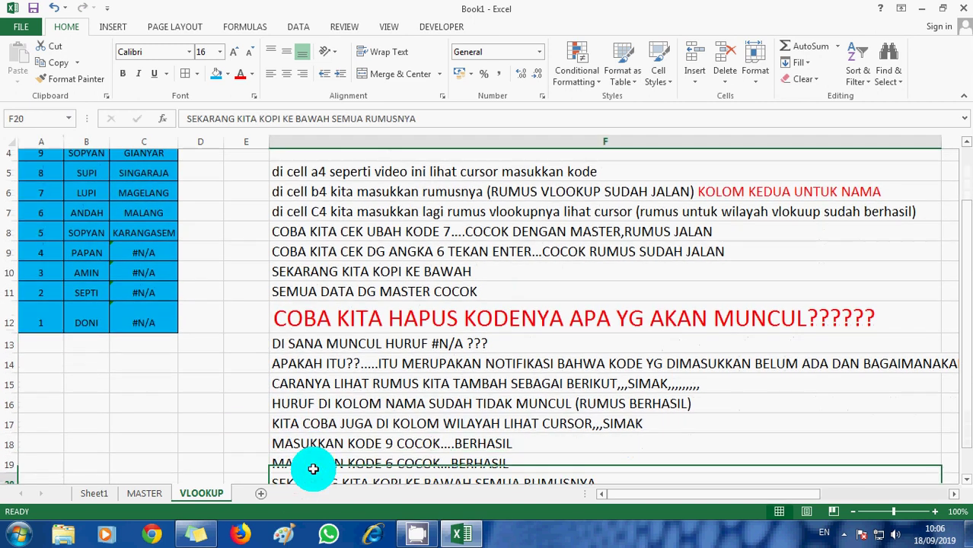
key("Down")
key("Down")
scroll(312, 469, "down", 1)
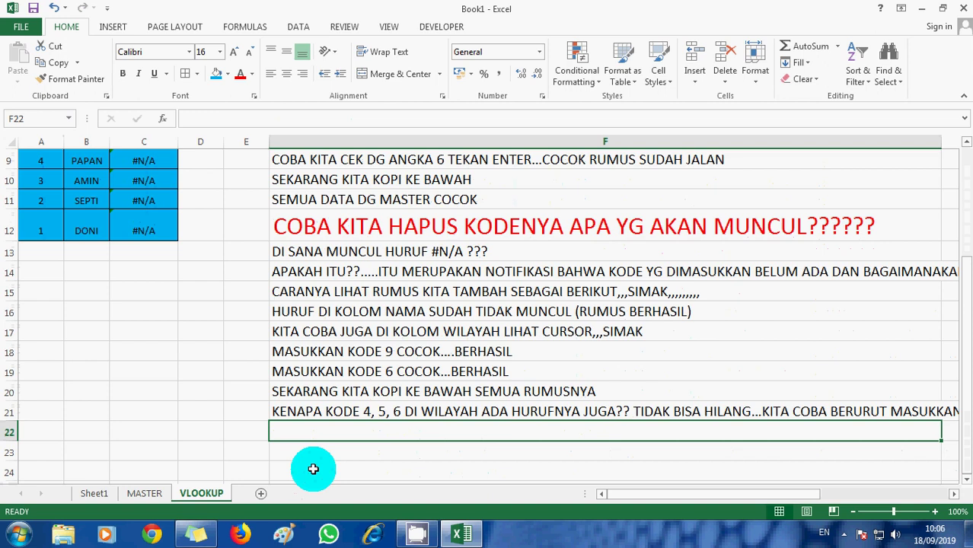
type("INI")
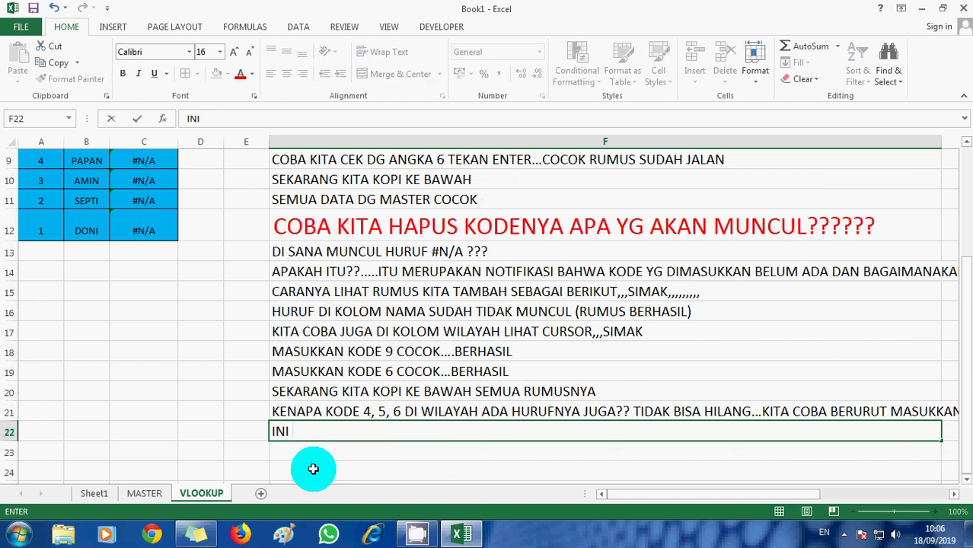
type(" BERA")
type("RTI RUMUS")
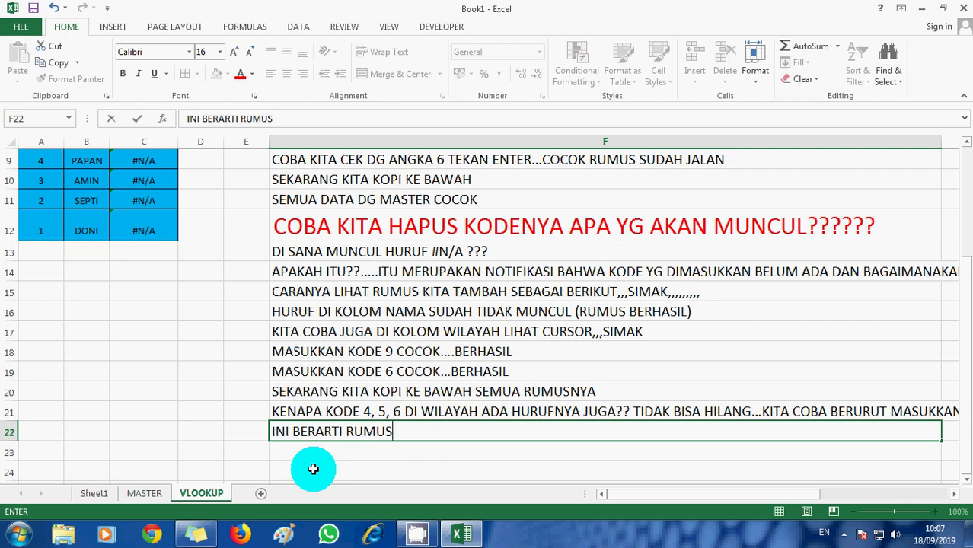
type(" BER")
type("LAKU ")
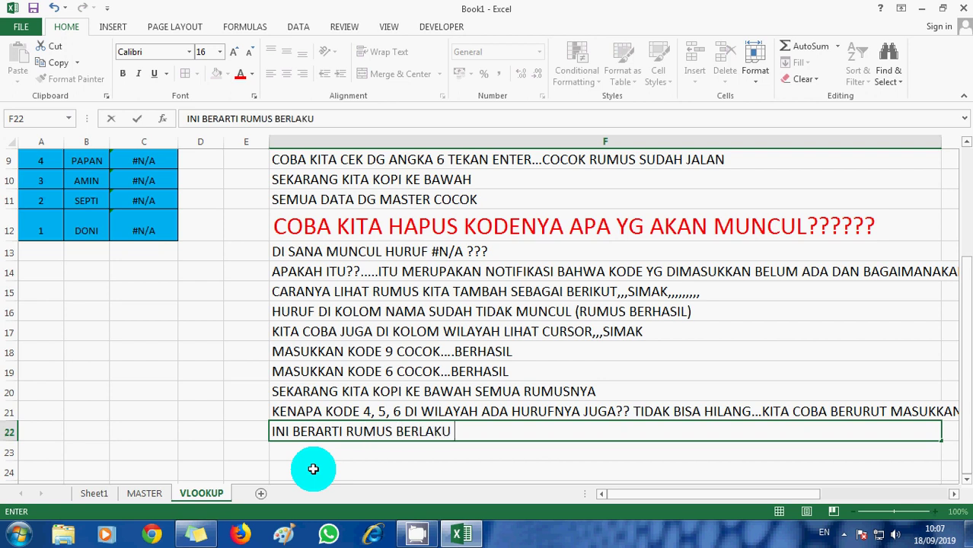
type("JIKA K")
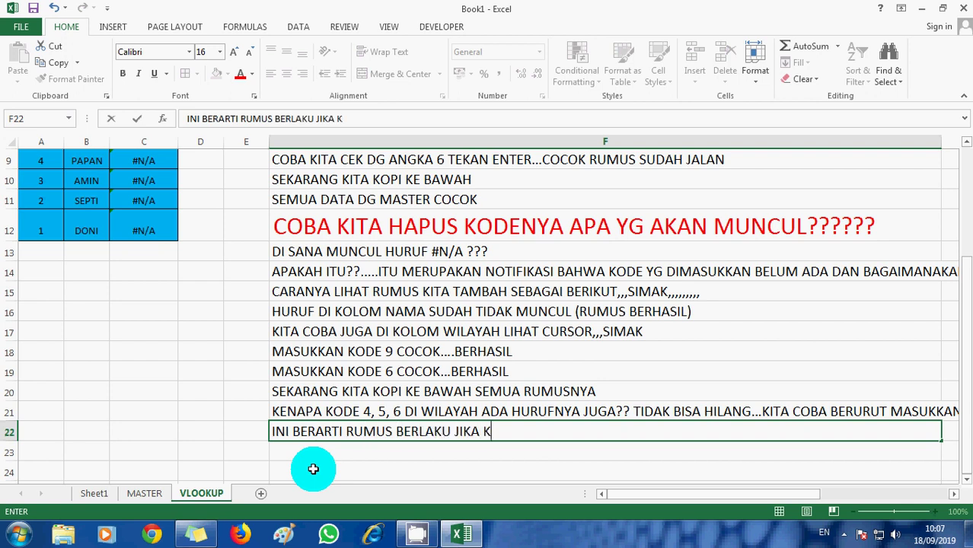
type("ODE")
type(" BERU")
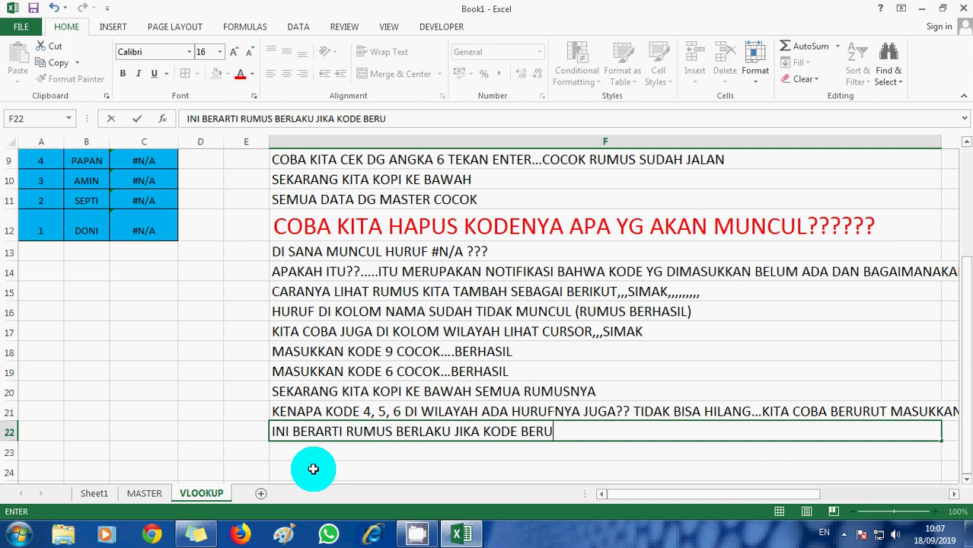
type("RUT DA")
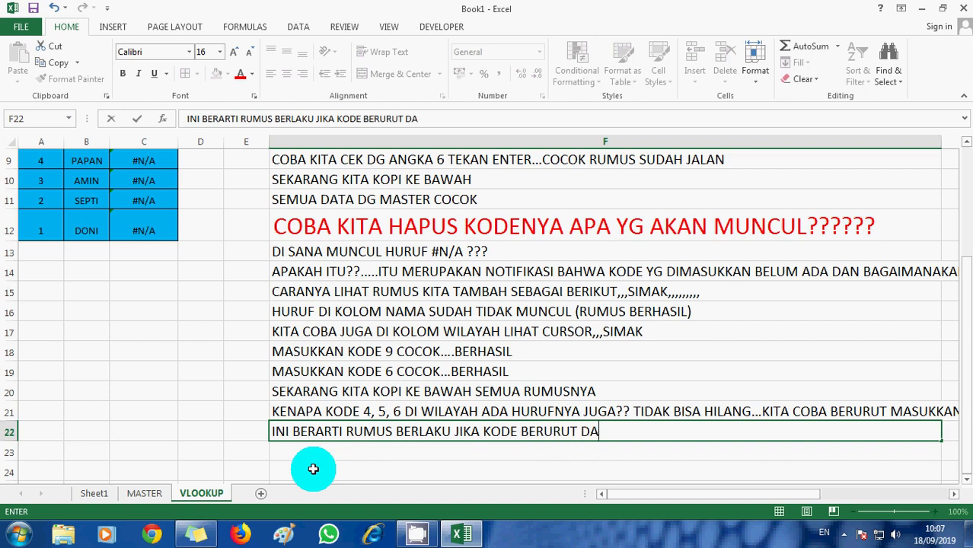
type("RI TERKECI")
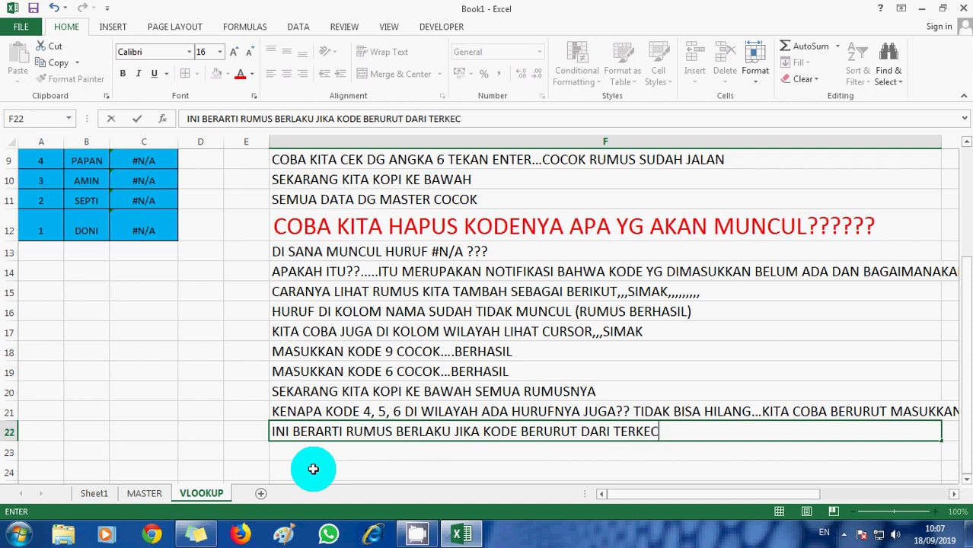
type("L SD TE")
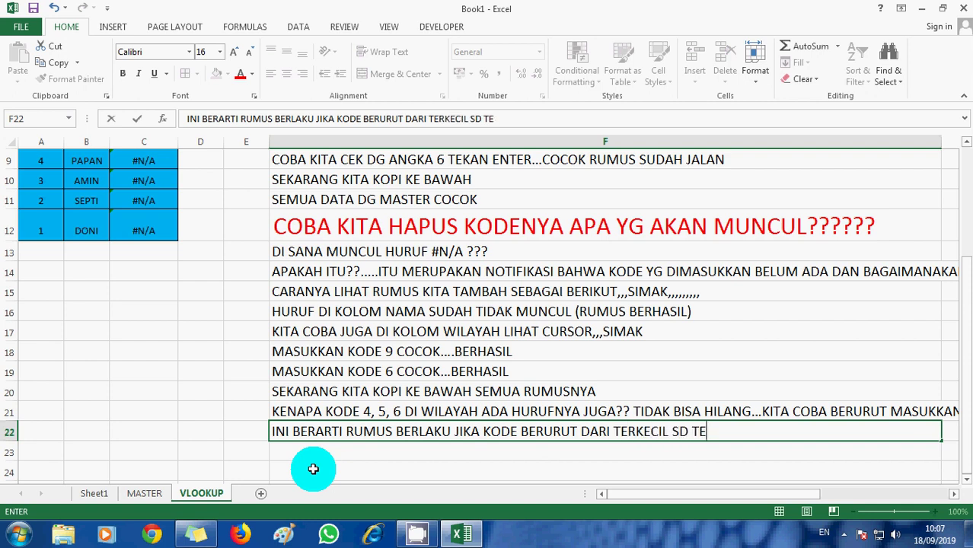
type("RBESA")
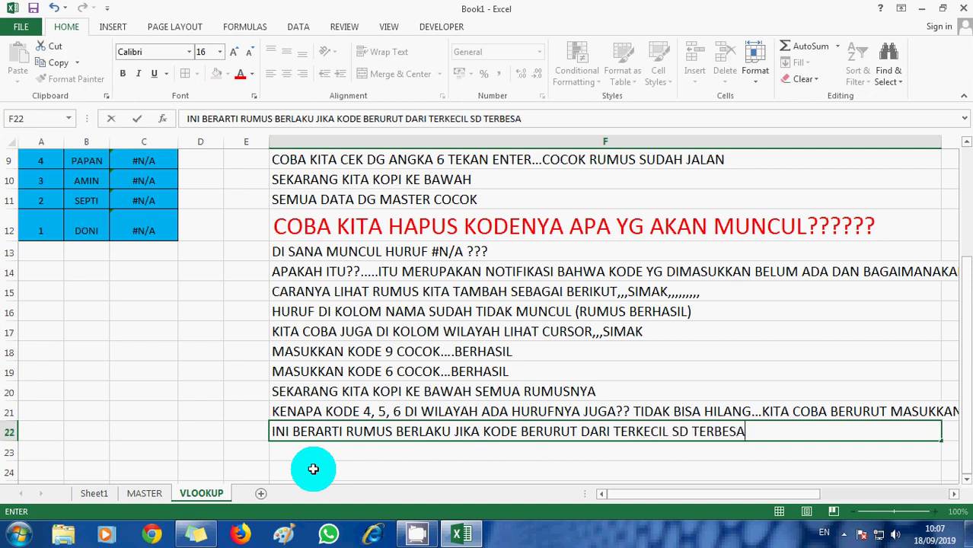
type("R...")
type("DEMIKIAN R")
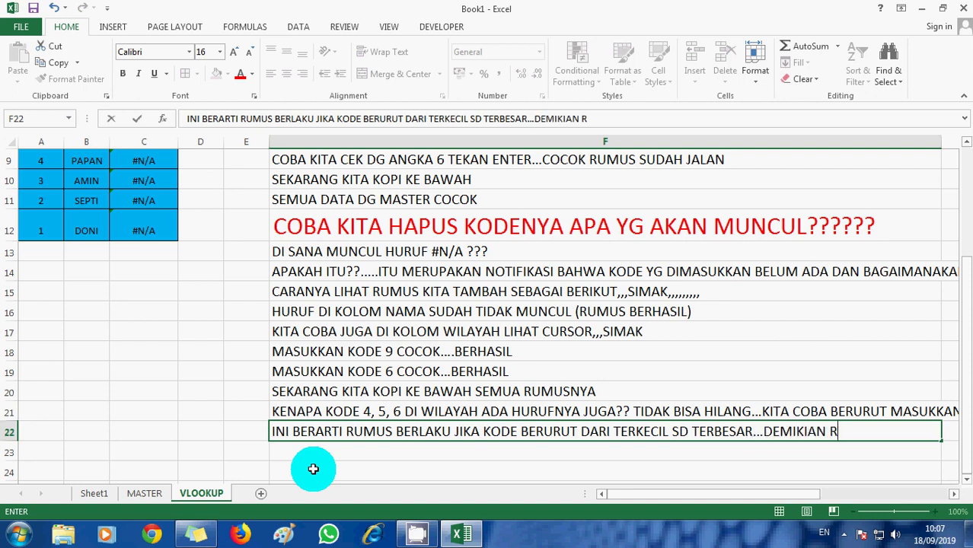
type("UMUS VL")
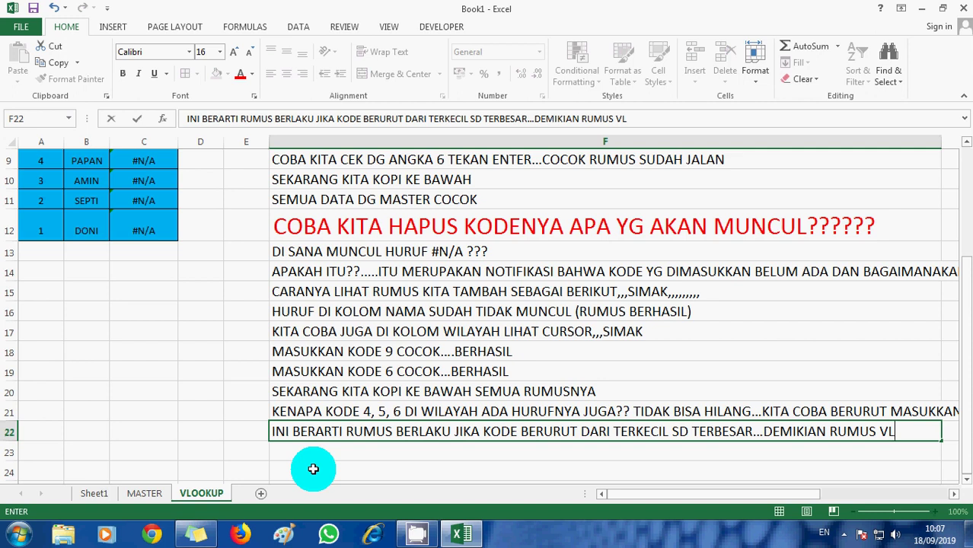
type("OOKUP")
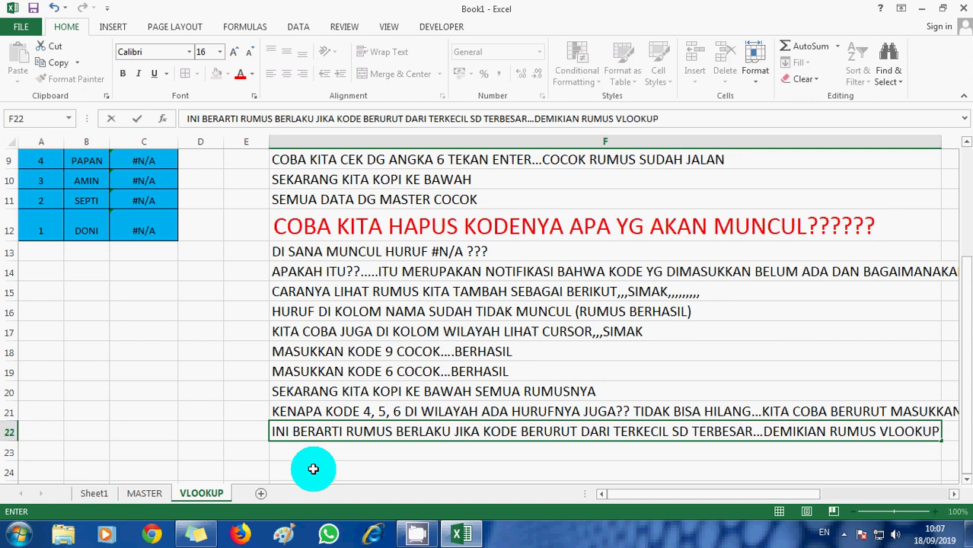
type(" YG B")
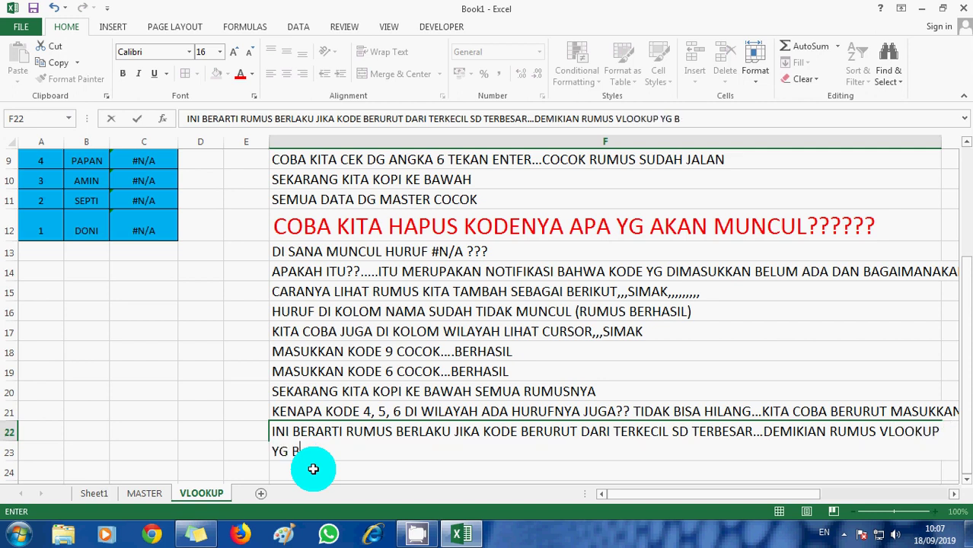
type("ISA SAYA T")
type("UTO")
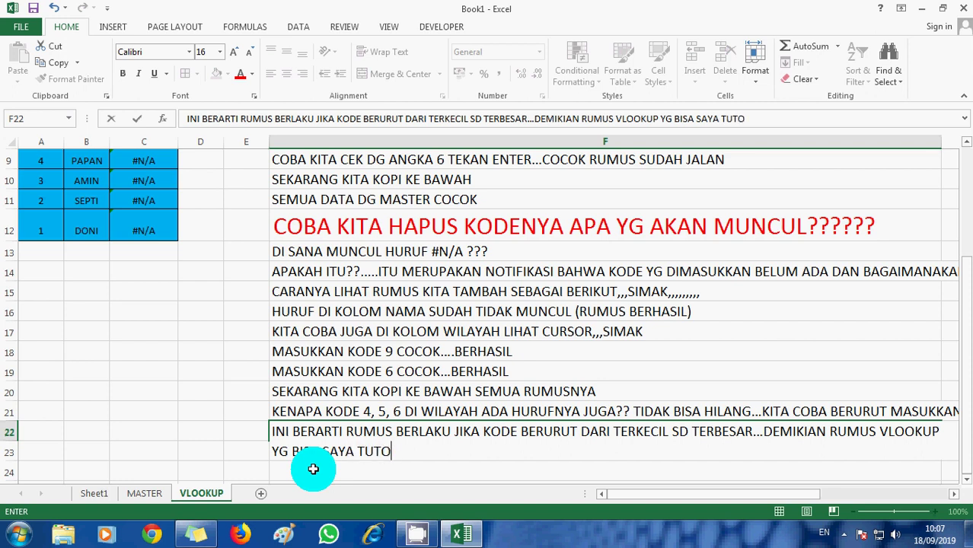
type("RIAL")
type("KAN DEMIKIA")
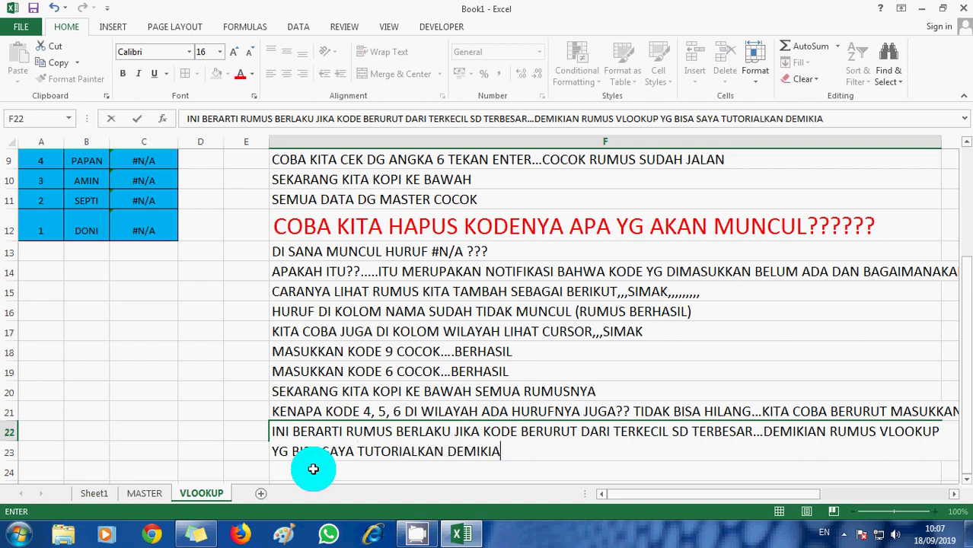
type("N...")
left_click(313, 469)
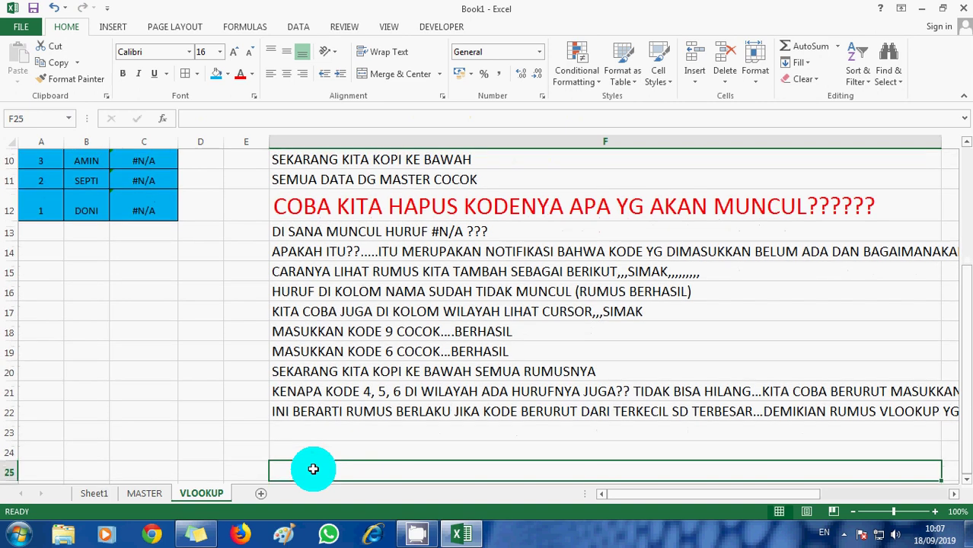
Enter 'JIKA VIDEO INI BERMANFAAT BANTU SUBSCRIBE, LIKE, COMMENTAN SHARENYA YA TEMAN-TEMAN' in F24.
key("Up")
type("JIKA ")
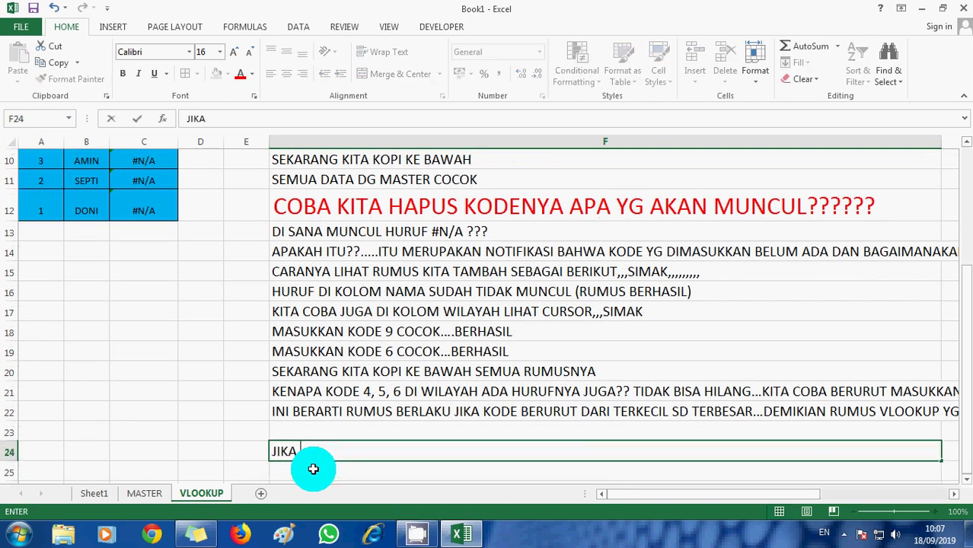
type("VIDEO IN")
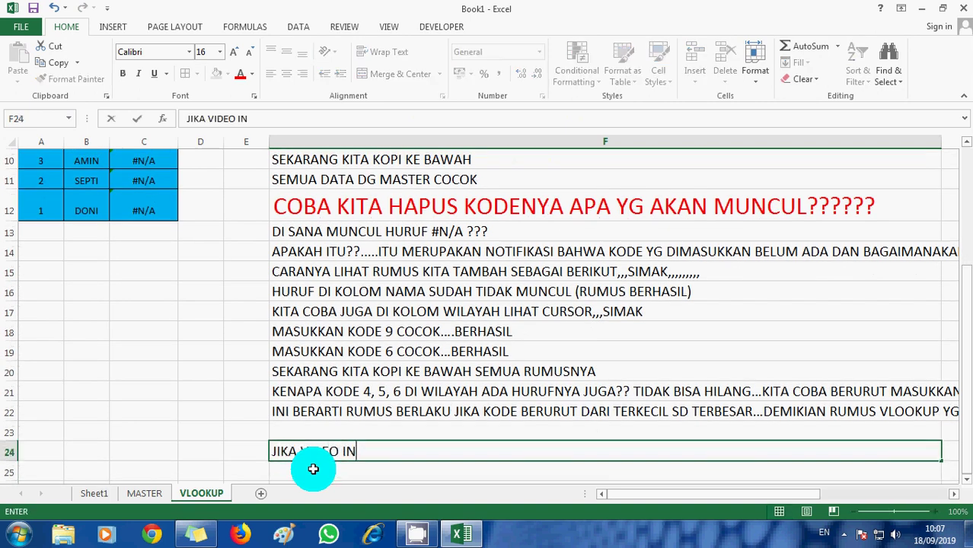
type("I BERMAN")
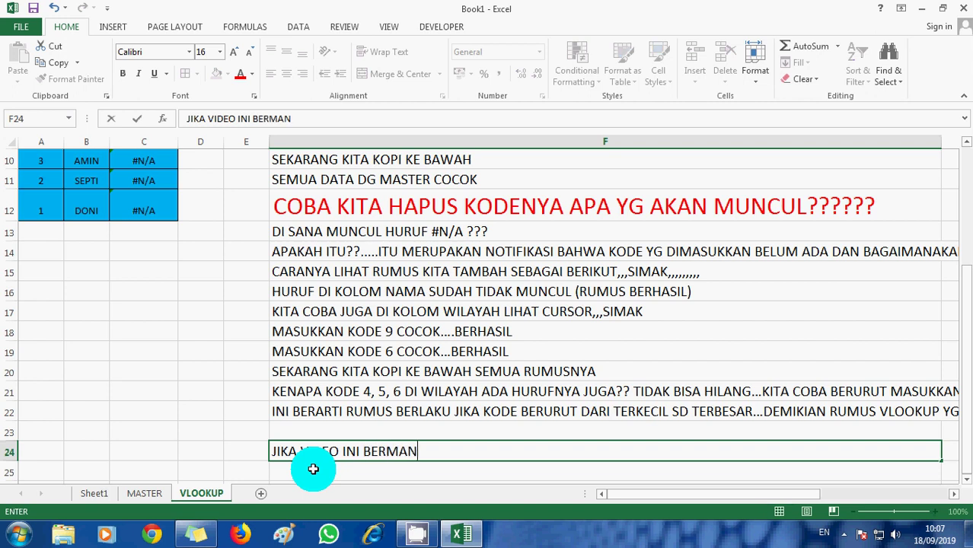
type("FAAT BAN")
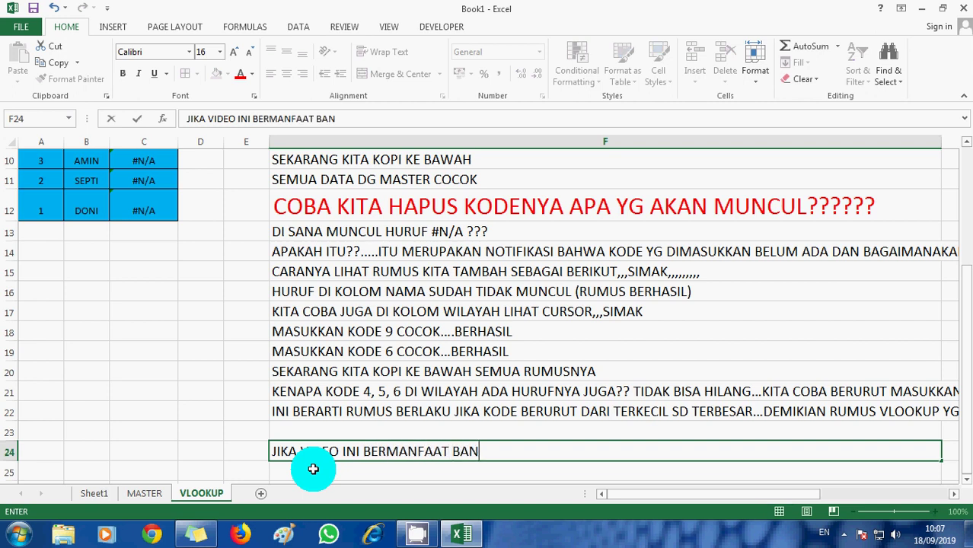
type("TU SUBS")
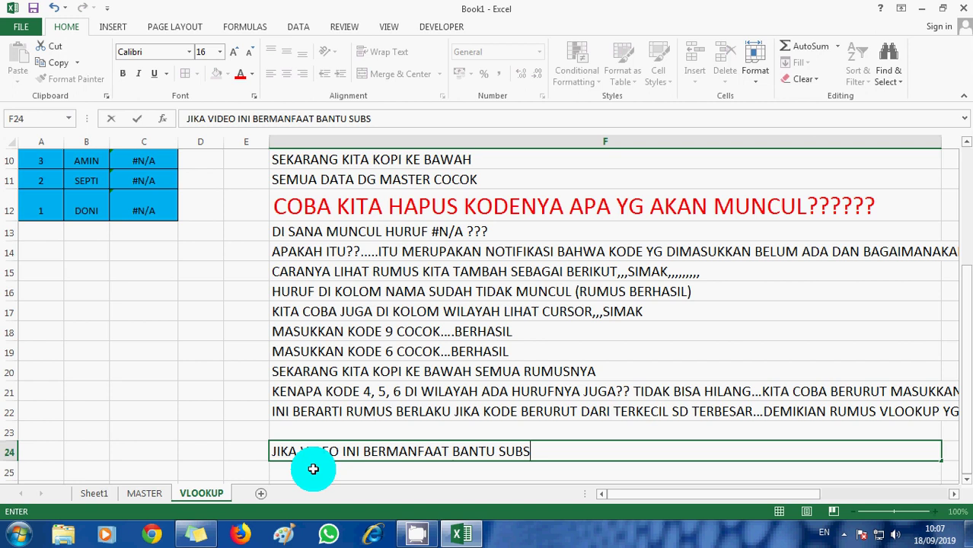
type("CRIBE, L")
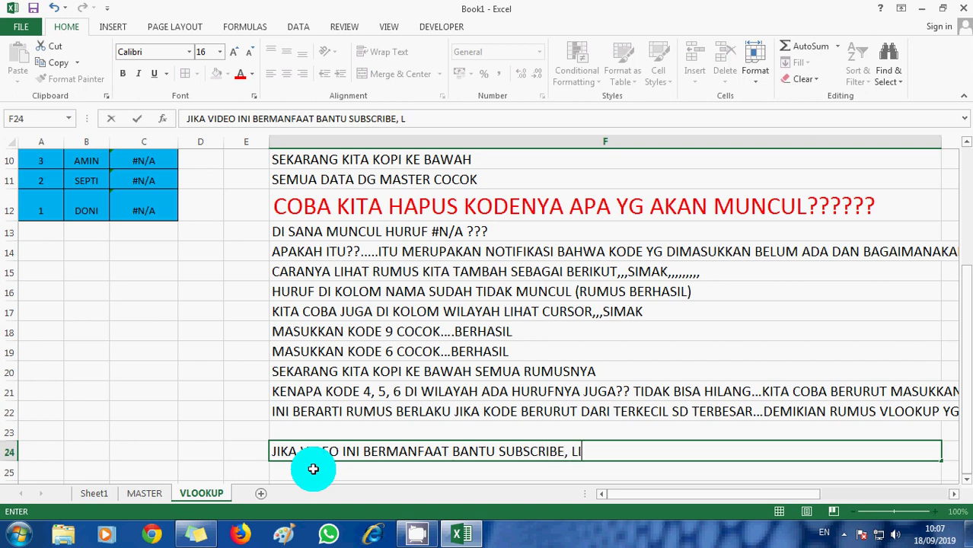
type("IKE, COMME")
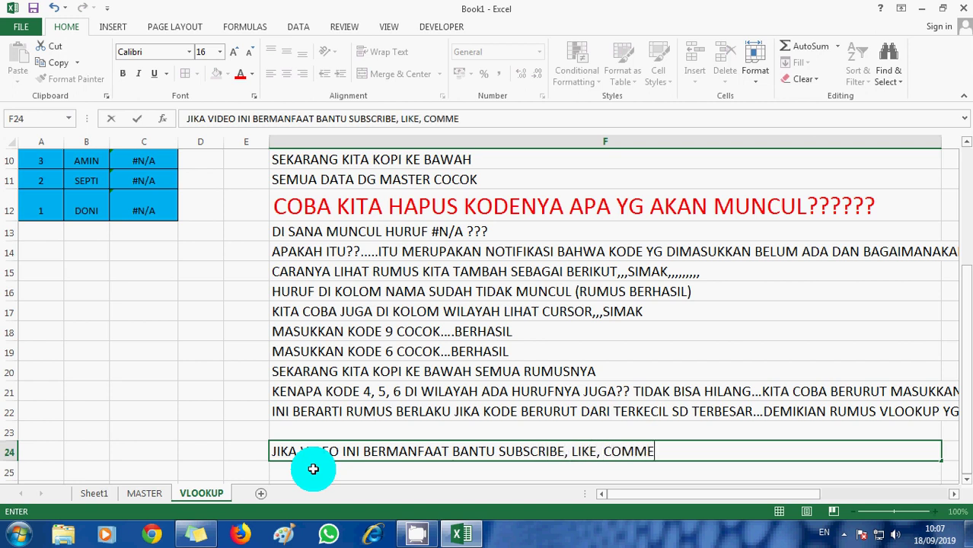
type("NT")
type(" , DAN")
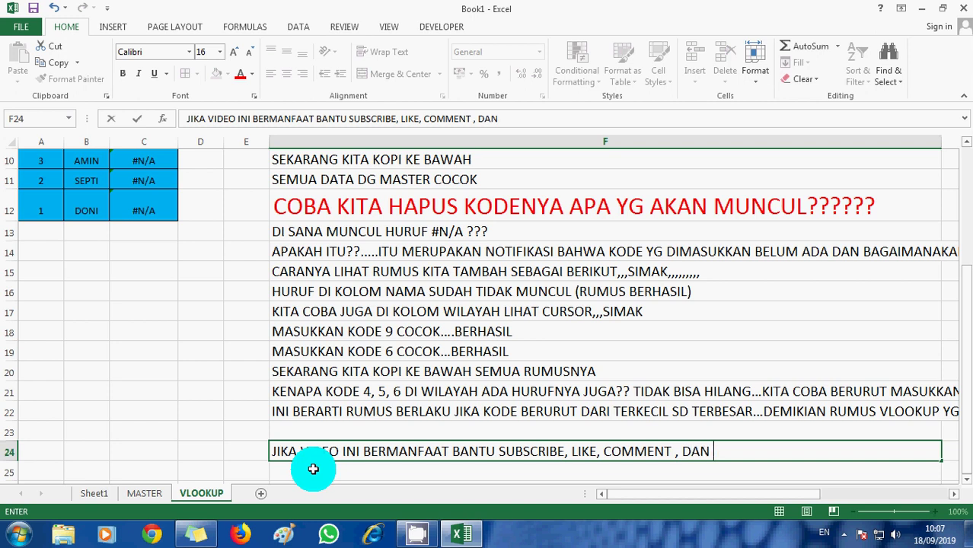
type(" SHAREW")
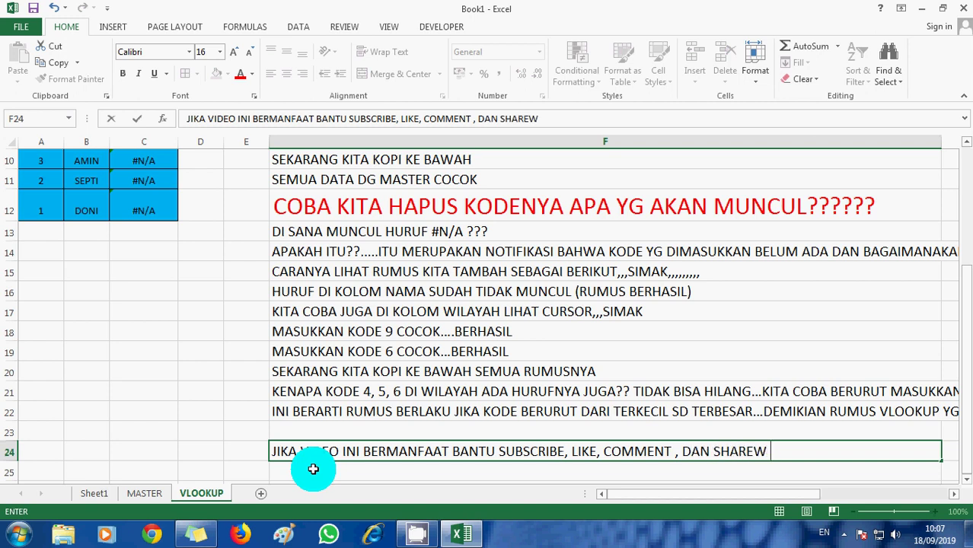
key("BackSpace")
key("BackSpace")
type("NYA YA ")
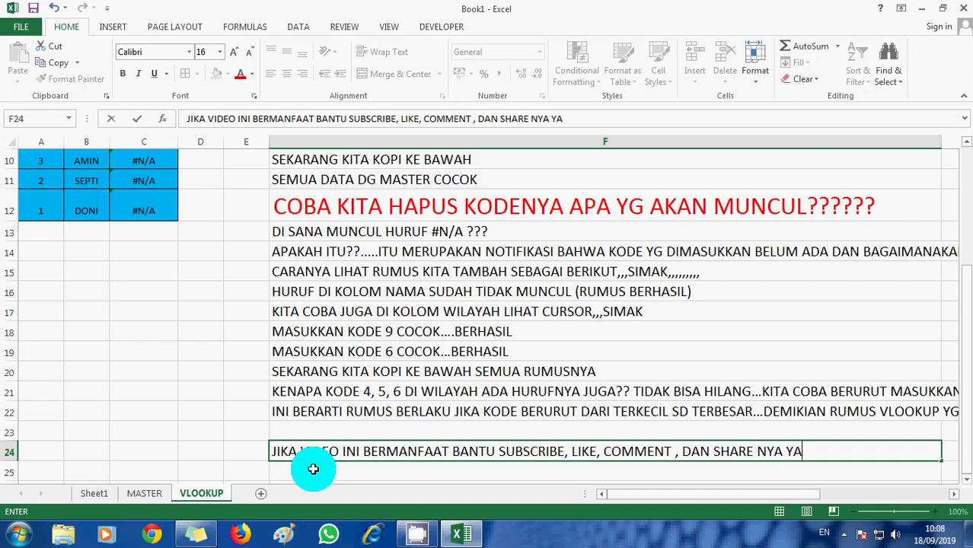
type("TEMAN")
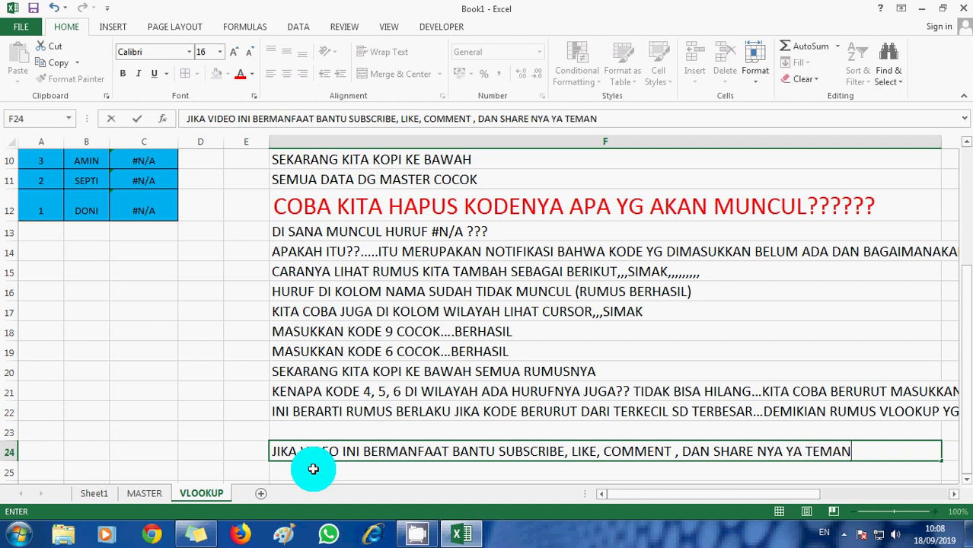
type("-TEMAN")
key("Return")
key("Return")
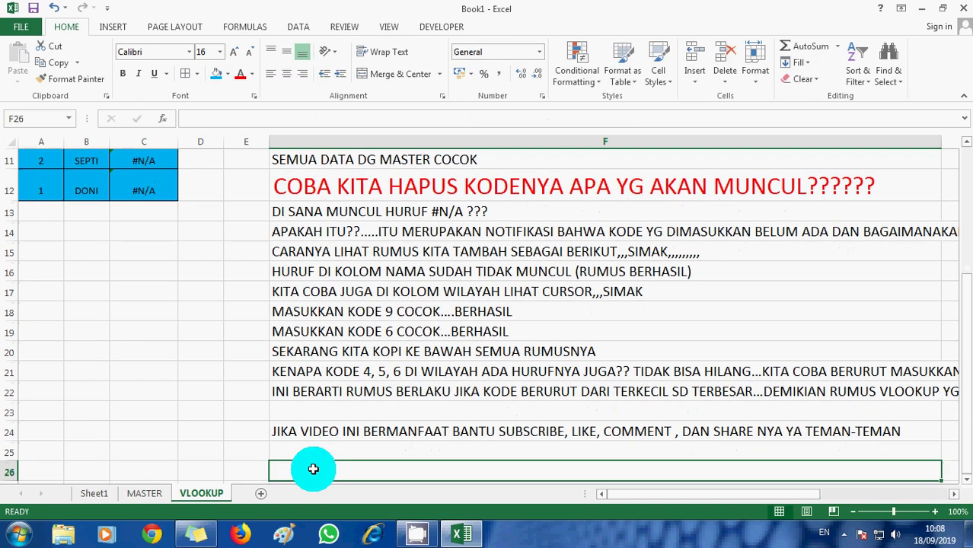
Add 'SEE YOU AT THE NEXT VIDEO' in F26 and a signed 'SALAM NAK BALI' greeting in F28.
type("SEE Y")
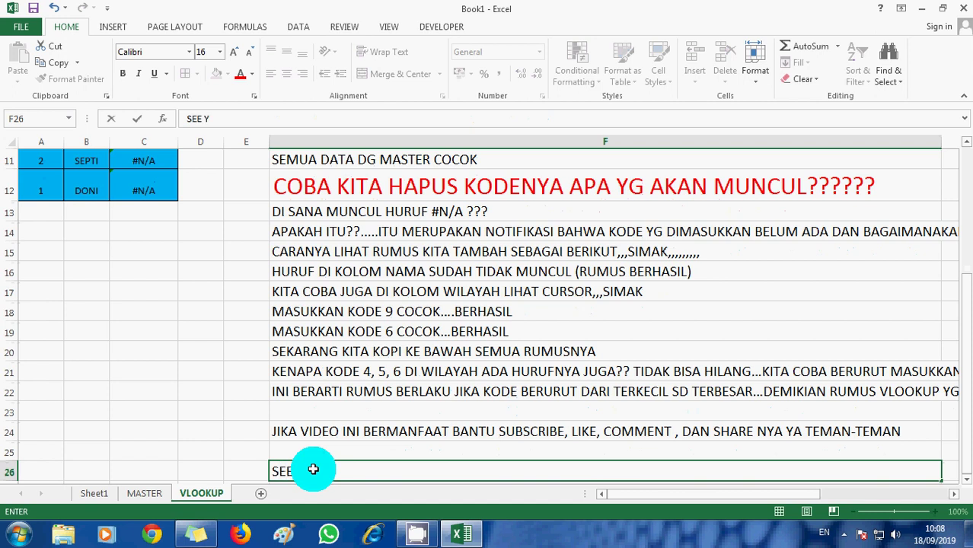
type("OU AT TH")
type("E NEX")
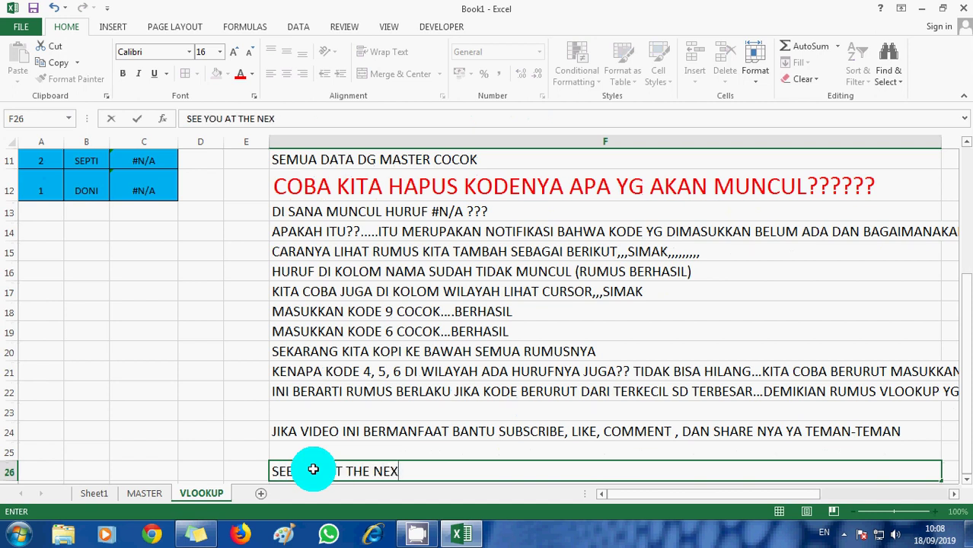
type("T VIDEO")
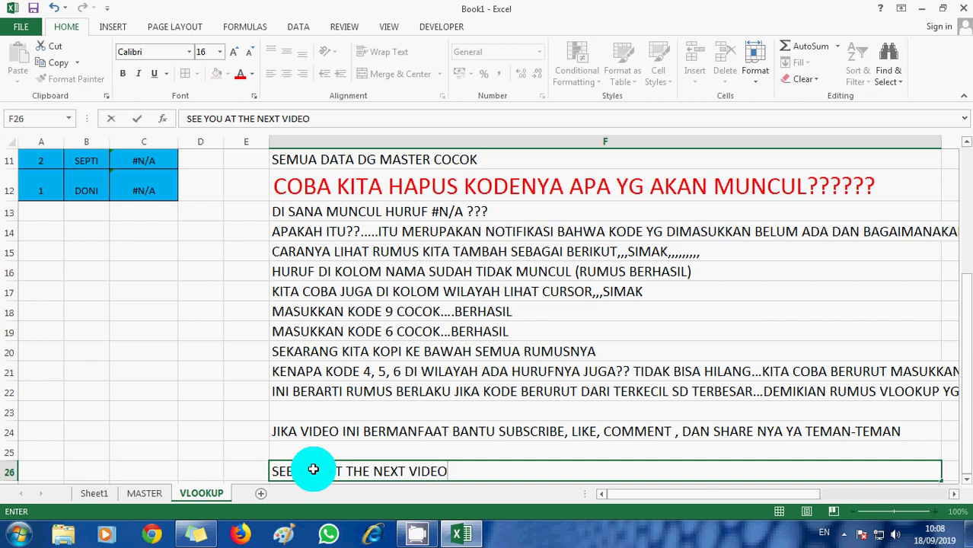
key("Return")
key("Return")
type("SALAM")
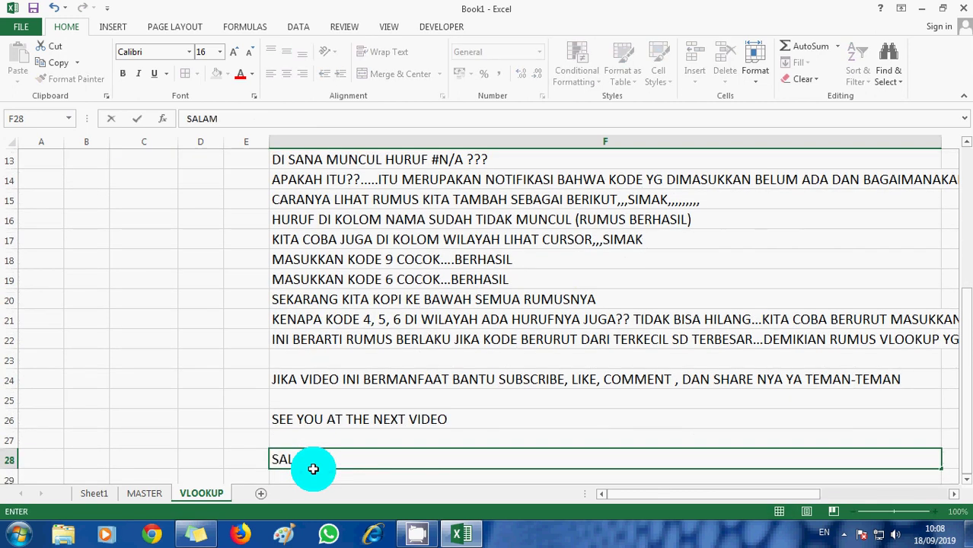
type(" NAK BA")
type("LI \"")
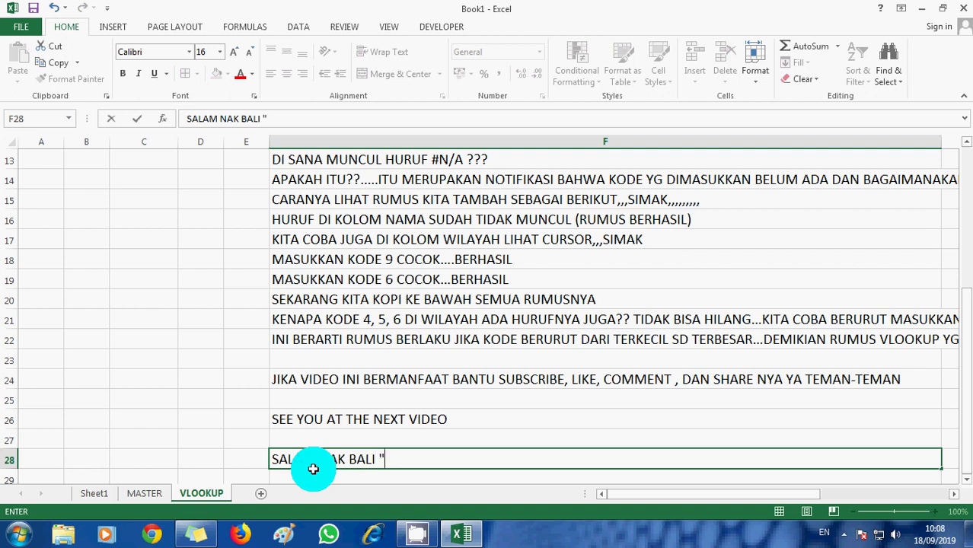
type("YAN IWA")
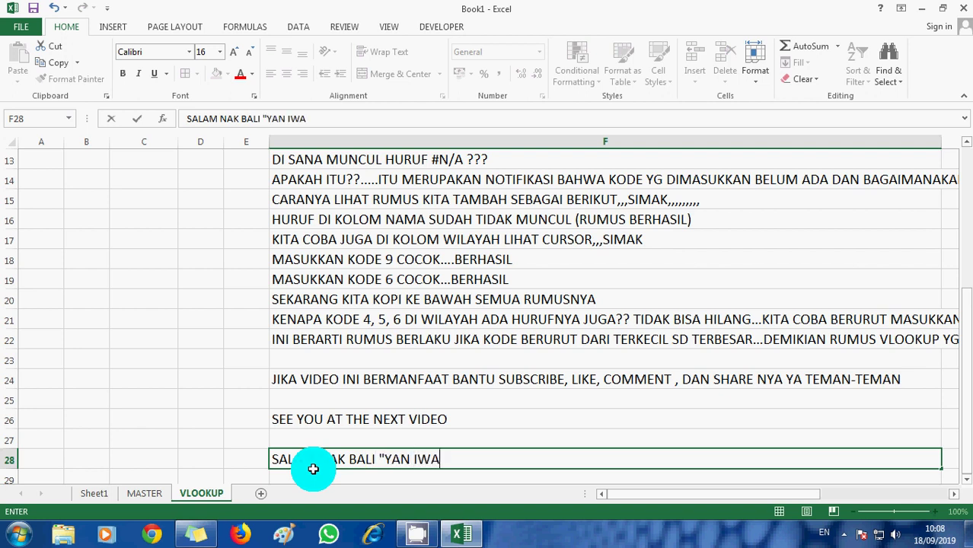
type("N")
key("Return")
key("Return")
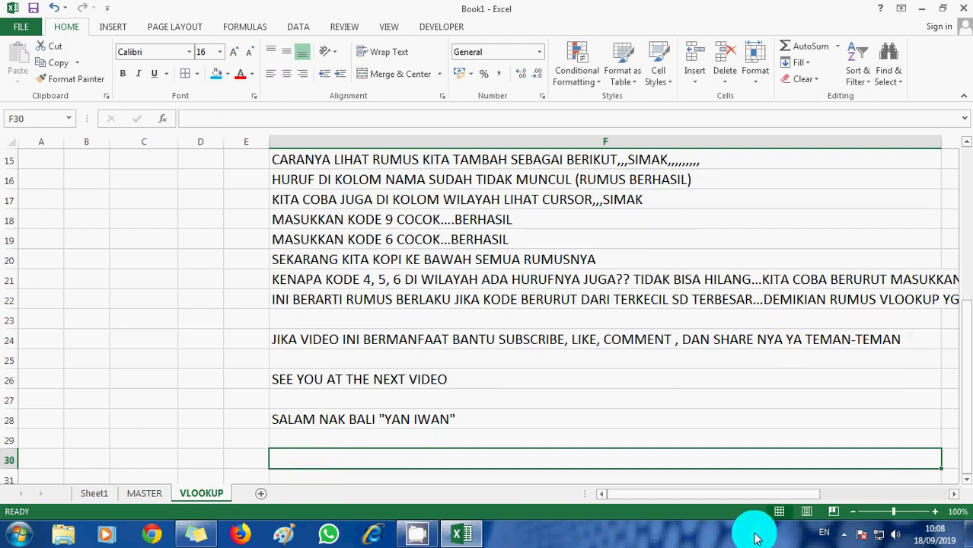
left_click(843, 533)
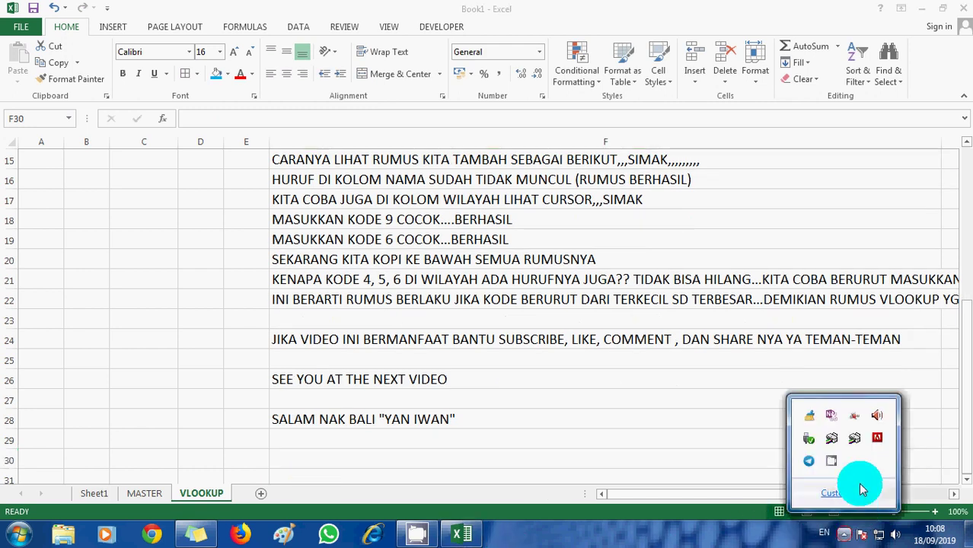